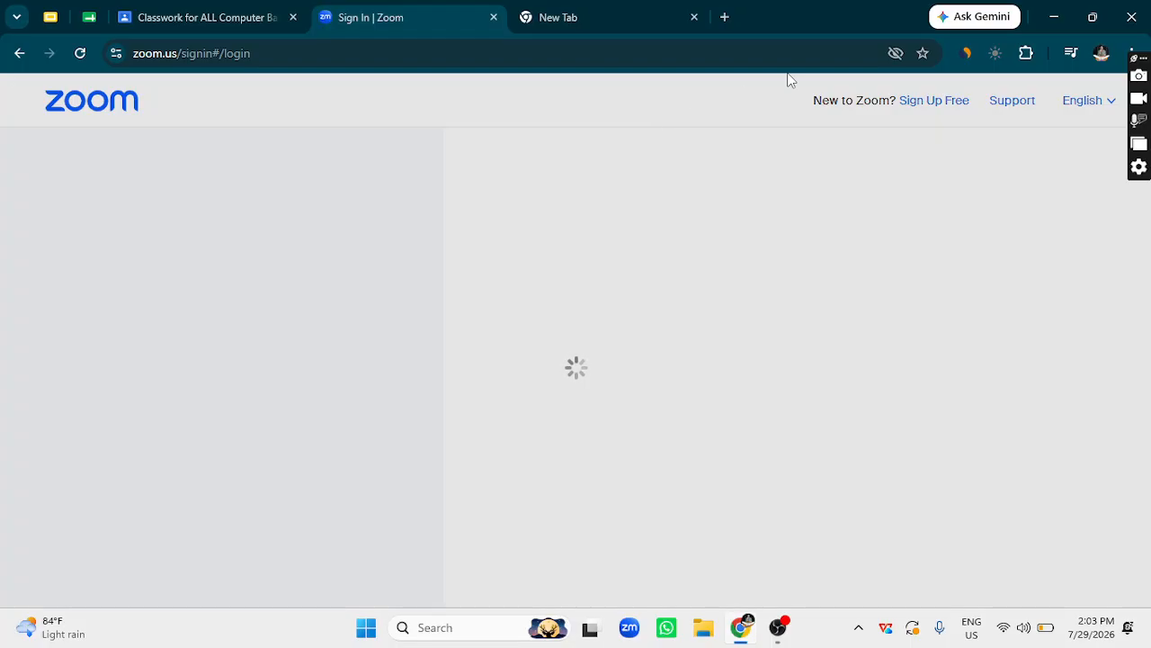
pyautogui.click(216, 7)
pyautogui.click(603, 8)
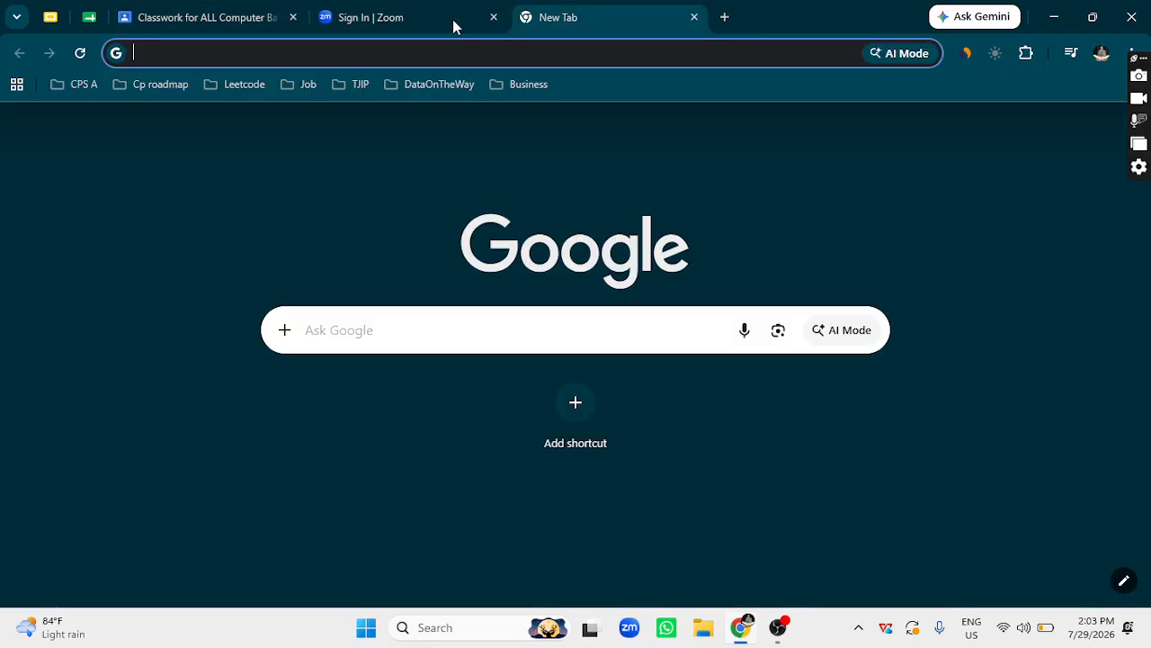
pyautogui.click(438, 26)
# Open Google Forms from the Google apps list on the new browser tab.
pyautogui.click(601, 7)
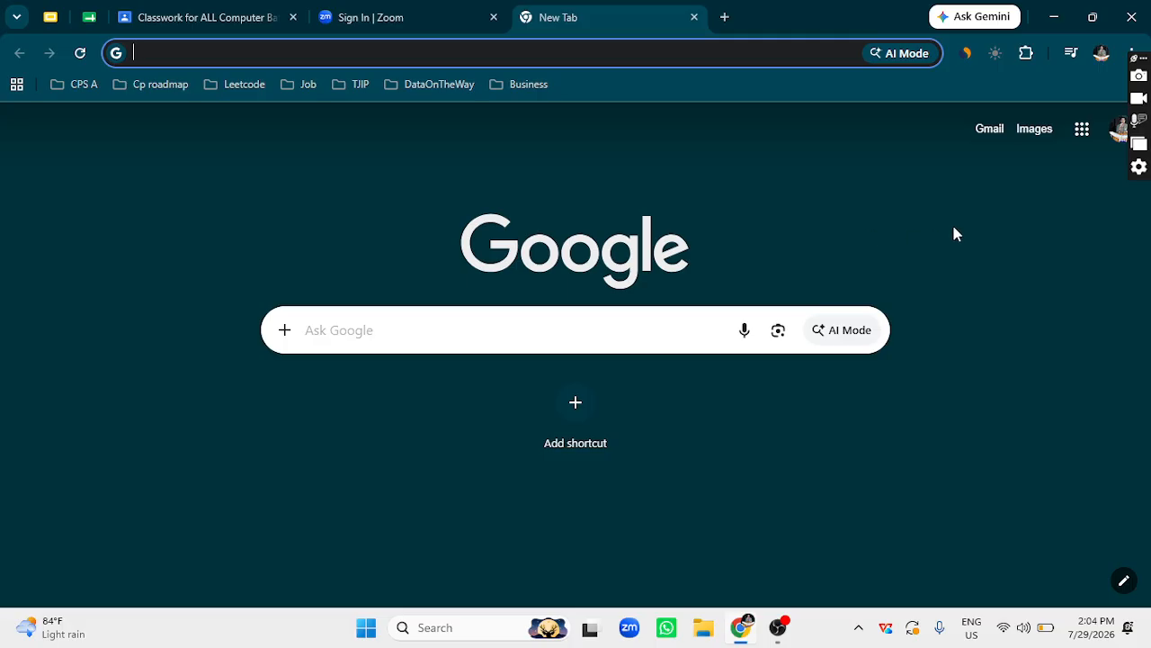
pyautogui.click(1082, 130)
pyautogui.scroll(-5, 1086, 460)
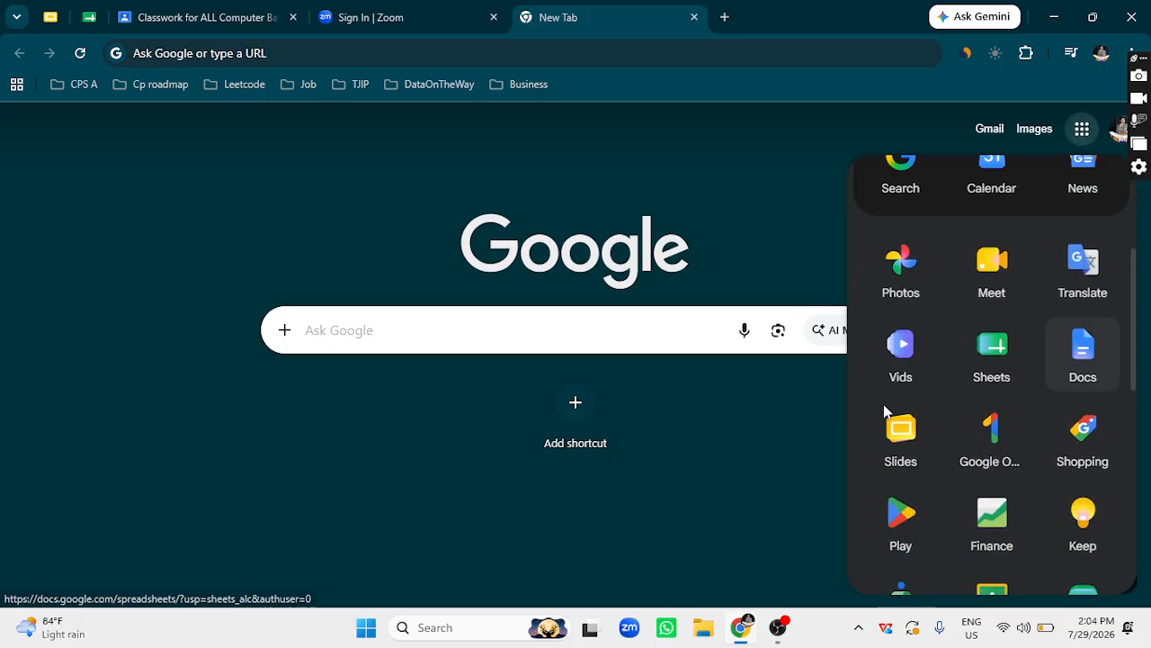
pyautogui.scroll(-3, 990, 459)
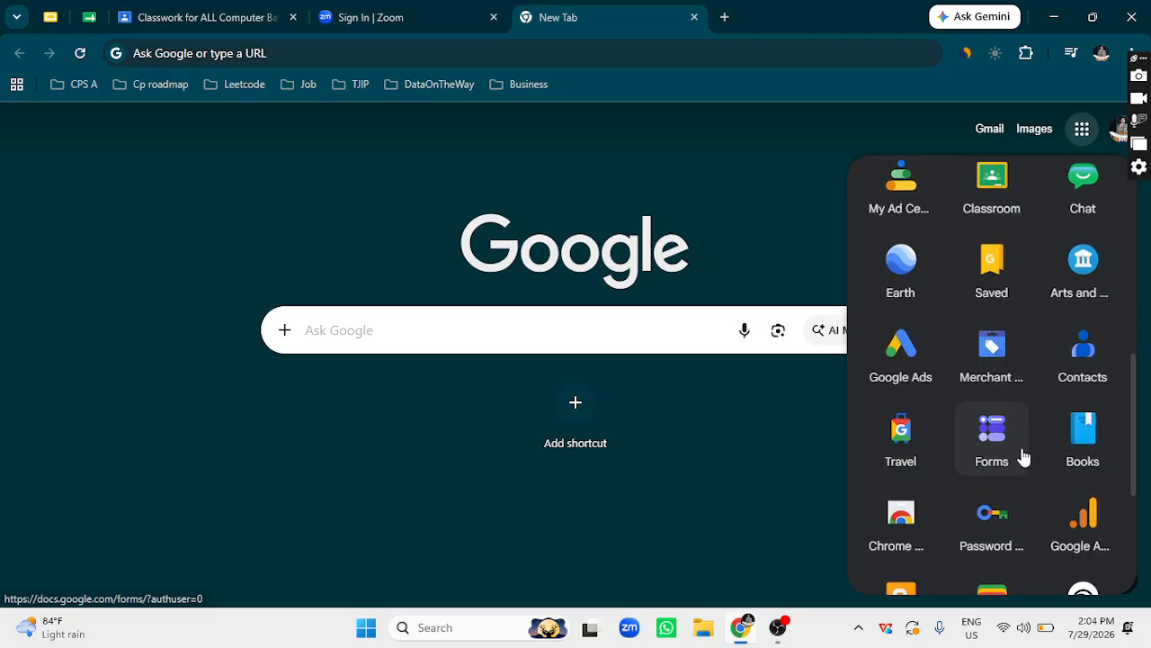
pyautogui.scroll(-3, 941, 429)
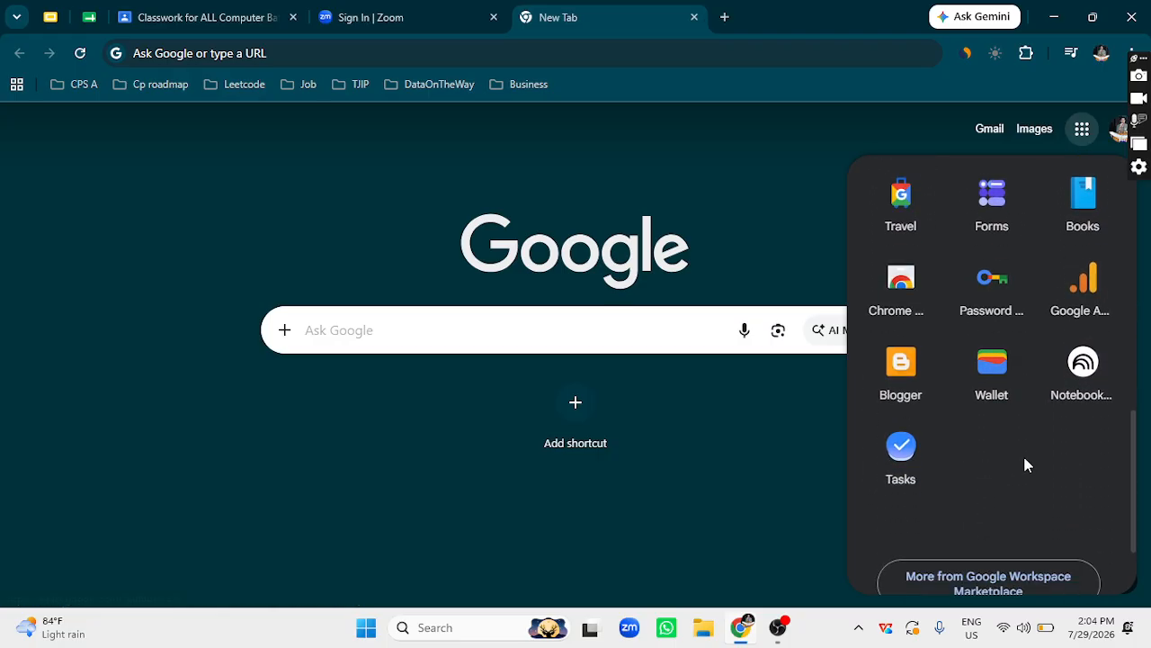
pyautogui.scroll(5, 1025, 465)
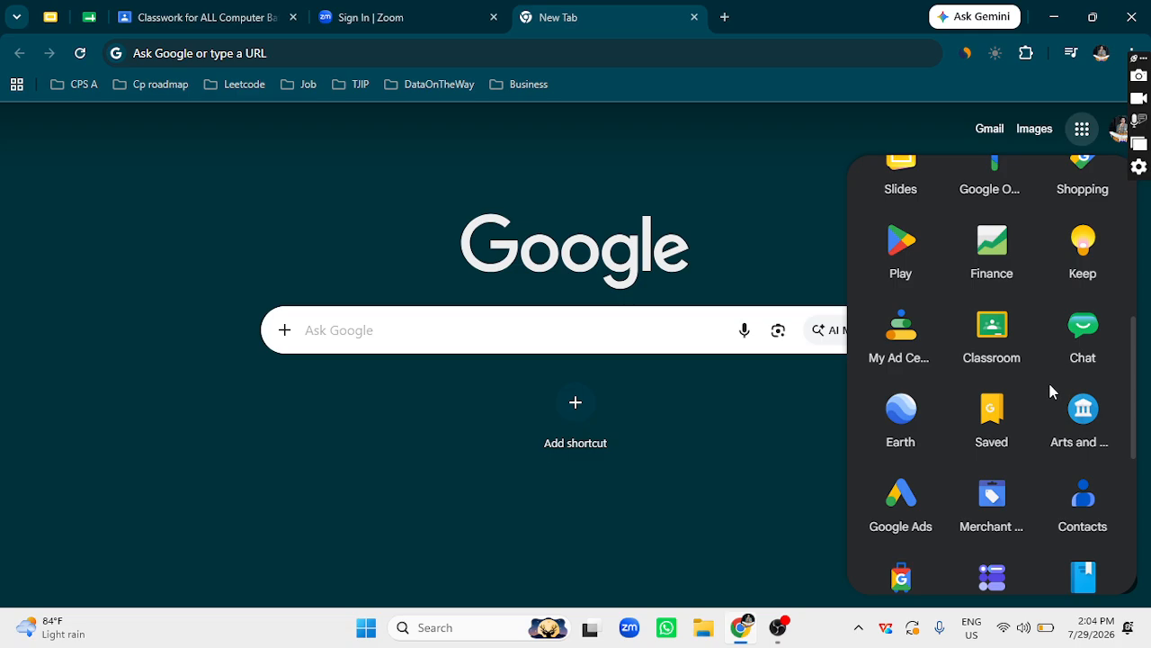
pyautogui.scroll(2, 1048, 379)
pyautogui.scroll(5, 1017, 328)
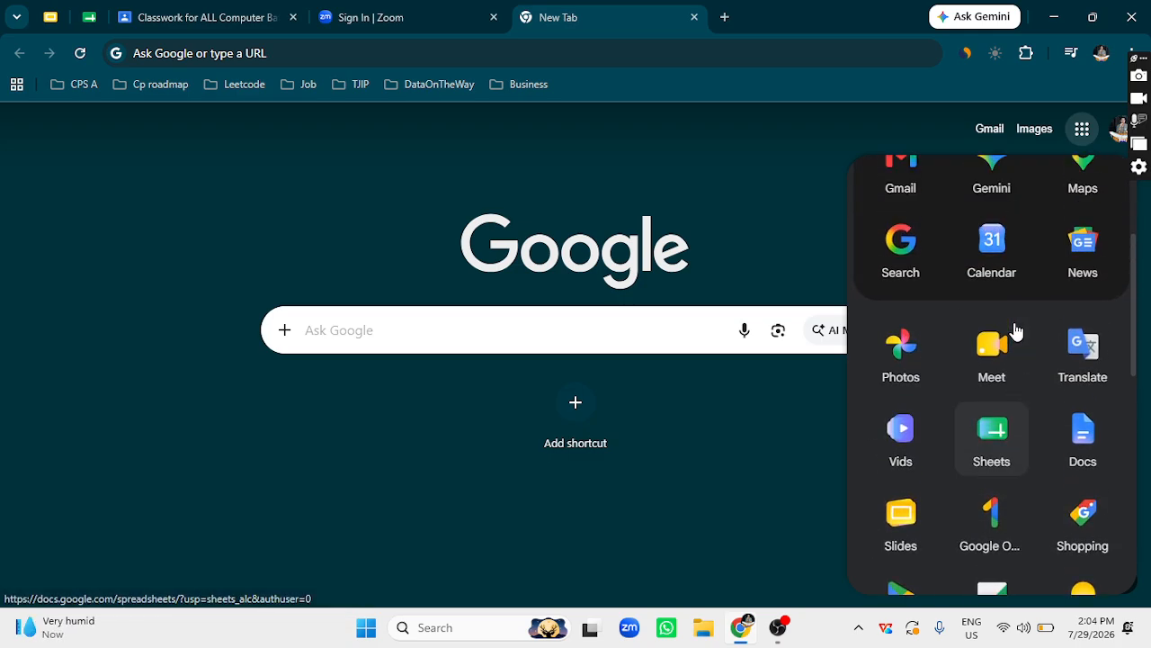
pyautogui.scroll(-2, 1007, 405)
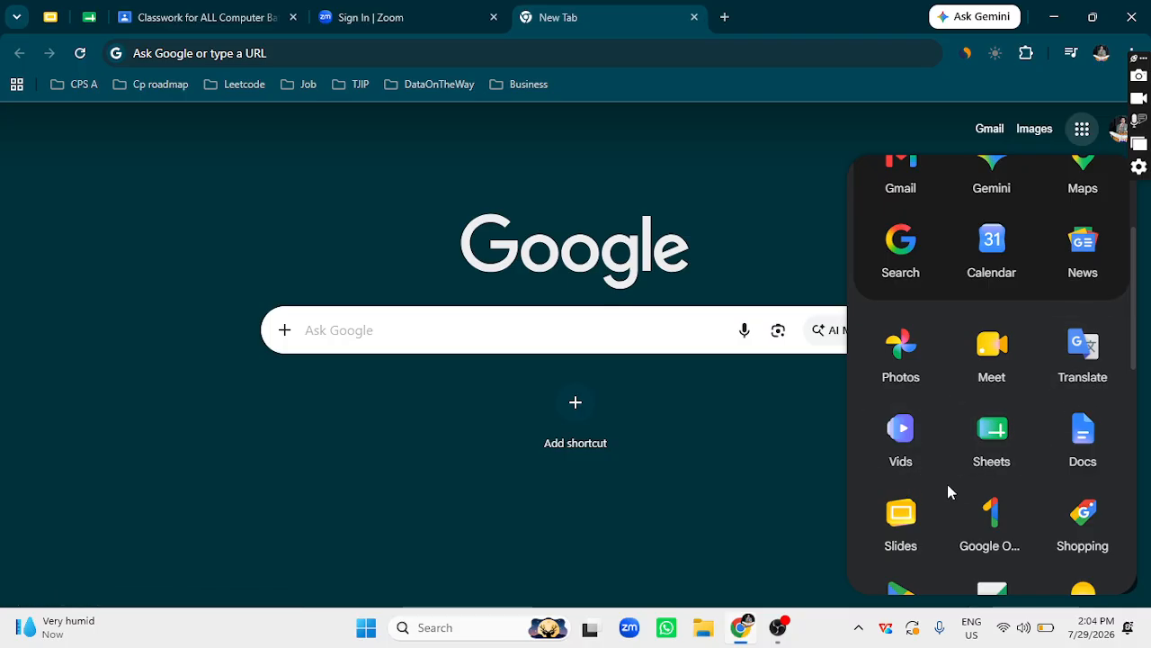
pyautogui.scroll(-3, 951, 485)
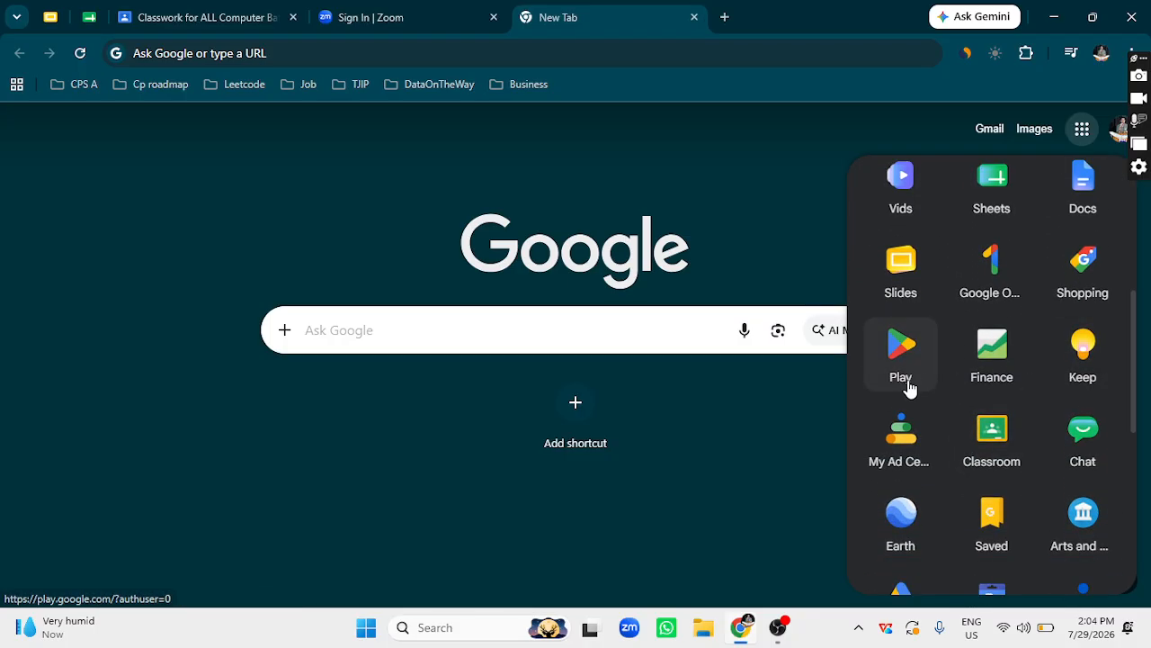
pyautogui.scroll(-1, 920, 436)
pyautogui.scroll(-2, 956, 439)
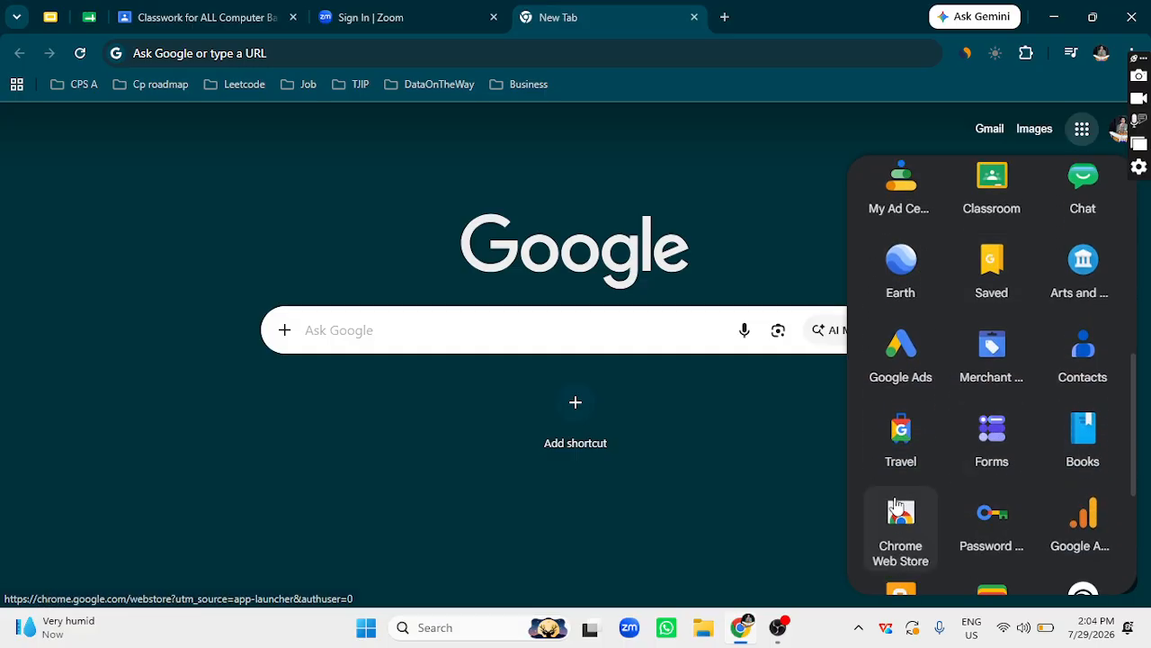
pyautogui.click(1006, 449)
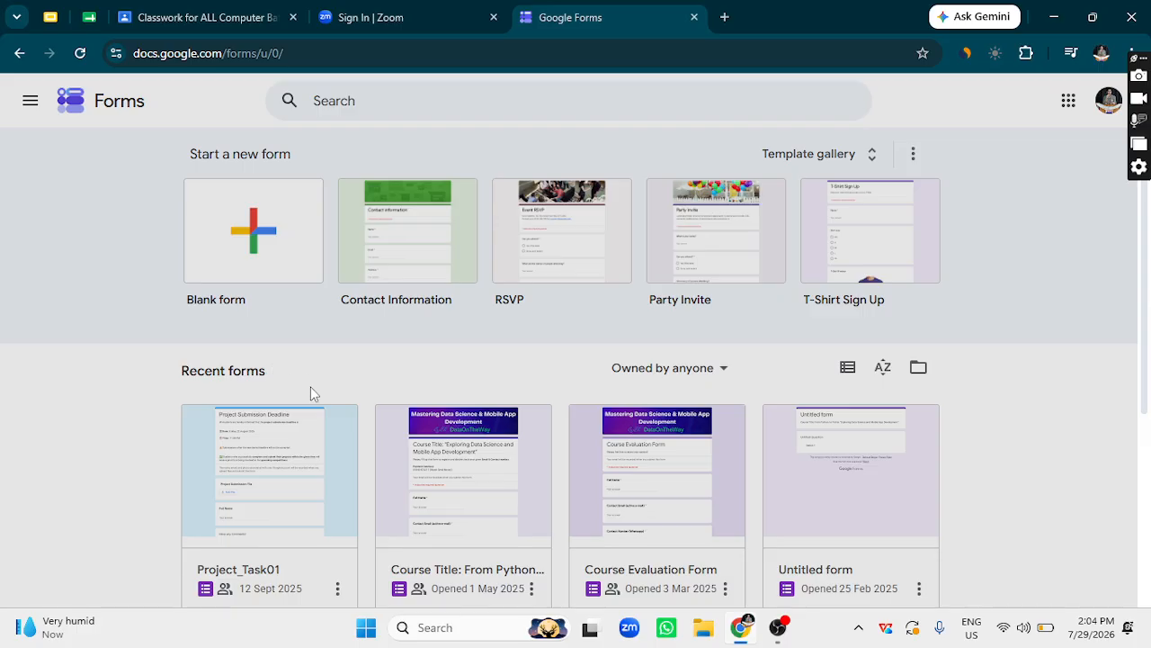
# Create a new blank form and place the cursor in its title for editing.
pyautogui.scroll(-1, 343, 438)
pyautogui.scroll(1, 343, 438)
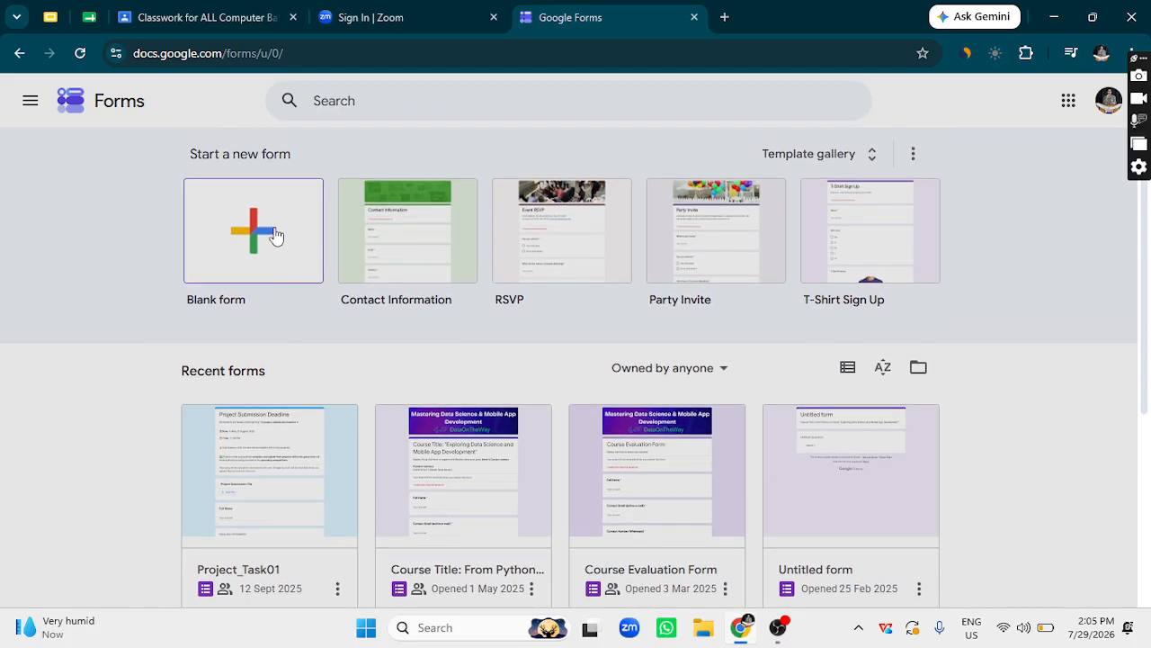
pyautogui.click(275, 236)
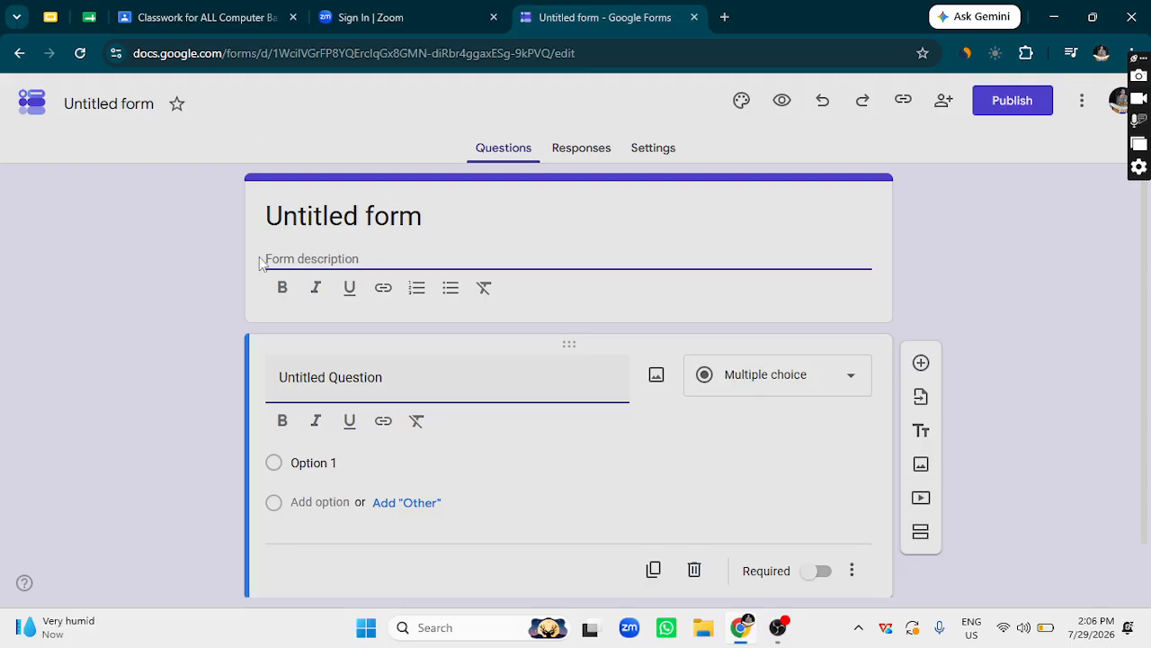
pyautogui.click(395, 225)
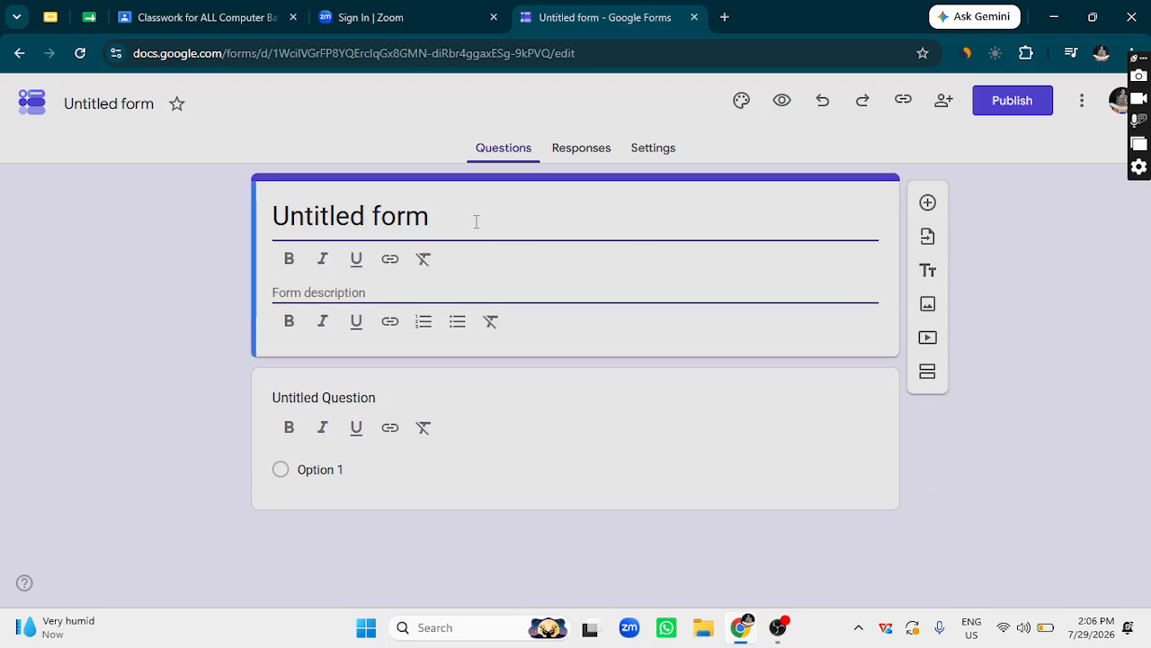
pyautogui.press('BackSpace')
pyautogui.press('BackSpace')
pyautogui.press('BackSpace')
pyautogui.press('BackSpace')
pyautogui.press('BackSpace')
pyautogui.press('BackSpace')
pyautogui.press('BackSpace')
pyautogui.press('BackSpace')
pyautogui.press('BackSpace')
pyautogui.press('BackSpace')
pyautogui.press('BackSpace')
pyautogui.press('BackSpace')
pyautogui.press('BackSpace')
pyautogui.hotkey('ctrl', 'z')
pyautogui.press('BackSpace')
pyautogui.press('BackSpace')
pyautogui.press('BackSpace')
pyautogui.press('BackSpace')
pyautogui.press('BackSpace')
pyautogui.press('BackSpace')
pyautogui.press('BackSpace')
pyautogui.press('BackSpace')
pyautogui.press('BackSpace')
pyautogui.press('BackSpace')
pyautogui.press('BackSpace')
pyautogui.press('BackSpace')
pyautogui.press('BackSpace')
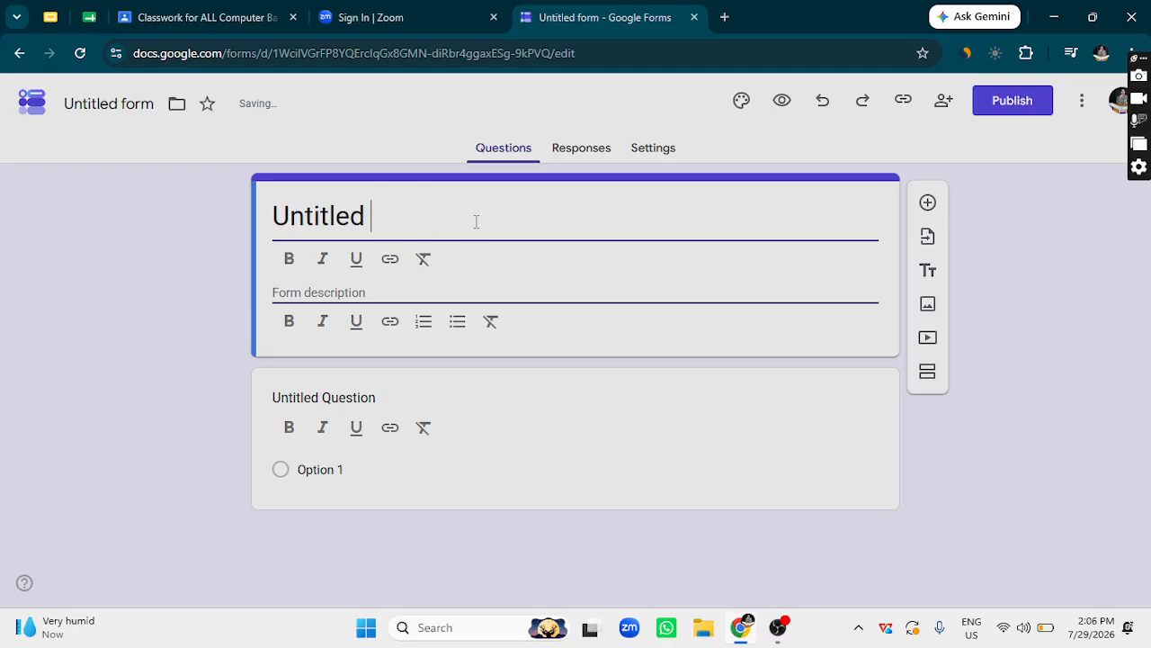
pyautogui.hotkey('ctrl', 'z')
pyautogui.write('Pr')
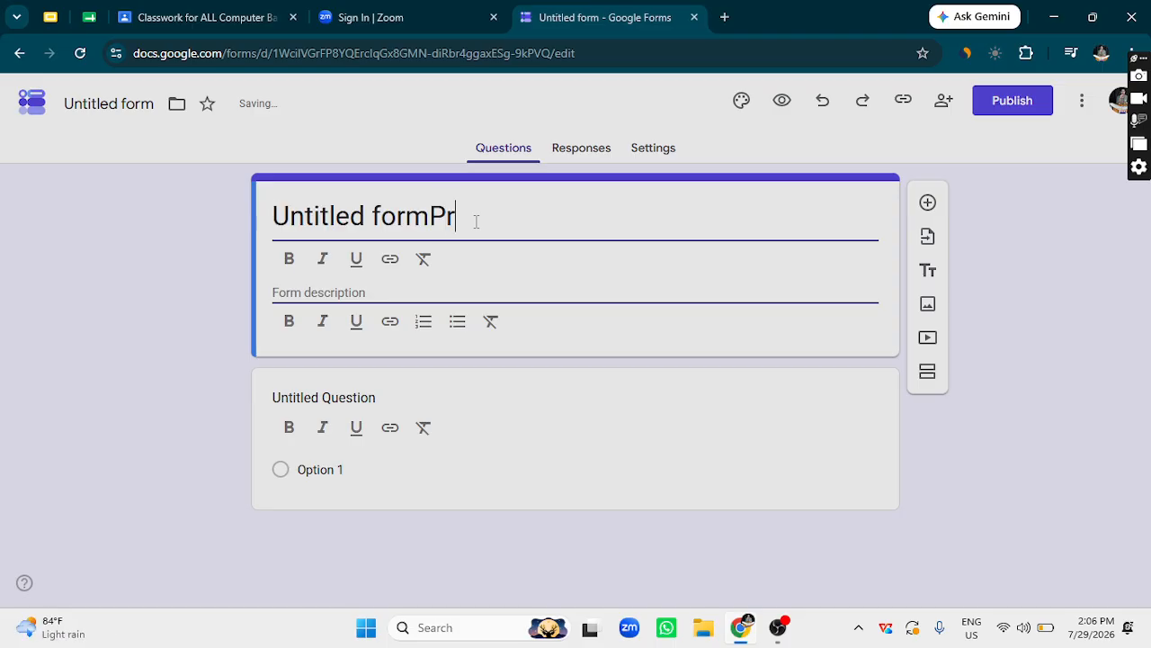
pyautogui.press('BackSpace')
pyautogui.press('BackSpace')
pyautogui.press('BackSpace')
pyautogui.press('BackSpace')
pyautogui.press('BackSpace')
pyautogui.press('BackSpace')
pyautogui.press('BackSpace')
pyautogui.press('BackSpace')
pyautogui.press('BackSpace')
pyautogui.press('BackSpace')
pyautogui.press('BackSpace')
pyautogui.press('BackSpace')
pyautogui.press('BackSpace')
pyautogui.press('BackSpace')
pyautogui.press('BackSpace')
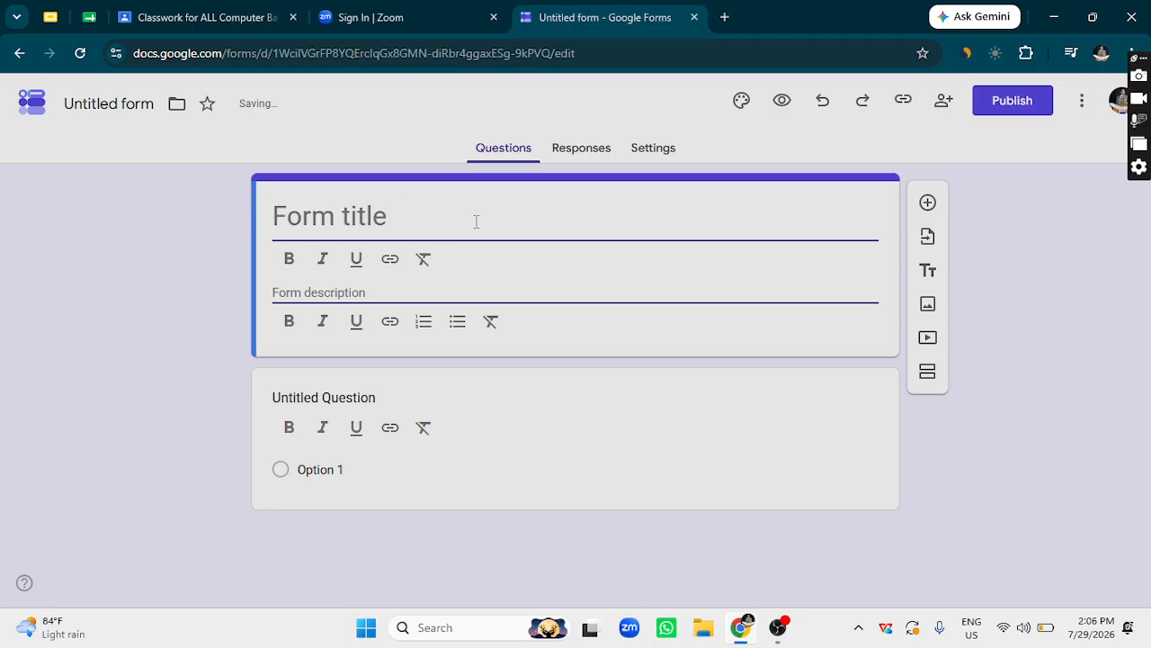
pyautogui.hotkey('ctrl', 'z')
# Replace the form's title with "Programme Ceremony".
pyautogui.press('BackSpace')
pyautogui.press('BackSpace')
pyautogui.press('BackSpace')
pyautogui.press('BackSpace')
pyautogui.press('BackSpace')
pyautogui.press('BackSpace')
pyautogui.press('BackSpace')
pyautogui.press('BackSpace')
pyautogui.press('BackSpace')
pyautogui.press('BackSpace')
pyautogui.press('BackSpace')
pyautogui.press('BackSpace')
pyautogui.press('BackSpace')
pyautogui.press('BackSpace')
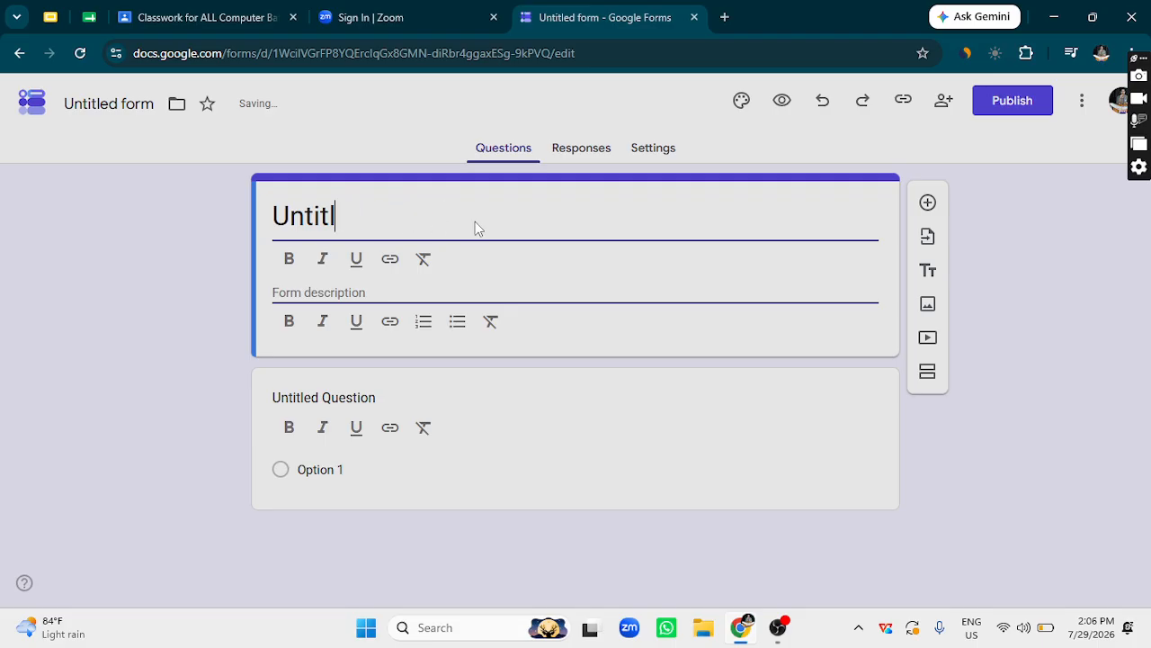
pyautogui.write('d')
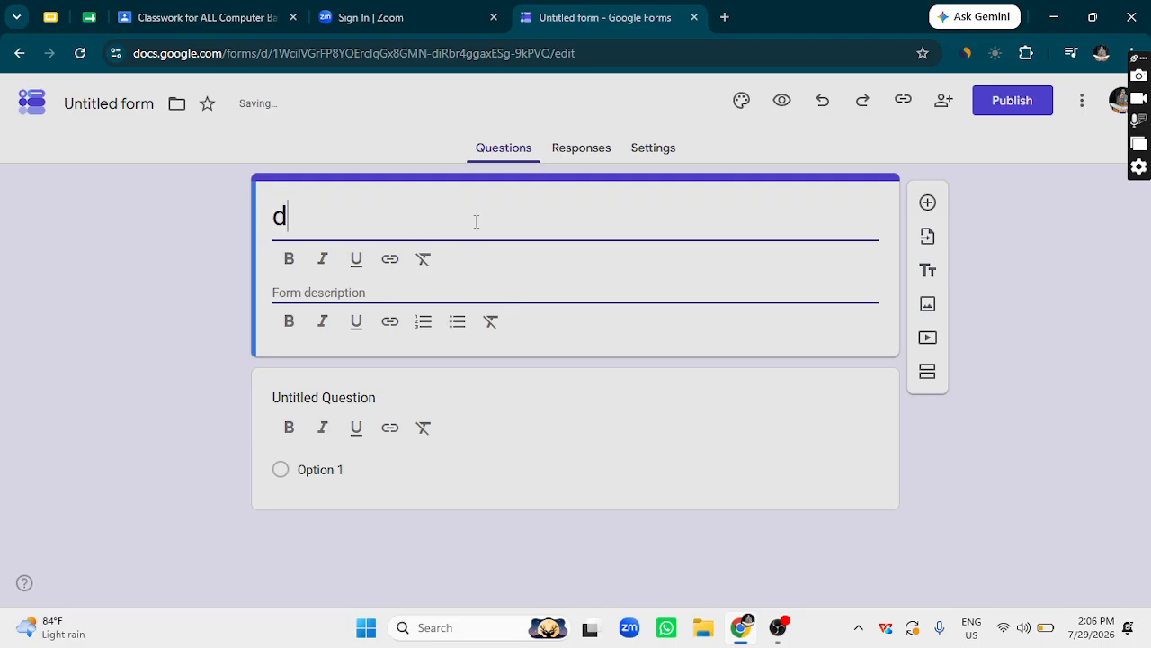
pyautogui.write('P')
pyautogui.press('Left')
pyautogui.press('BackSpace')
pyautogui.write('rogr')
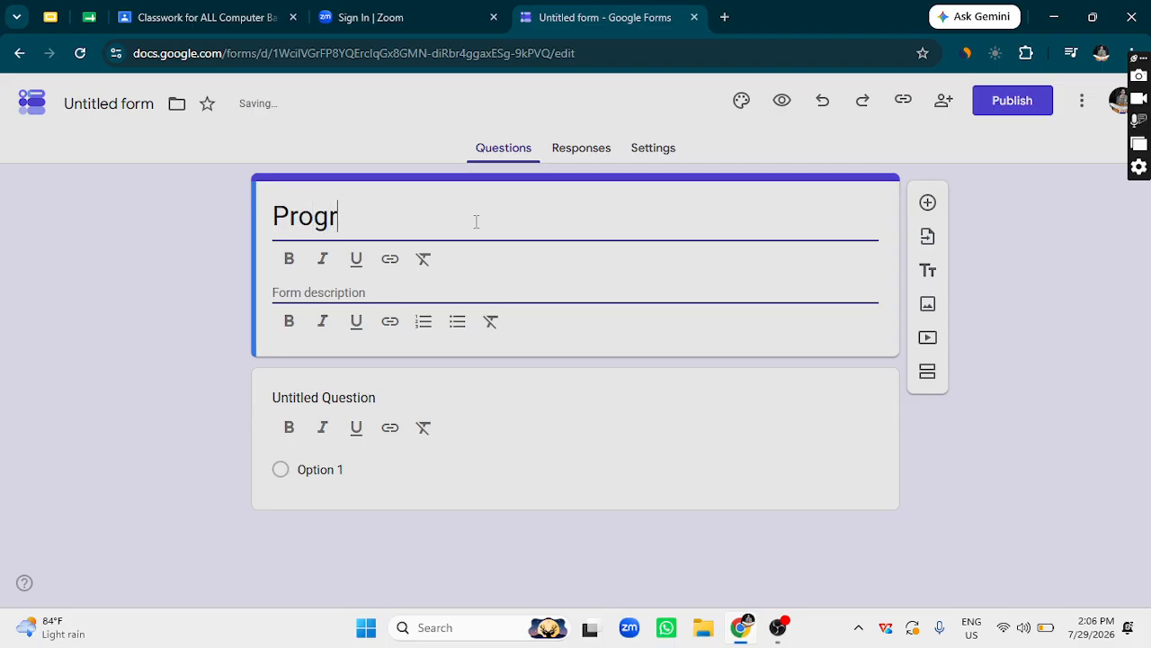
pyautogui.write('amme C')
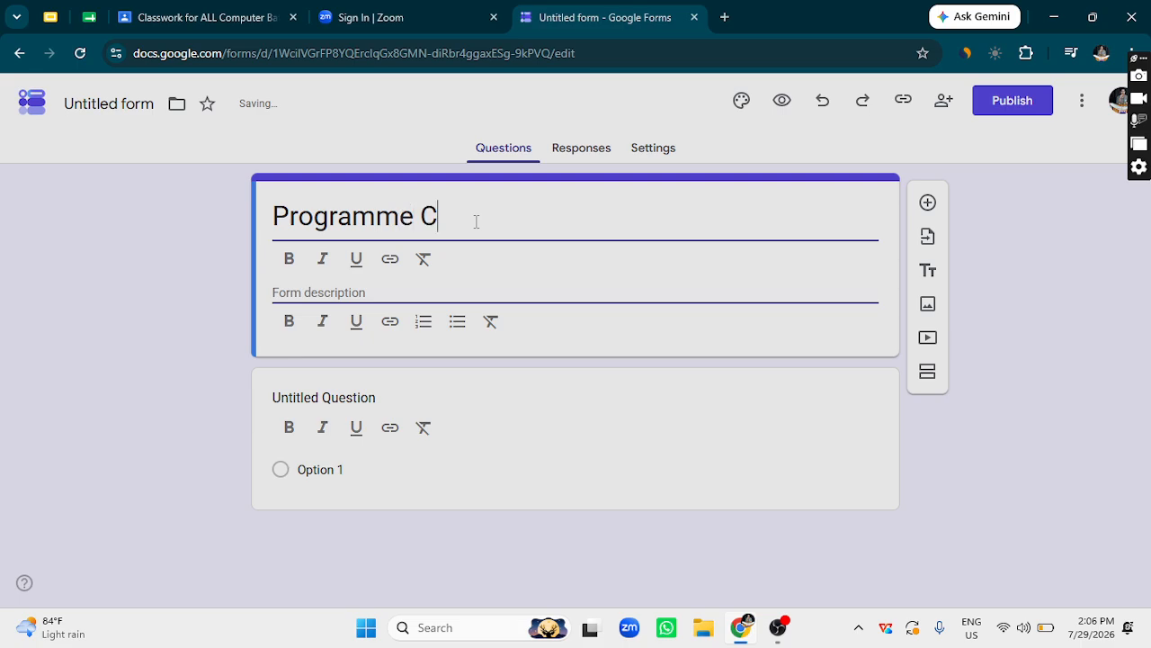
pyautogui.write('eremonmy')
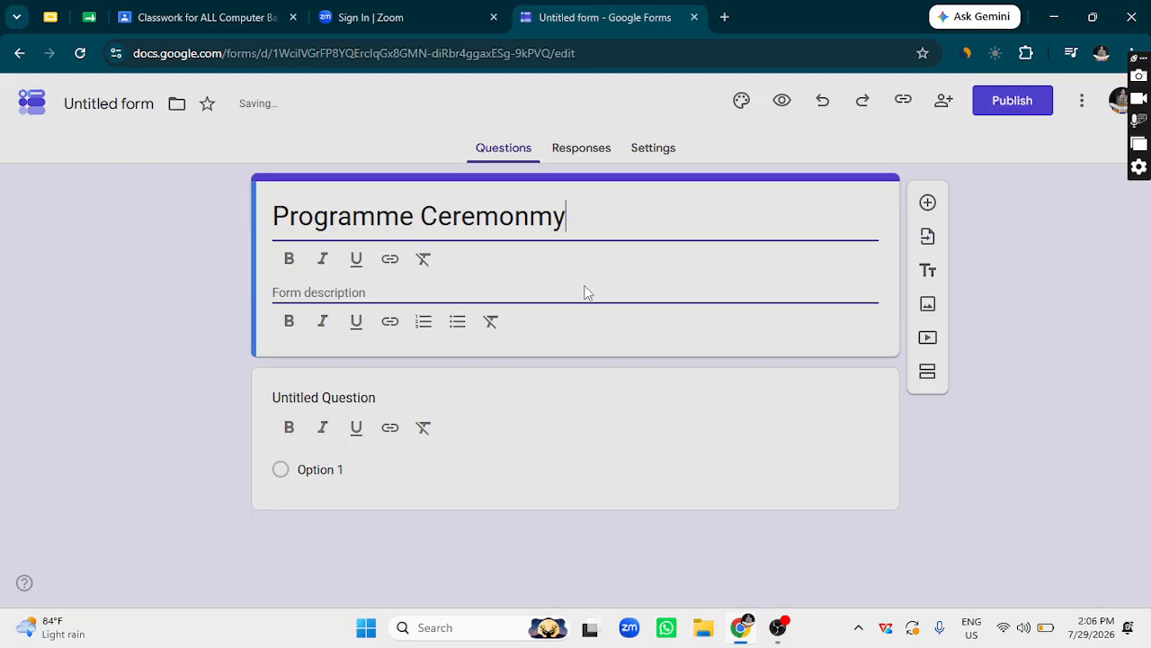
pyautogui.press('Left')
pyautogui.press('BackSpace')
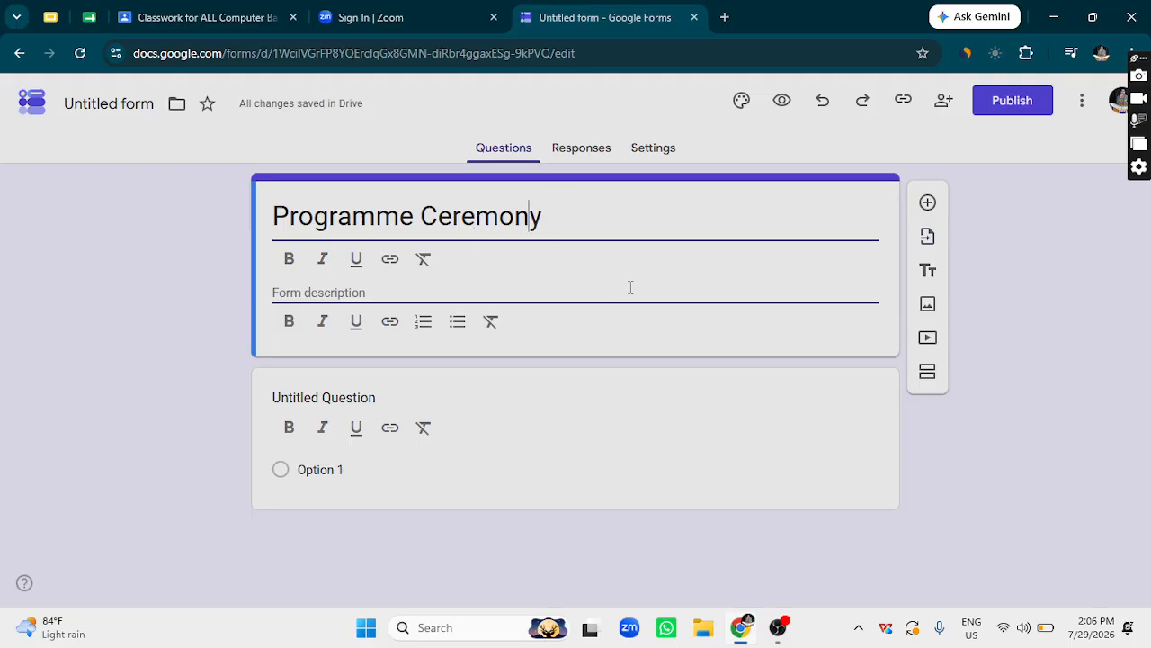
# Make the whole form title "Programme Ceremony" bold.
pyautogui.moveTo(599, 210); pyautogui.dragTo(271, 218)
pyautogui.click(290, 262)
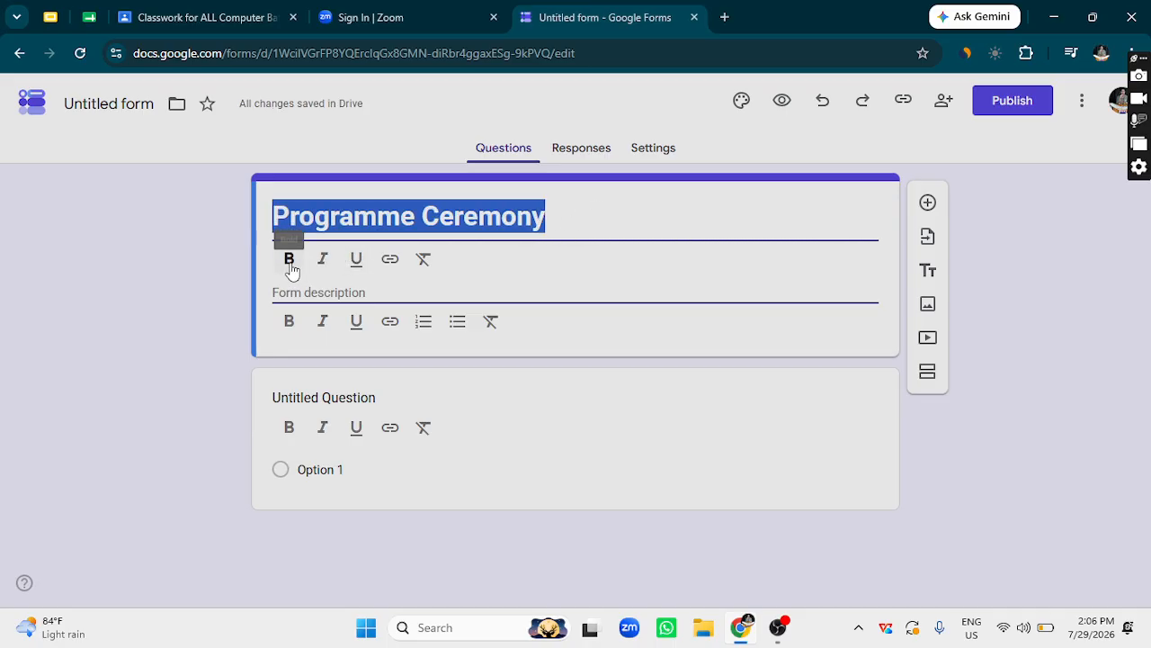
pyautogui.click(570, 219)
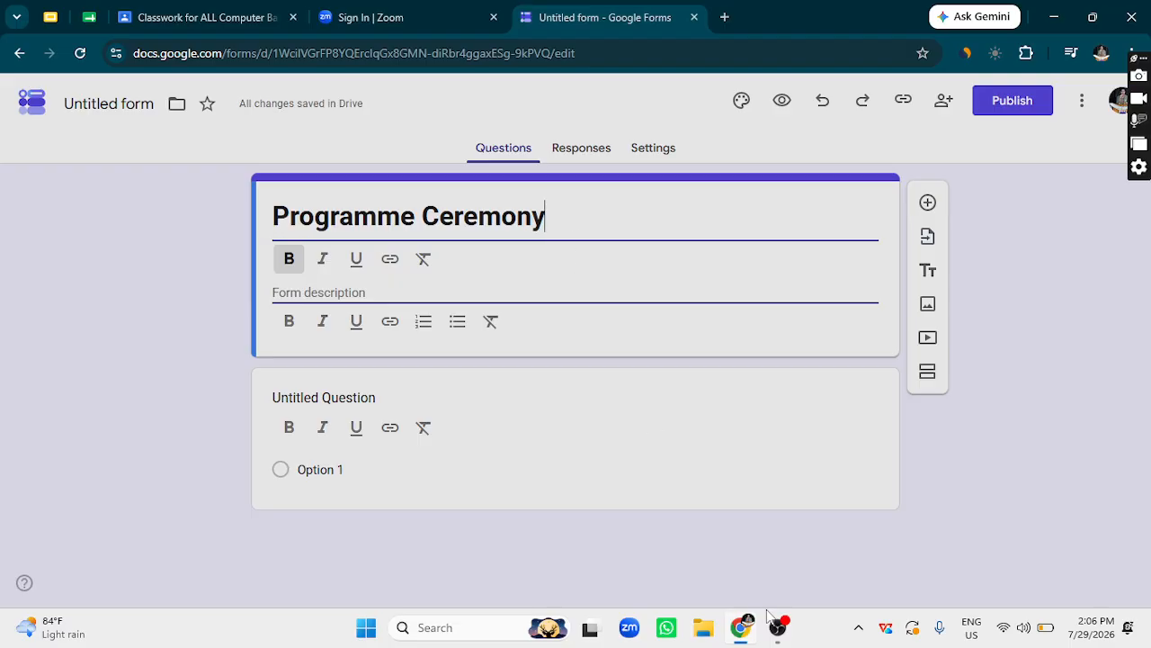
pyautogui.click(741, 628)
pyautogui.click(777, 629)
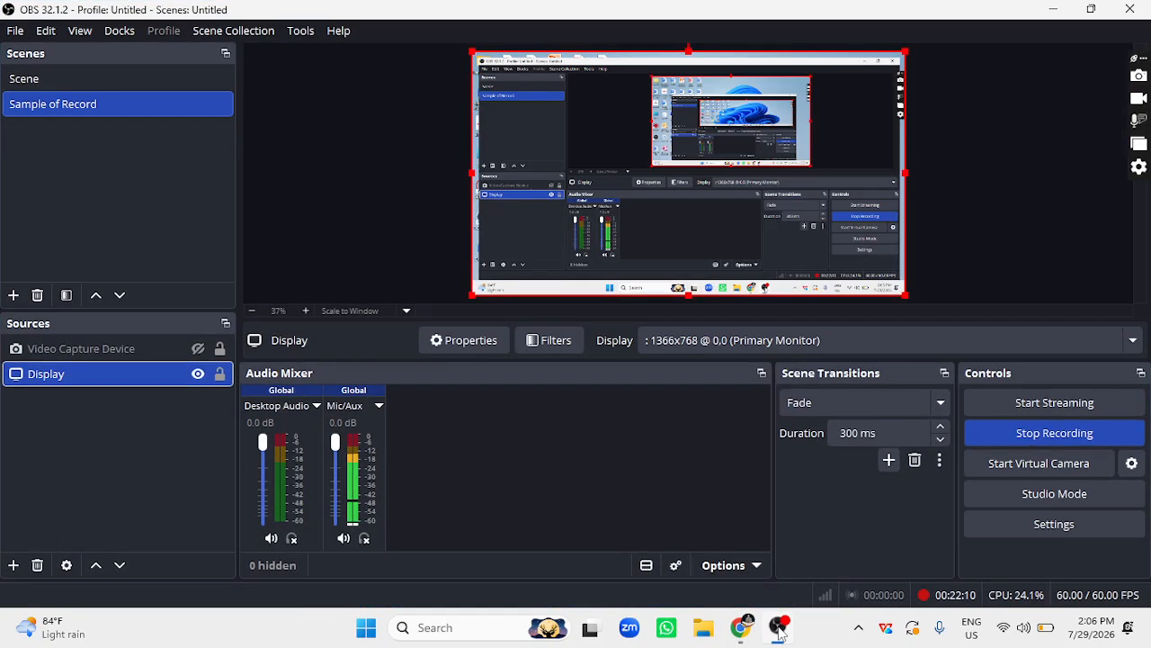
pyautogui.click(779, 629)
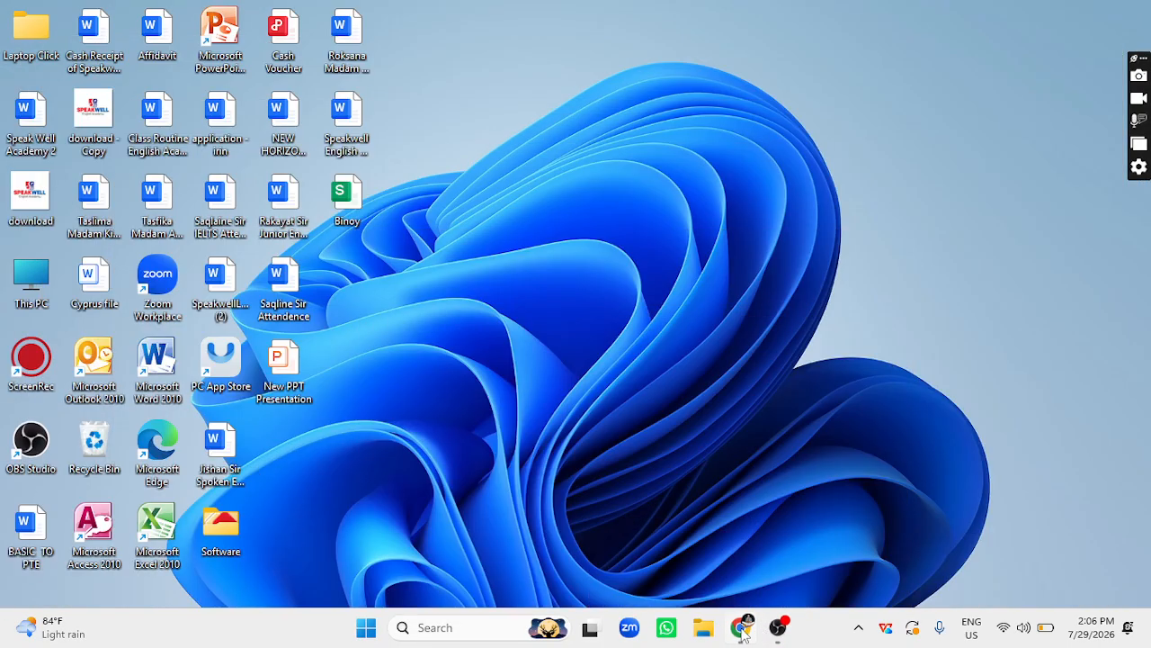
pyautogui.click(742, 628)
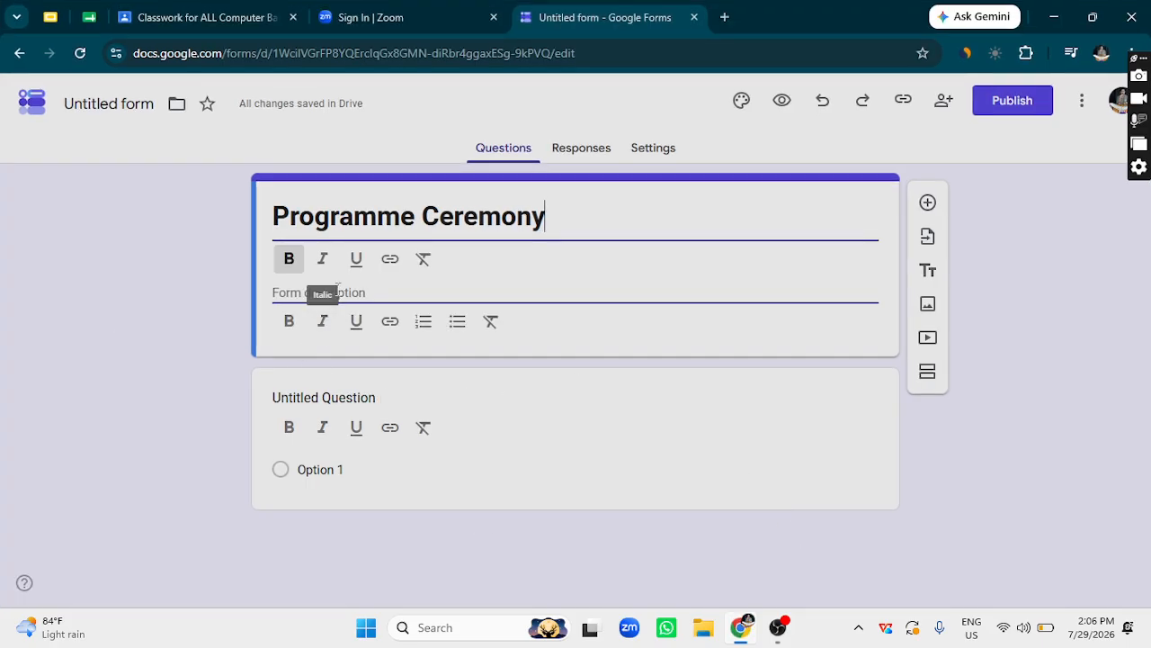
pyautogui.click(355, 292)
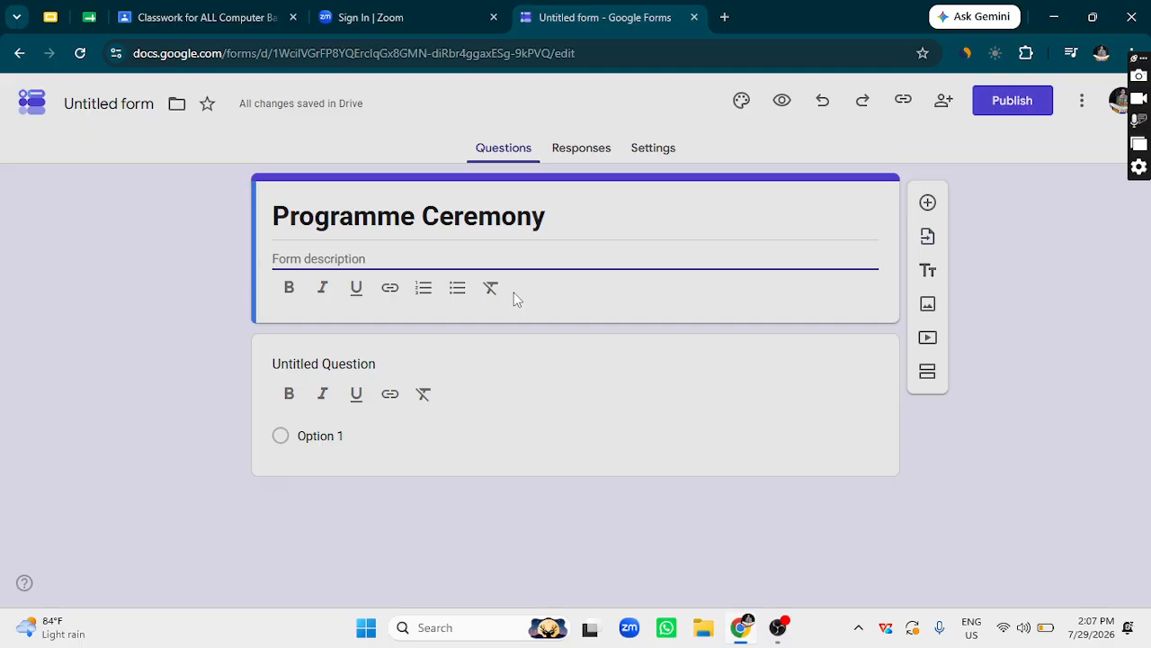
# Switch to the class spreadsheet in Google Sheets and look through the students' daily records on the Attendance sheet.
pyautogui.click(89, 17)
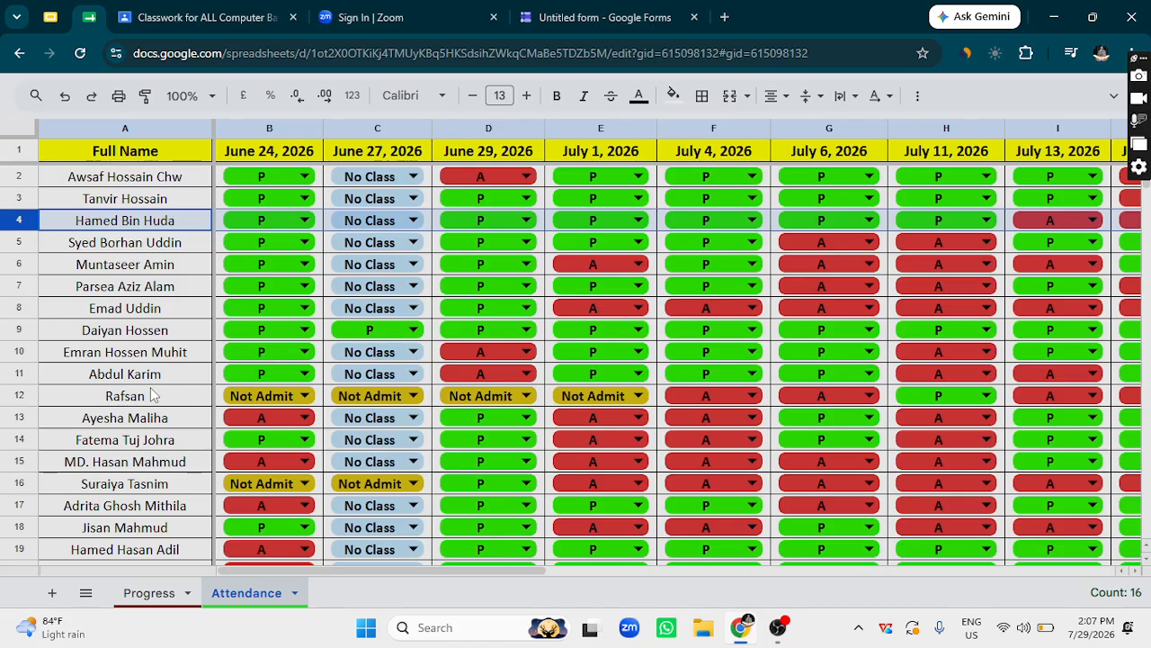
pyautogui.scroll(-2, 162, 423)
pyautogui.scroll(2, 160, 423)
pyautogui.click(185, 601)
pyautogui.click(252, 595)
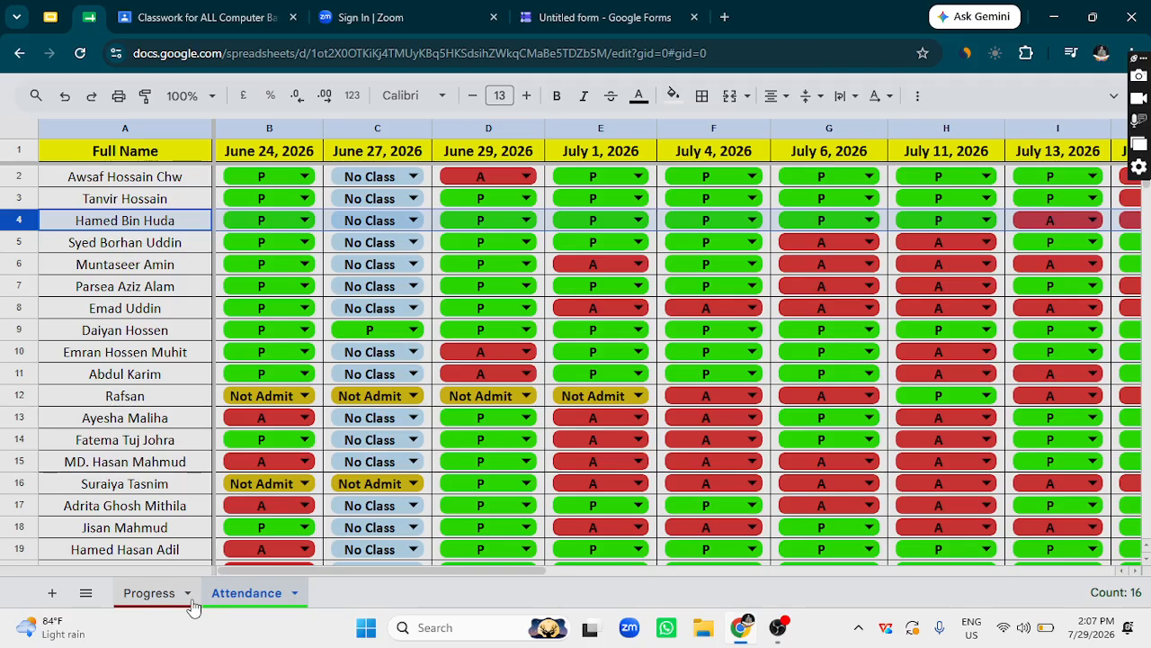
# Look through the student scores on the Progress sheet and select the Task - 3 scores from row 3 downward.
pyautogui.click(150, 592)
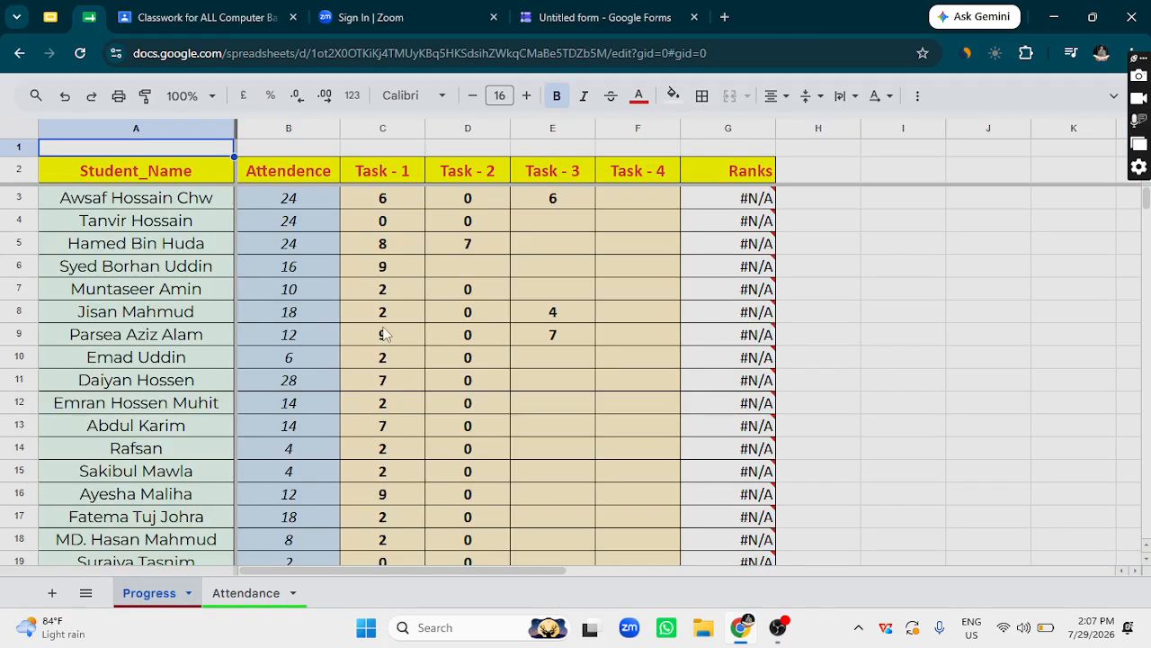
pyautogui.scroll(-10, 480, 248)
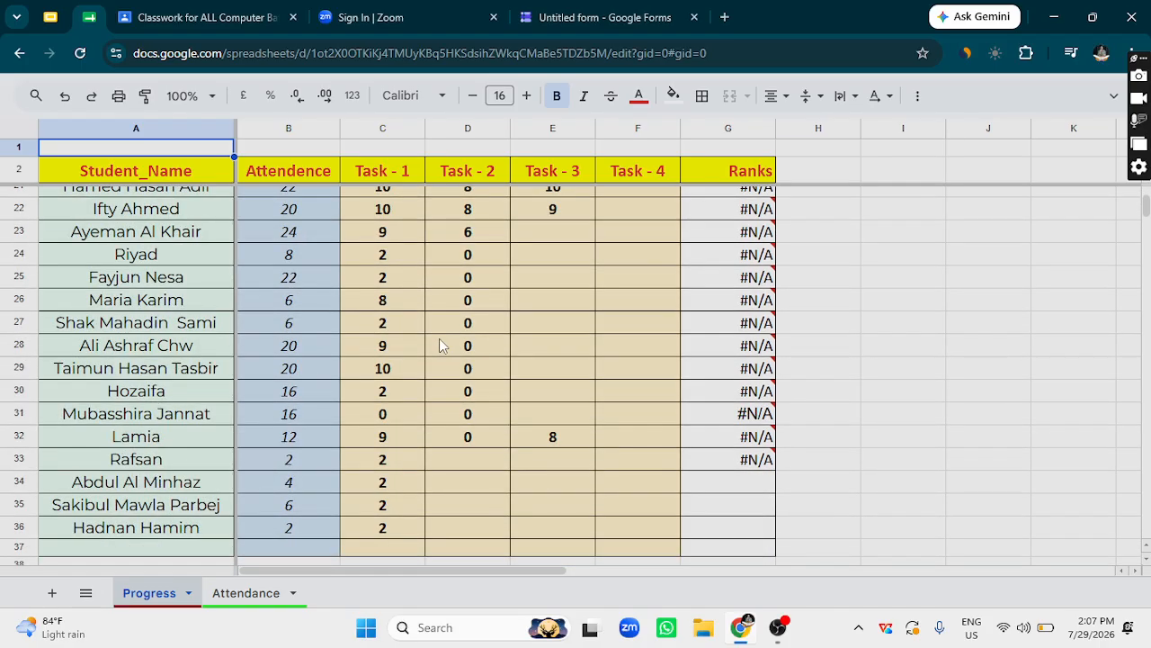
pyautogui.scroll(10, 432, 373)
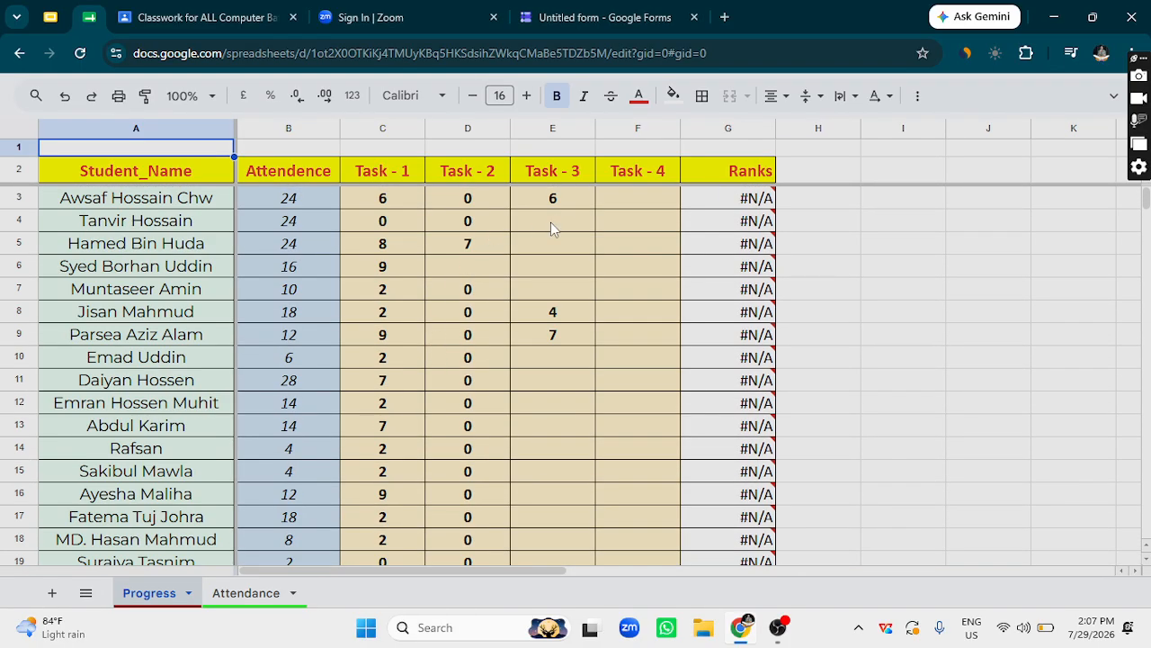
pyautogui.moveTo(580, 210); pyautogui.dragTo(565, 466)
pyautogui.scroll(7, 567, 467)
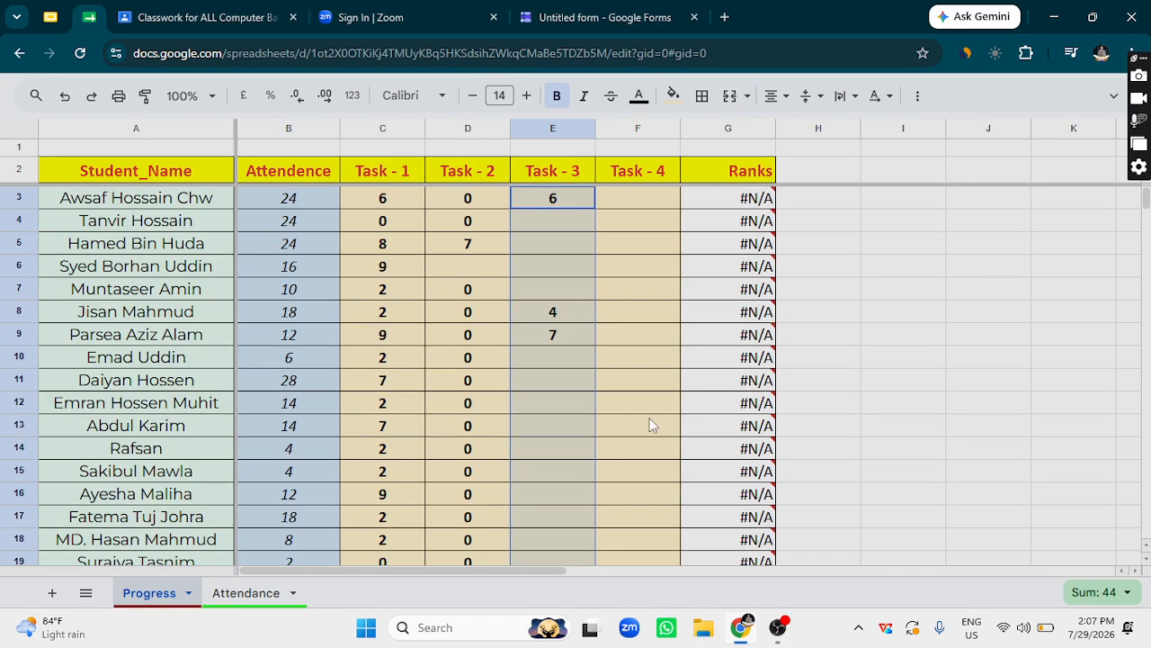
# Examine the Task - 1 and Task - 2 scores on the Progress sheet from the first student row to the last.
pyautogui.click(638, 317)
pyautogui.scroll(-7, 567, 378)
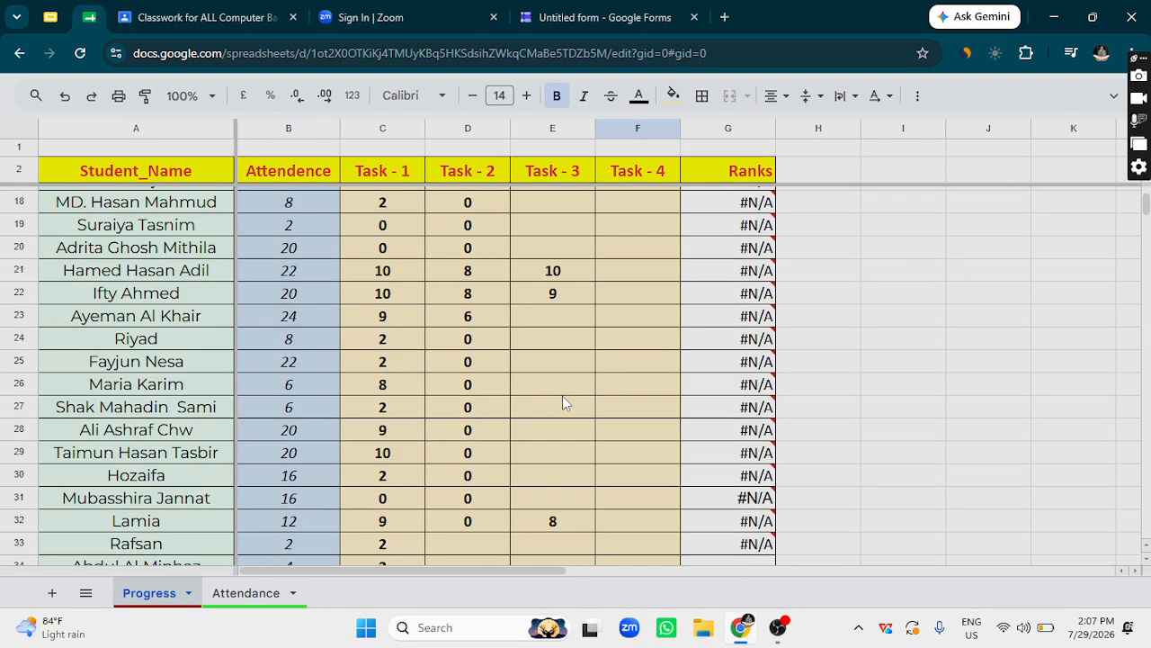
pyautogui.click(399, 367)
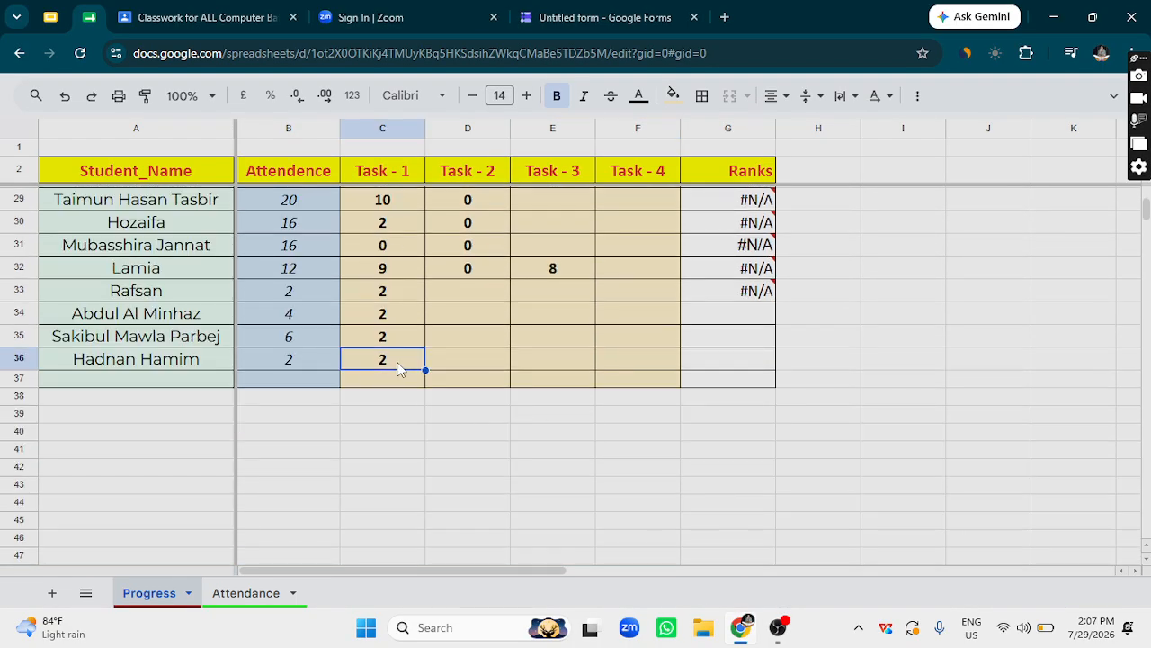
pyautogui.scroll(9, 441, 411)
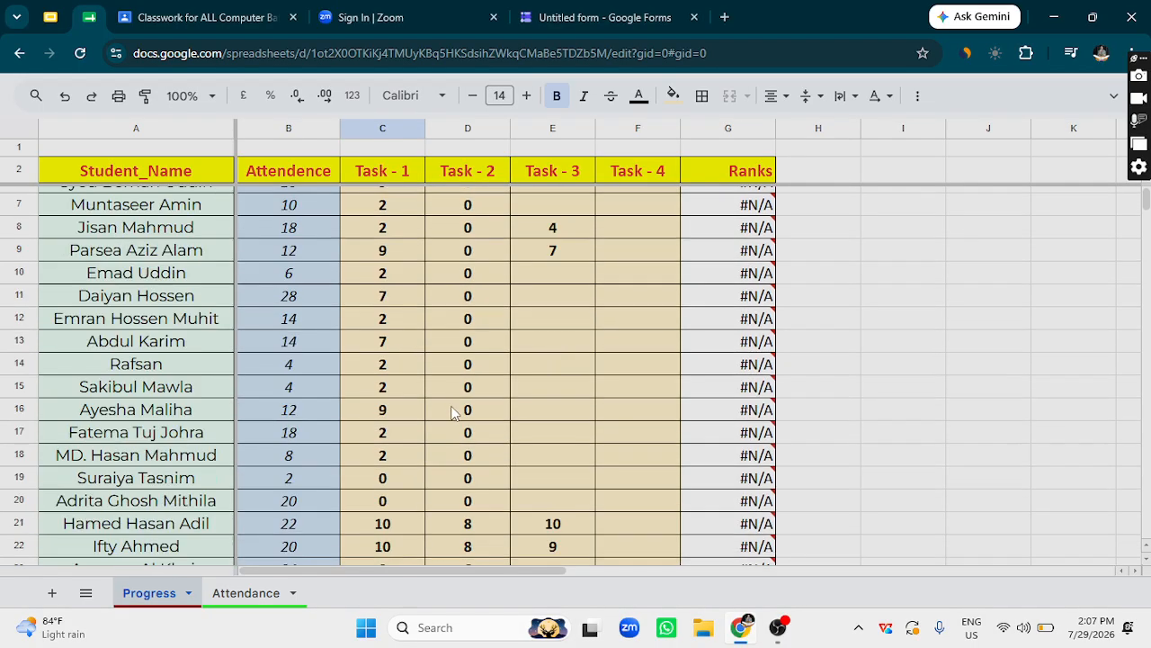
pyautogui.click(400, 199)
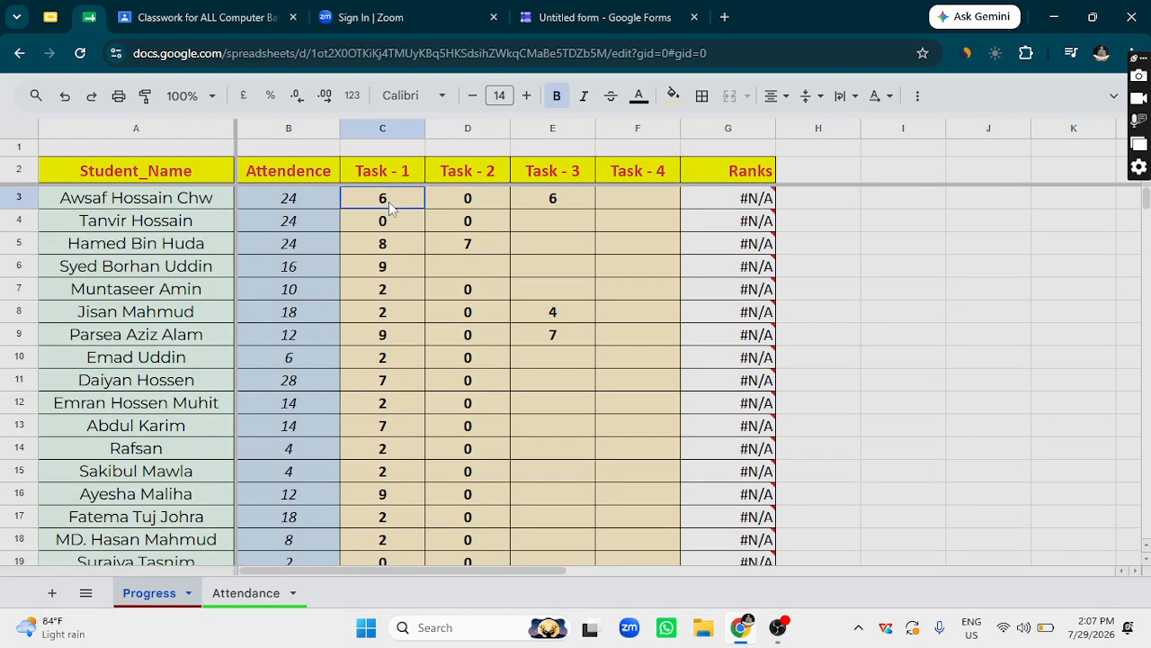
pyautogui.click(472, 205)
pyautogui.click(484, 227)
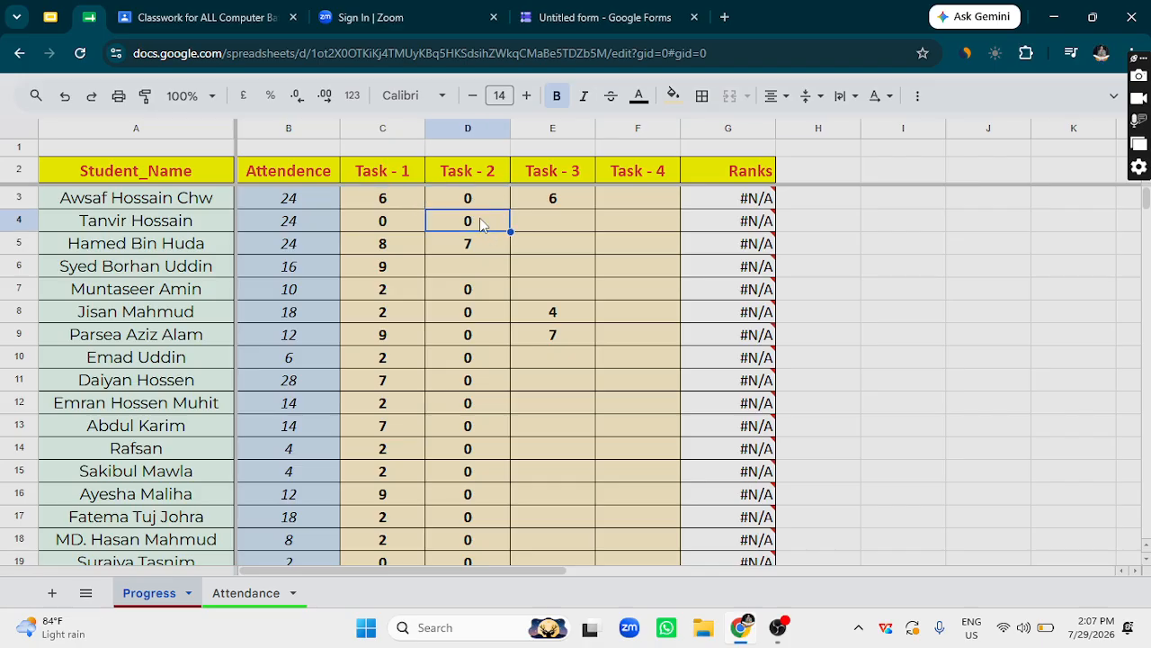
pyautogui.click(400, 247)
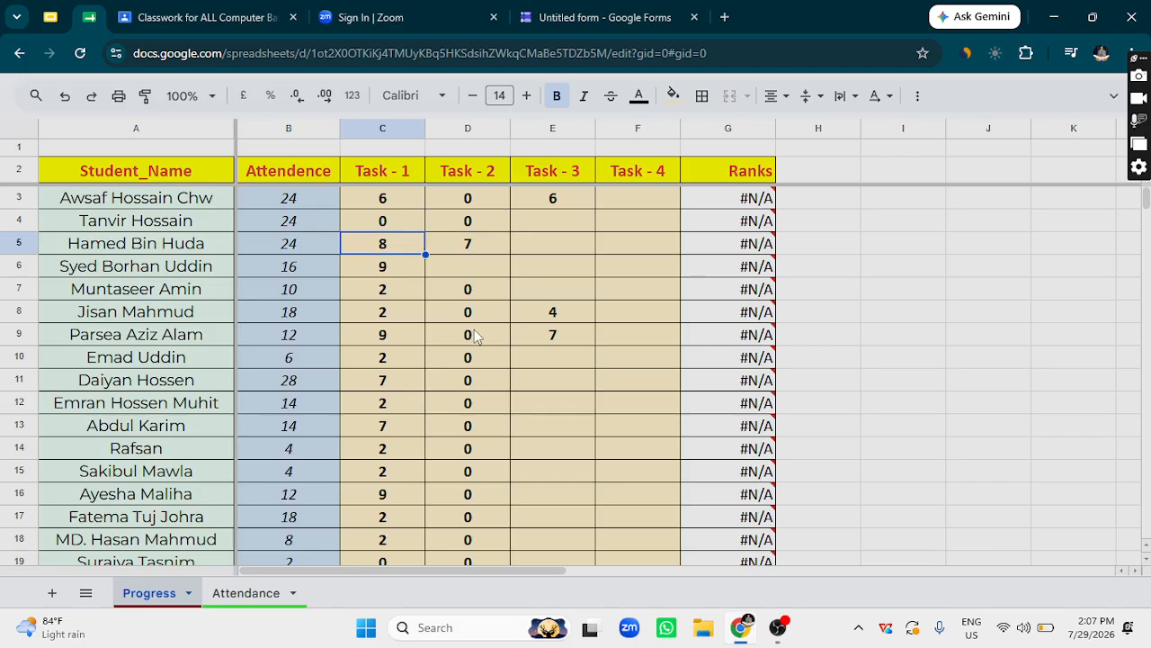
pyautogui.click(401, 267)
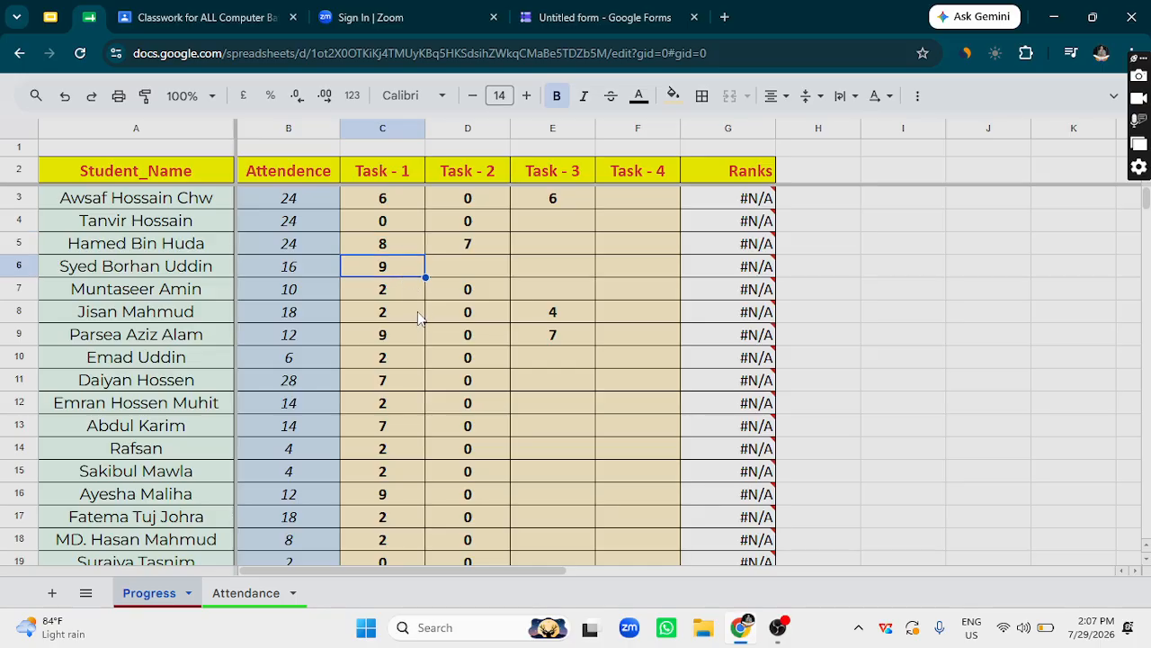
pyautogui.scroll(-5, 420, 329)
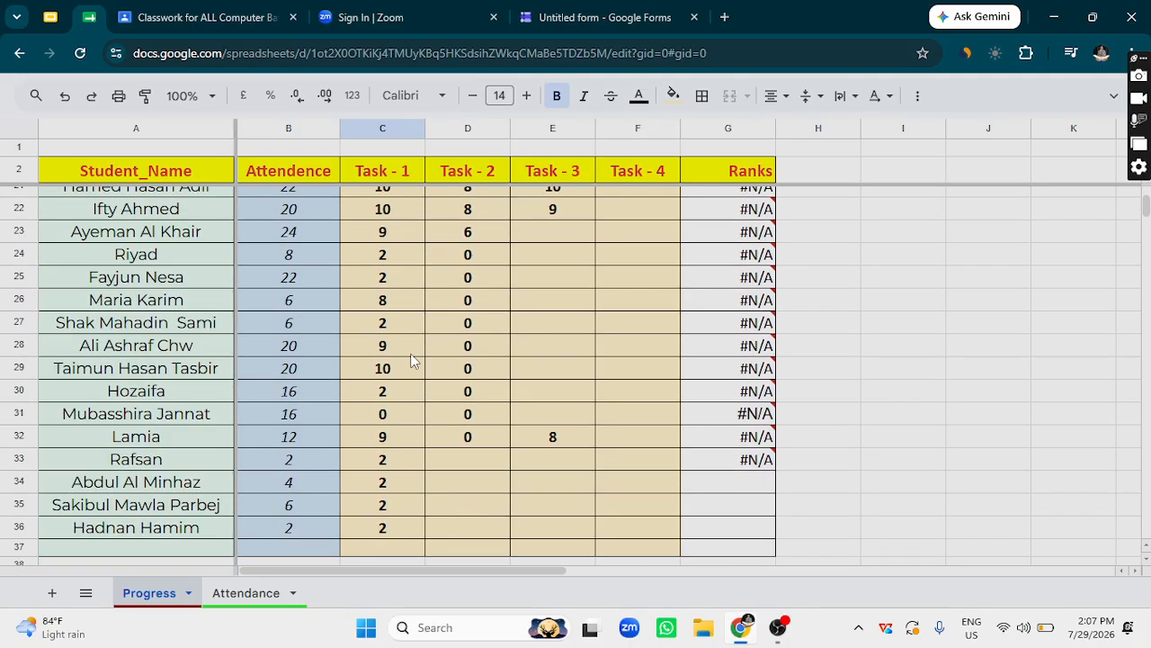
pyautogui.scroll(-3, 410, 359)
pyautogui.click(394, 395)
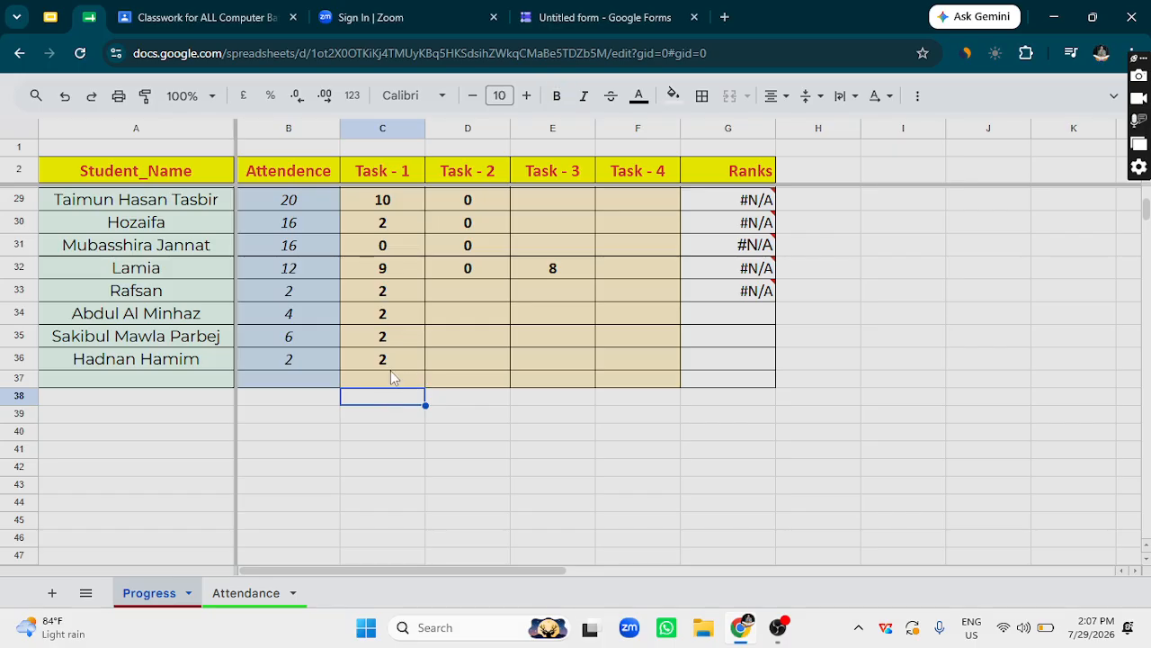
# Go through the Progress sheet's whole student list once more and open the Attendance sheet.
pyautogui.scroll(8, 395, 356)
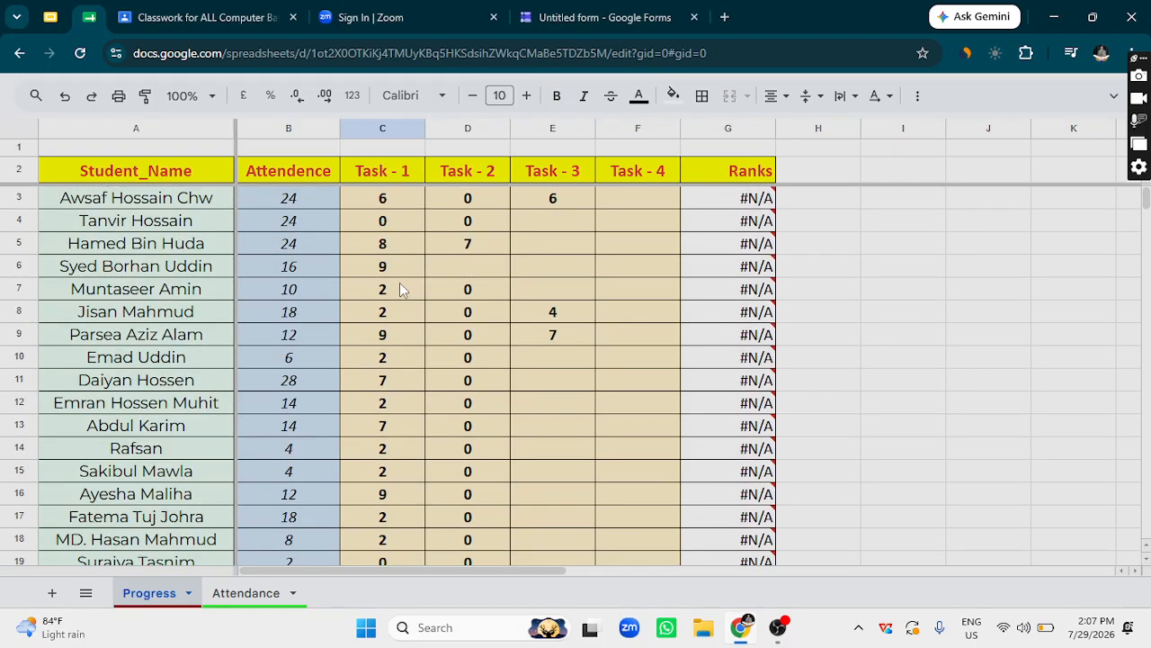
pyautogui.scroll(-2, 426, 297)
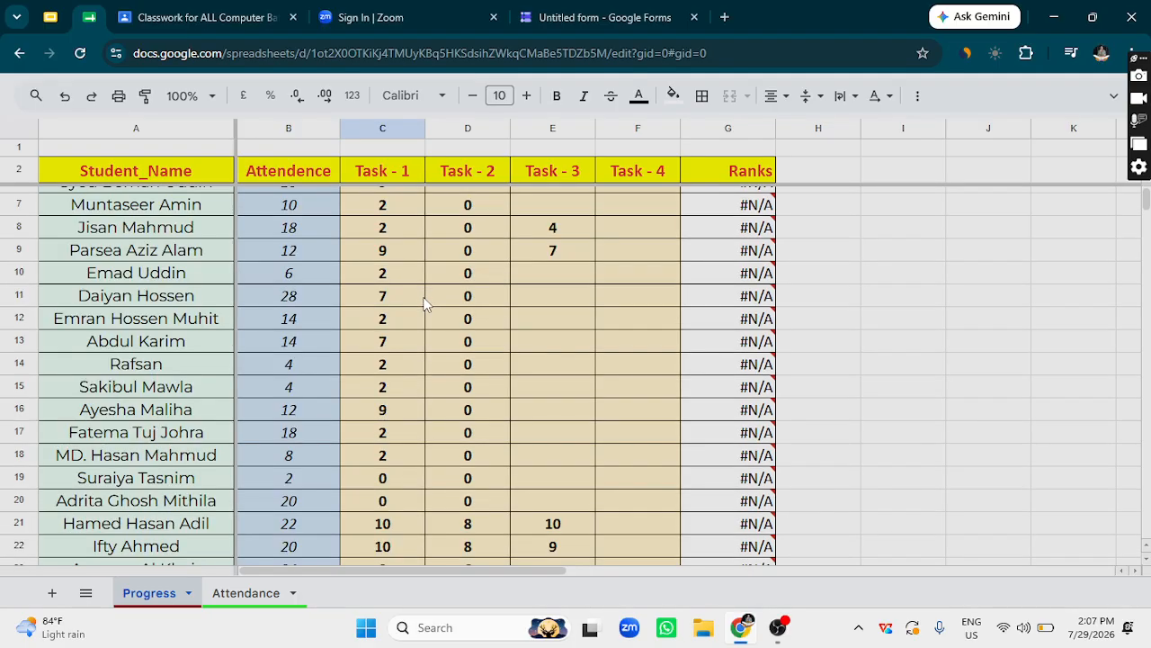
pyautogui.scroll(-9, 423, 324)
pyautogui.scroll(5, 427, 347)
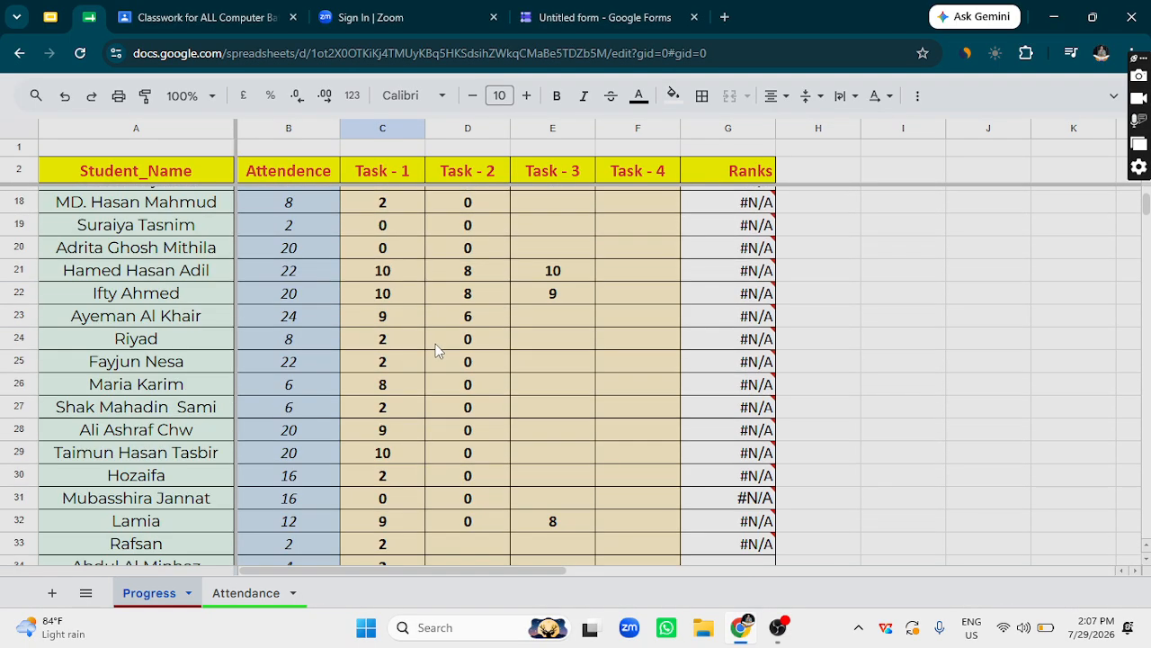
pyautogui.scroll(5, 457, 360)
pyautogui.scroll(-10, 450, 390)
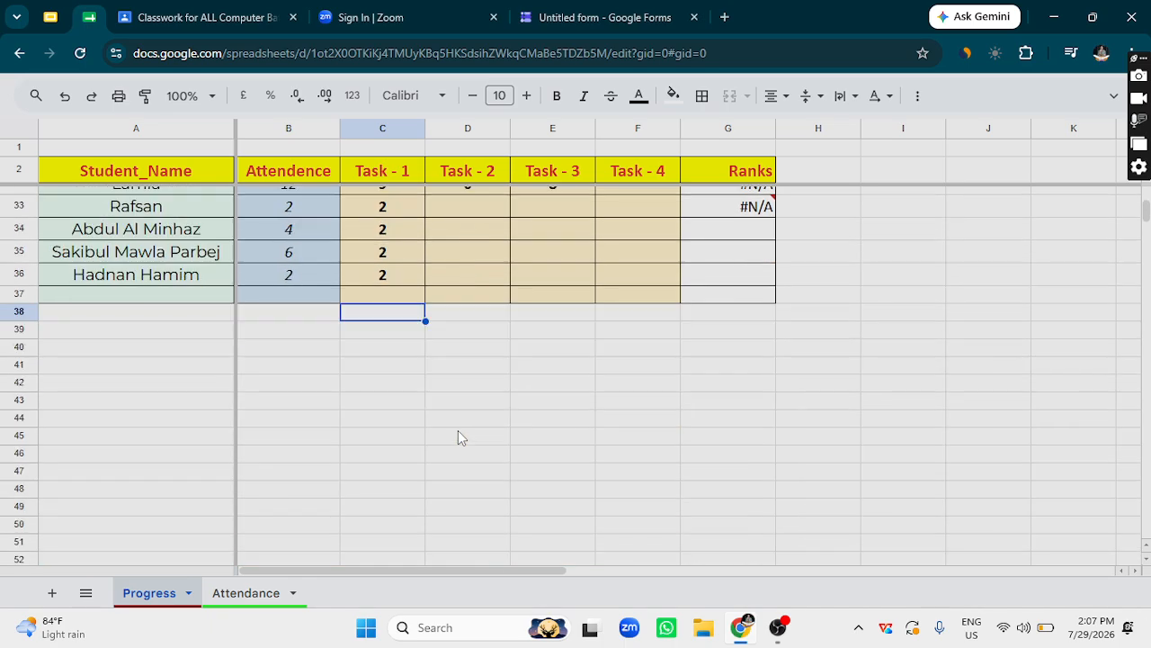
pyautogui.click(247, 595)
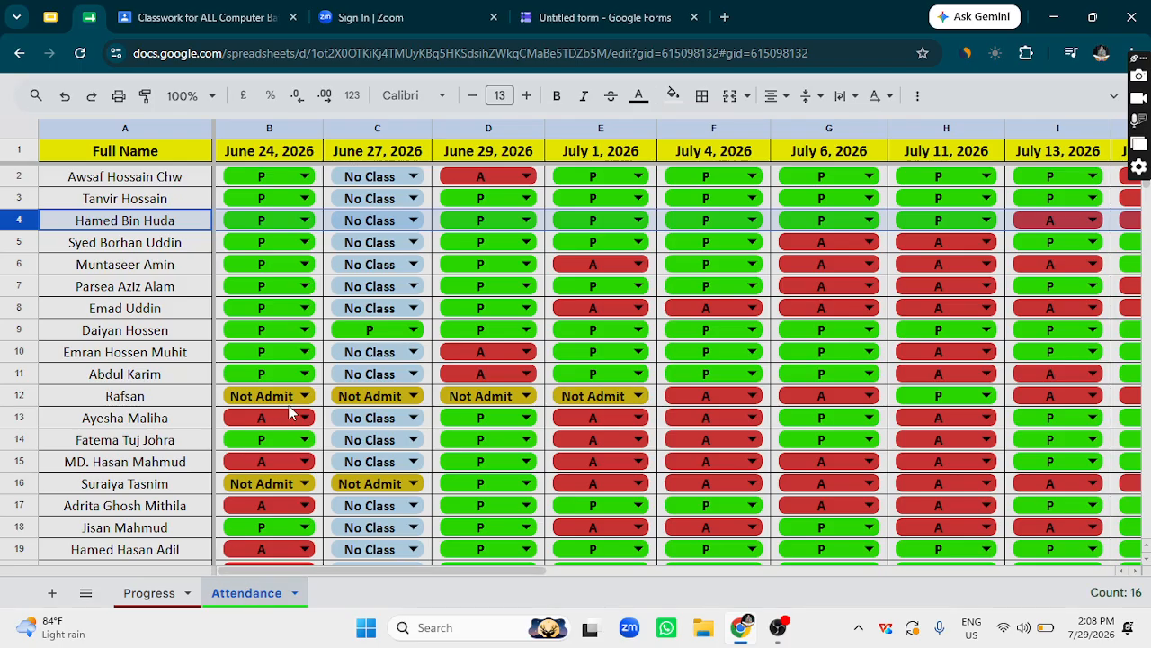
# Switch back to the untitled form in Google Forms.
pyautogui.click(621, 8)
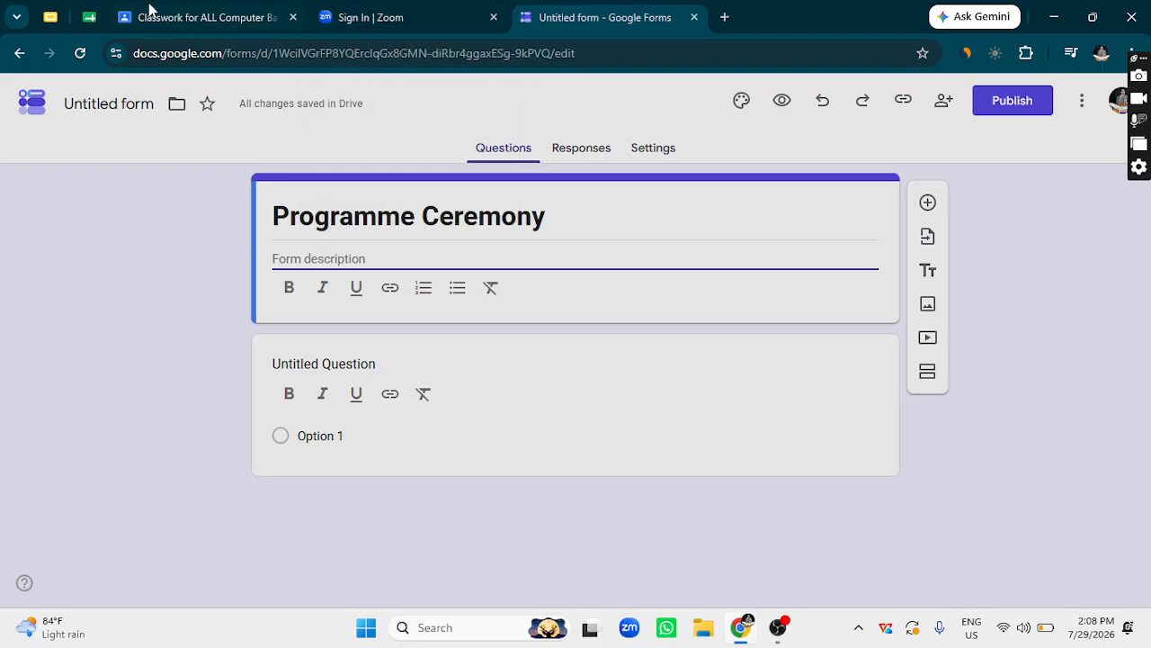
pyautogui.click(67, 448)
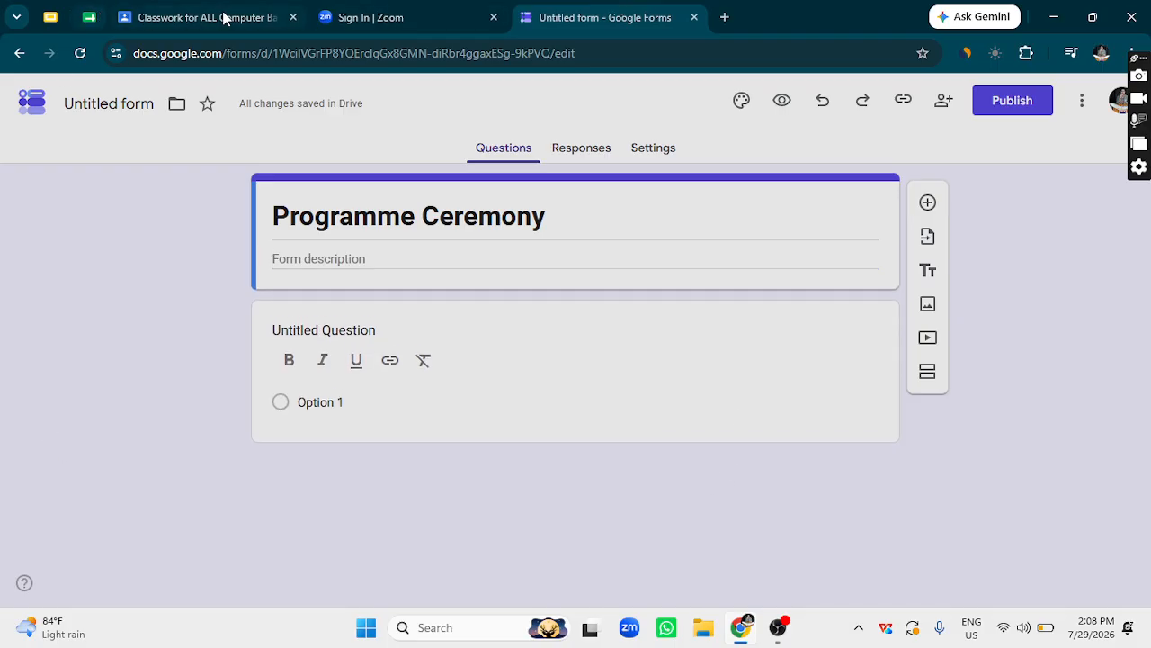
pyautogui.click(94, 17)
pyautogui.click(216, 18)
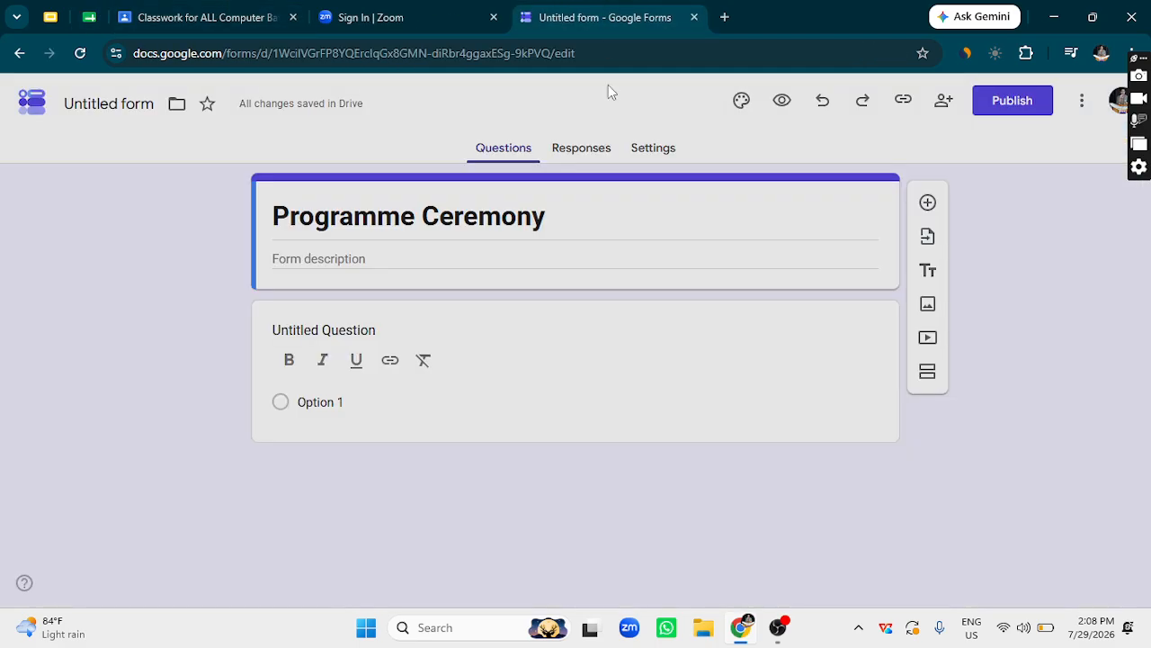
pyautogui.click(545, 17)
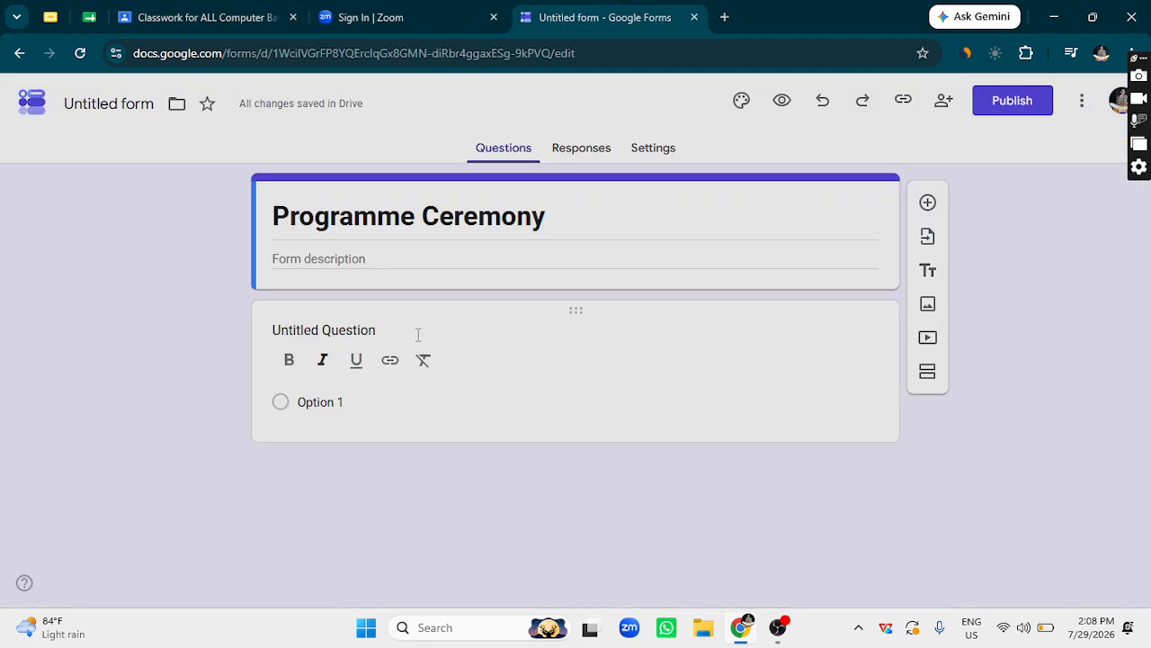
# Enter "All batch students get together" as the form description.
pyautogui.click(302, 257)
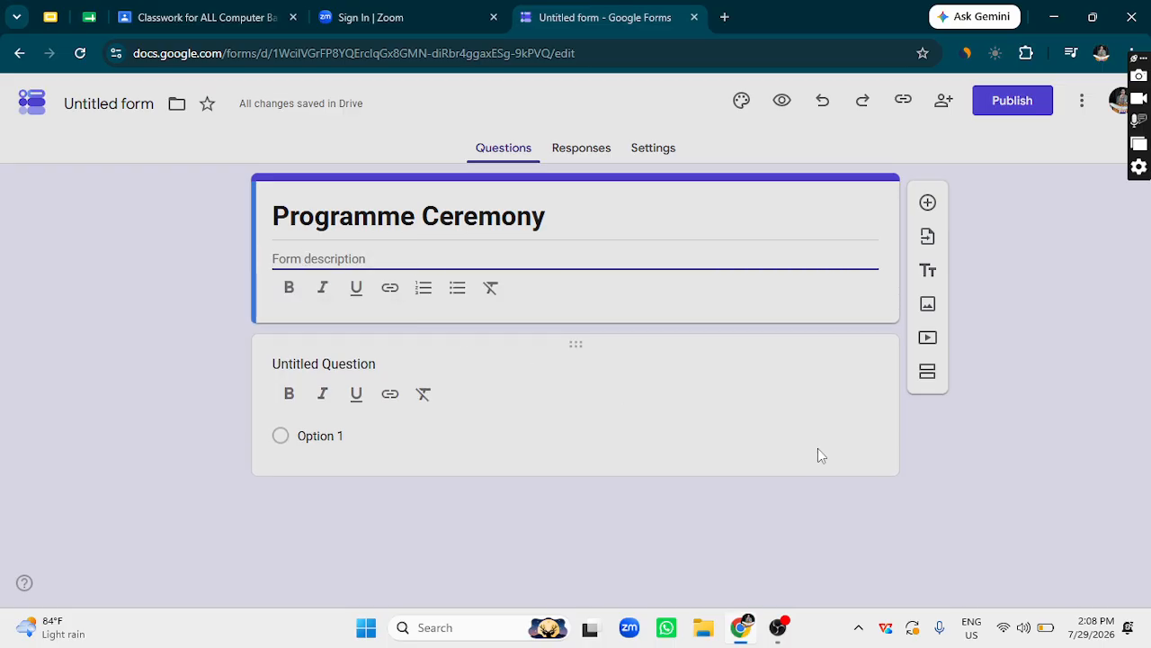
pyautogui.write('E')
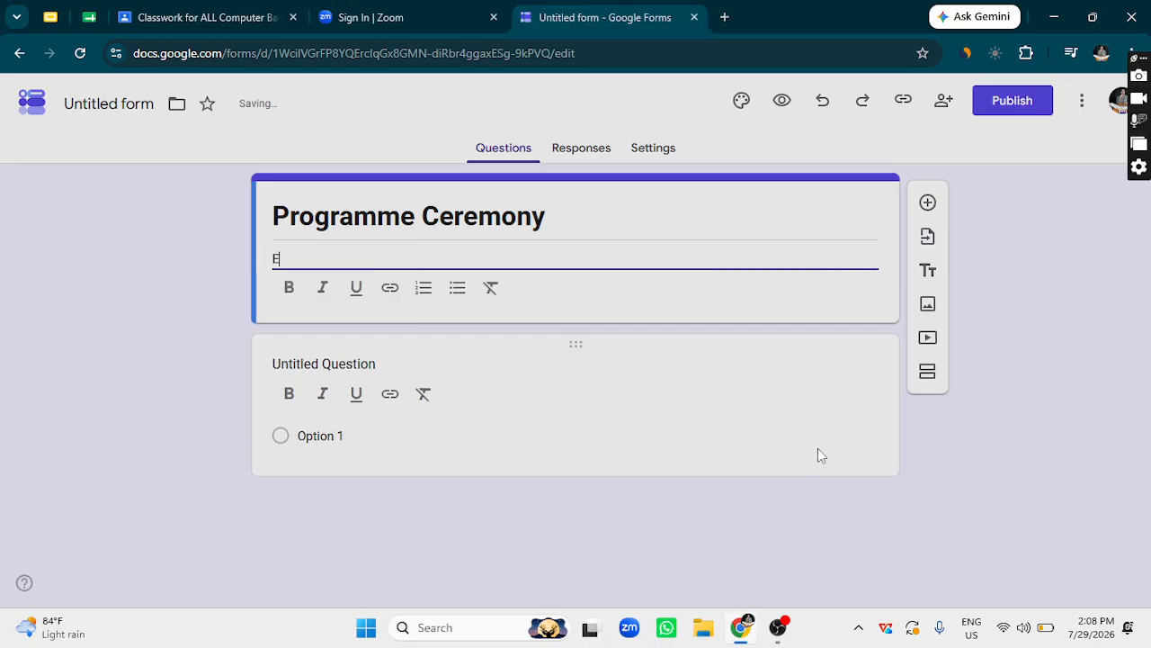
pyautogui.press('BackSpace')
pyautogui.write('All ')
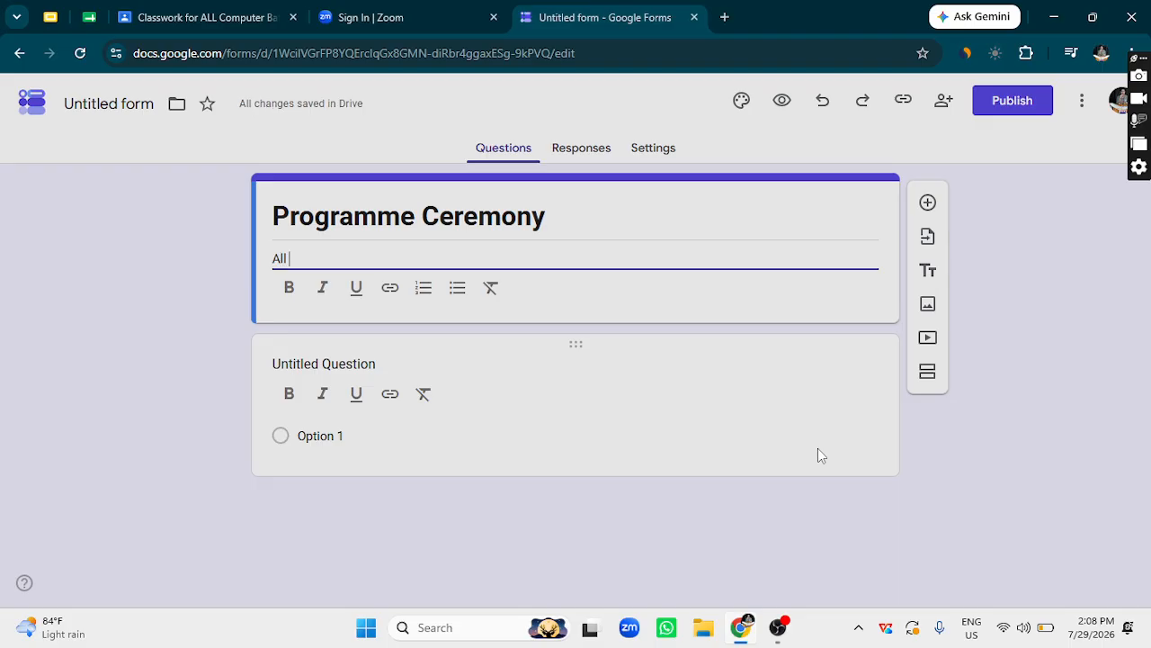
pyautogui.write('batch')
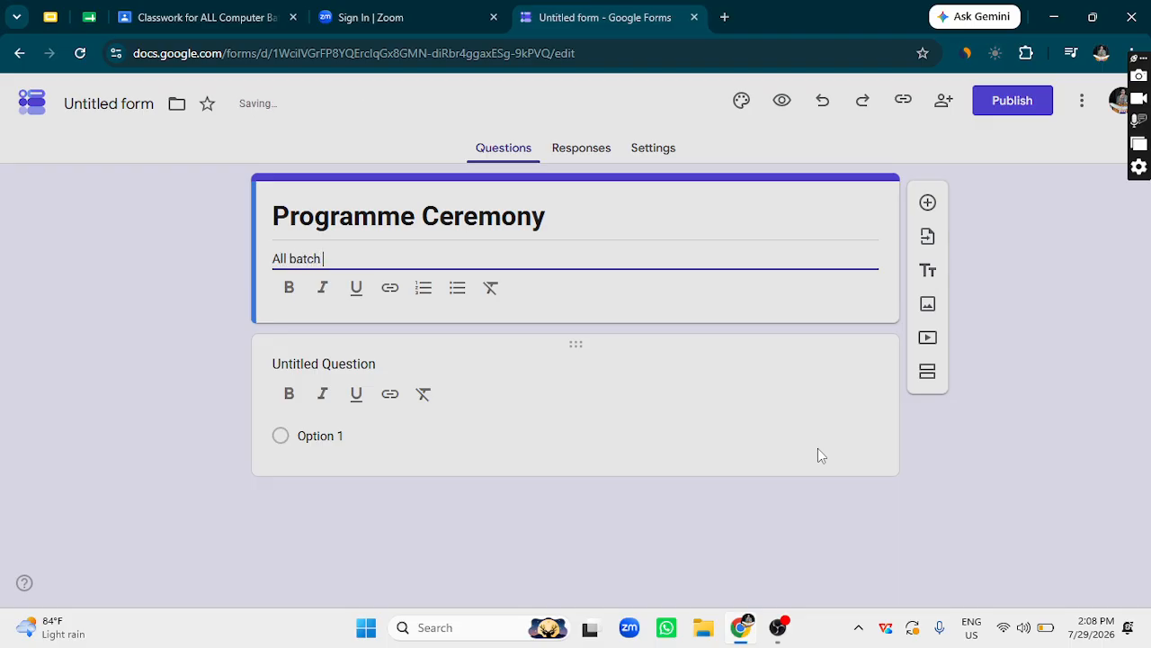
pyautogui.write(' students ')
pyautogui.write('get toge')
pyautogui.write(' togh')
pyautogui.write('e')
pyautogui.write('t')
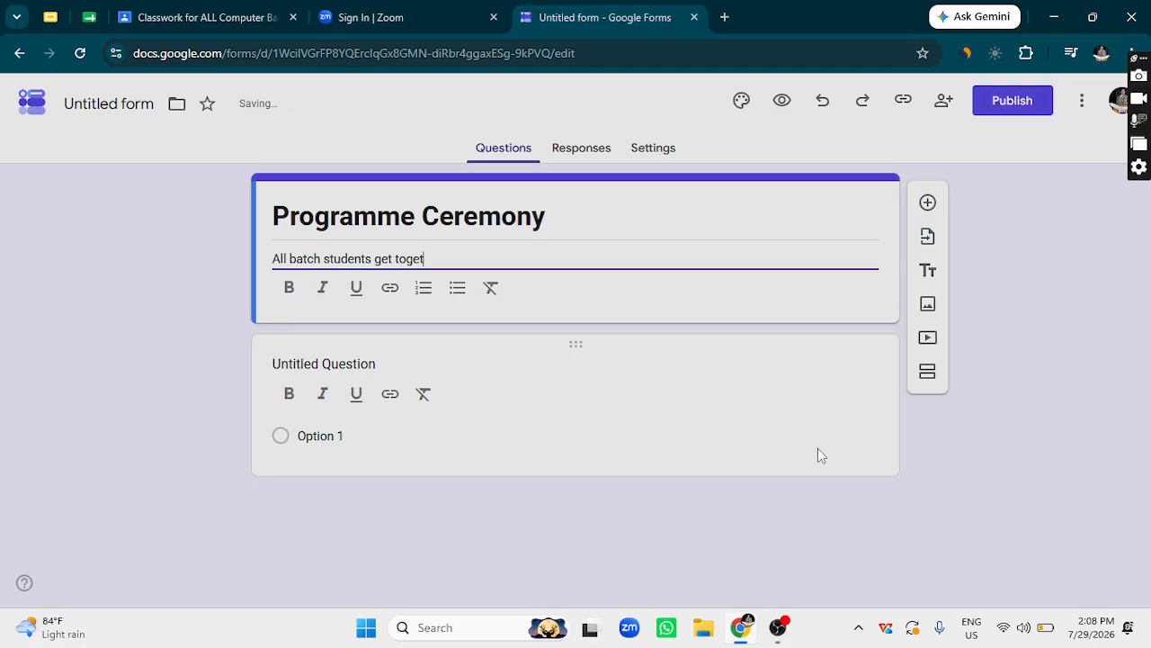
pyautogui.write('her')
# Replace the word "Programme" in the form title with "Farewell" so that it reads "Farewell Ceremony".
pyautogui.click(421, 220)
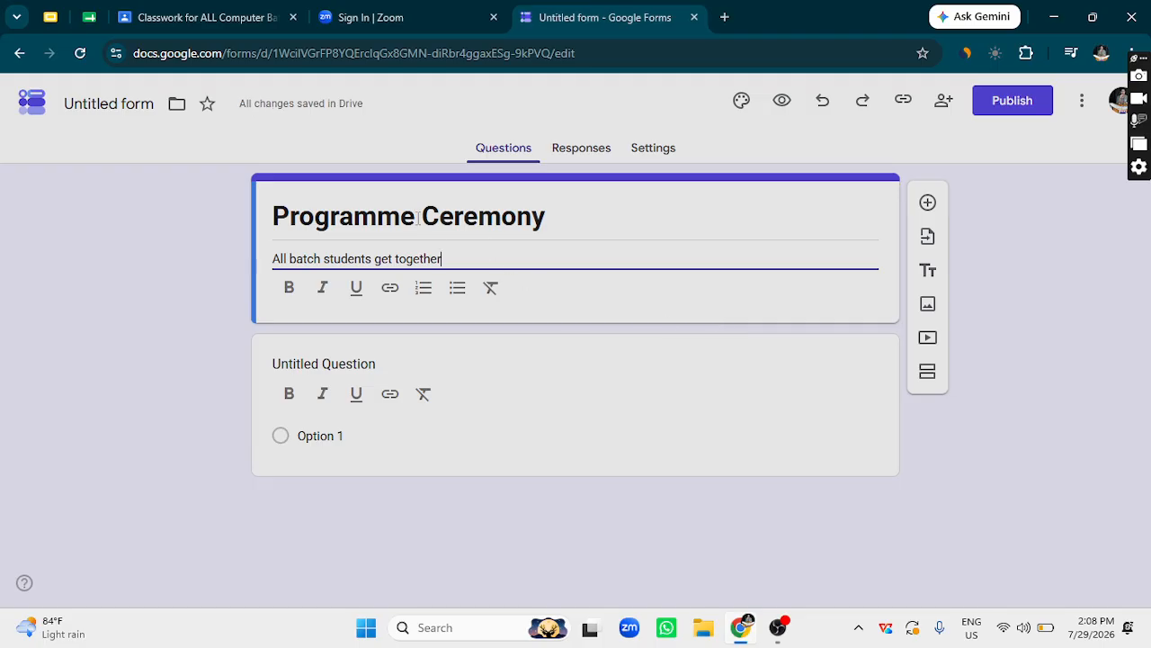
pyautogui.press('BackSpace')
pyautogui.press('BackSpace')
pyautogui.press('BackSpace')
pyautogui.press('BackSpace')
pyautogui.press('BackSpace')
pyautogui.press('BackSpace')
pyautogui.press('BackSpace')
pyautogui.press('BackSpace')
pyautogui.press('BackSpace')
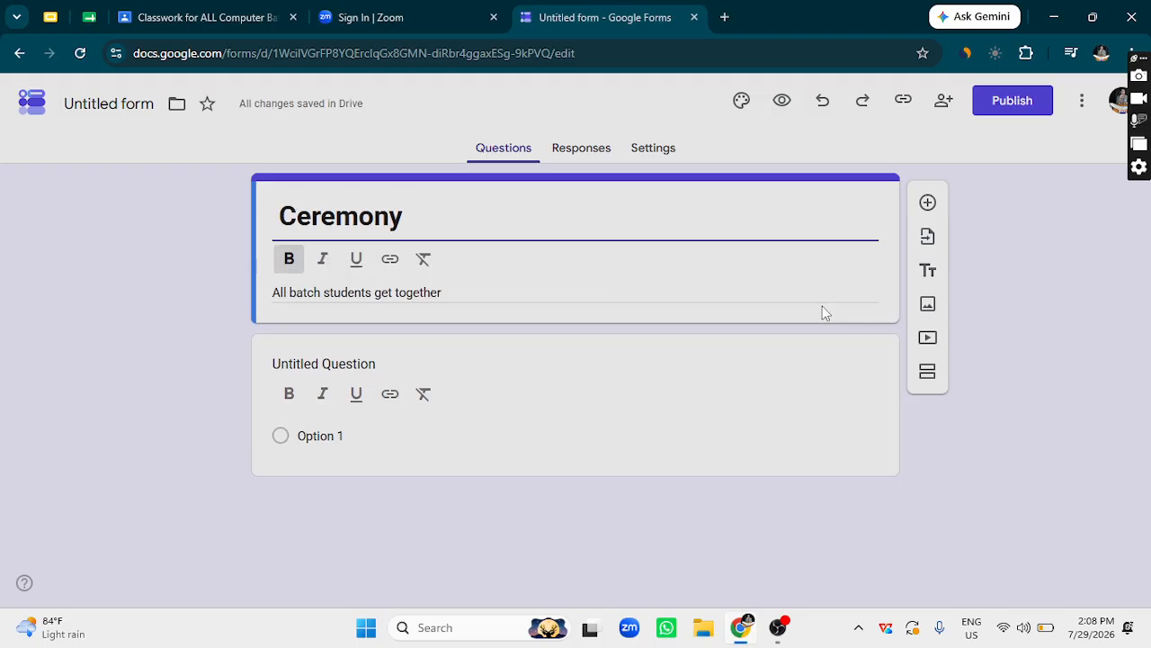
pyautogui.write('Farewell')
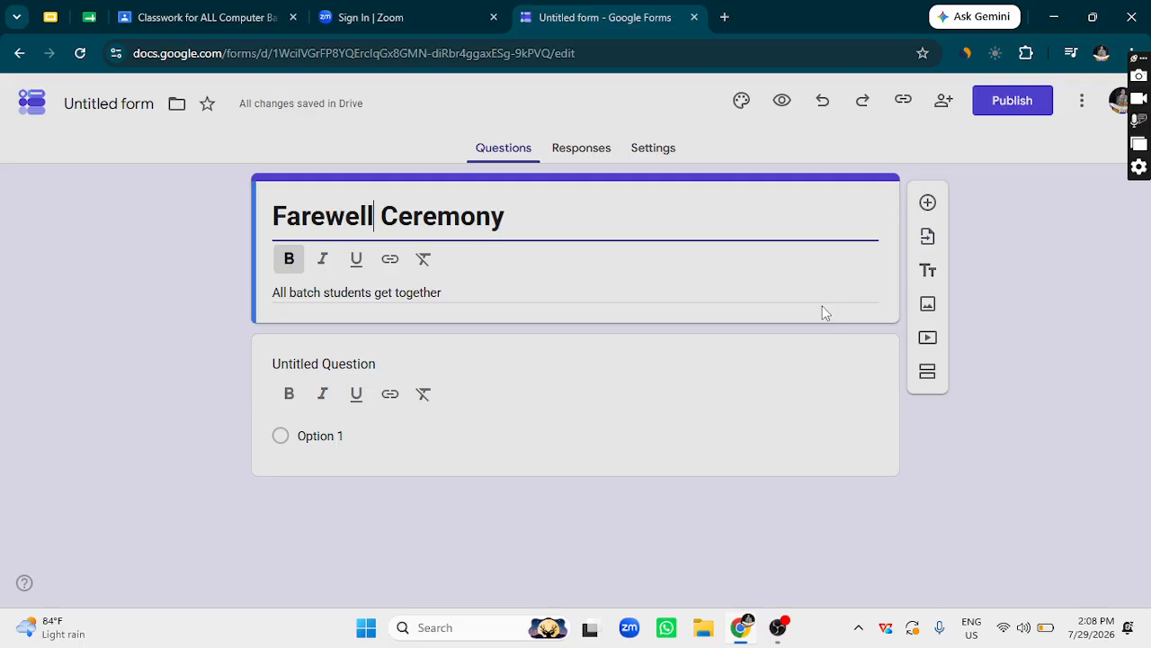
# Append "at Dinner/Lunch" to the form description and italicize the whole line.
pyautogui.tripleClick(475, 296)
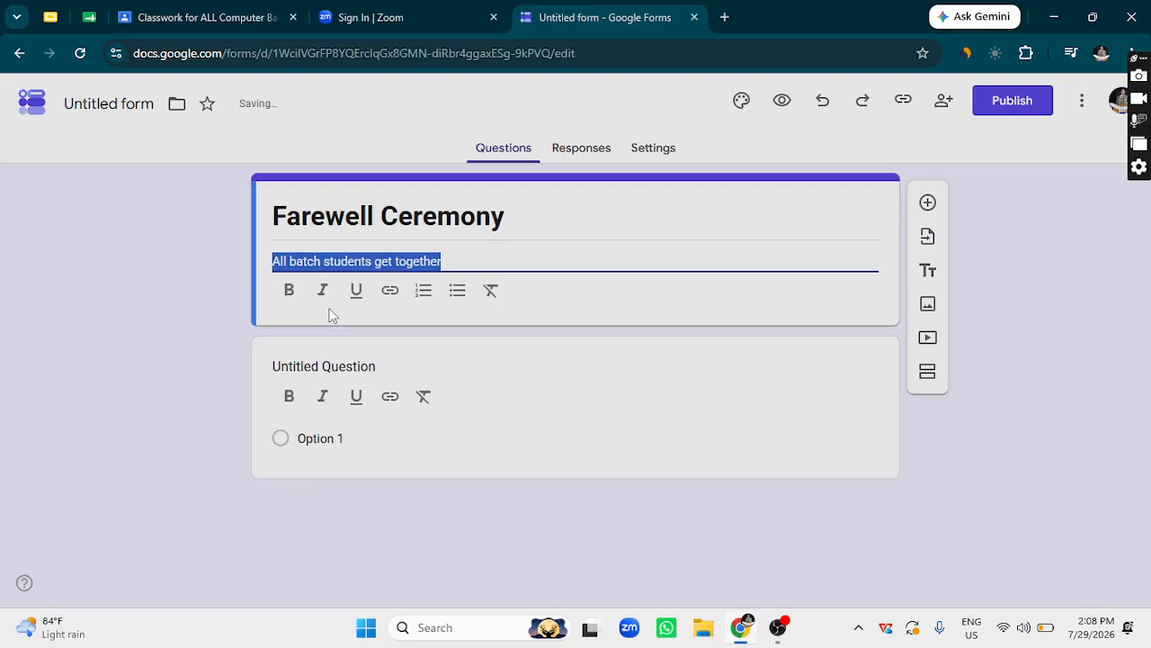
pyautogui.click(494, 258)
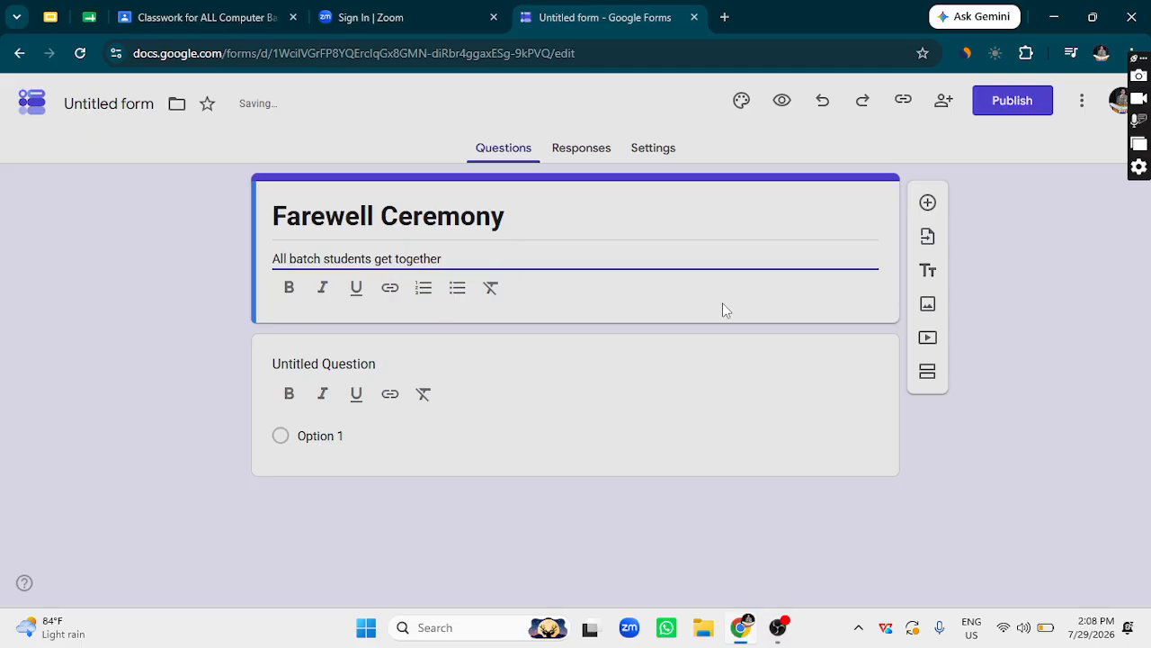
pyautogui.write('at Dinner/Lunch')
pyautogui.moveTo(565, 258); pyautogui.dragTo(268, 268)
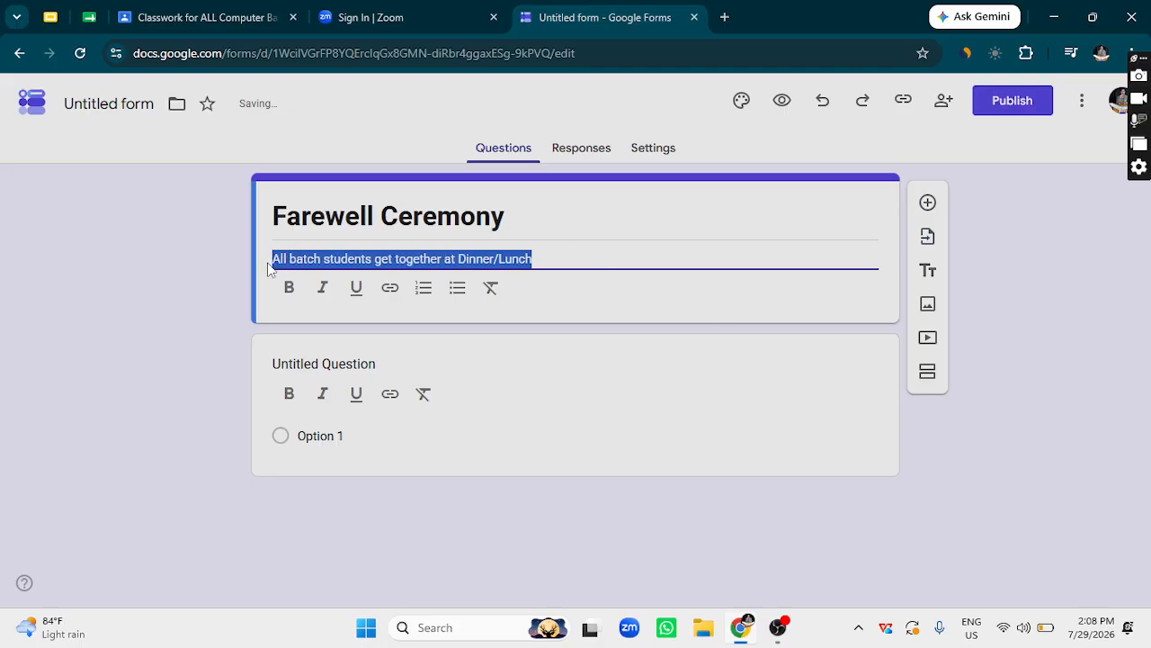
pyautogui.click(322, 288)
# End the description sentence with a period and add "Date:" beneath it, separated by a blank line.
pyautogui.click(584, 258)
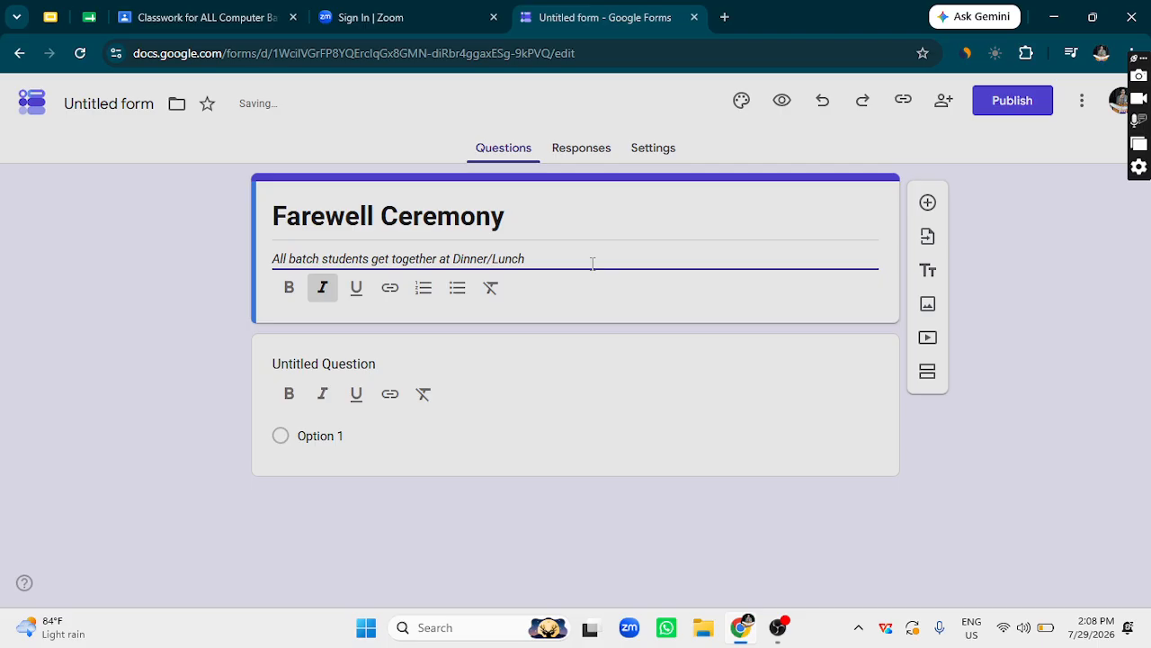
pyautogui.press('Return')
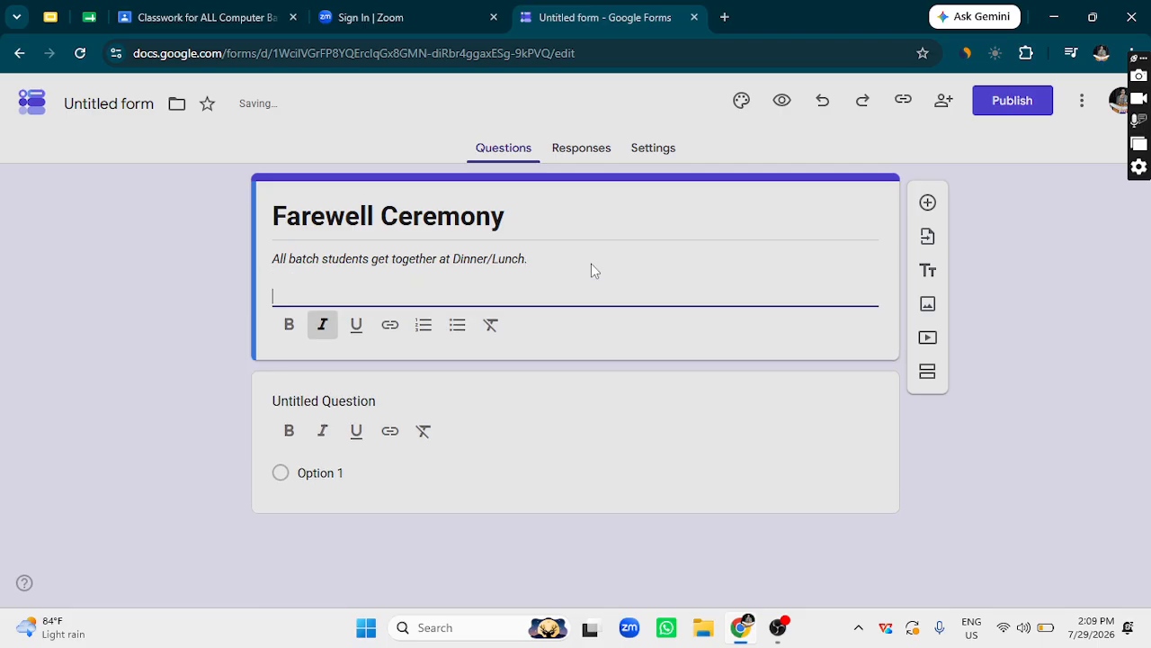
pyautogui.write('Date')
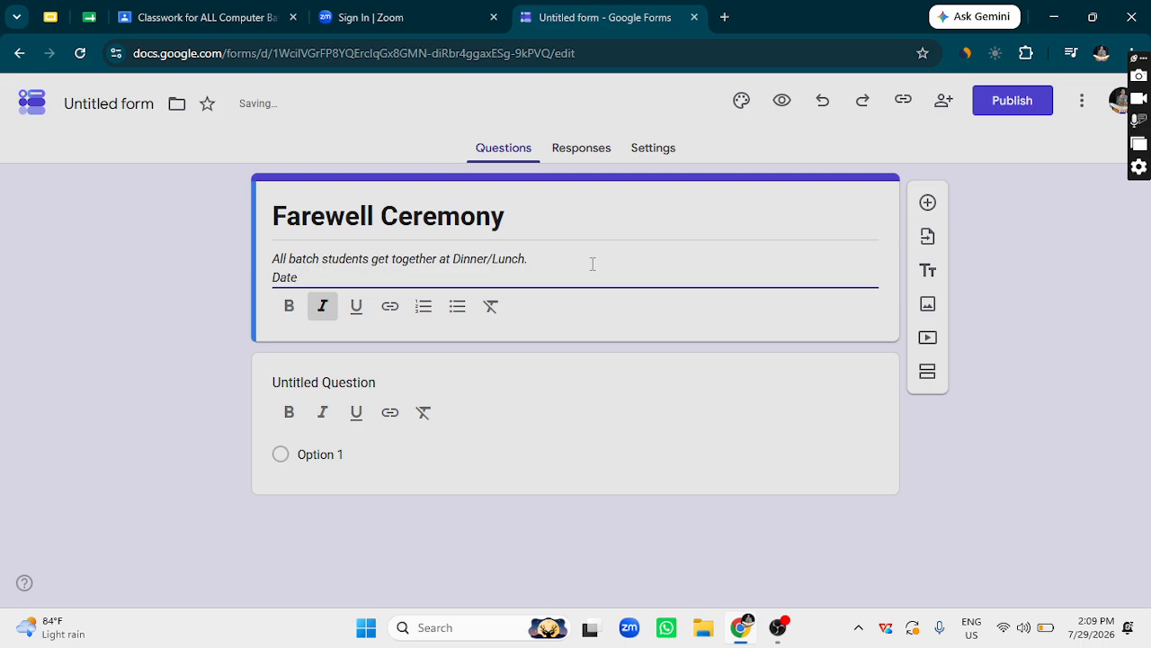
pyautogui.press('BackSpace')
pyautogui.press('BackSpace')
pyautogui.press('Return')
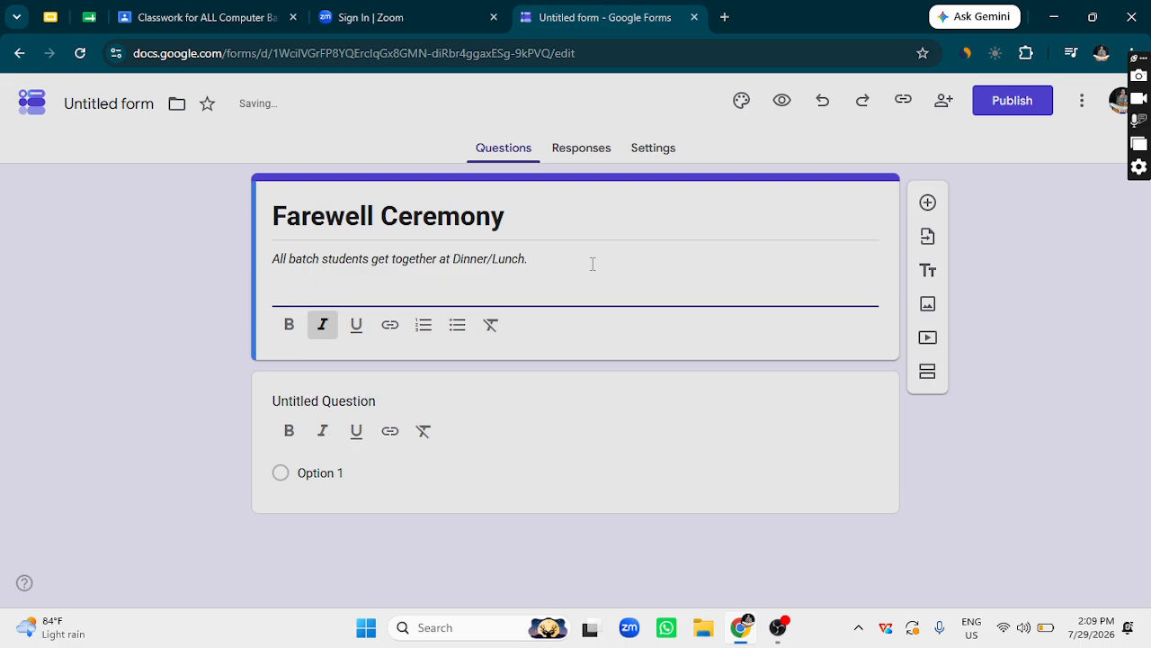
pyautogui.write('Date:')
# Check August 2026 in the system calendar, complete the description's date as "15th Aug, 2026" and add a "Time:" line beneath it.
pyautogui.click(1099, 627)
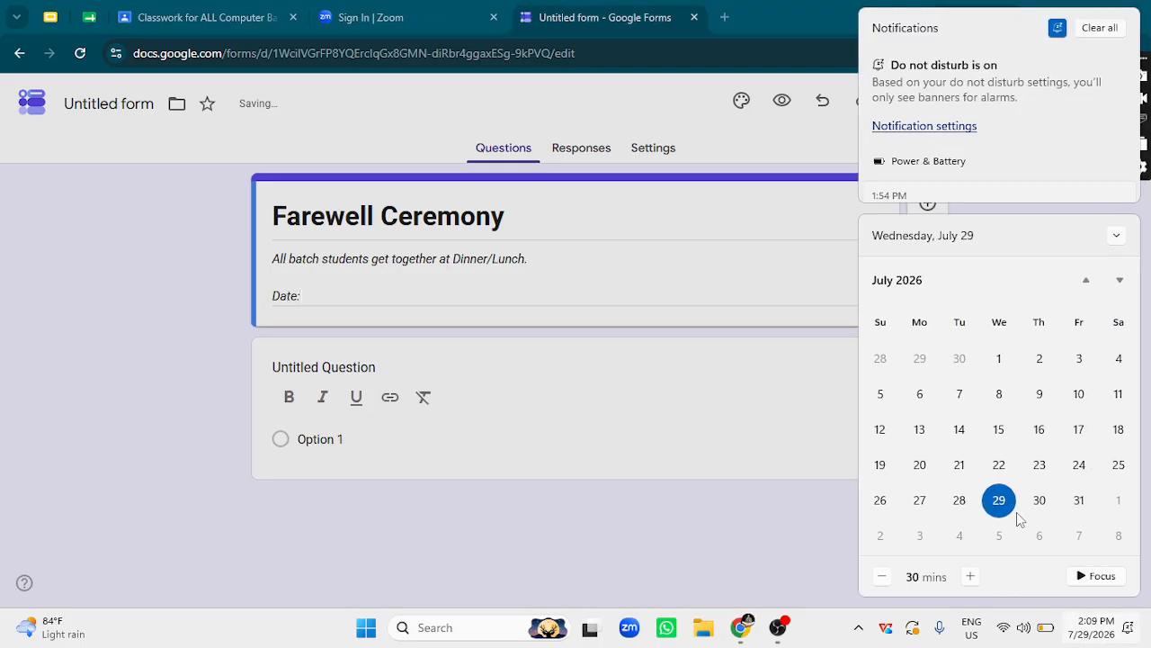
pyautogui.scroll(-2, 1025, 504)
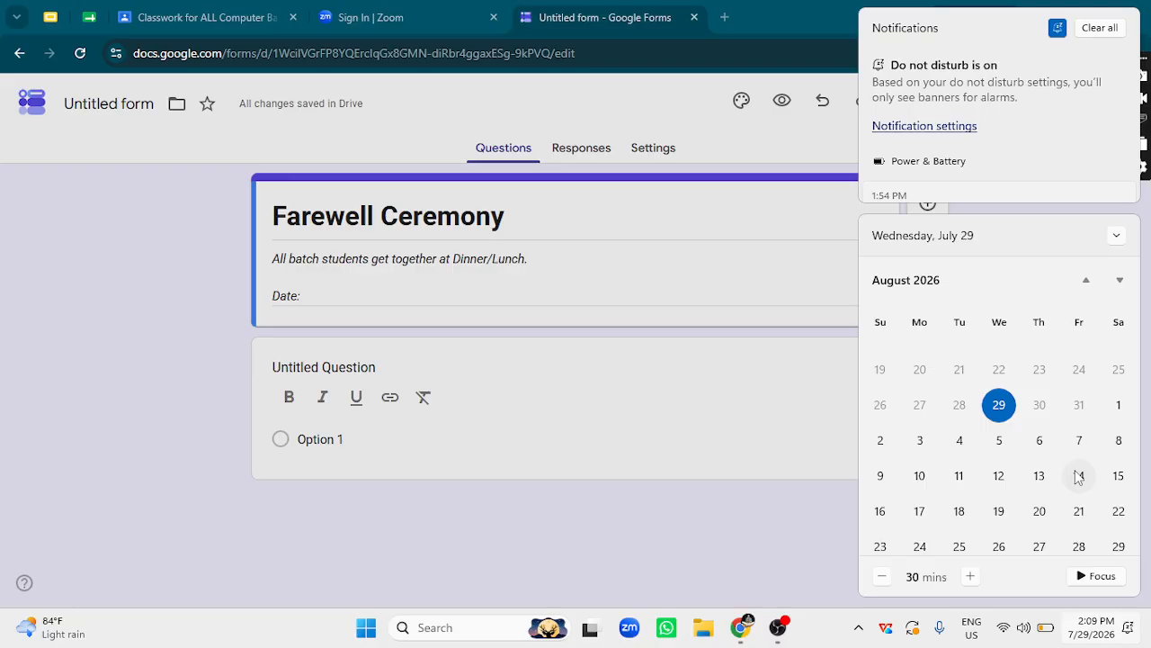
pyautogui.click(348, 295)
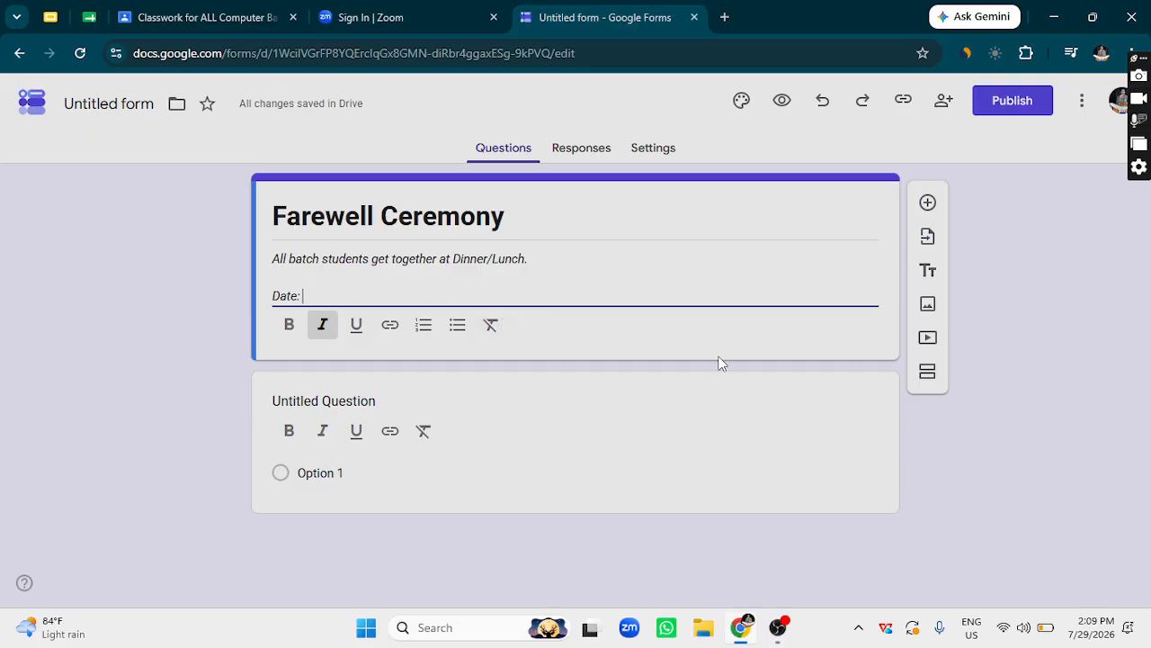
pyautogui.write('15th Aug')
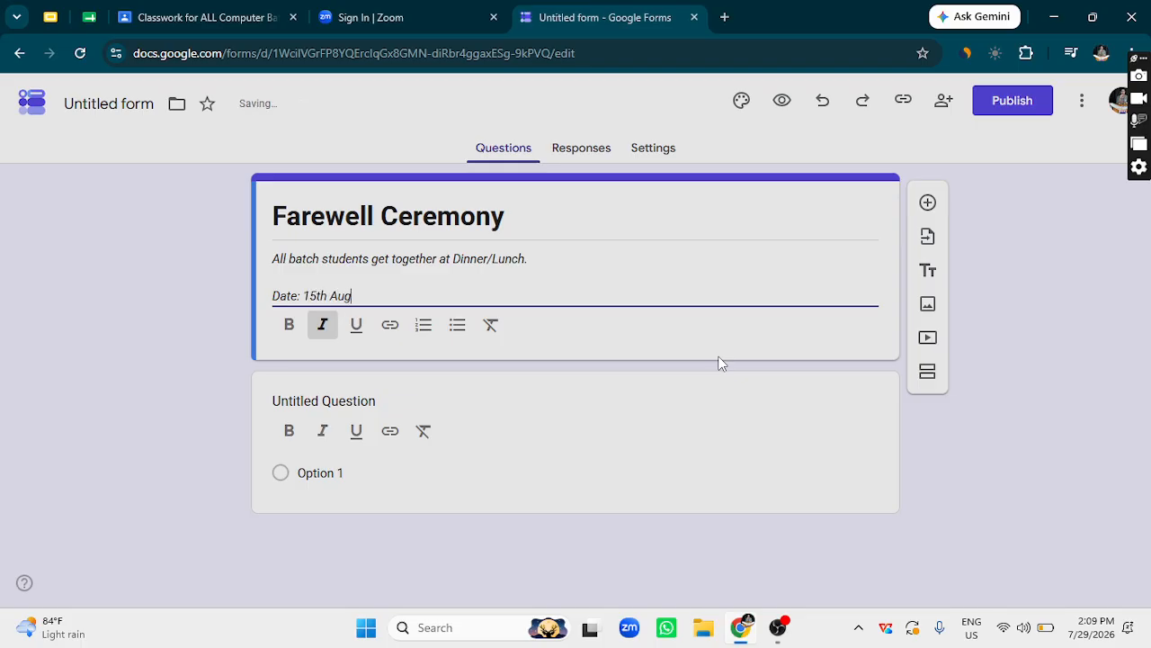
pyautogui.write(', 2026')
pyautogui.press('Return')
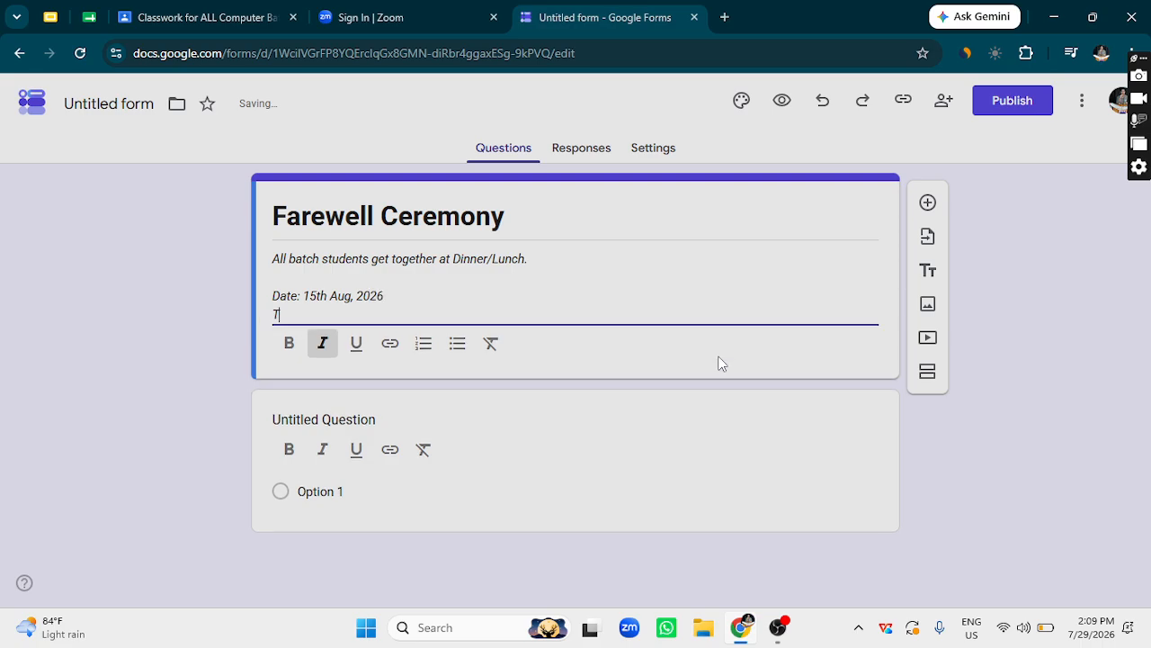
pyautogui.write('Time:')
pyautogui.click(722, 17)
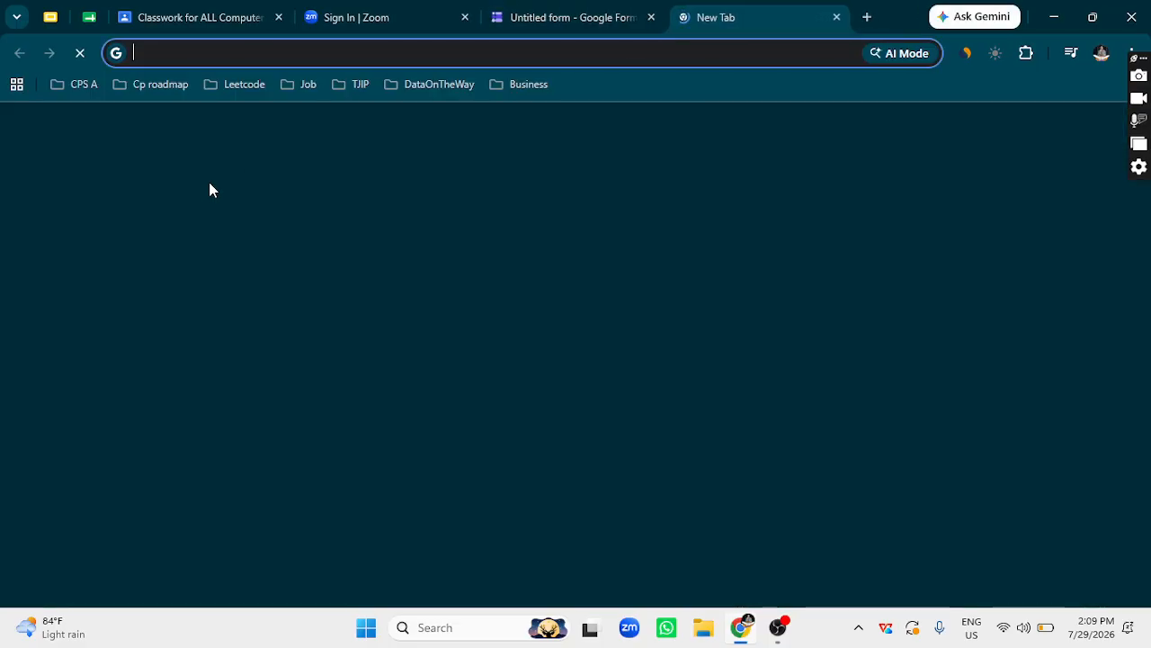
pyautogui.click(254, 60)
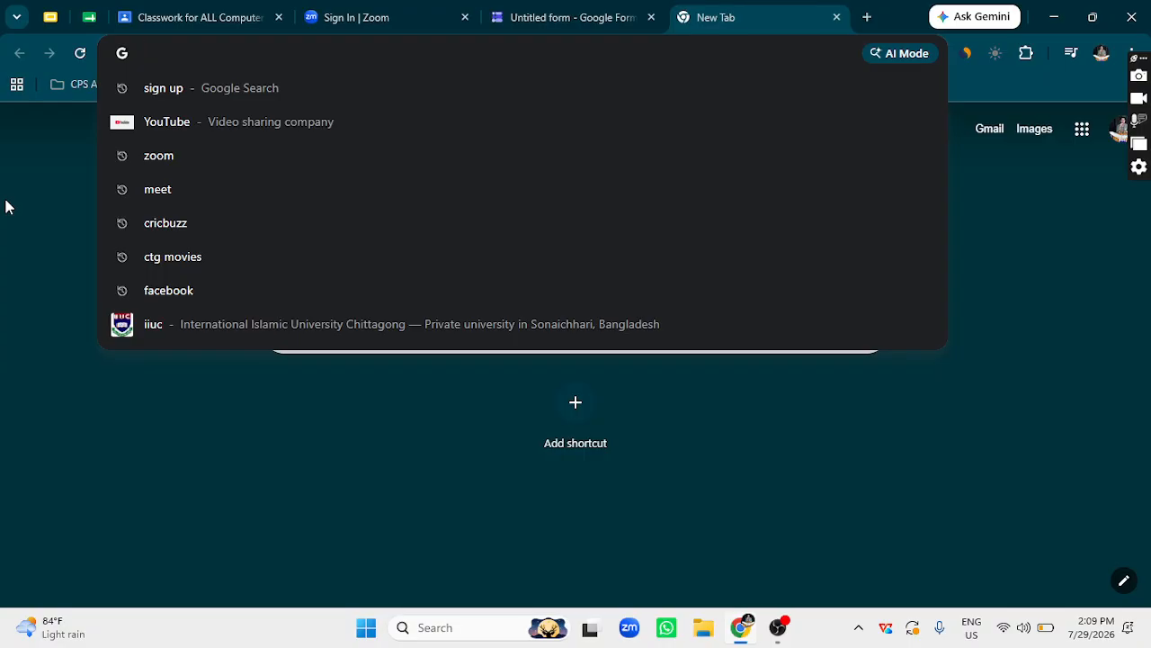
pyautogui.click(48, 176)
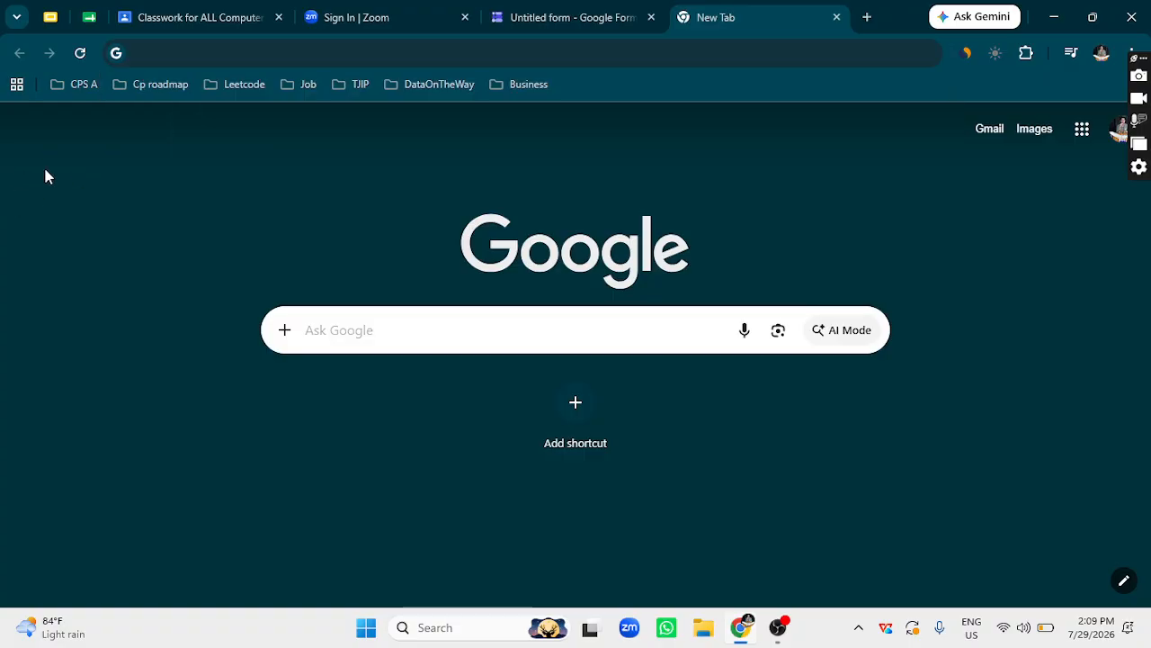
pyautogui.click(599, 15)
pyautogui.click(783, 23)
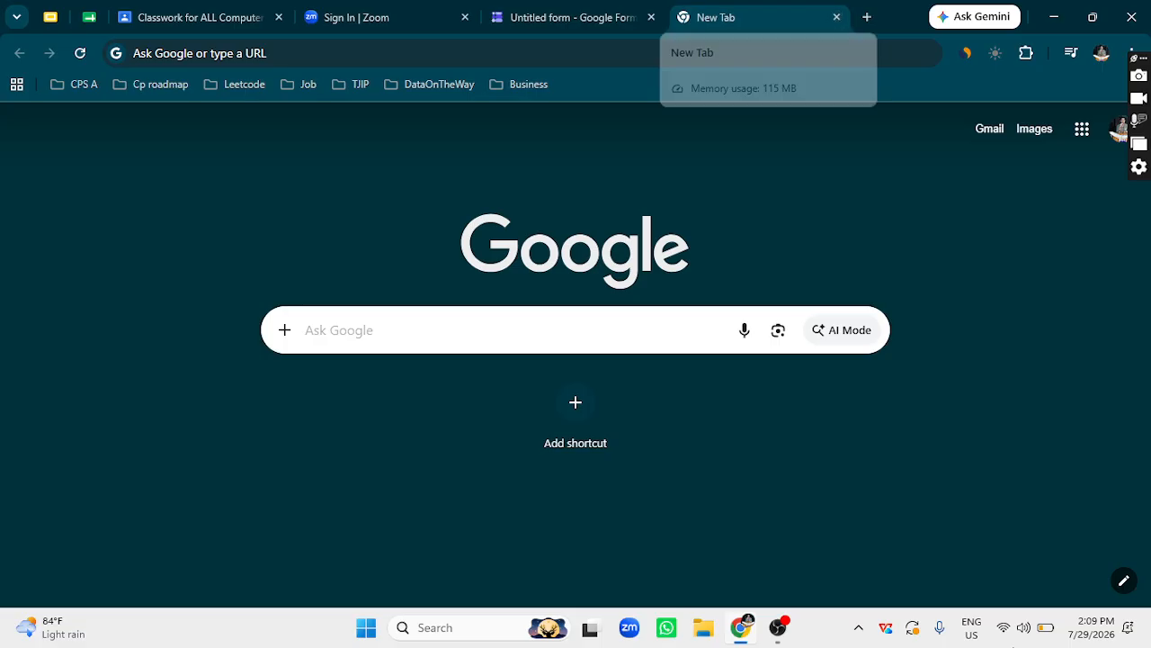
pyautogui.click(1099, 636)
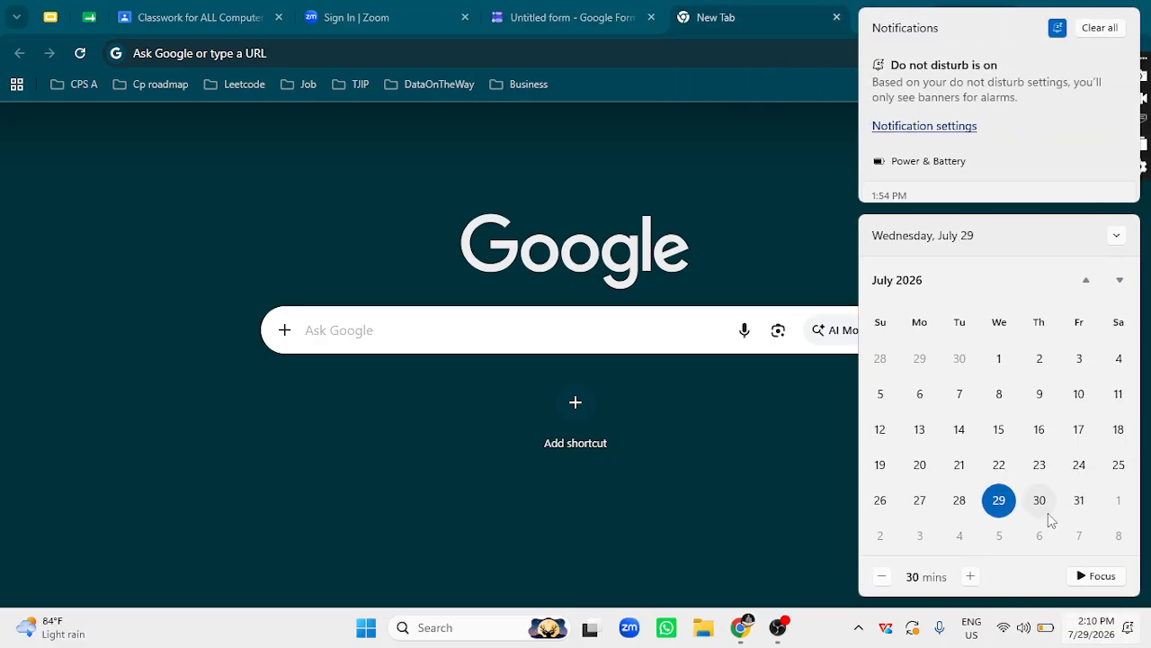
pyautogui.scroll(-1, 1061, 515)
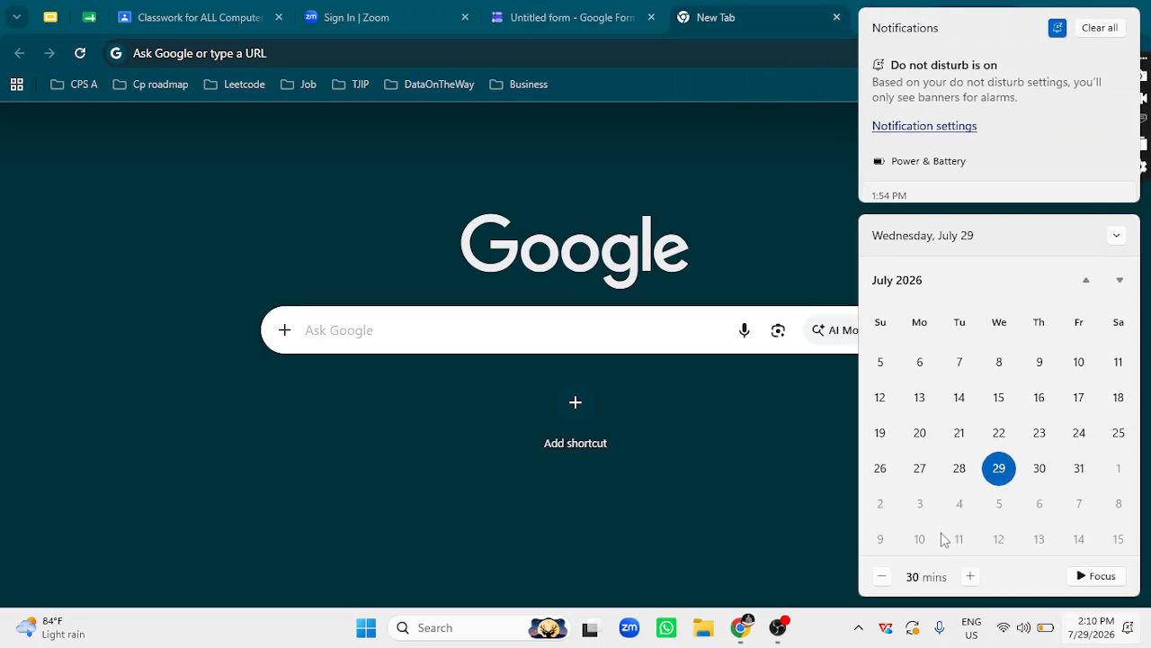
pyautogui.click(690, 366)
pyautogui.click(837, 17)
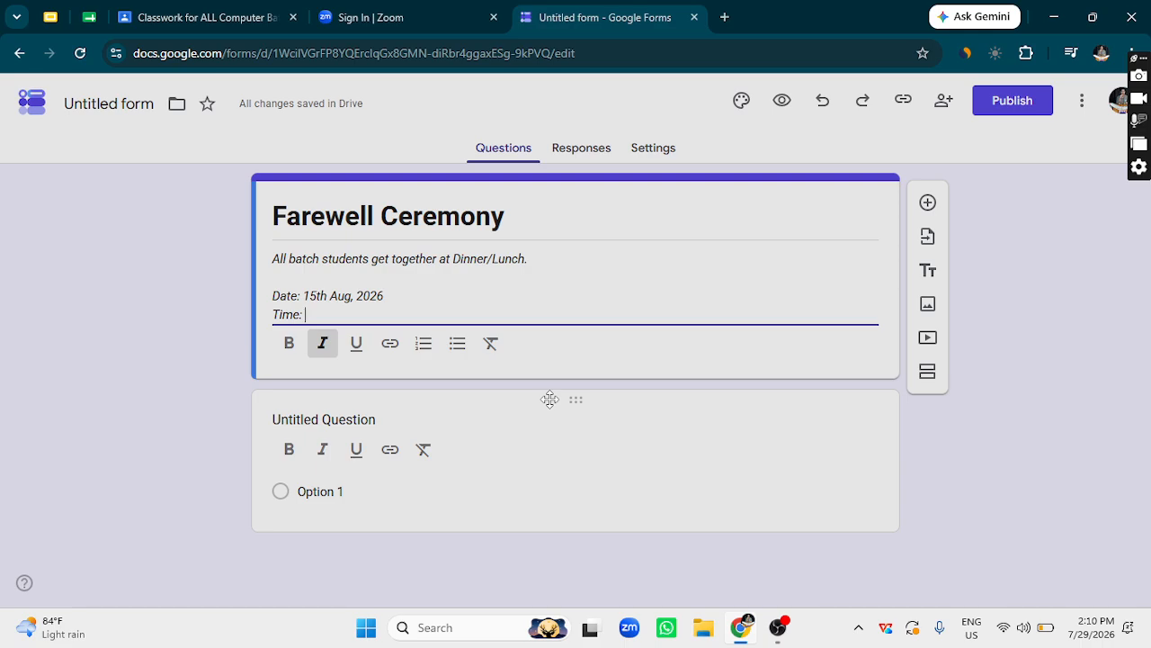
# Enter "7.00 PM" on the description's time line and change the line's label to "Reporting Time".
pyautogui.write('.0')
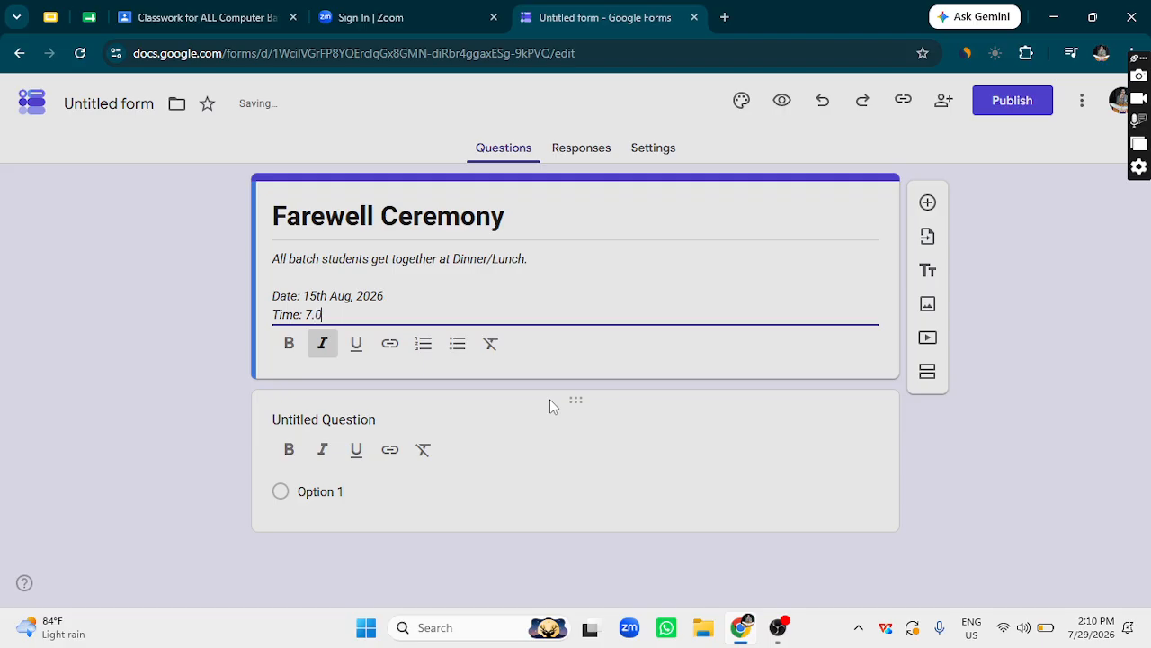
pyautogui.write('0 PM')
pyautogui.press('Left')
pyautogui.press('Left')
pyautogui.press('Left')
pyautogui.press('Left')
pyautogui.press('Left')
pyautogui.press('Left')
pyautogui.press('Left')
pyautogui.press('Left')
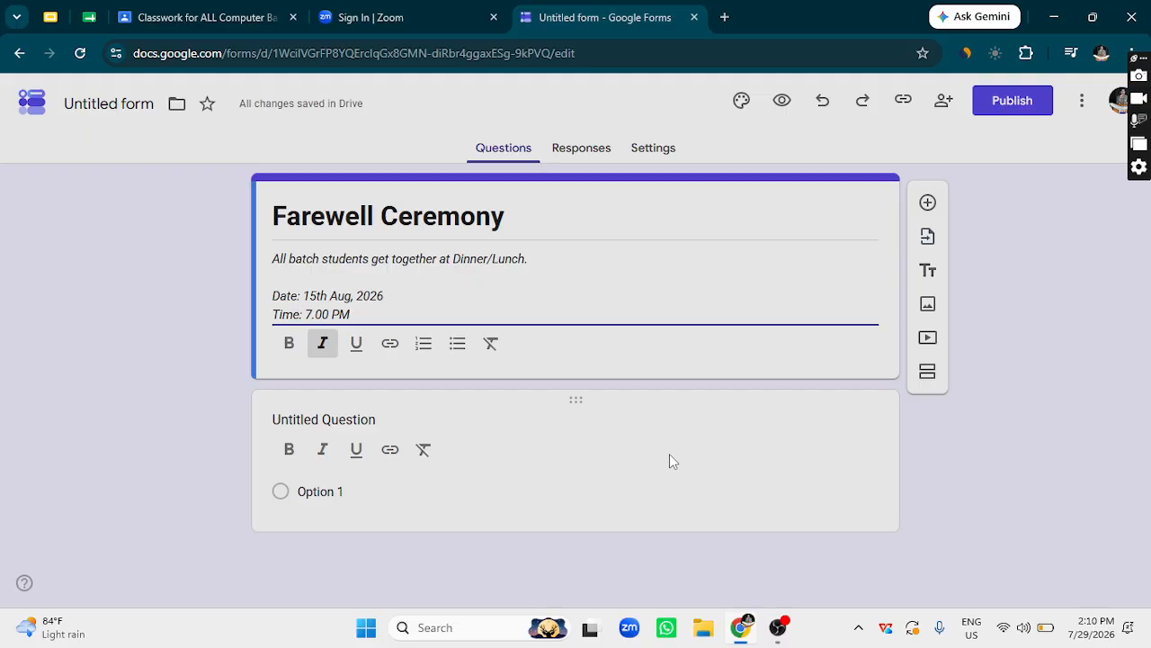
pyautogui.press('BackSpace')
pyautogui.press('BackSpace')
pyautogui.press('BackSpace')
pyautogui.press('BackSpace')
pyautogui.write('eporting')
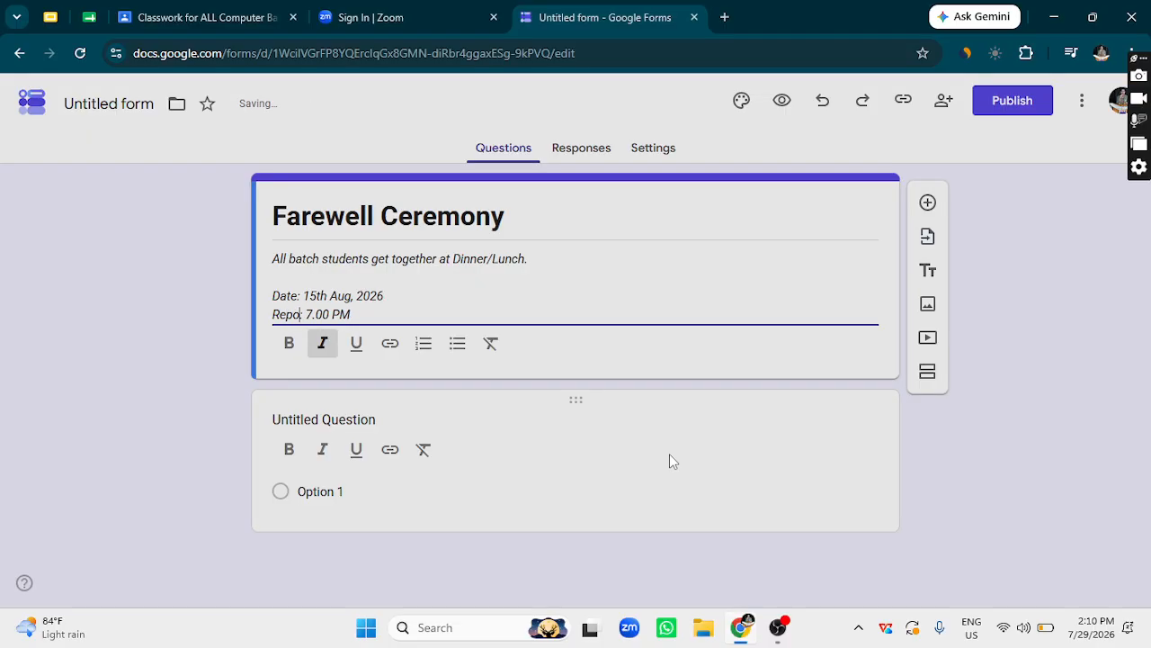
pyautogui.write(':')
pyautogui.write(' Time')
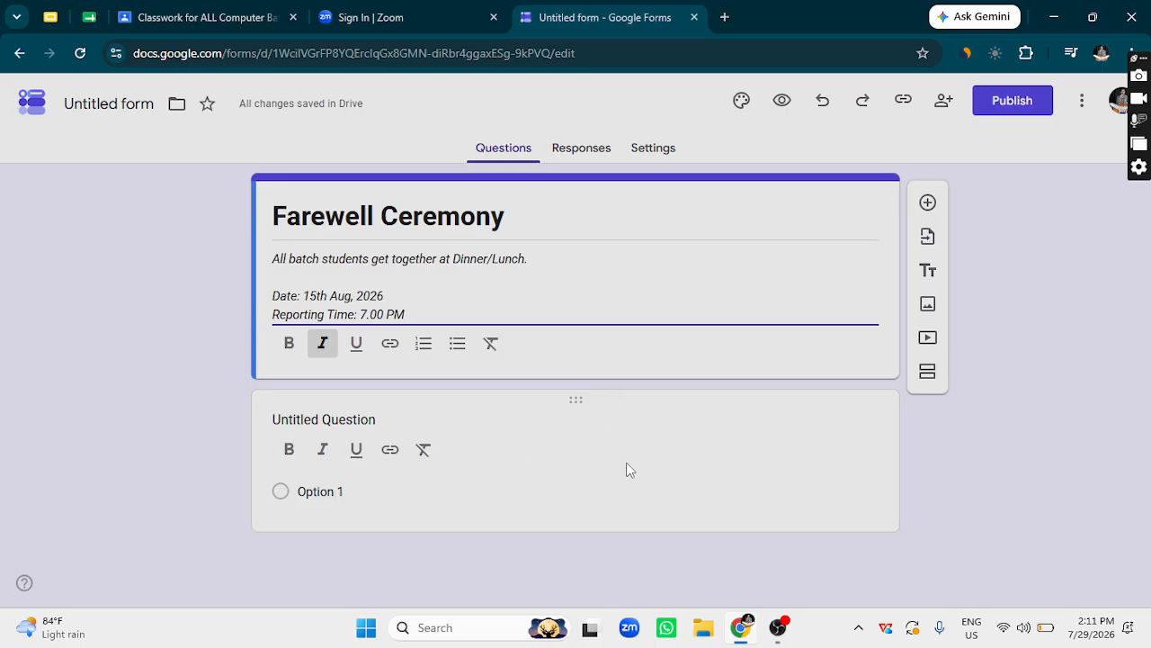
# Remove the italics from the description's first sentence, "All batch students get together at Dinner/Lunch.".
pyautogui.click(213, 363)
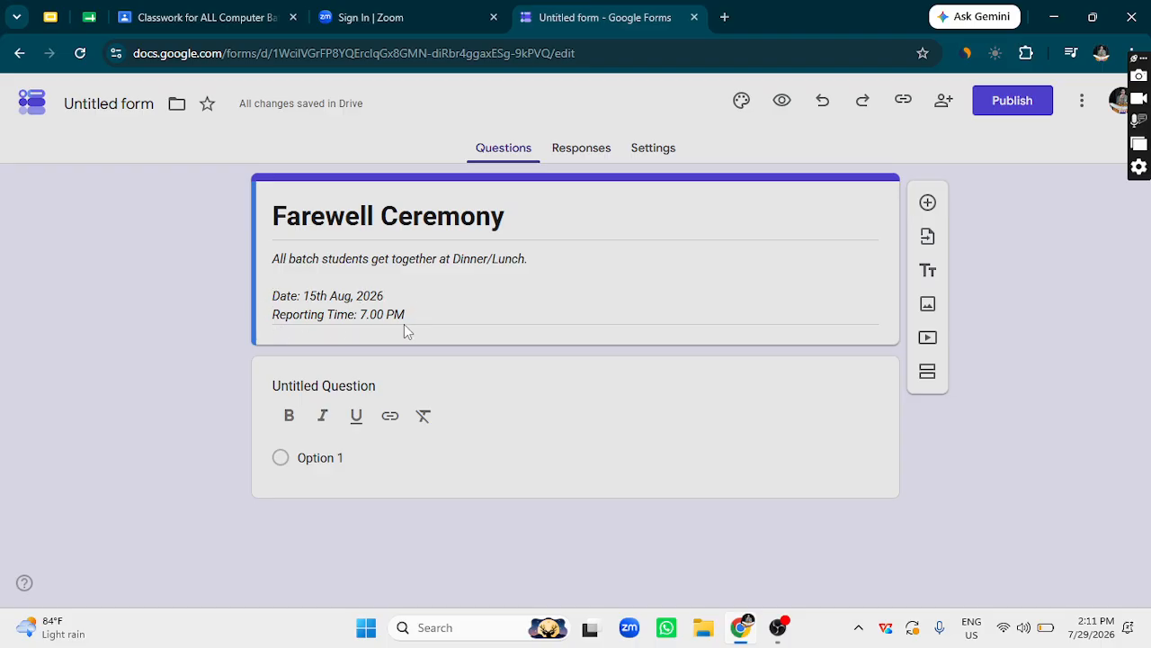
pyautogui.click(401, 378)
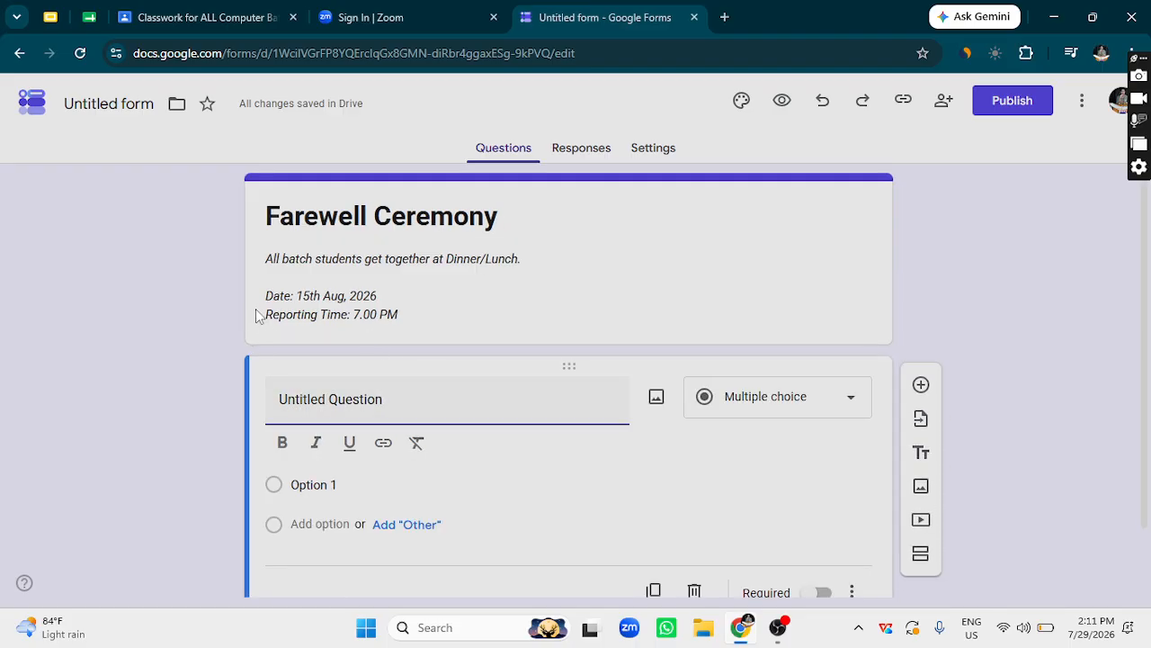
pyautogui.click(573, 275)
pyautogui.click(408, 261)
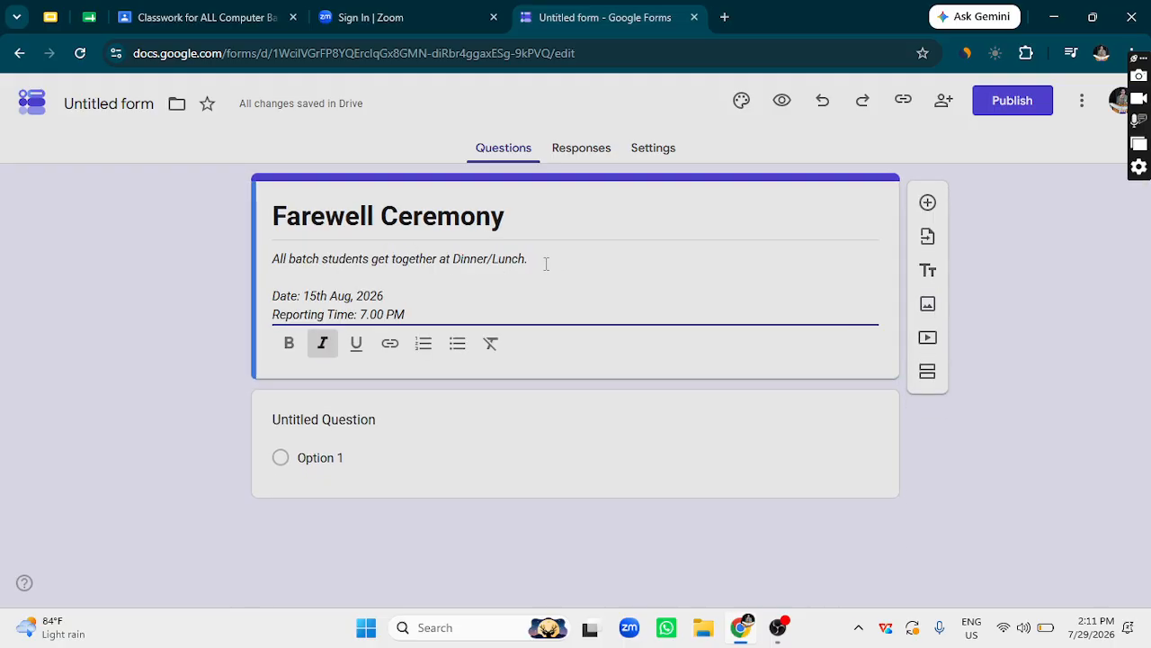
pyautogui.moveTo(546, 264); pyautogui.dragTo(224, 259)
pyautogui.click(320, 344)
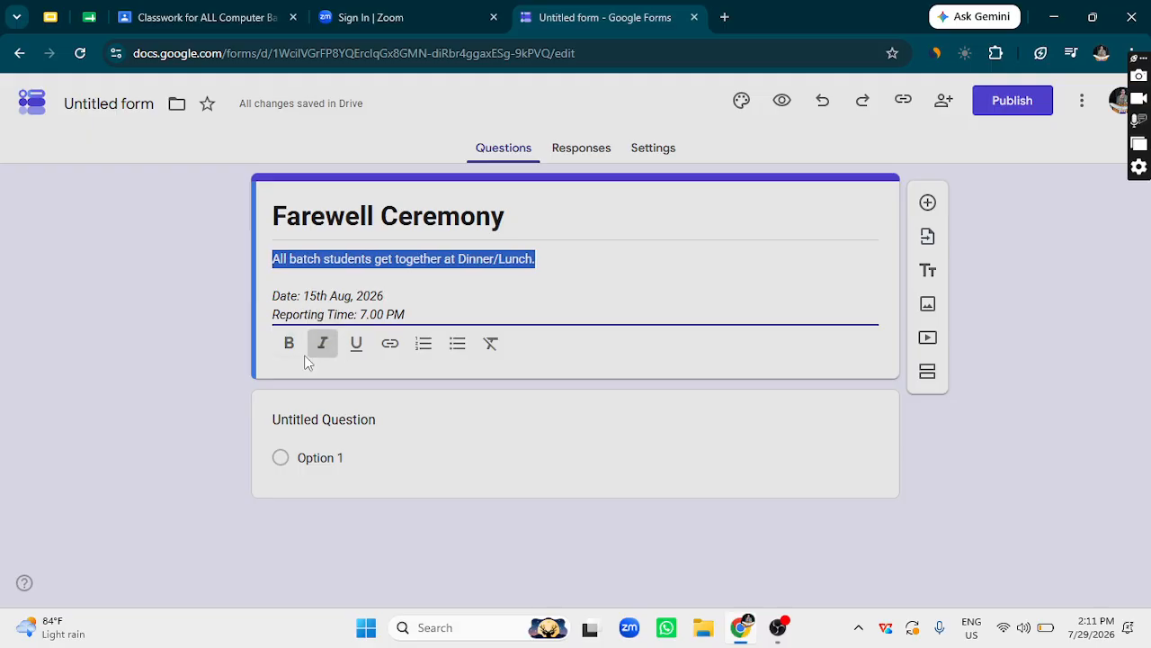
# Make the date and reporting time lines of the form description bold.
pyautogui.click(493, 300)
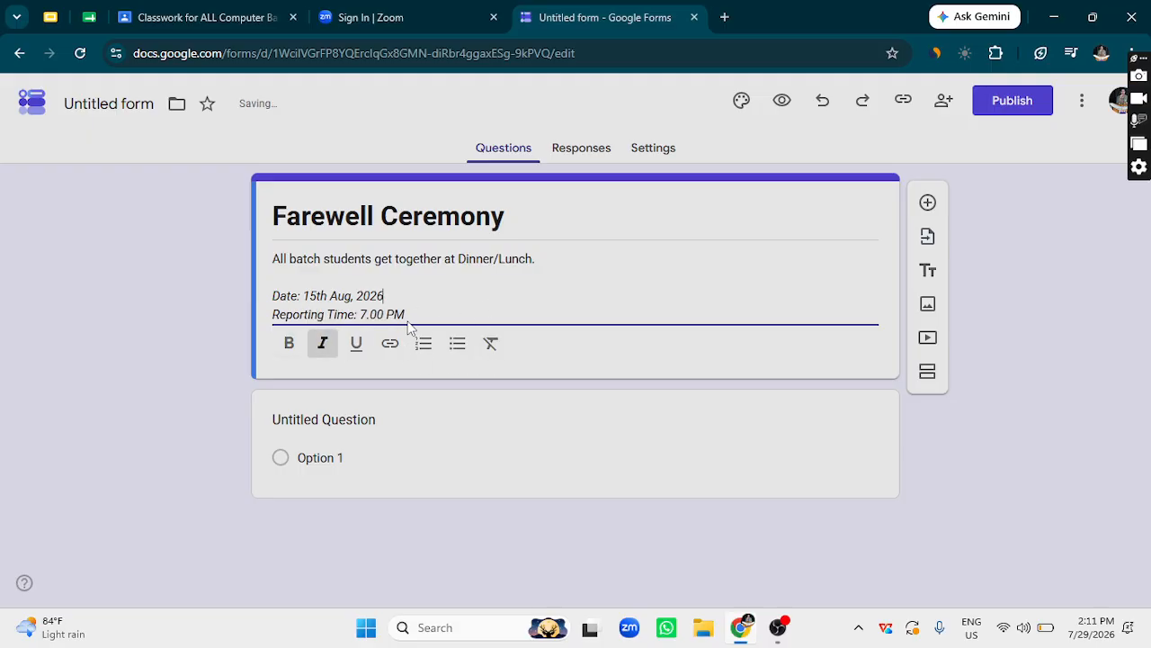
pyautogui.moveTo(410, 314); pyautogui.dragTo(165, 282)
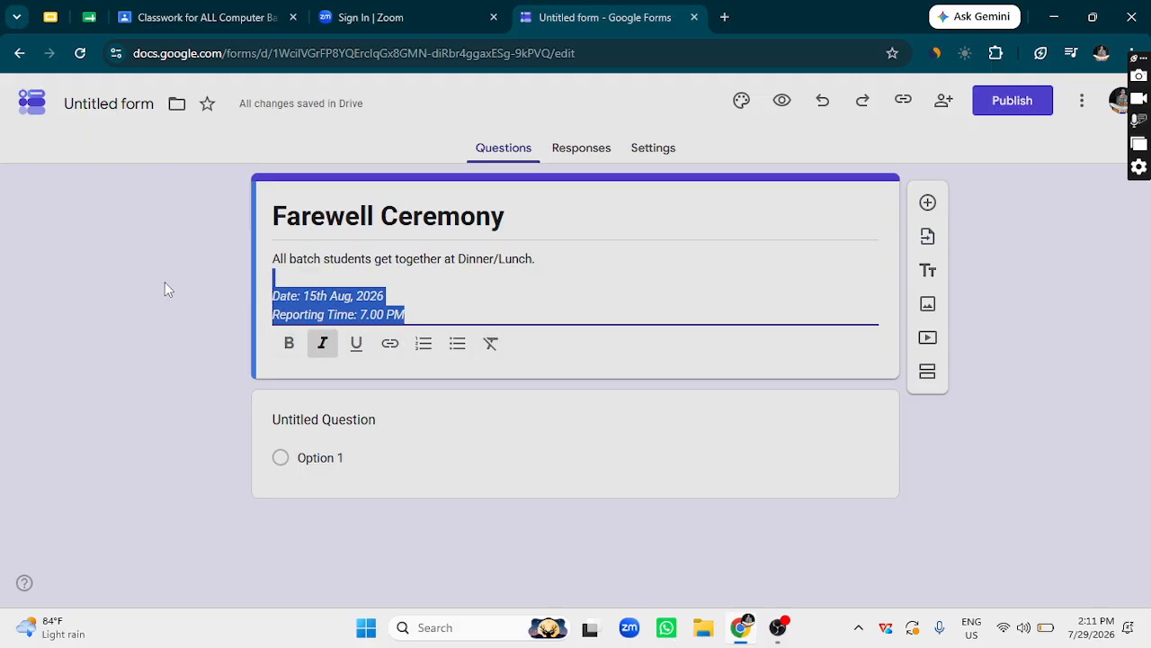
pyautogui.click(287, 344)
pyautogui.click(531, 316)
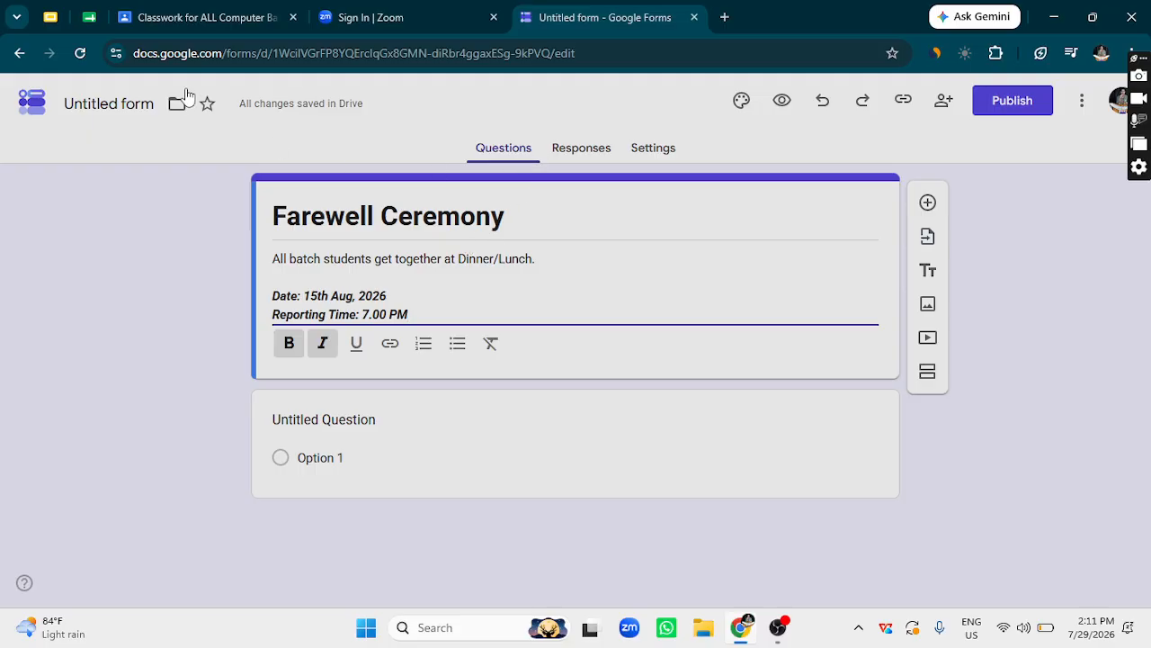
# Open the form's theme settings and examine the text style, colour and header font options.
pyautogui.click(742, 102)
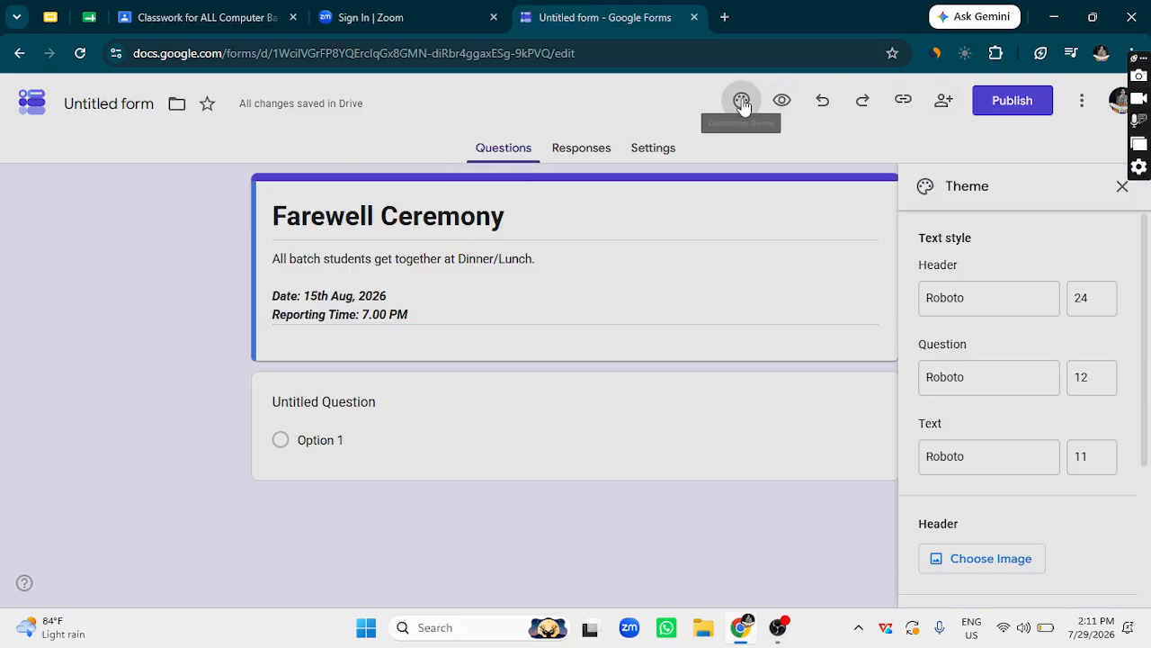
pyautogui.scroll(-2, 1083, 353)
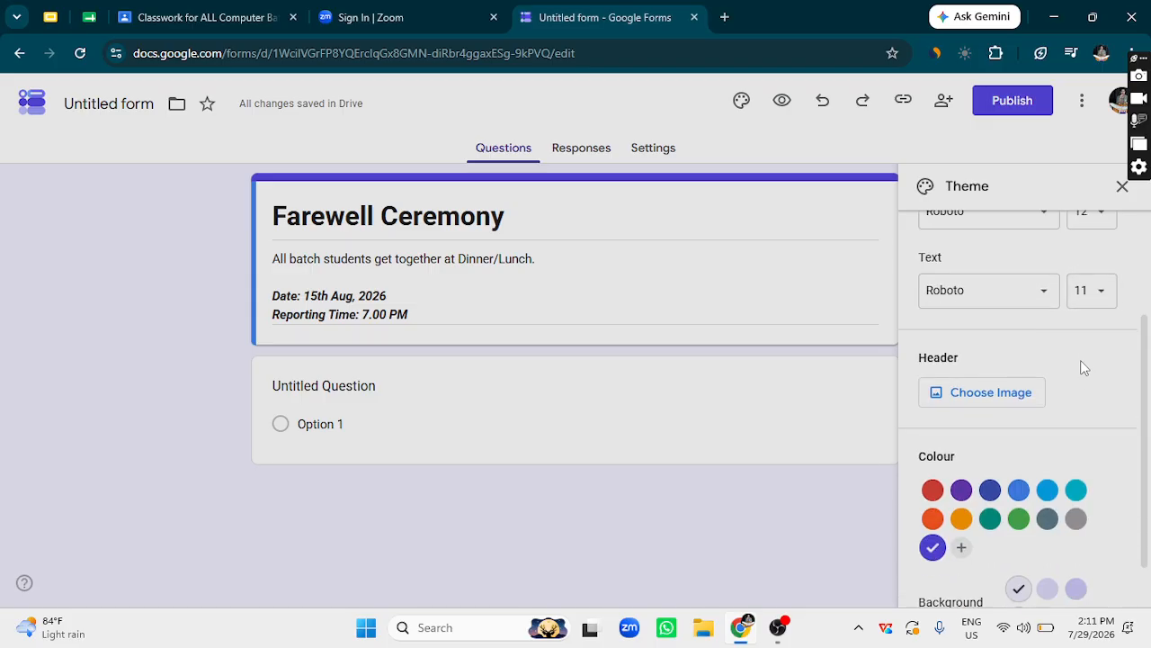
pyautogui.scroll(2, 1080, 360)
pyautogui.scroll(-3, 1034, 288)
pyautogui.scroll(3, 981, 326)
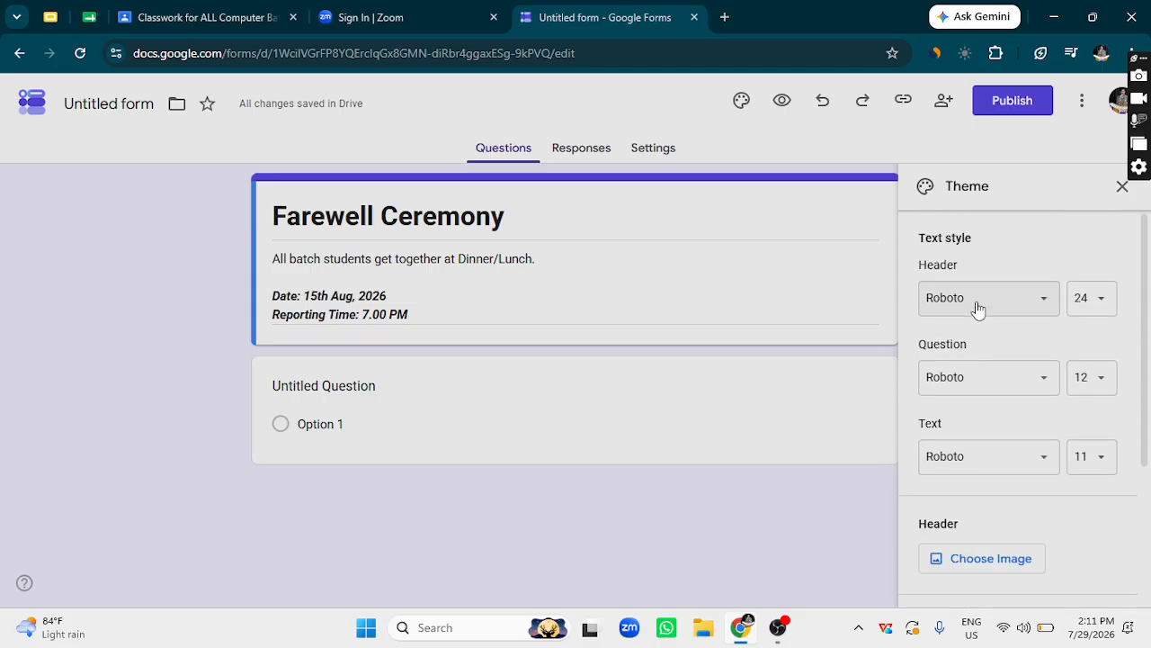
pyautogui.click(1051, 311)
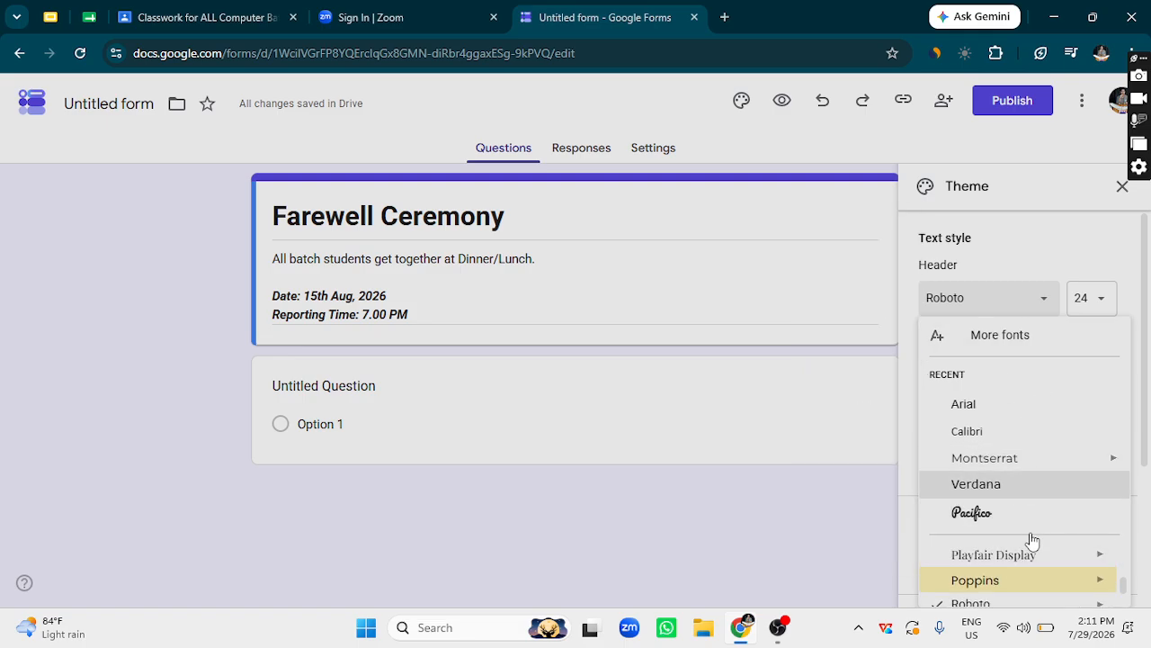
pyautogui.click(1096, 246)
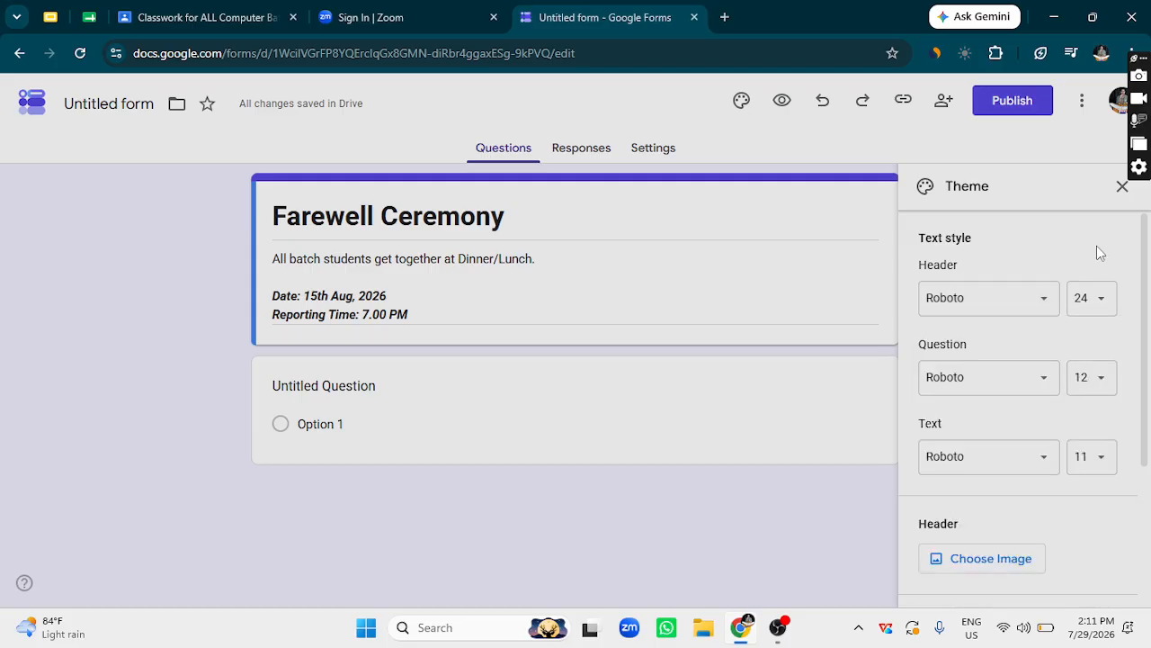
# Insert the laboratory glassware illustration from the Work and School themes as the form's header image.
pyautogui.scroll(-2, 1058, 391)
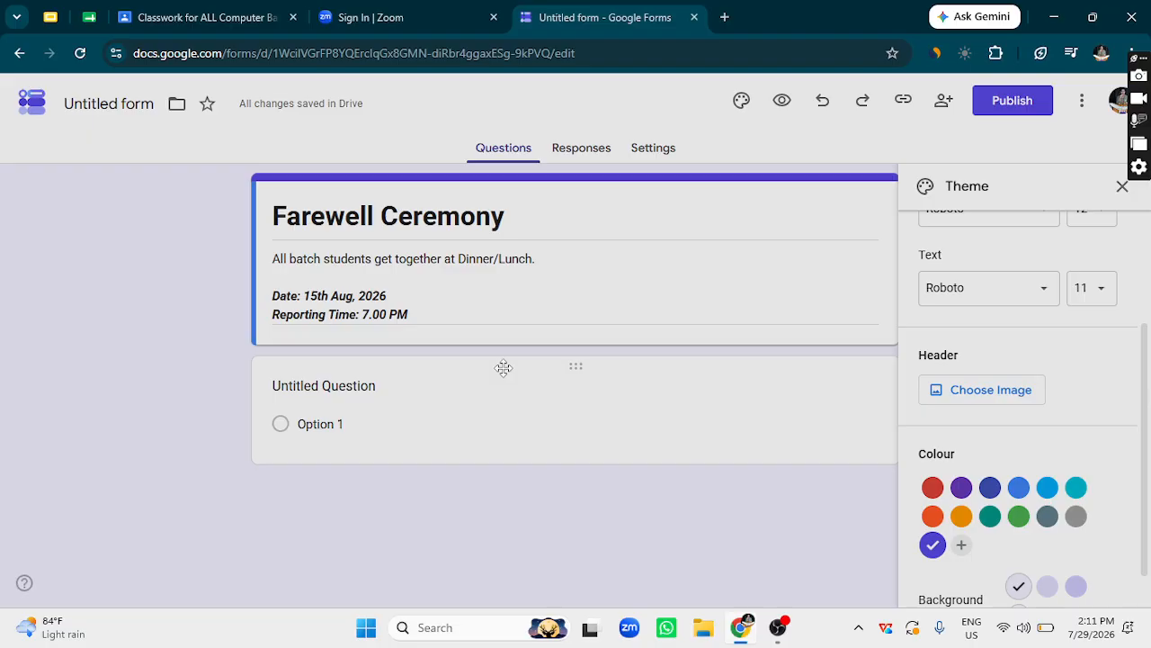
pyautogui.click(984, 390)
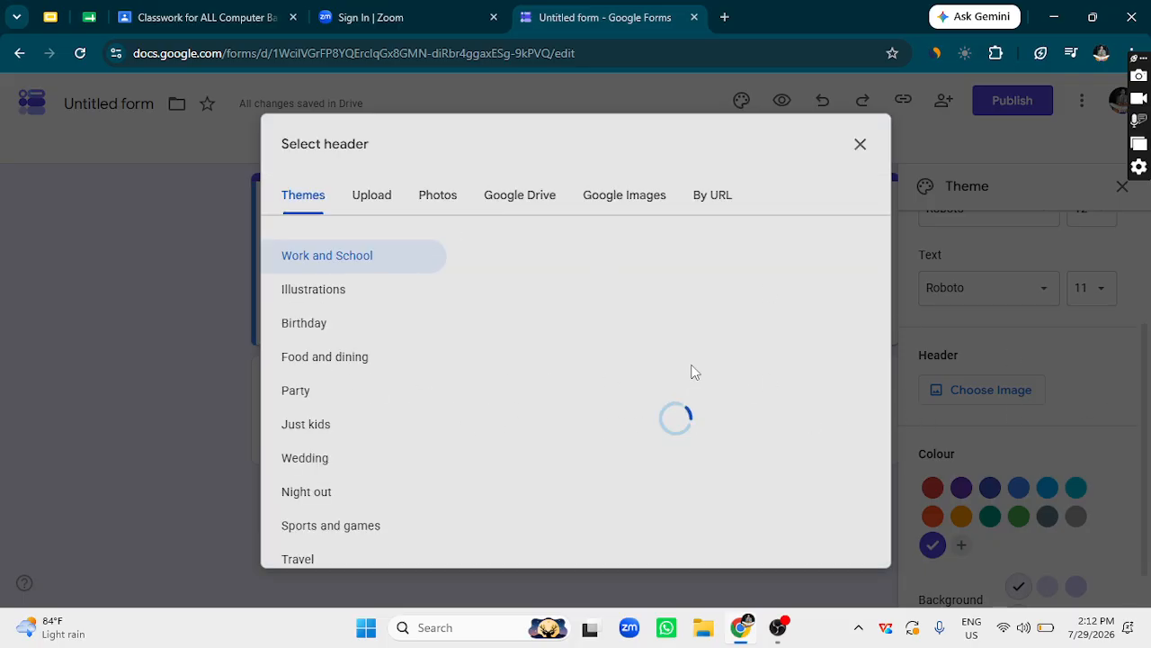
pyautogui.scroll(-3, 729, 406)
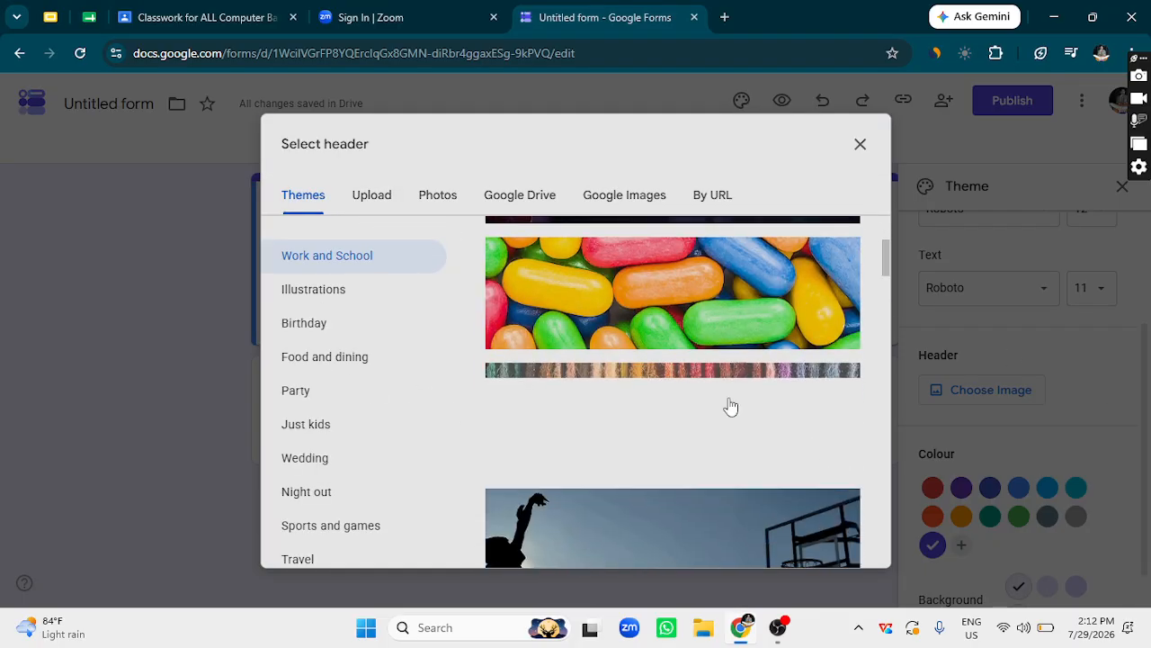
pyautogui.scroll(-10, 710, 400)
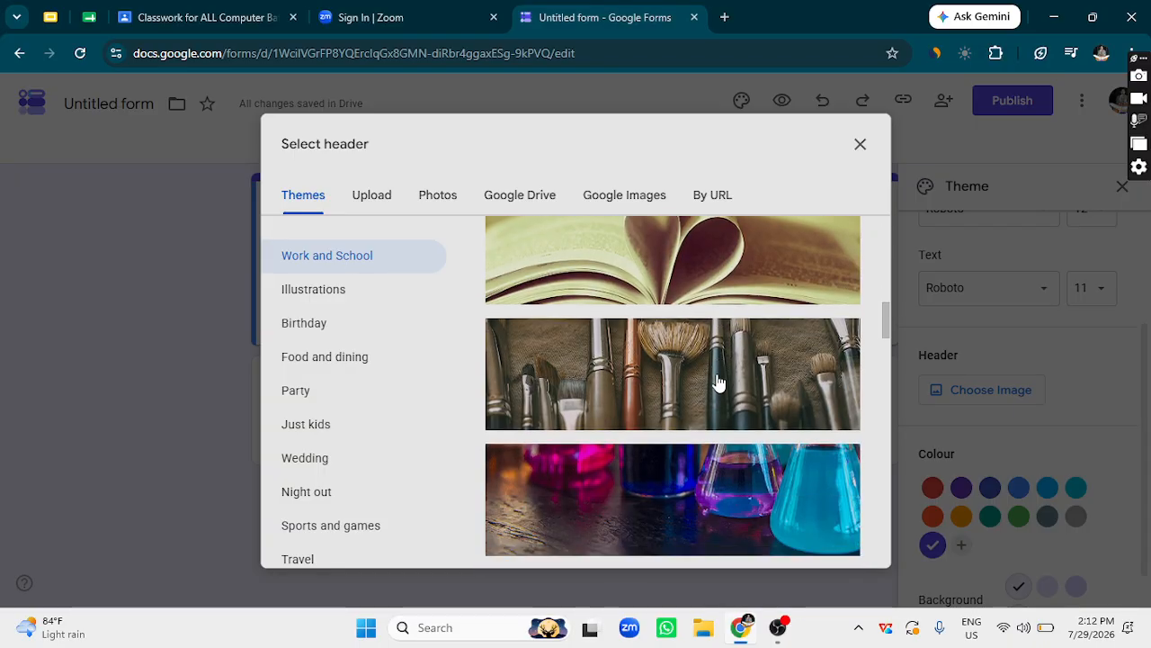
pyautogui.scroll(-8, 719, 384)
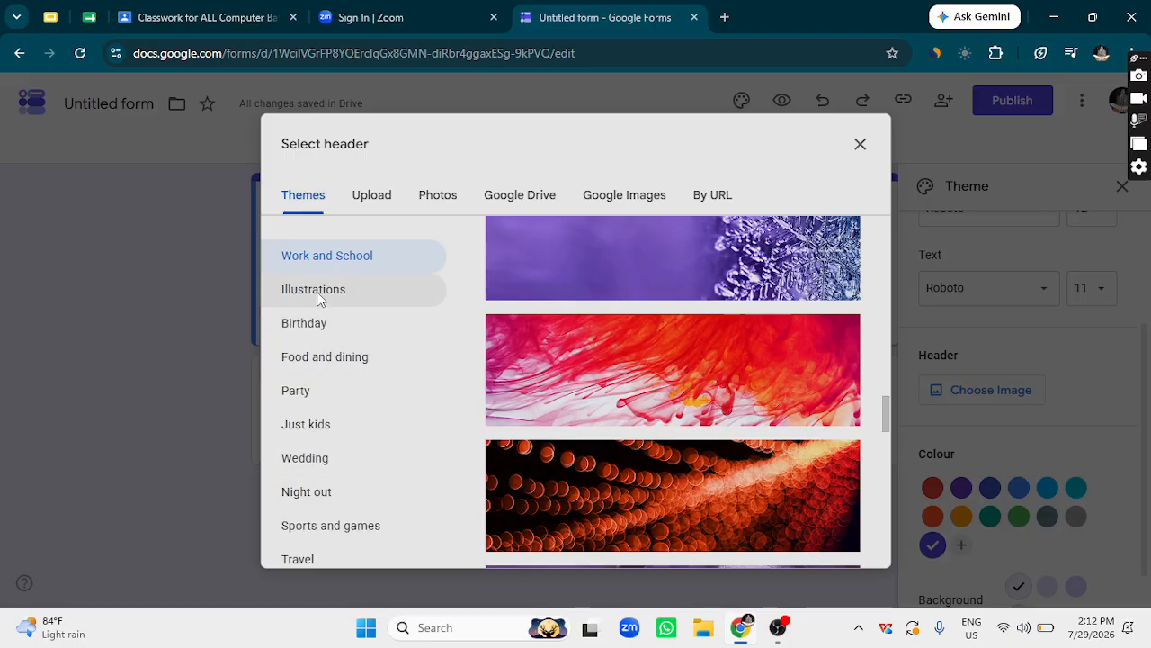
pyautogui.scroll(-10, 658, 360)
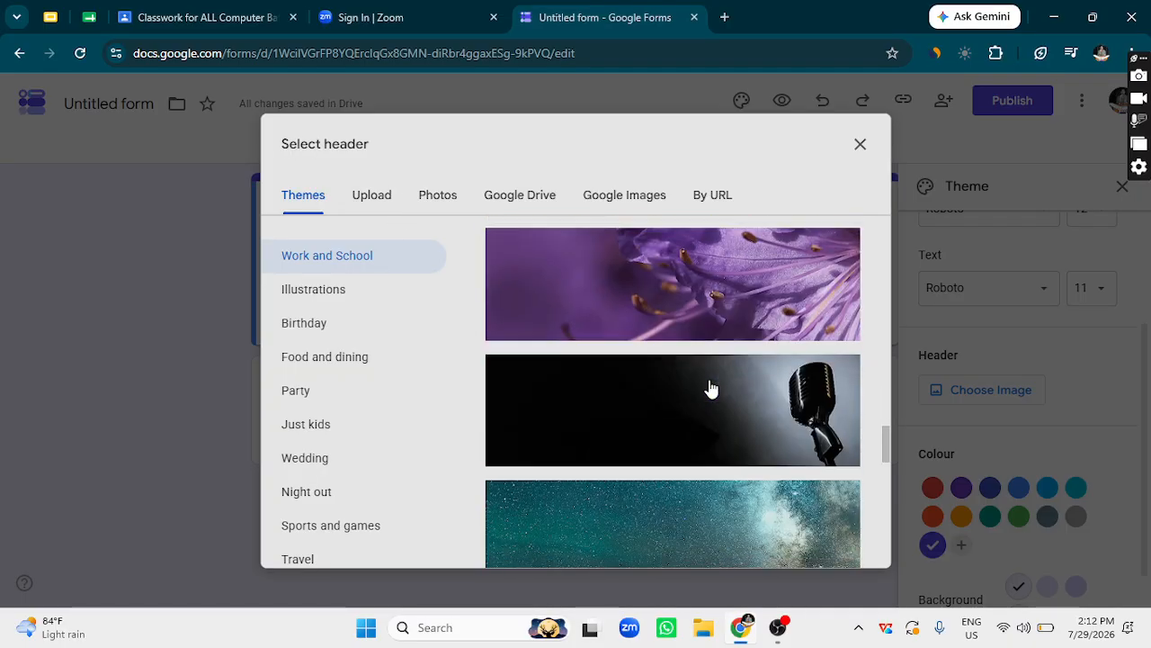
pyautogui.scroll(3, 711, 404)
pyautogui.scroll(-5, 732, 423)
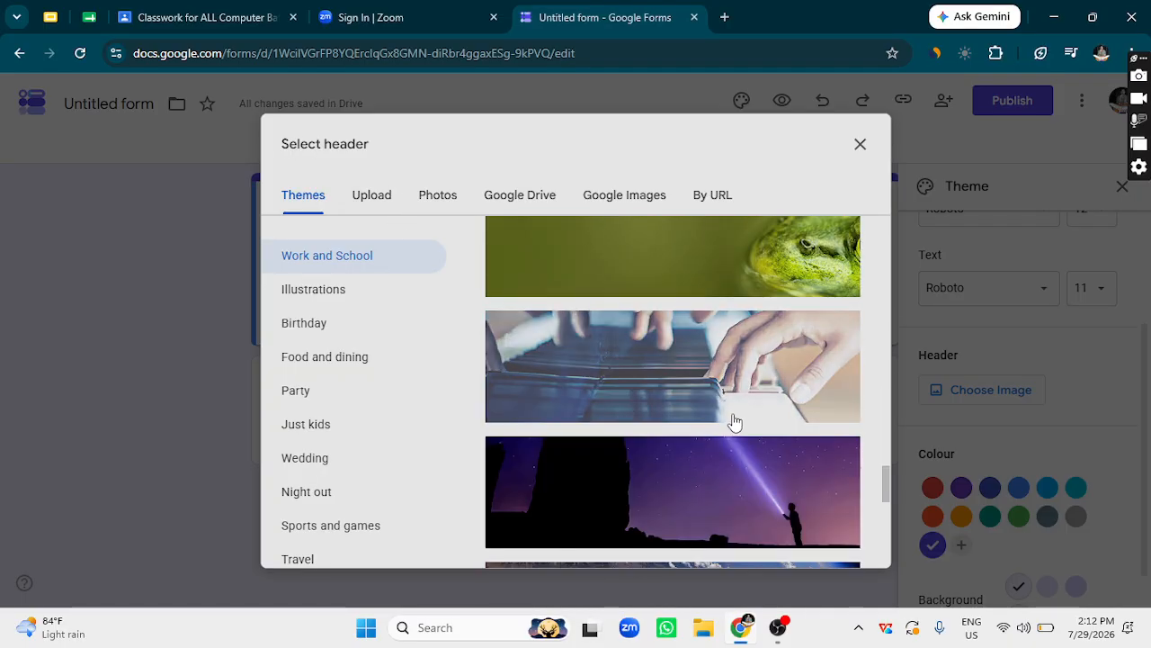
pyautogui.scroll(-9, 750, 454)
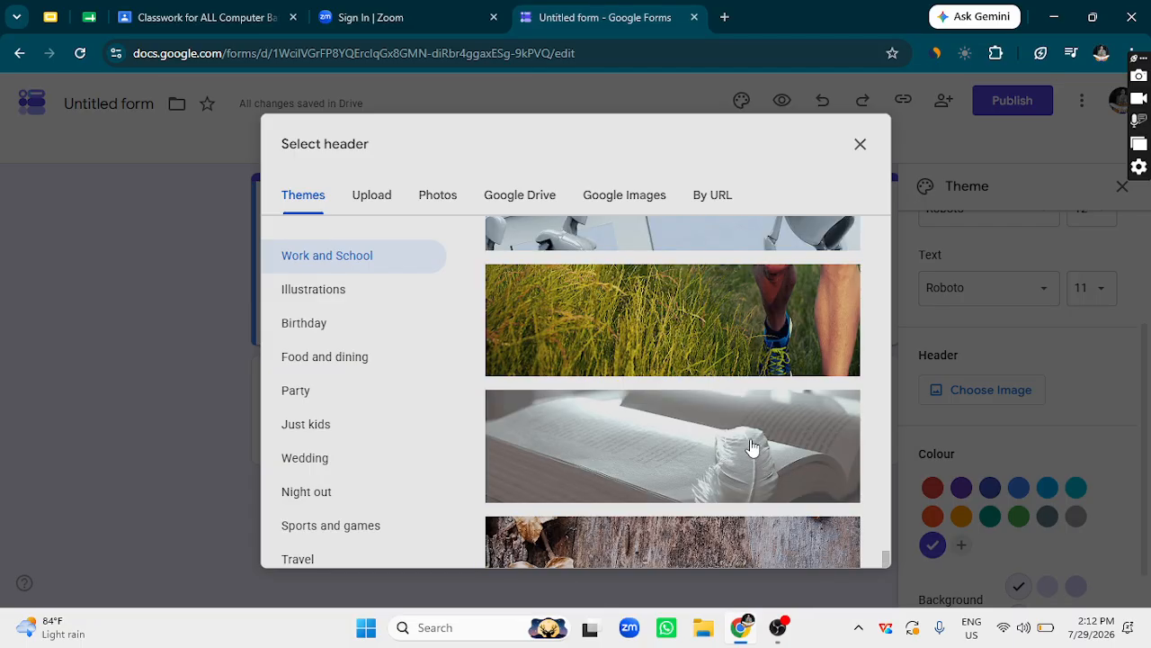
pyautogui.scroll(-4, 752, 447)
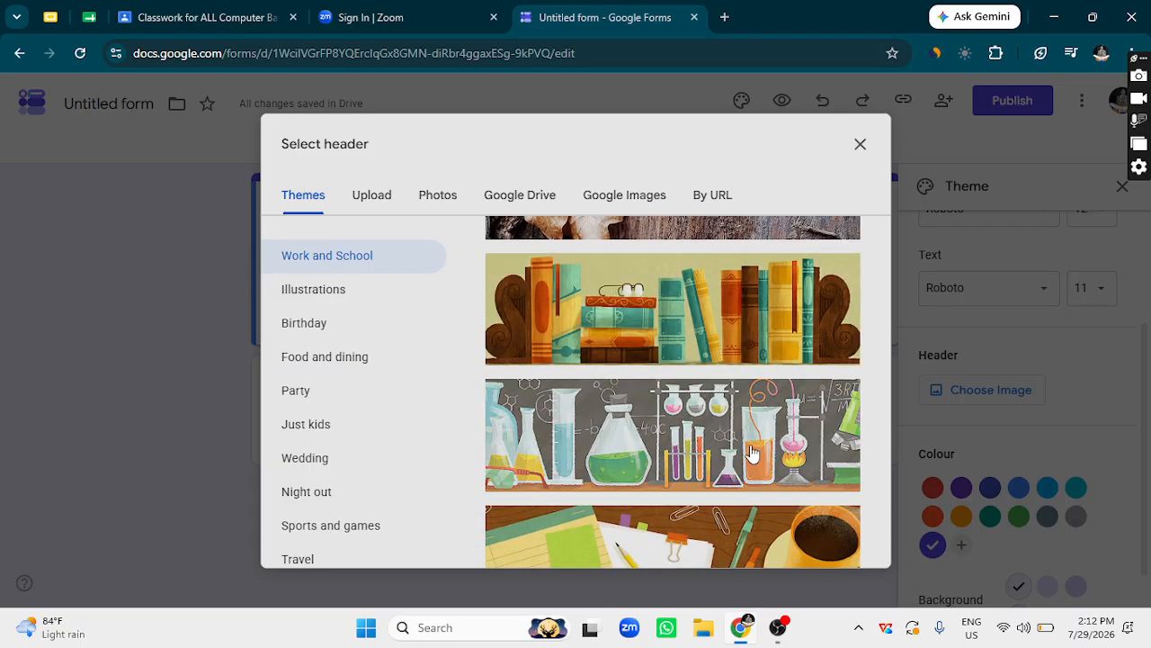
pyautogui.click(670, 452)
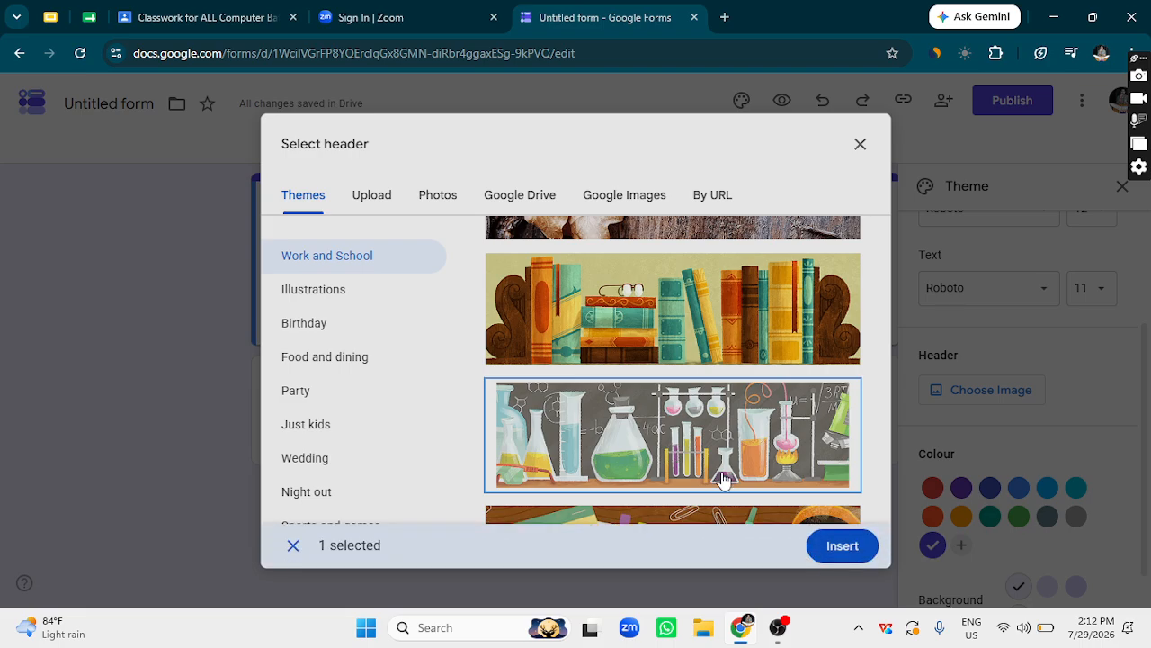
pyautogui.click(743, 509)
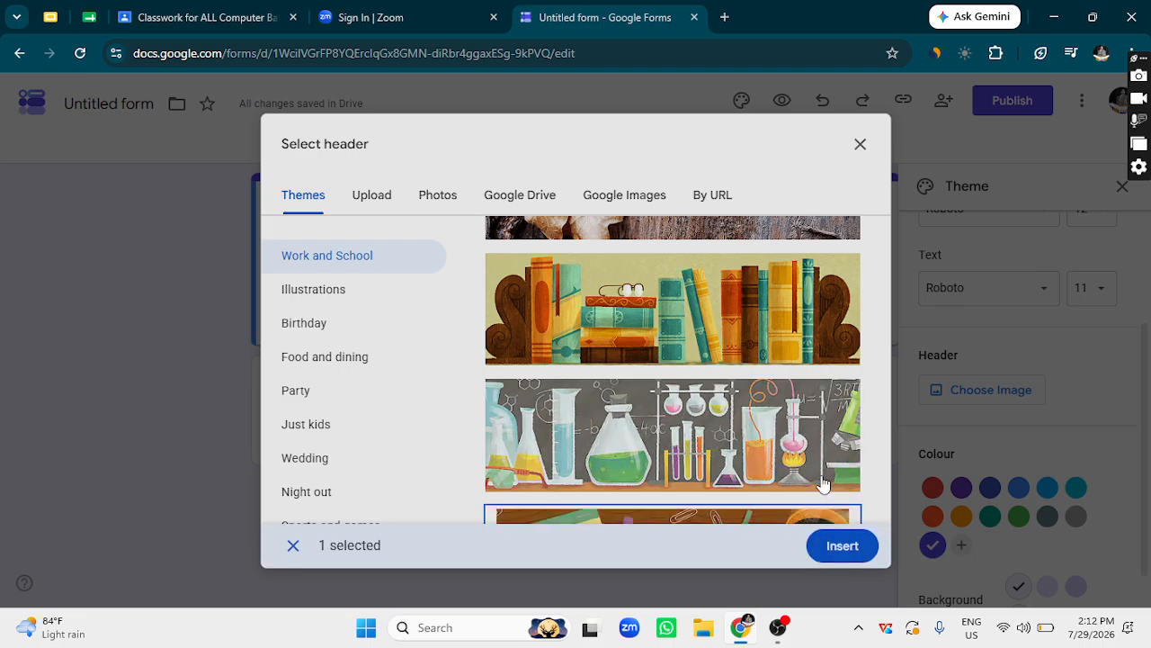
pyautogui.click(782, 474)
pyautogui.click(842, 548)
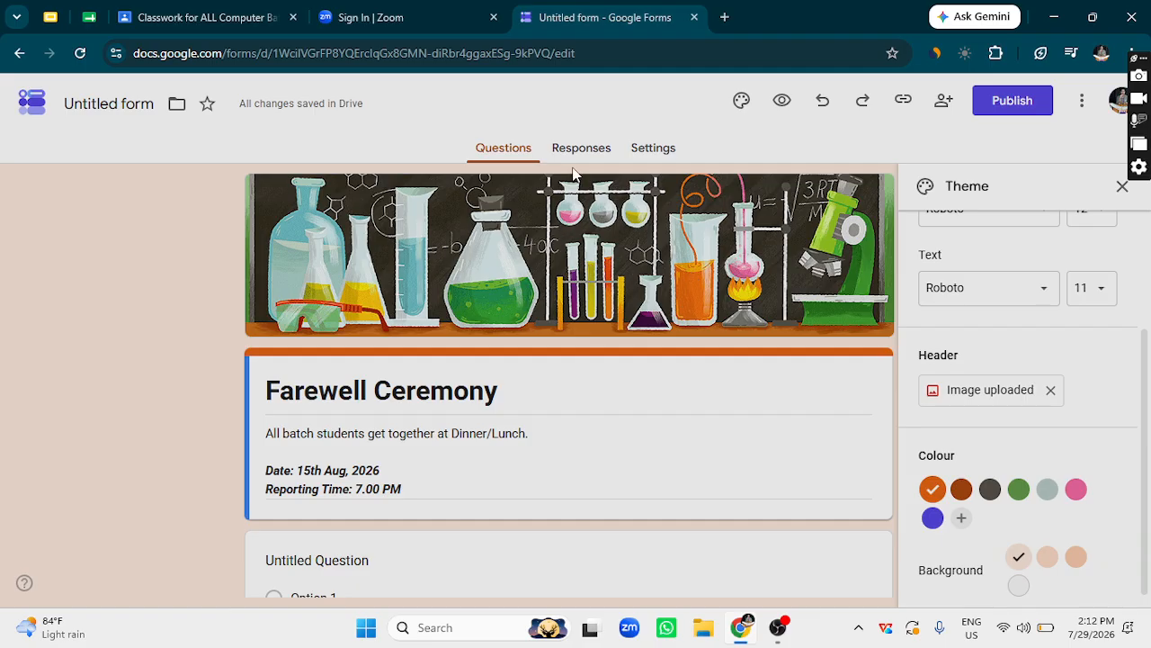
# Replace the header image with the picnic in the meadow photo from the Party themes.
pyautogui.scroll(-1, 1100, 370)
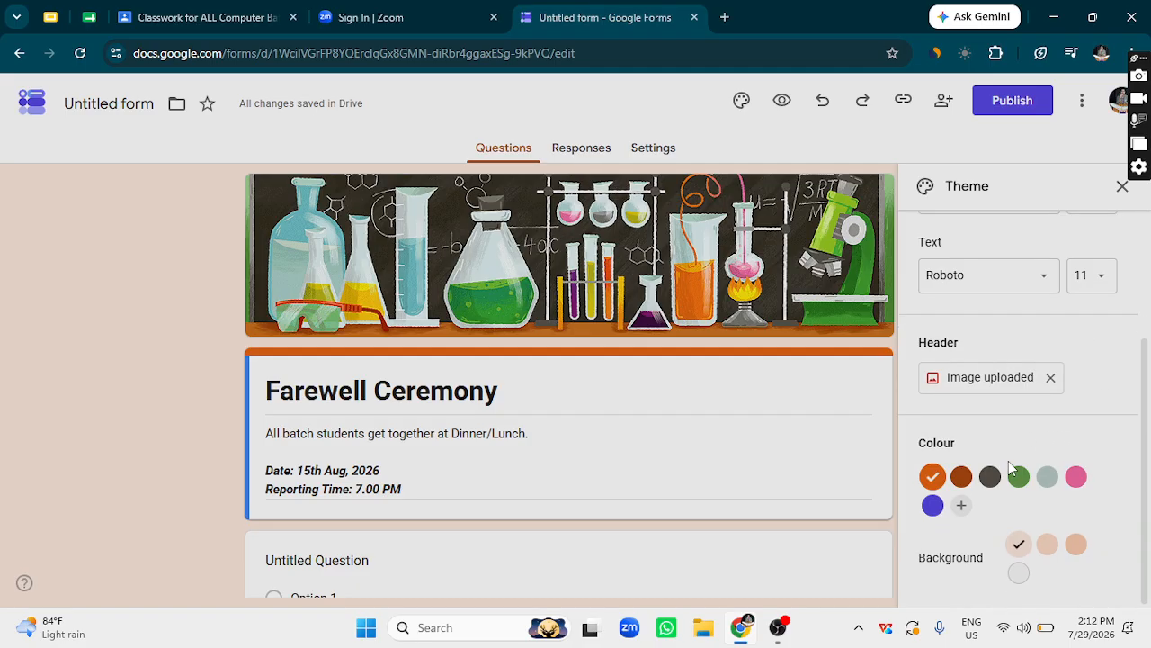
pyautogui.click(988, 381)
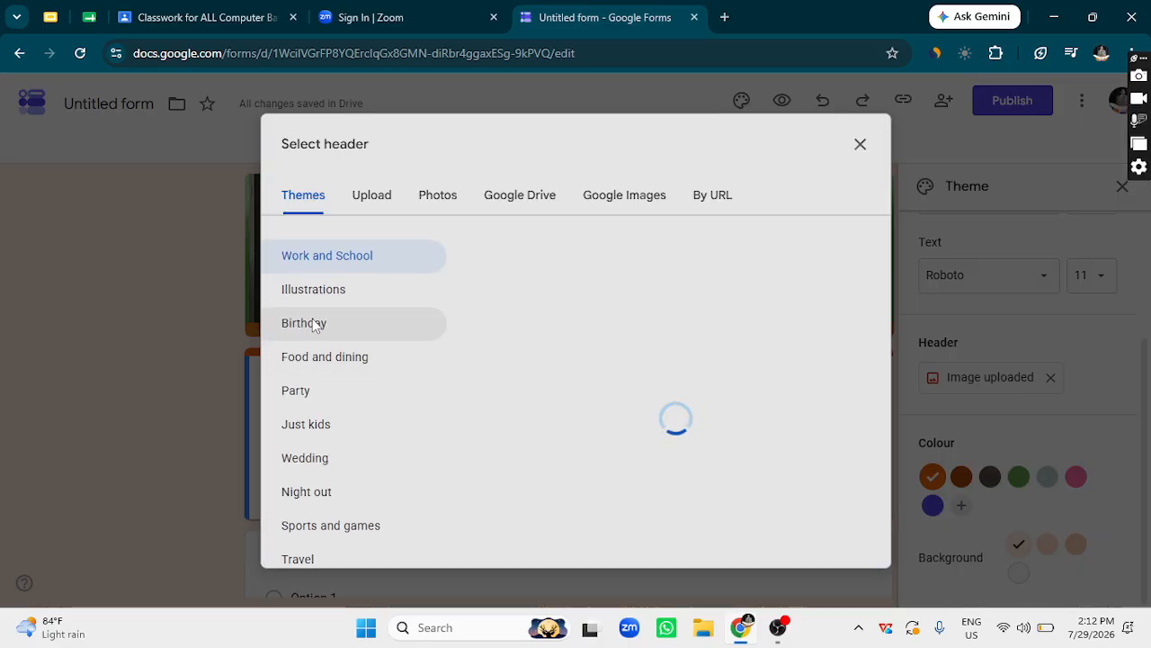
pyautogui.click(331, 395)
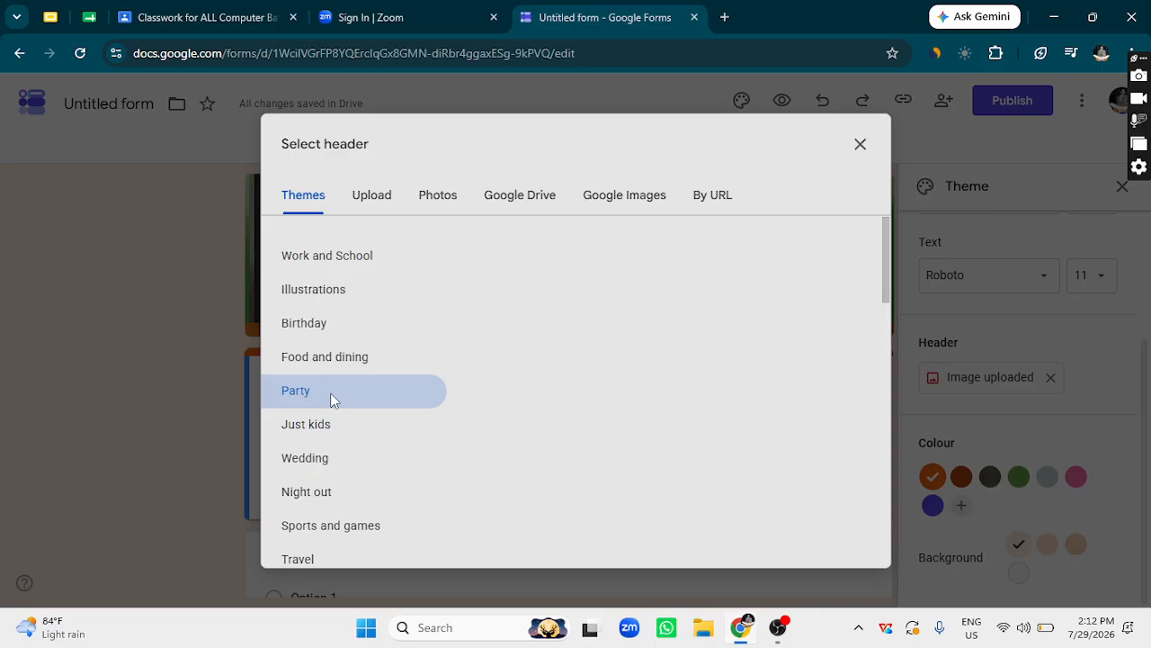
pyautogui.scroll(-1, 745, 438)
pyautogui.scroll(-3, 745, 438)
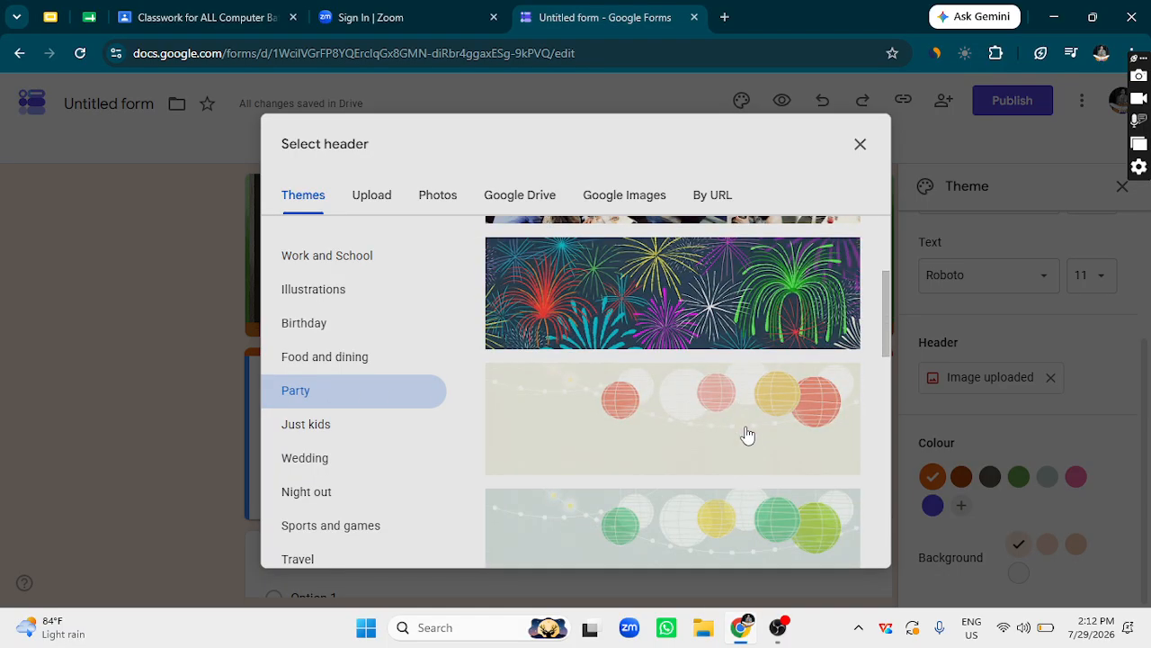
pyautogui.scroll(1, 689, 262)
pyautogui.scroll(2, 727, 411)
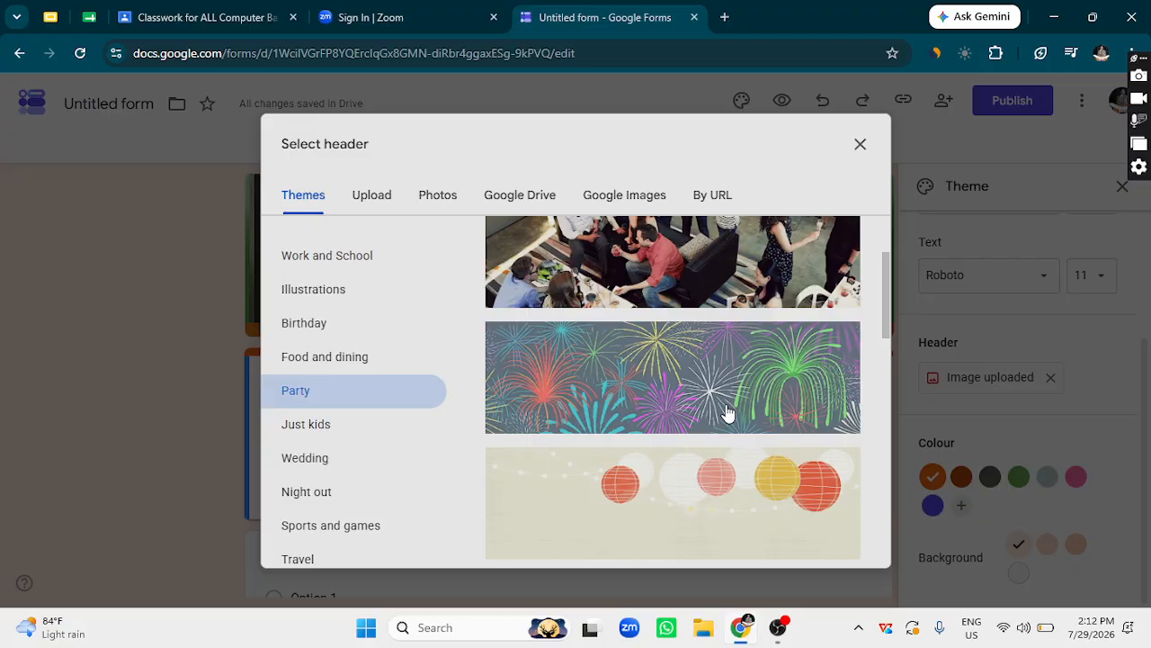
pyautogui.scroll(2, 724, 396)
pyautogui.scroll(-2, 725, 399)
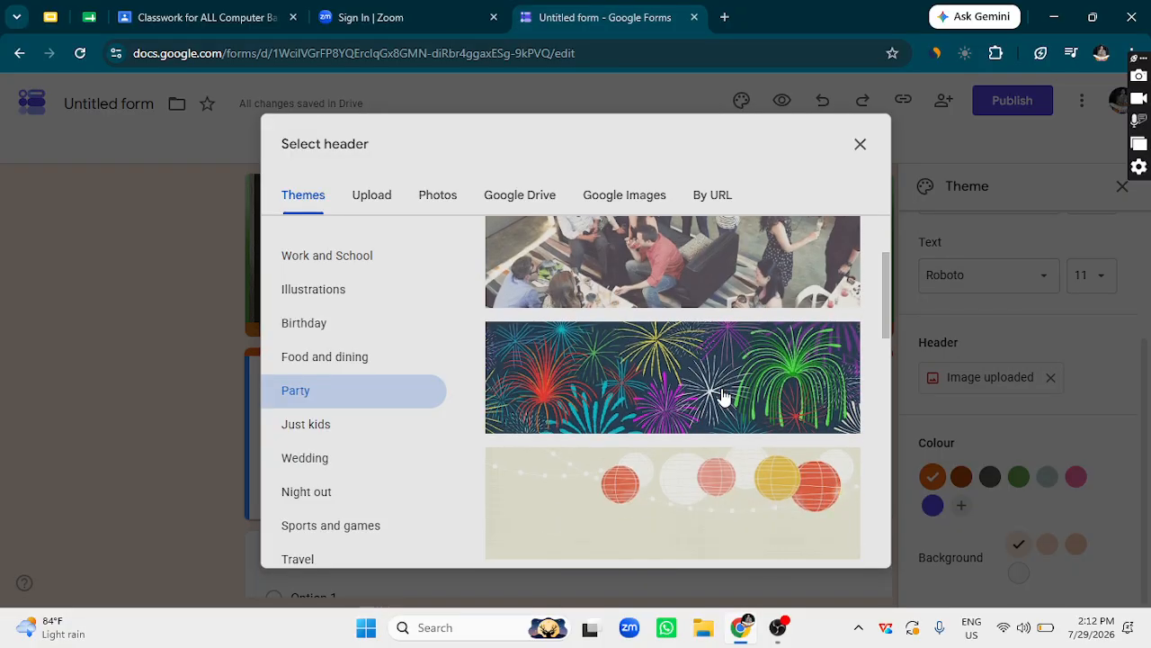
pyautogui.scroll(-2, 720, 333)
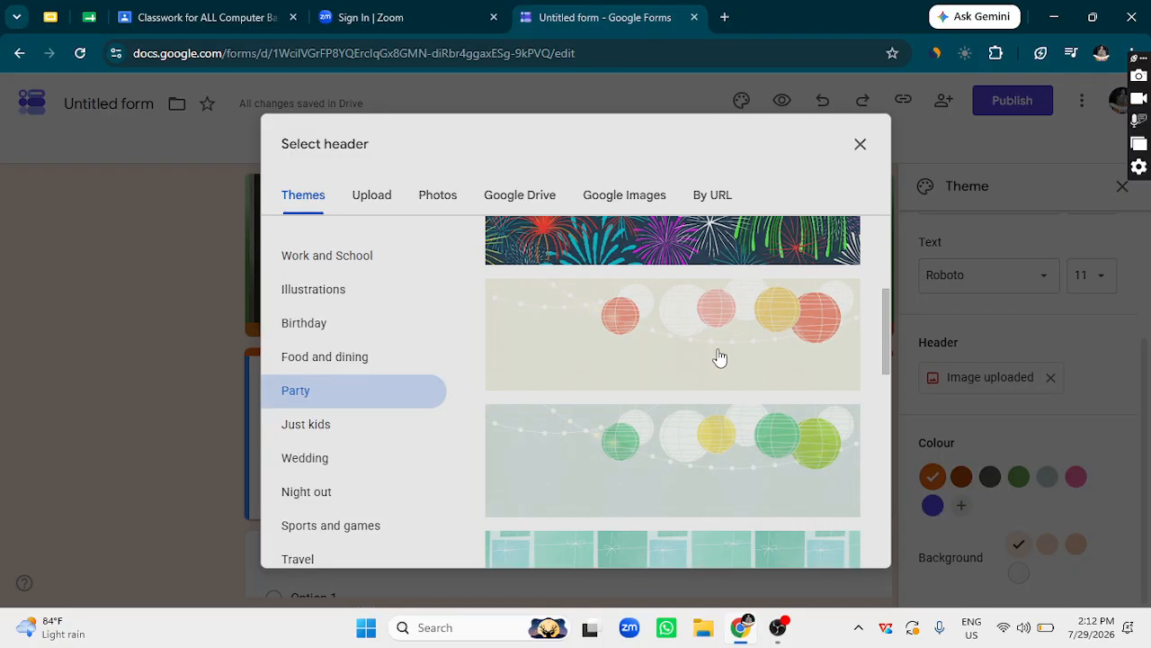
pyautogui.scroll(4, 719, 358)
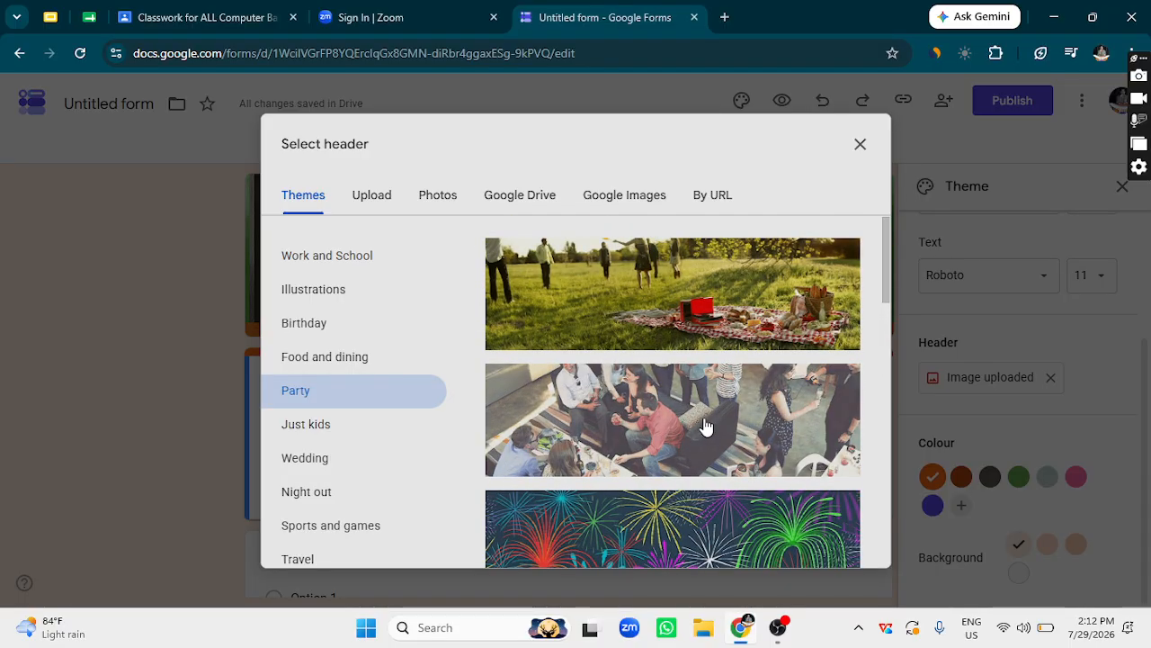
pyautogui.click(743, 290)
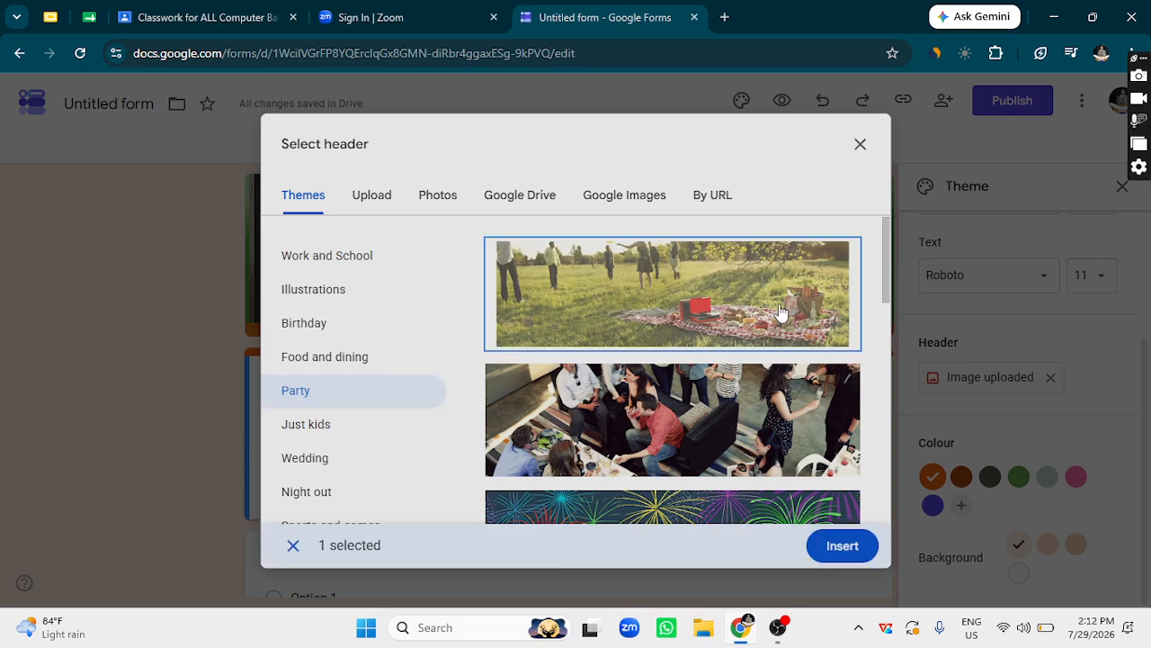
pyautogui.click(845, 548)
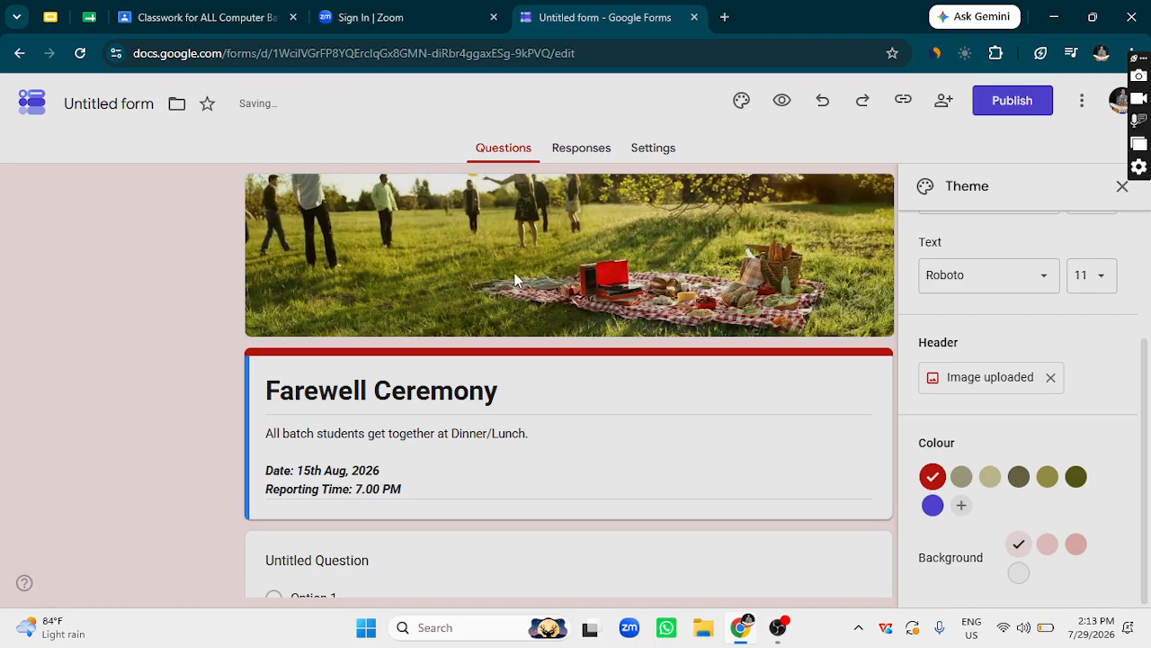
# Set the theme's header text font to Verdana.
pyautogui.scroll(-1, 562, 463)
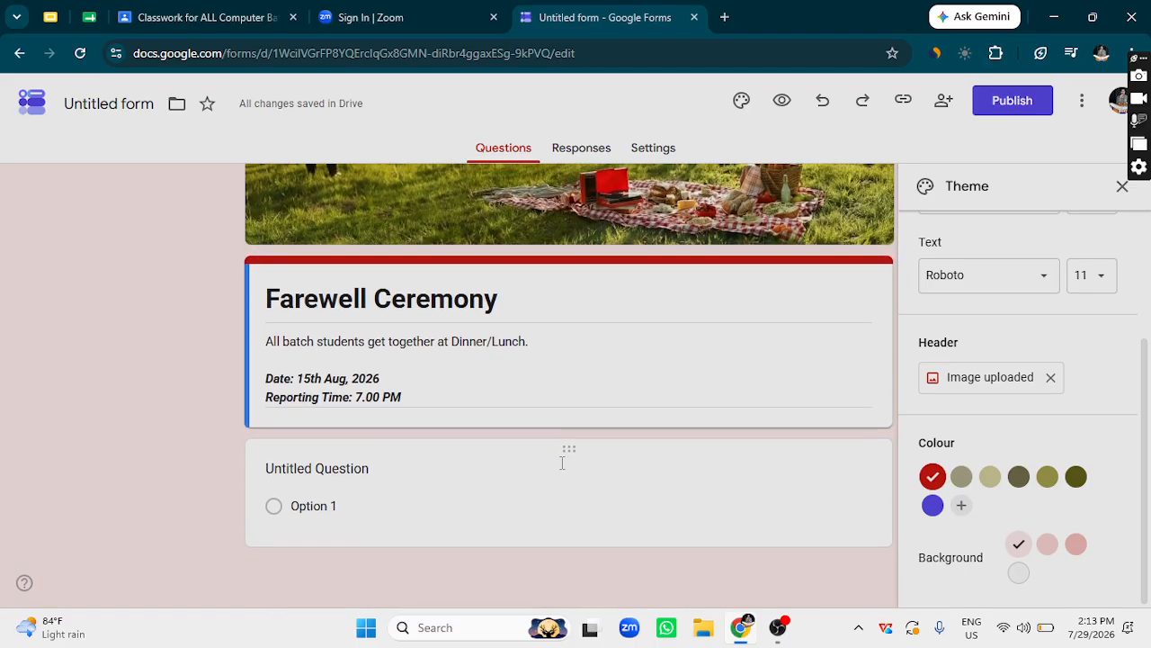
pyautogui.scroll(3, 1034, 301)
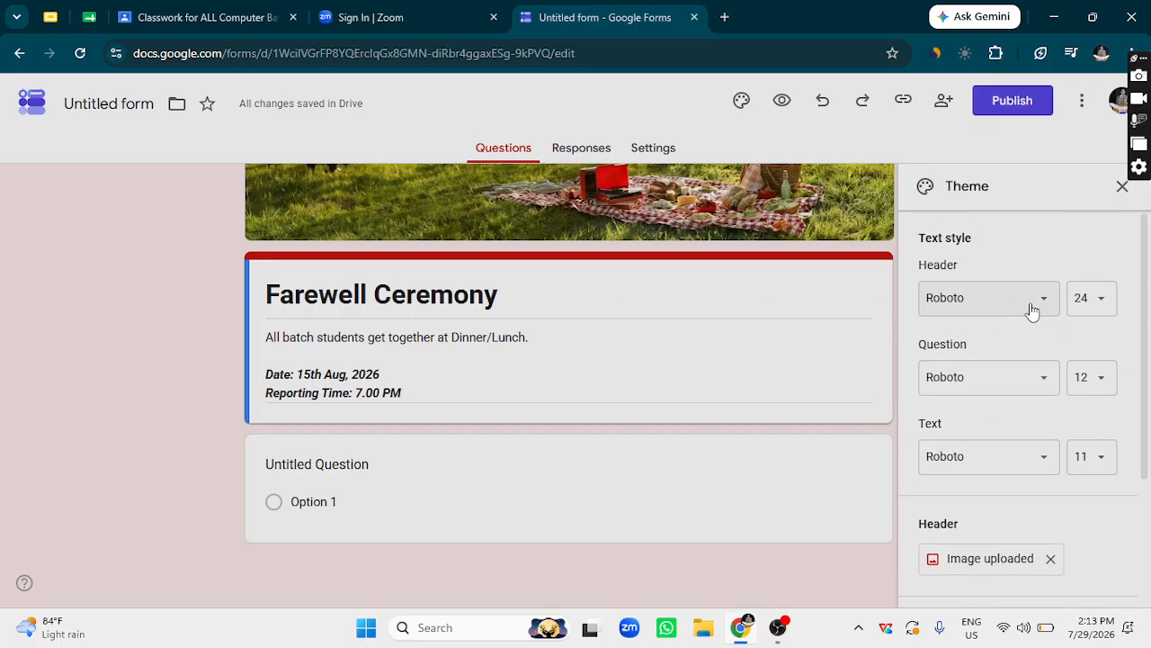
pyautogui.click(1039, 310)
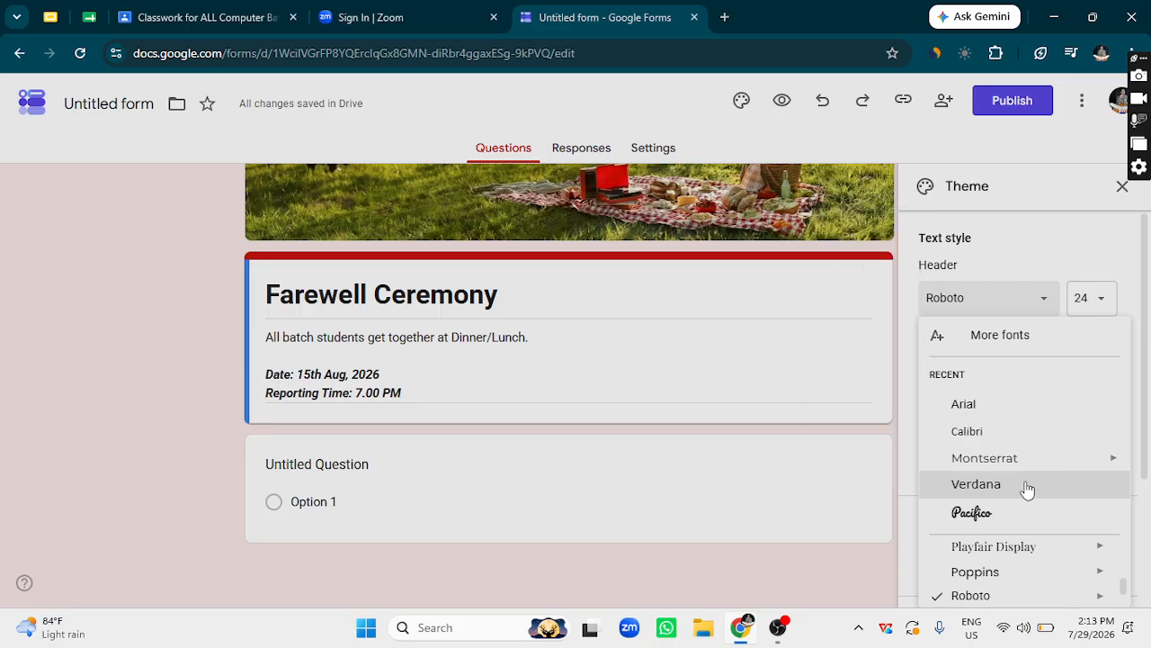
pyautogui.click(975, 484)
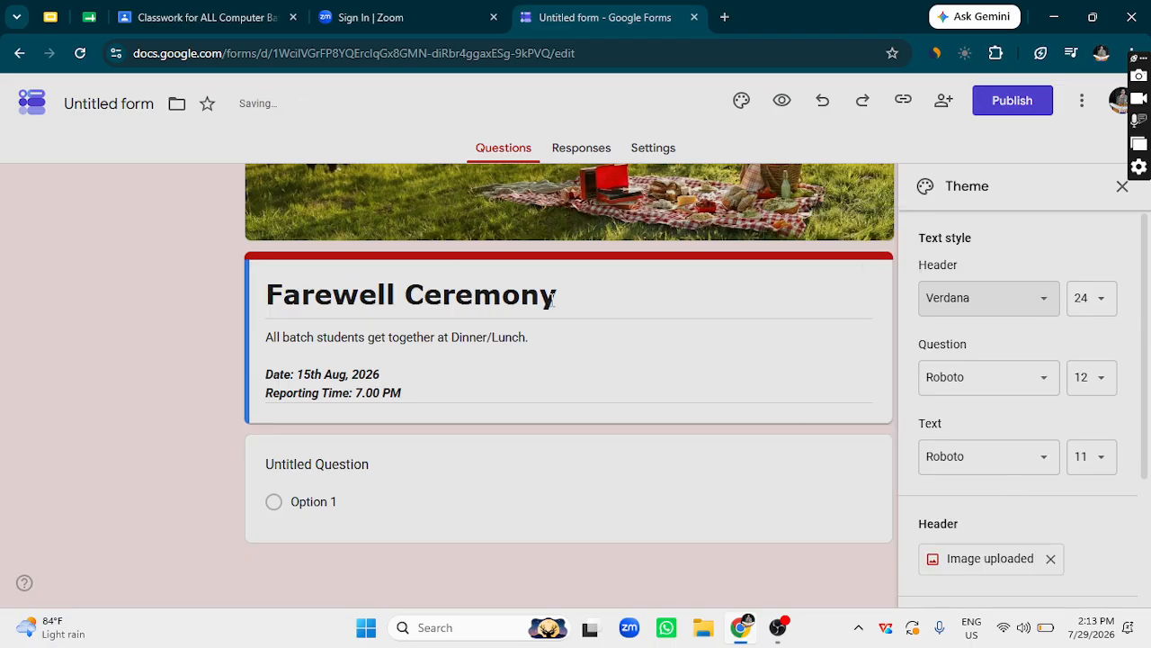
# Review the available header text sizes and select 24.
pyautogui.click(1101, 300)
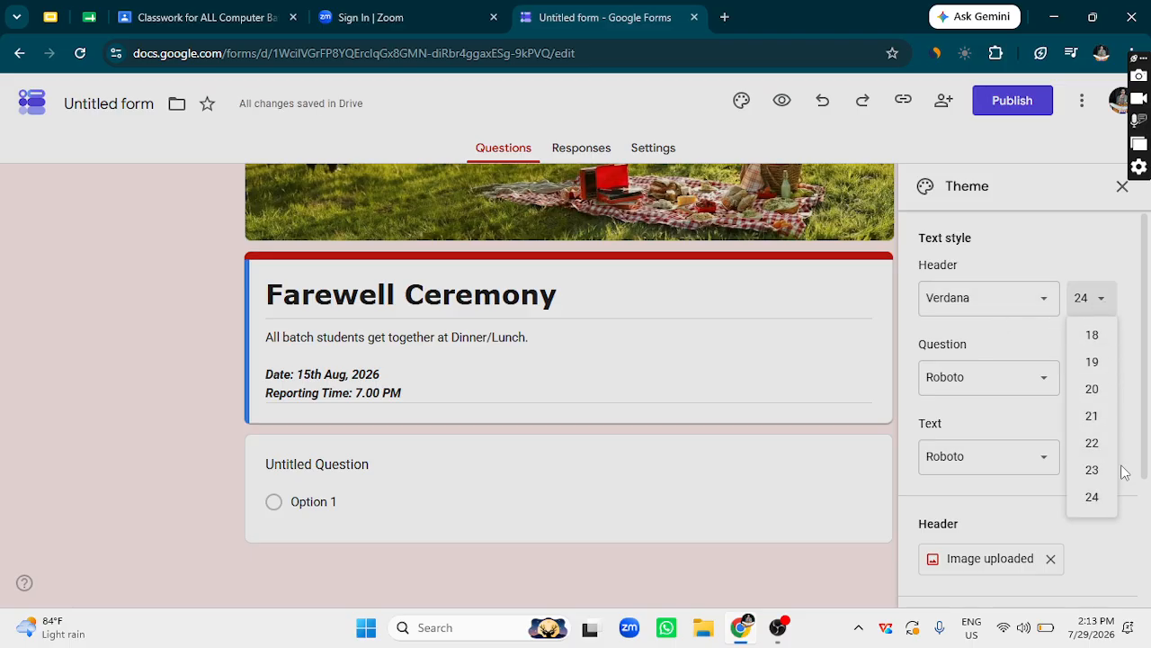
pyautogui.click(1091, 300)
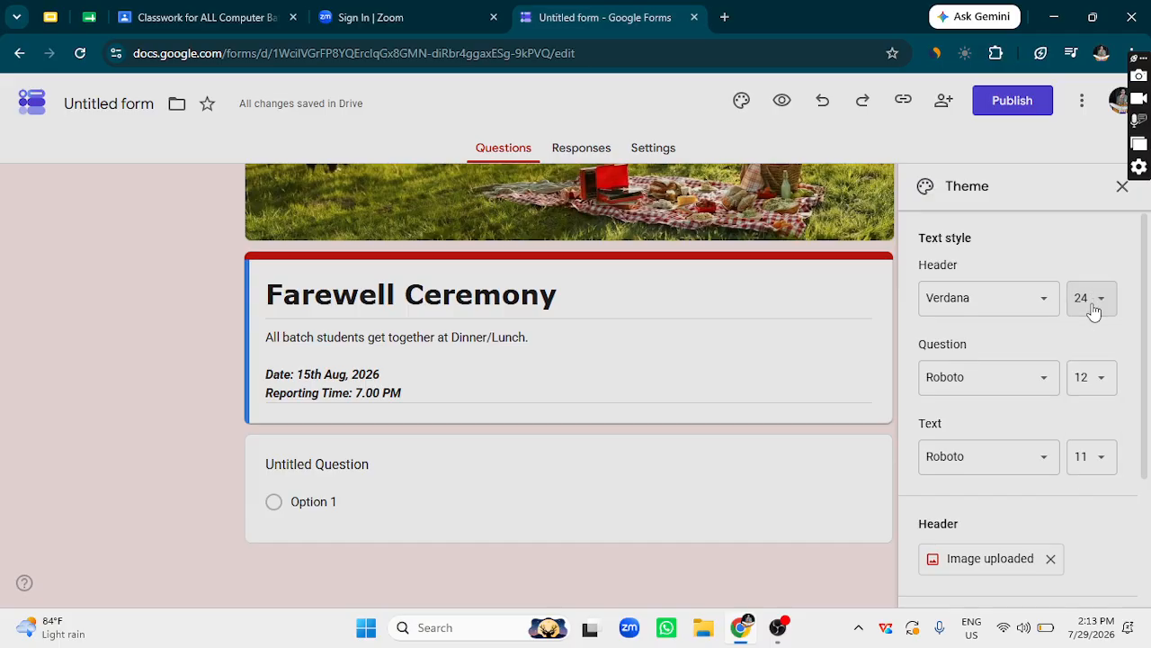
pyautogui.click(1101, 300)
pyautogui.click(1093, 503)
pyautogui.click(1099, 306)
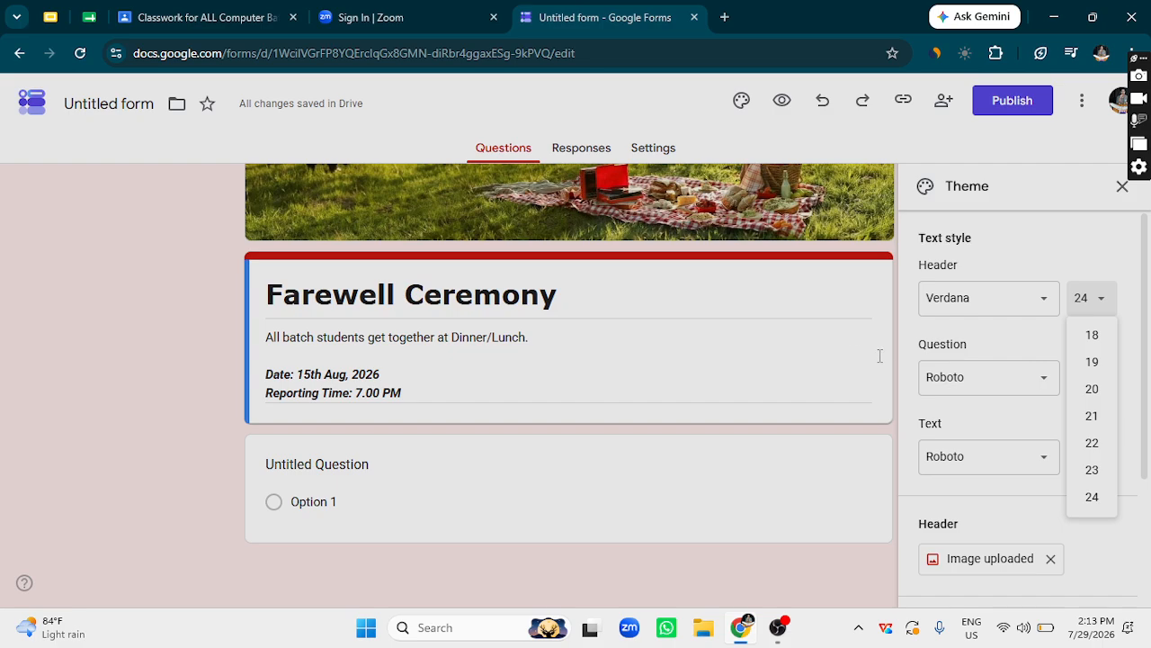
pyautogui.click(904, 331)
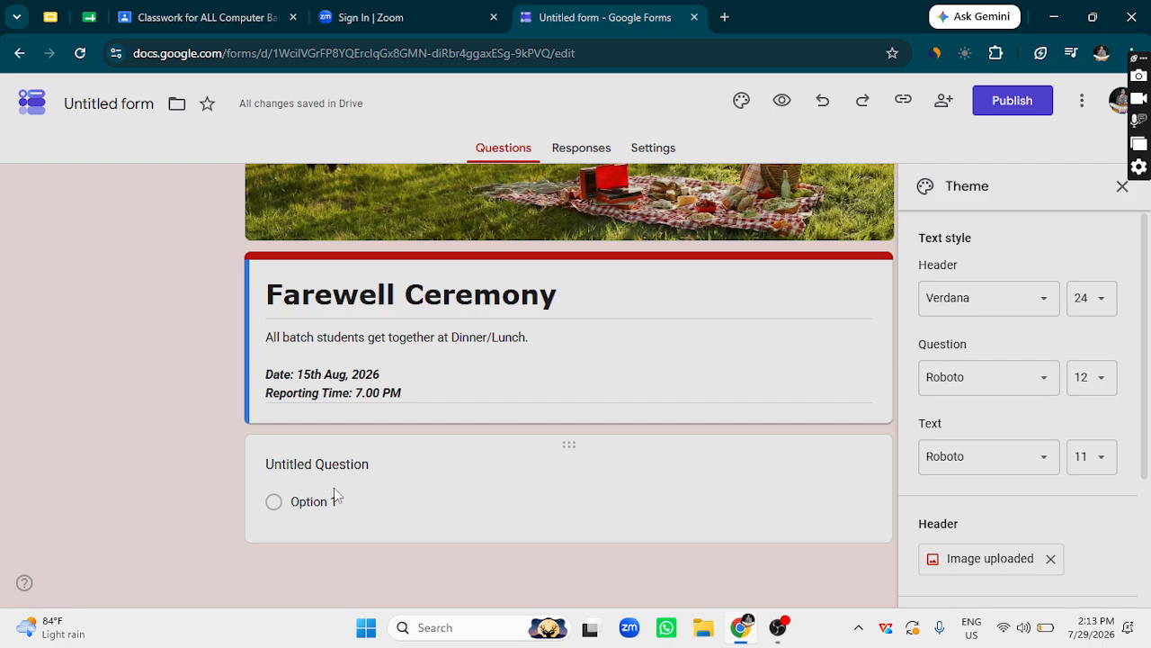
# Add the custom green #5ac60d as the form's theme colour.
pyautogui.scroll(-2, 1063, 506)
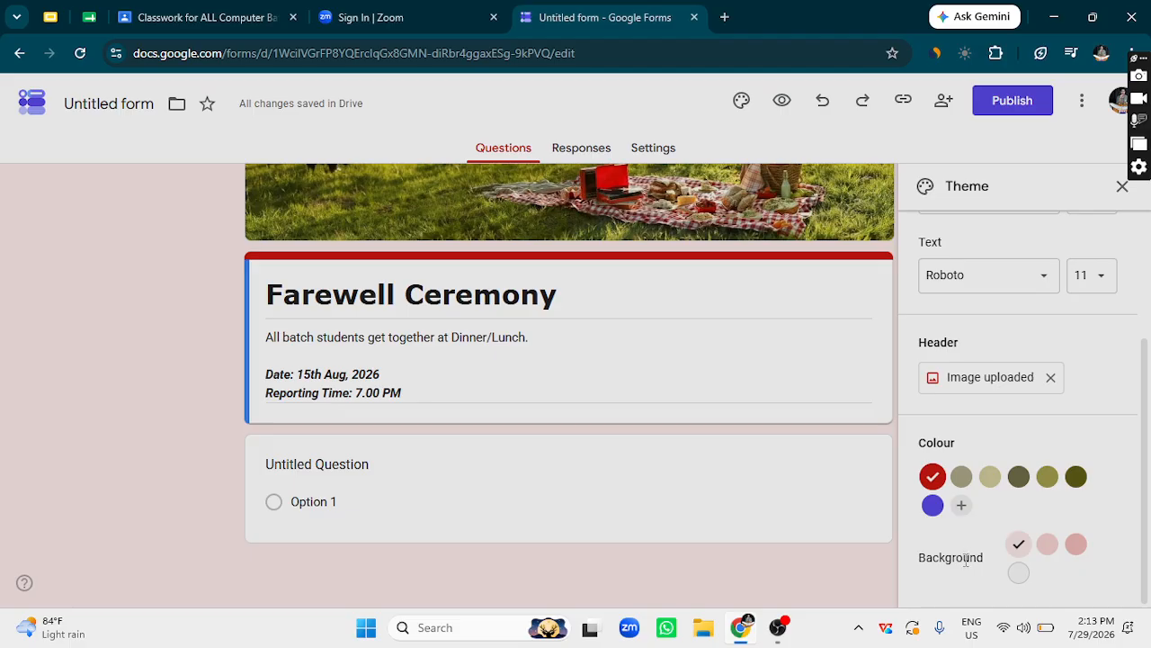
pyautogui.click(962, 505)
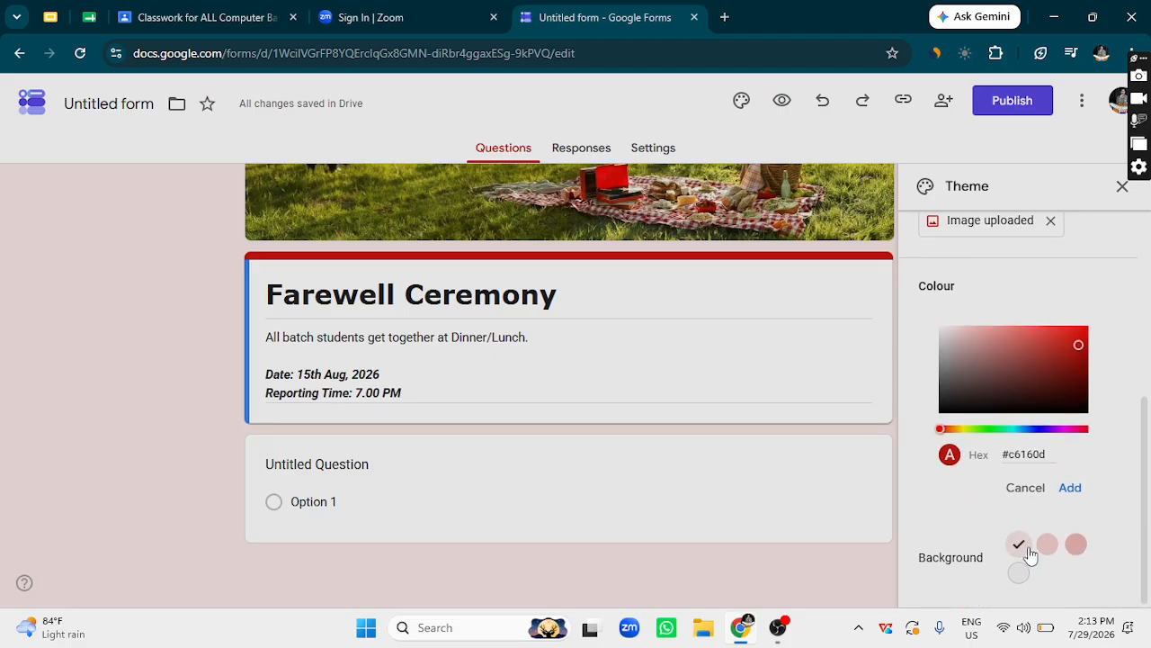
pyautogui.moveTo(1014, 436); pyautogui.dragTo(978, 435)
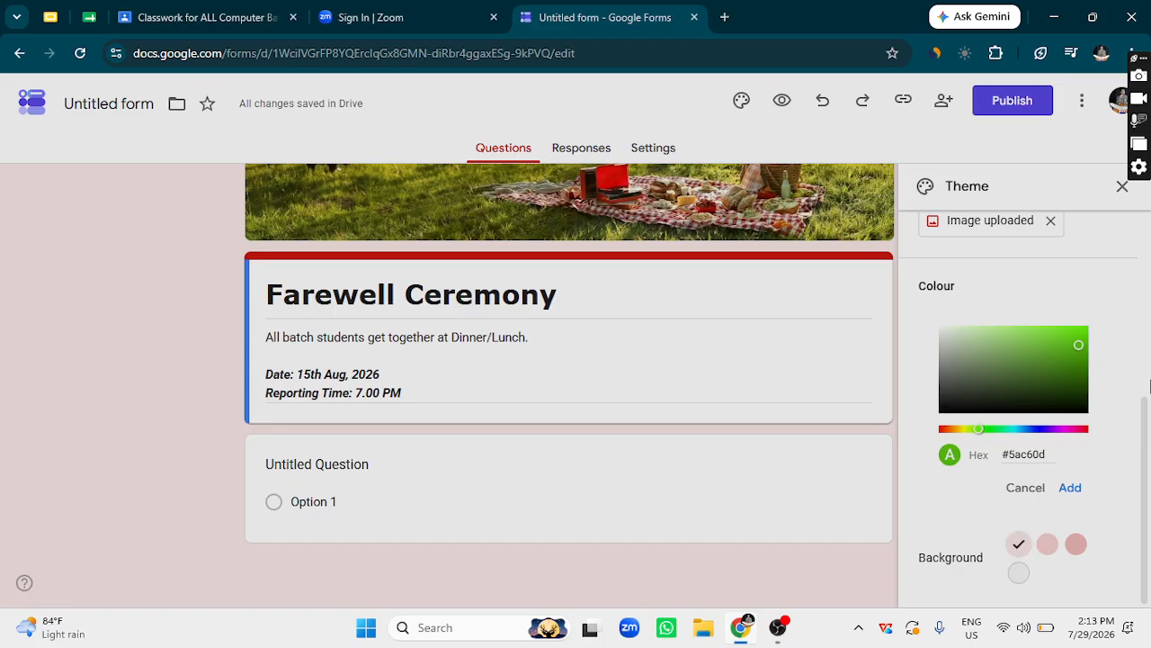
pyautogui.click(1068, 487)
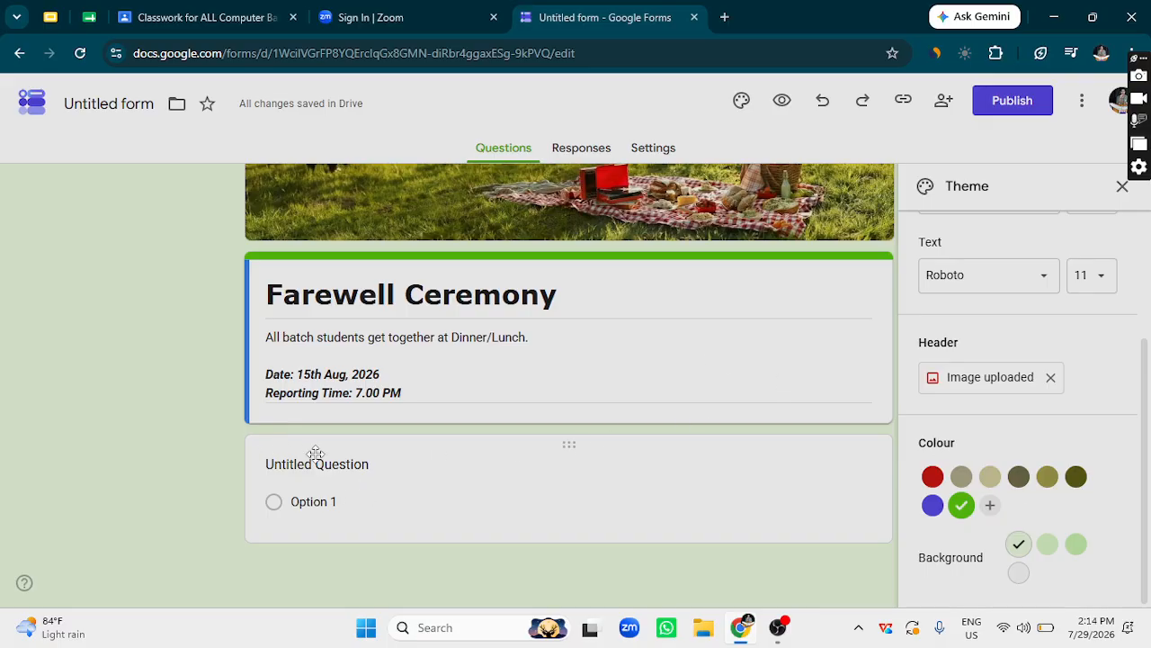
# Replace the untitled question's text with "Will you attend this programme?".
pyautogui.click(343, 474)
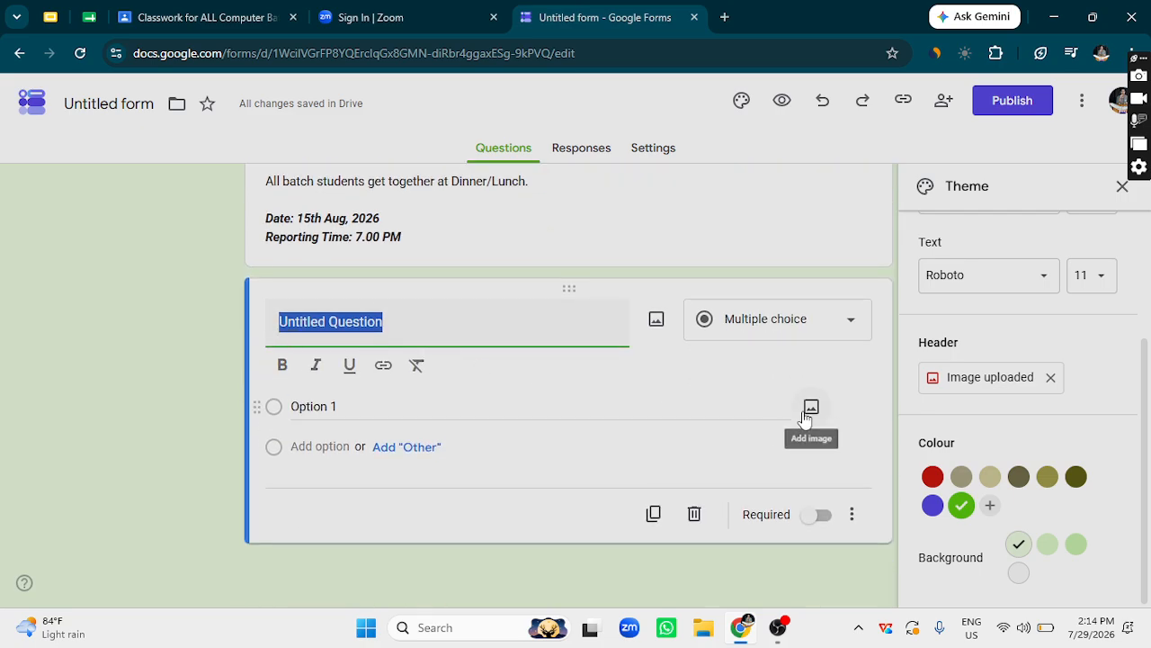
pyautogui.press('BackSpace')
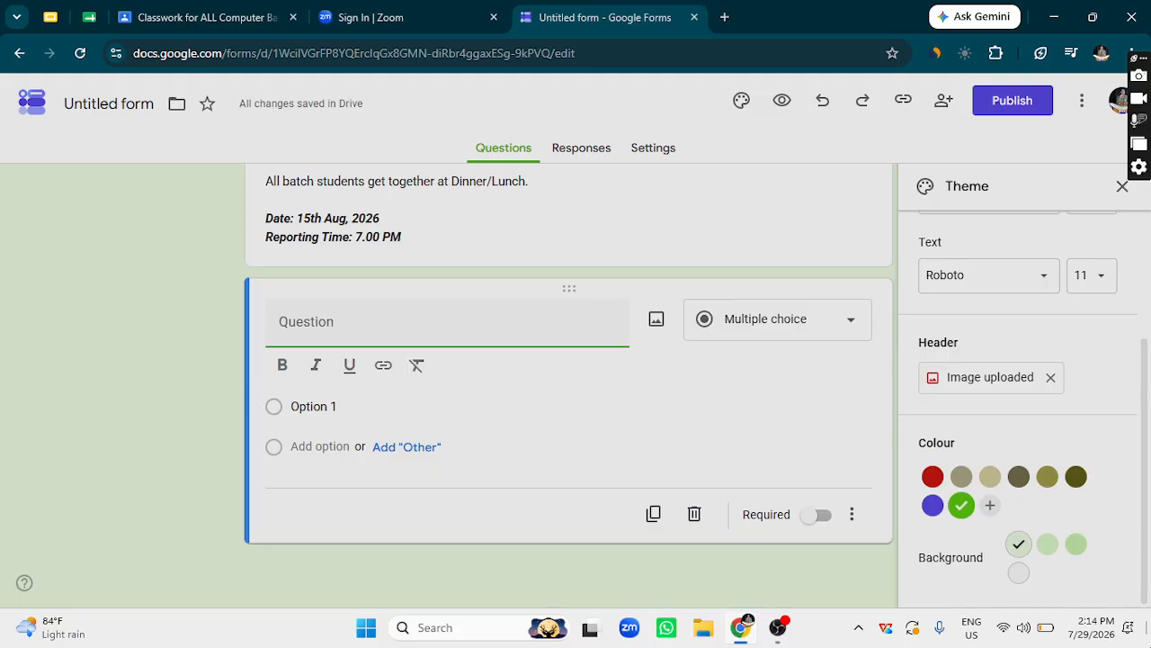
pyautogui.write('Will y')
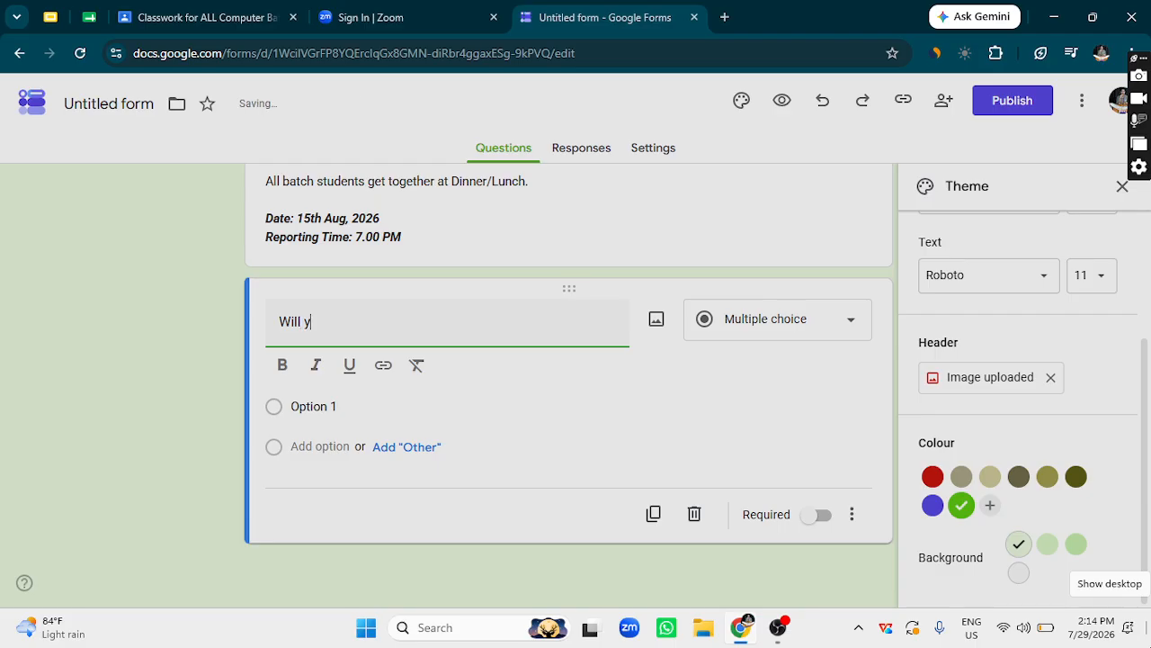
pyautogui.write('ou attend this ')
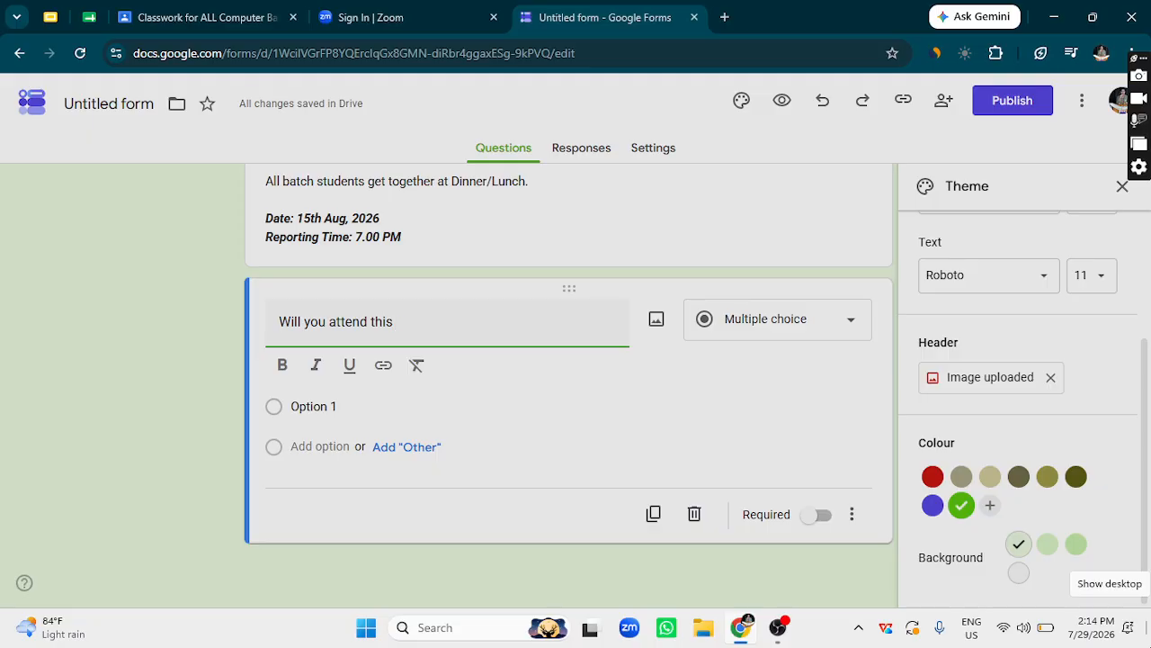
pyautogui.write('programme?')
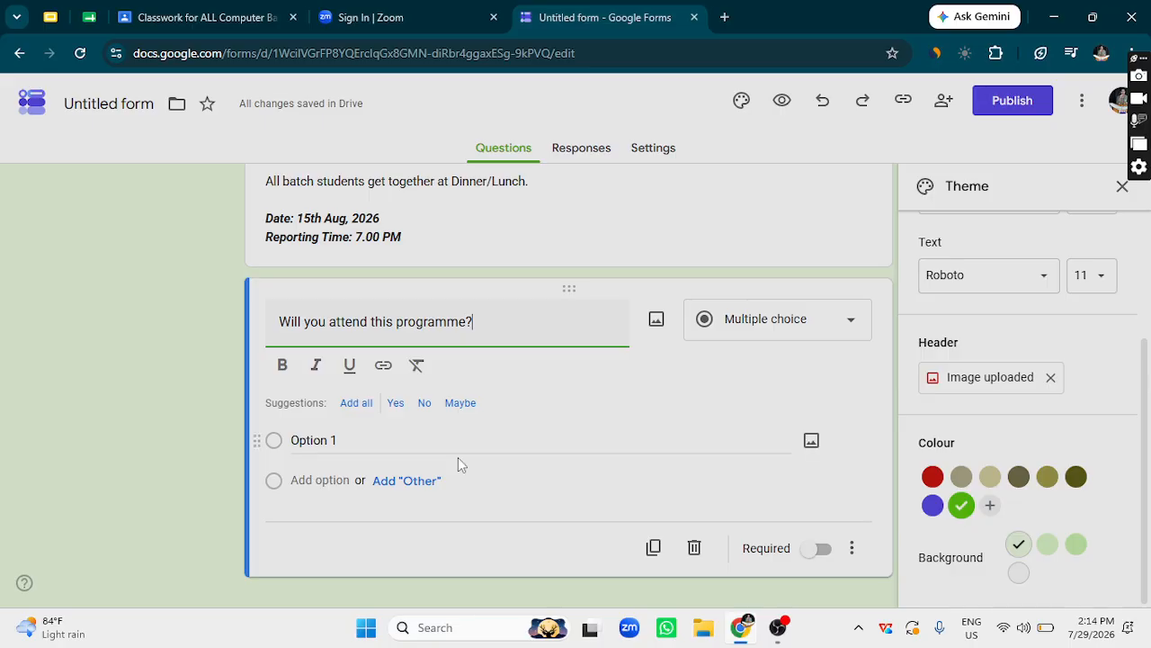
pyautogui.scroll(1, 458, 459)
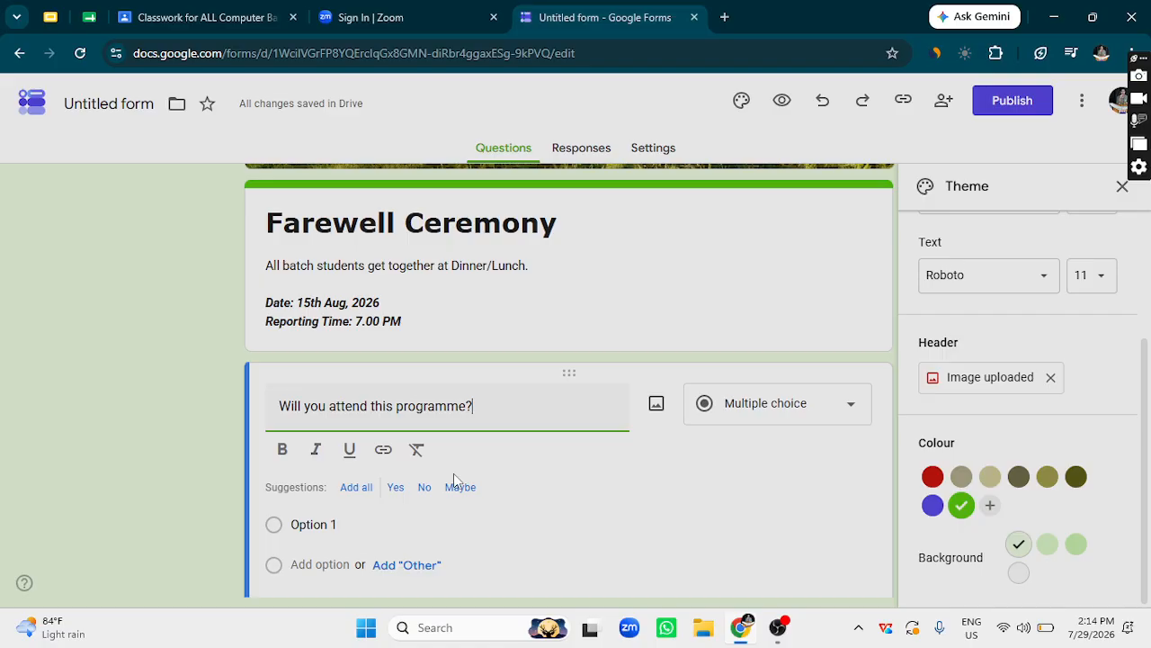
pyautogui.scroll(-1, 390, 457)
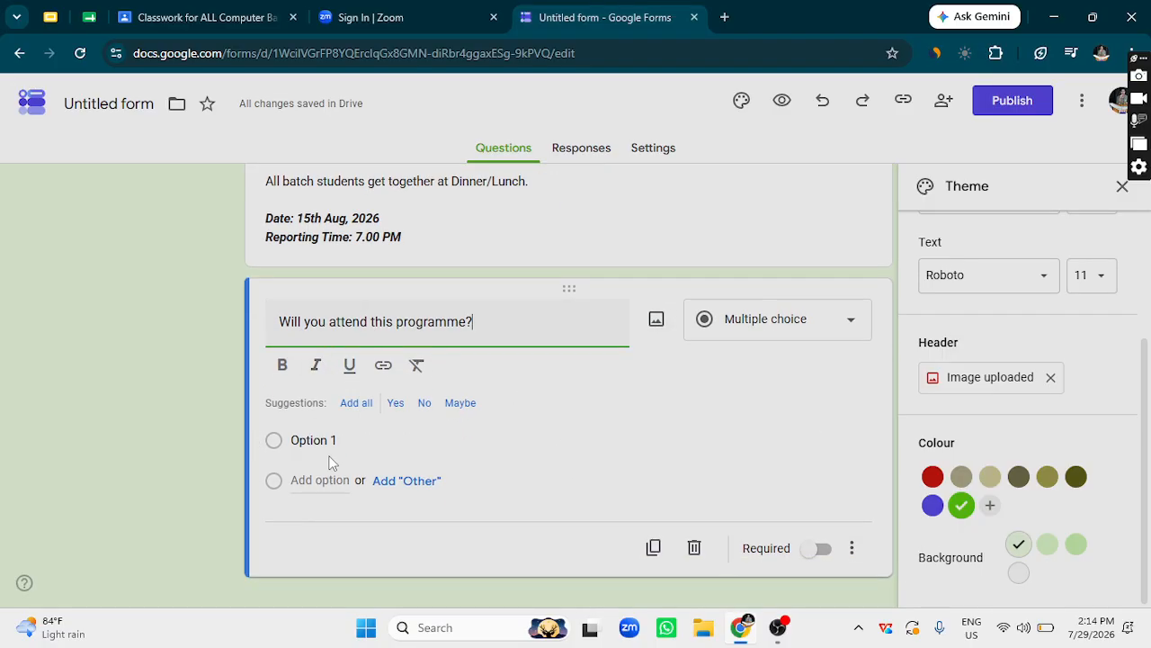
# Keep the attendance question as Multiple choice and give it the answer options Yes and No.
pyautogui.click(785, 324)
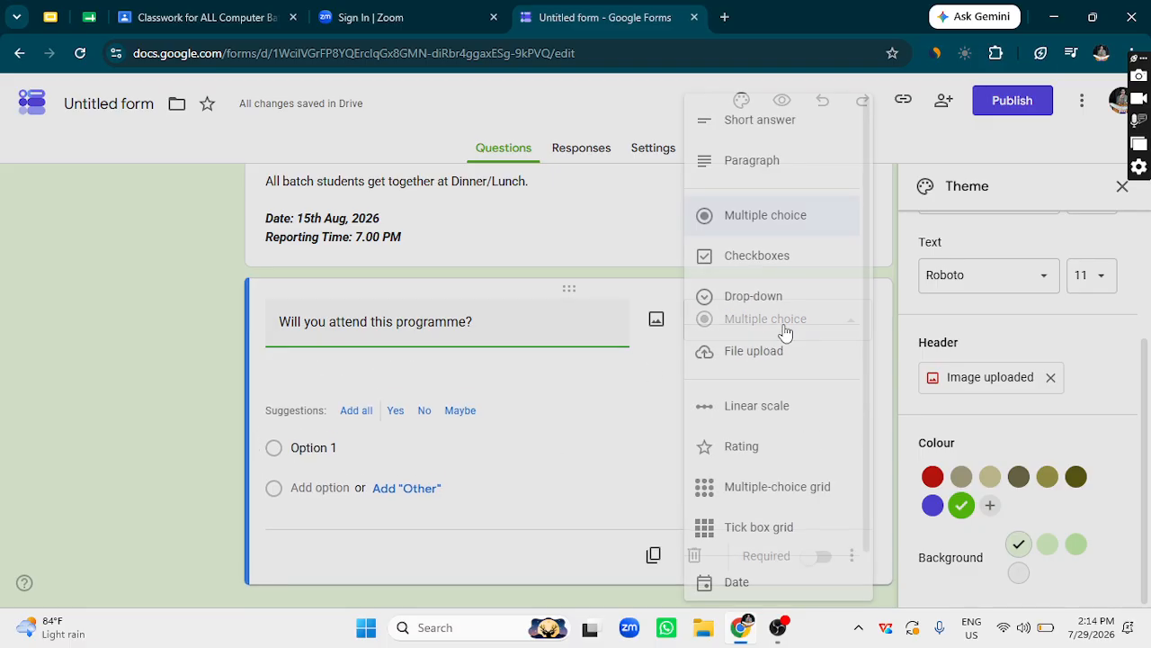
pyautogui.click(771, 221)
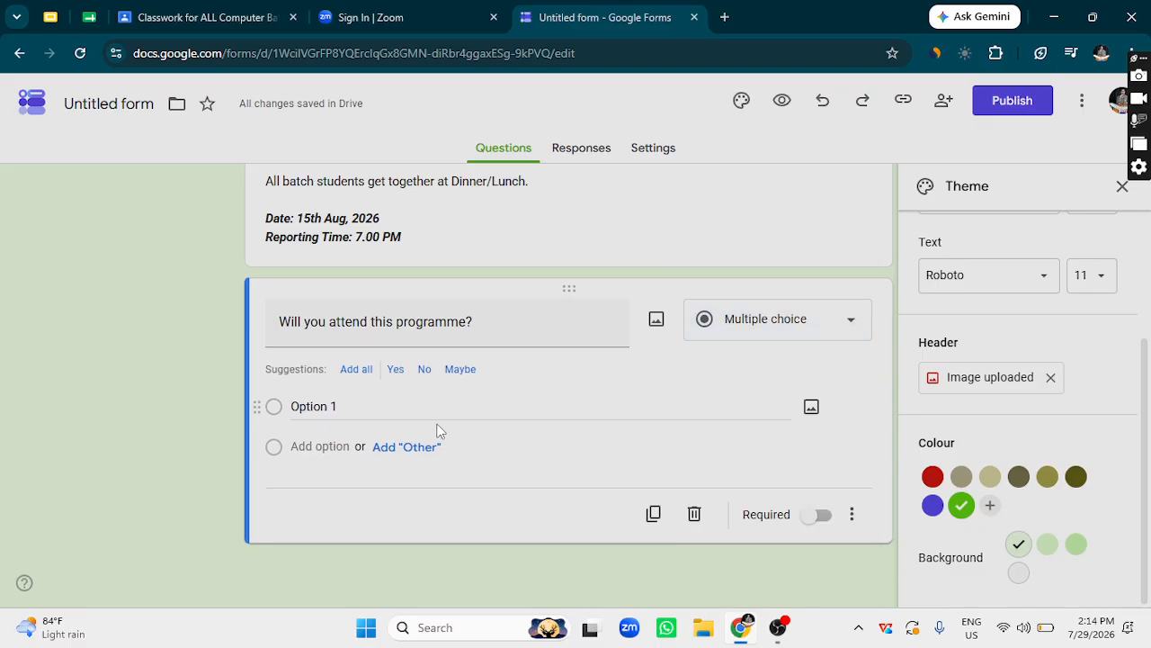
pyautogui.click(311, 407)
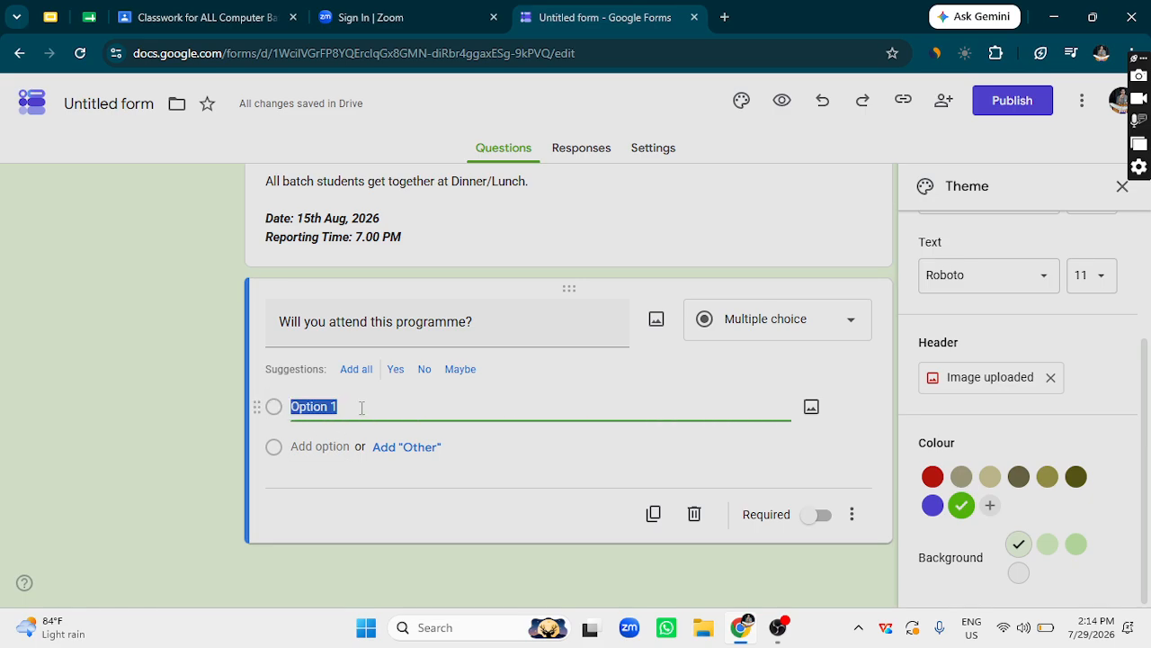
pyautogui.press('BackSpace')
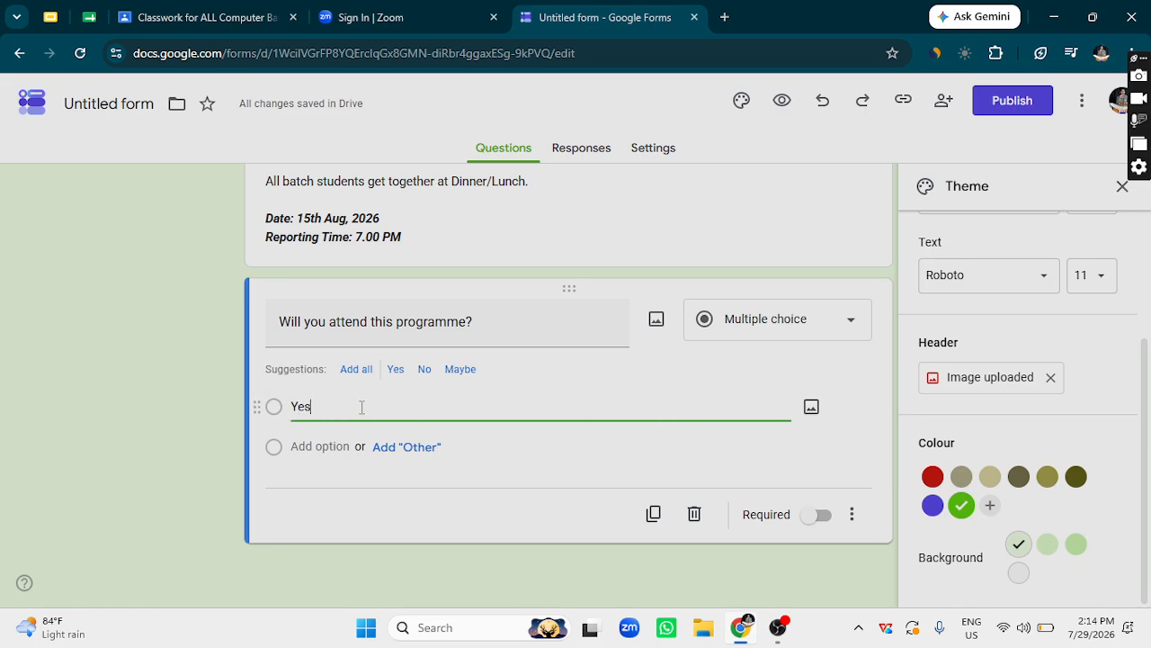
pyautogui.write('Yes')
pyautogui.click(315, 447)
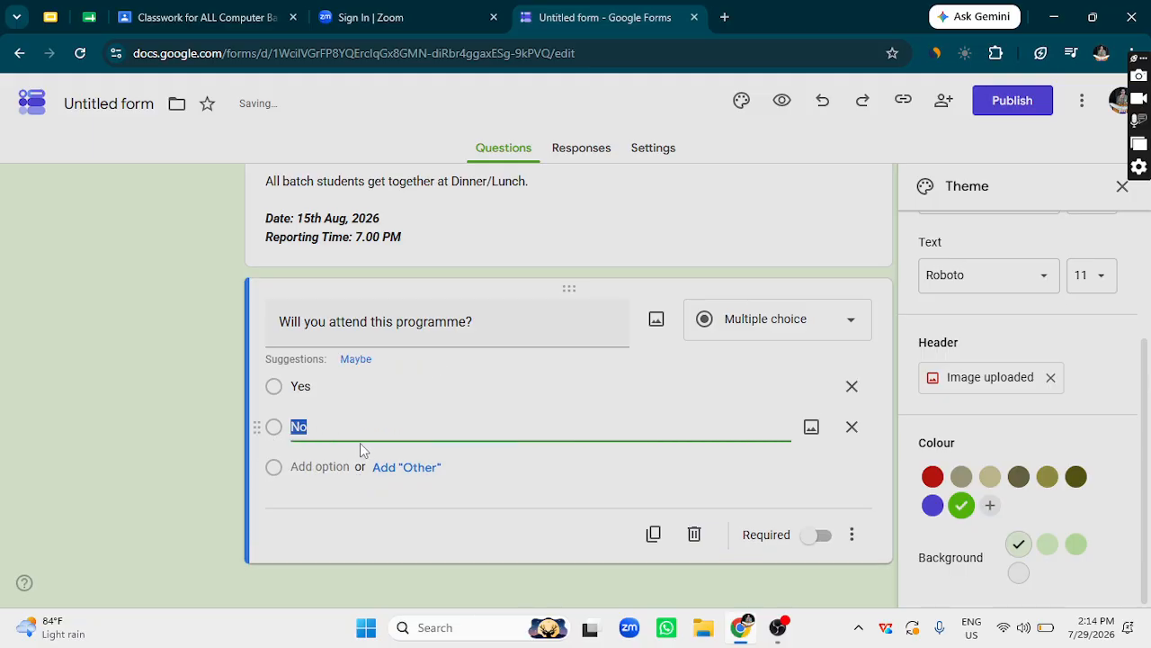
pyautogui.click(405, 525)
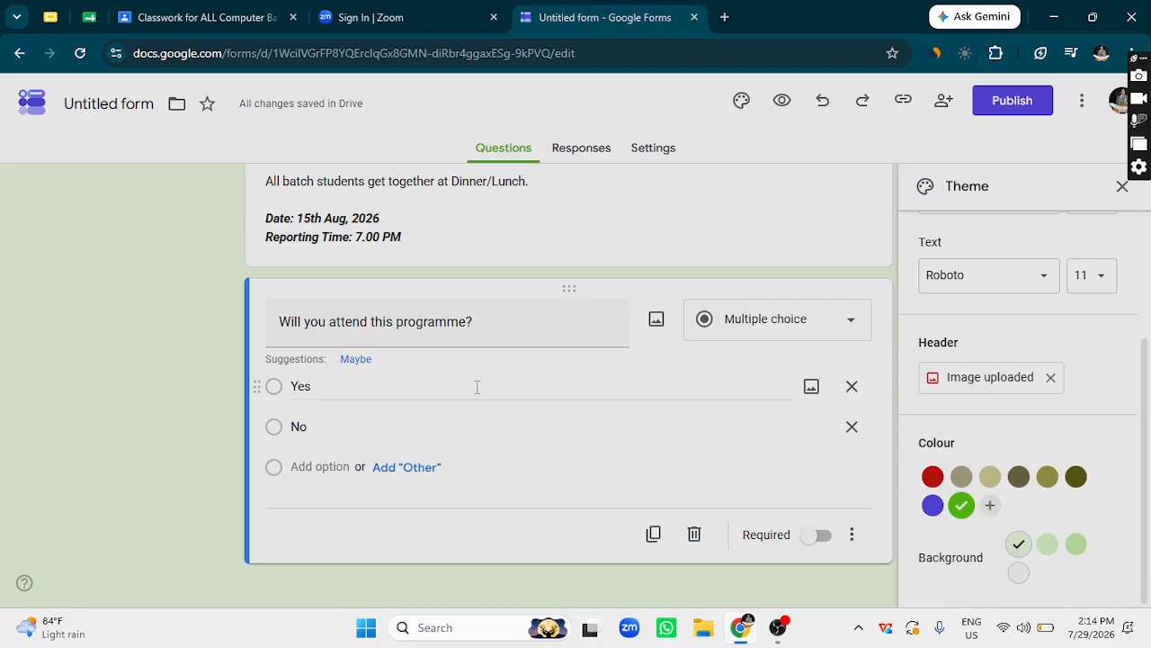
# Review the available question types and keep Multiple choice for the attendance question.
pyautogui.click(848, 329)
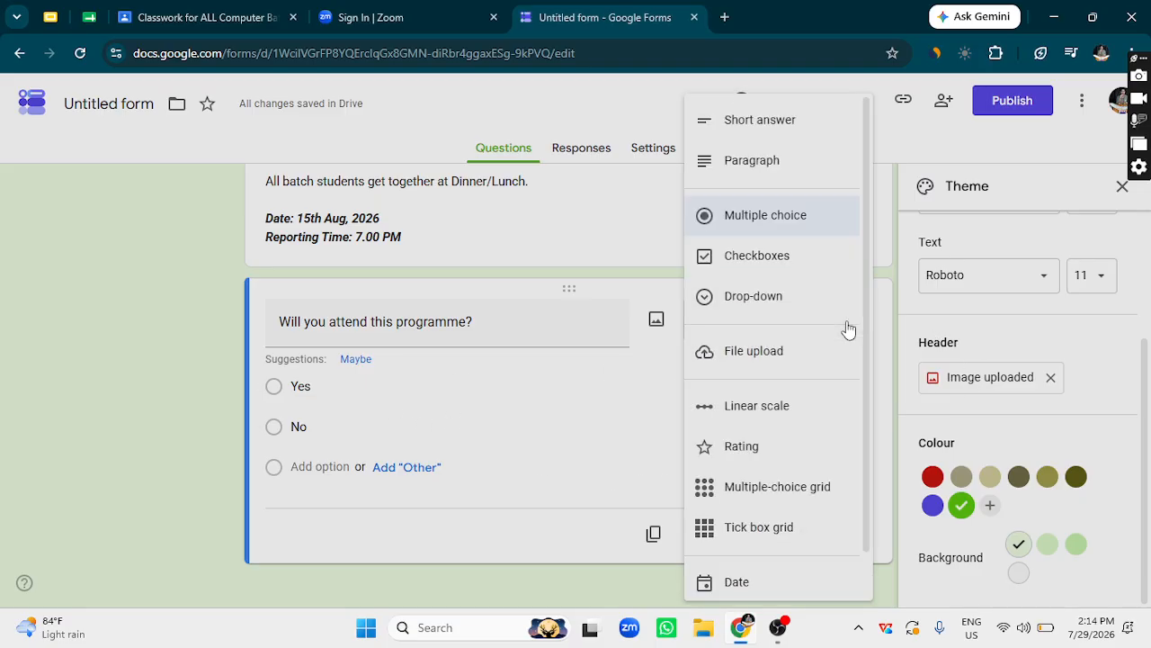
pyautogui.click(786, 223)
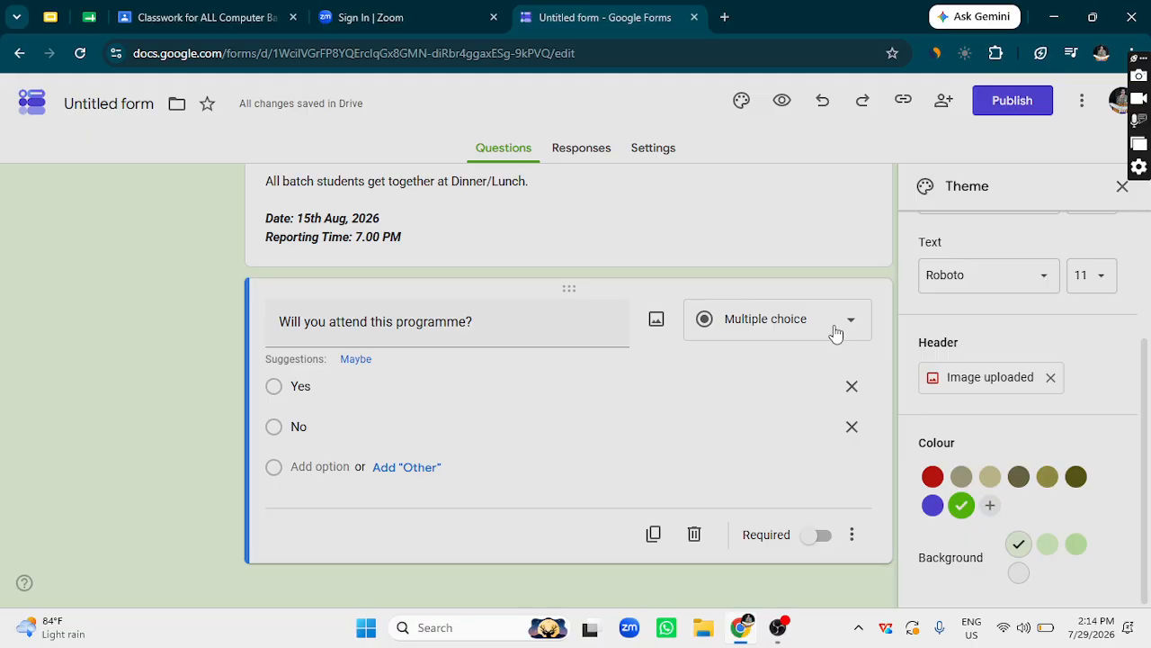
pyautogui.click(274, 394)
pyautogui.click(274, 429)
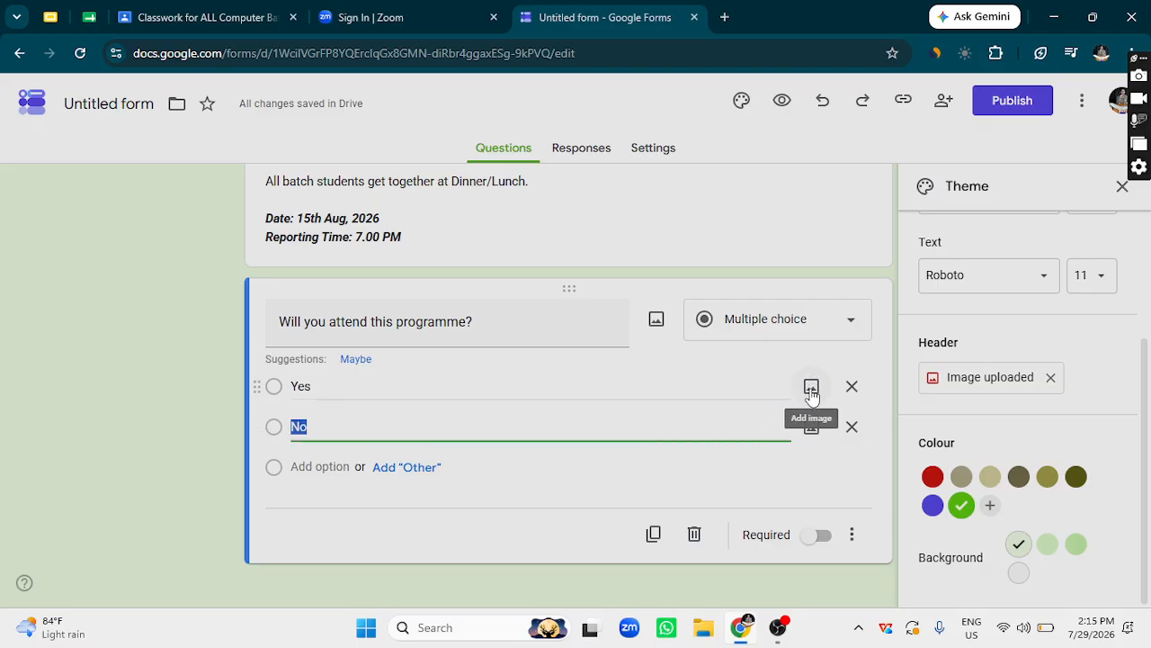
# Try adding the nature image from the Downloads folder to the Yes option, and remove it again.
pyautogui.click(812, 387)
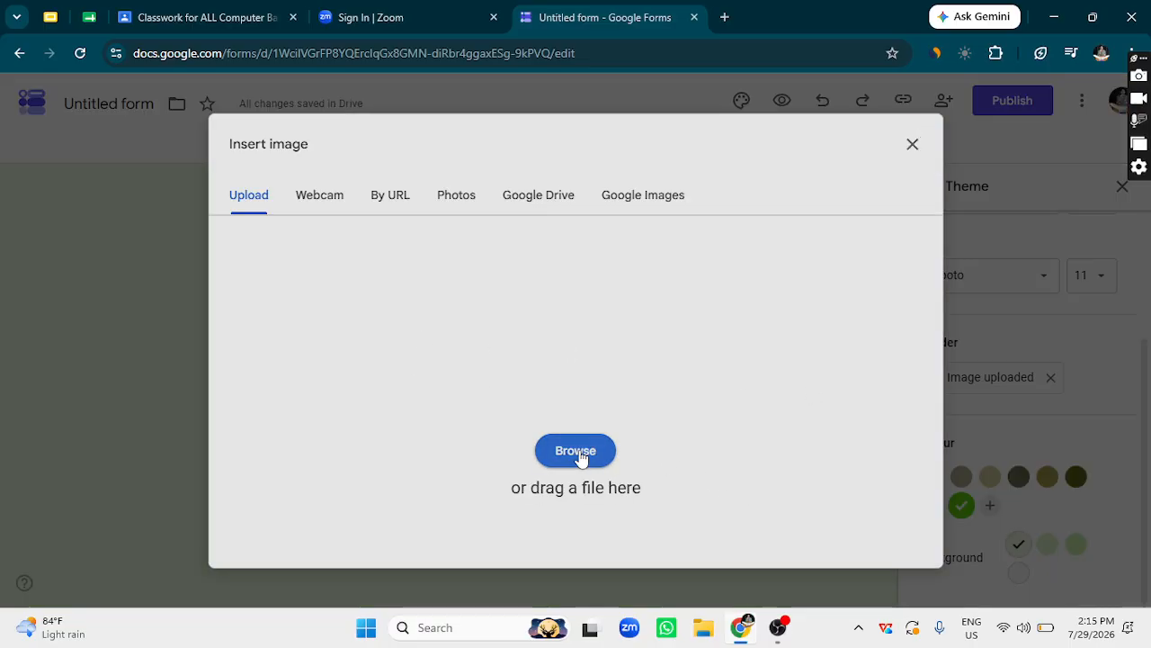
pyautogui.click(581, 460)
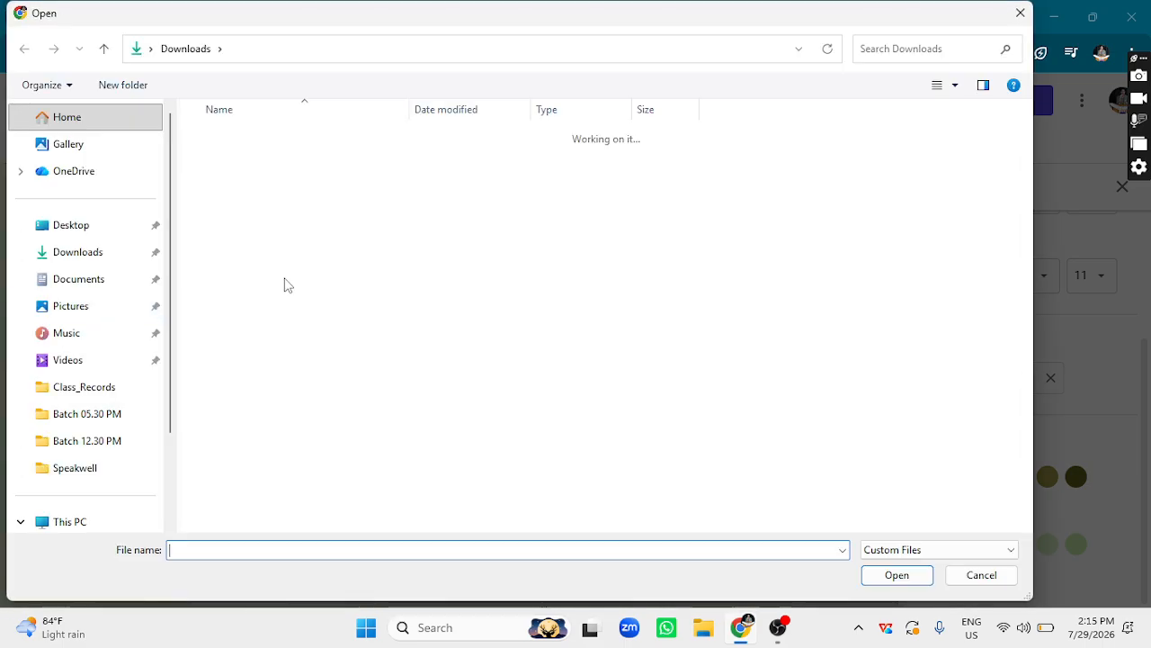
pyautogui.click(226, 206)
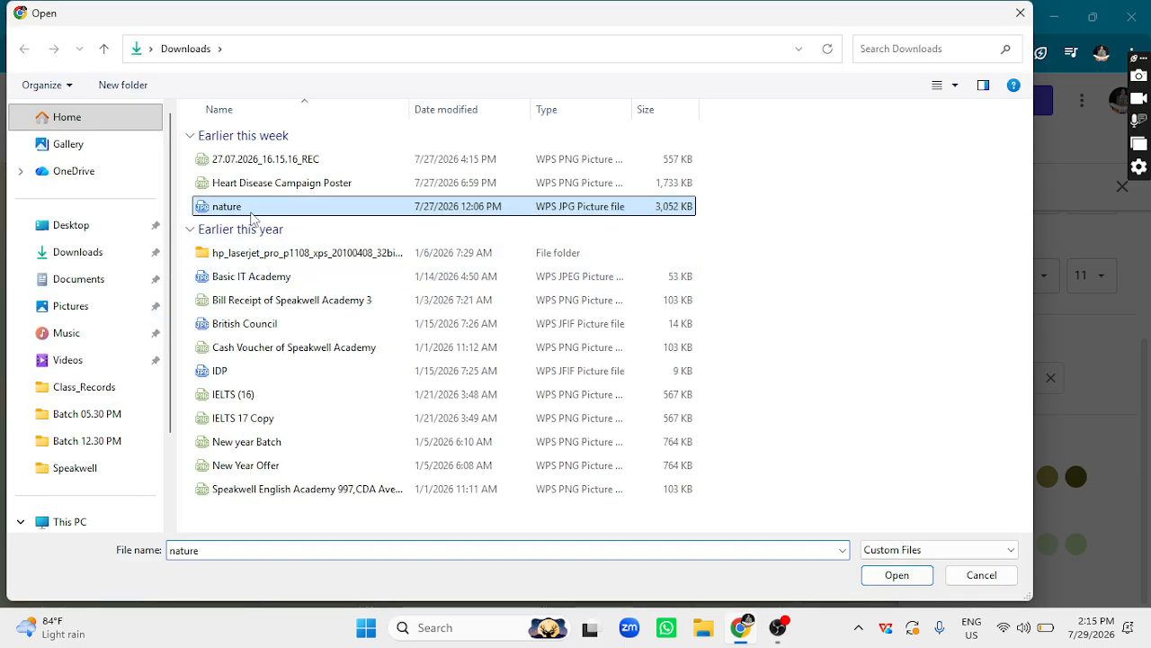
pyautogui.click(900, 576)
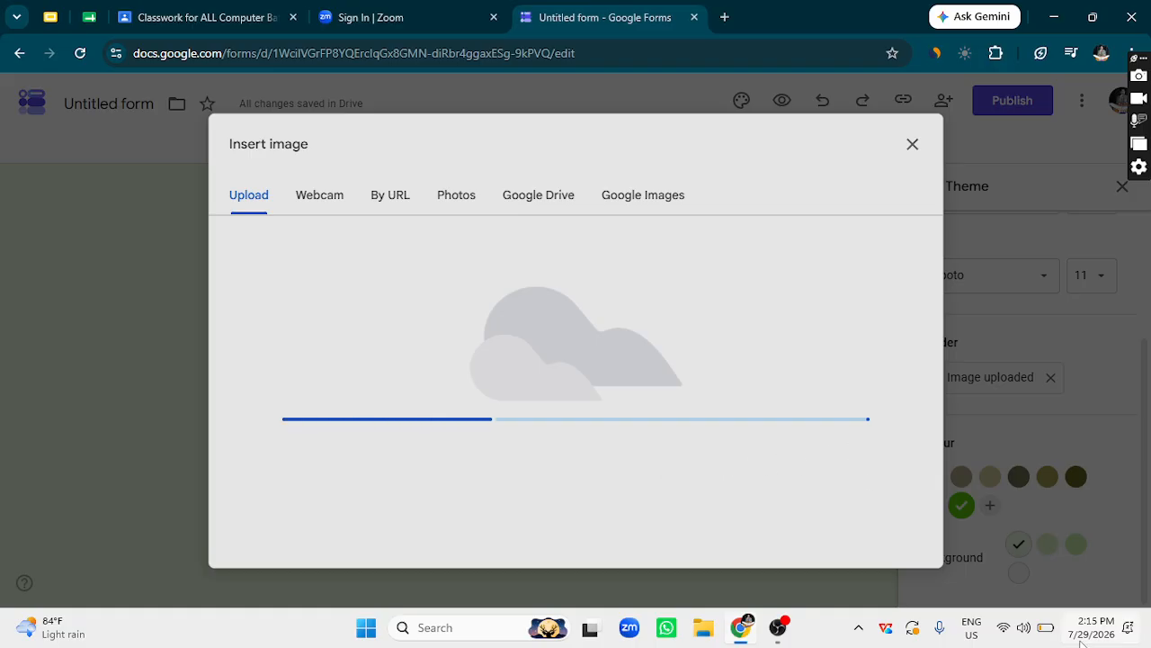
pyautogui.click(1044, 630)
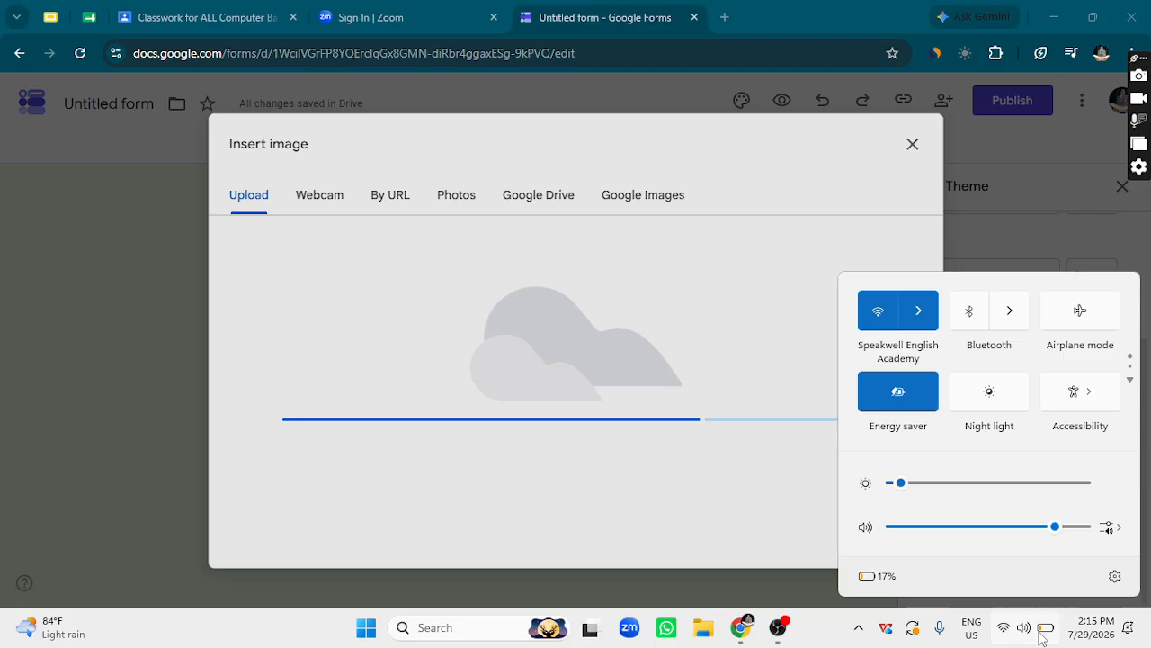
pyautogui.click(1042, 634)
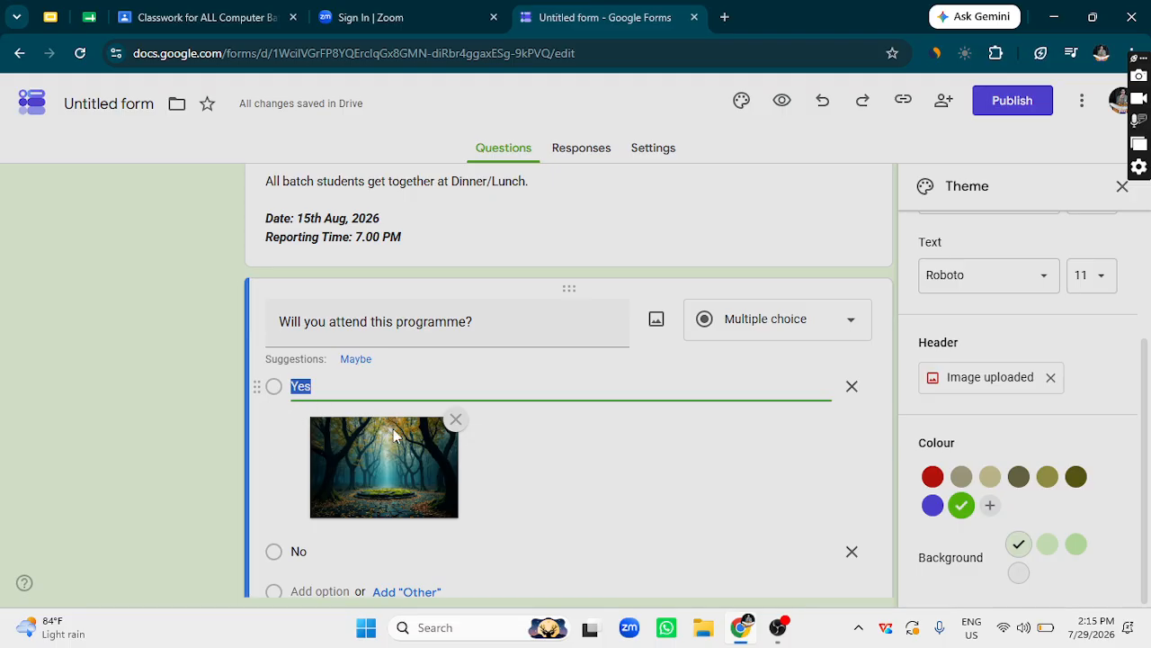
pyautogui.scroll(-1, 411, 504)
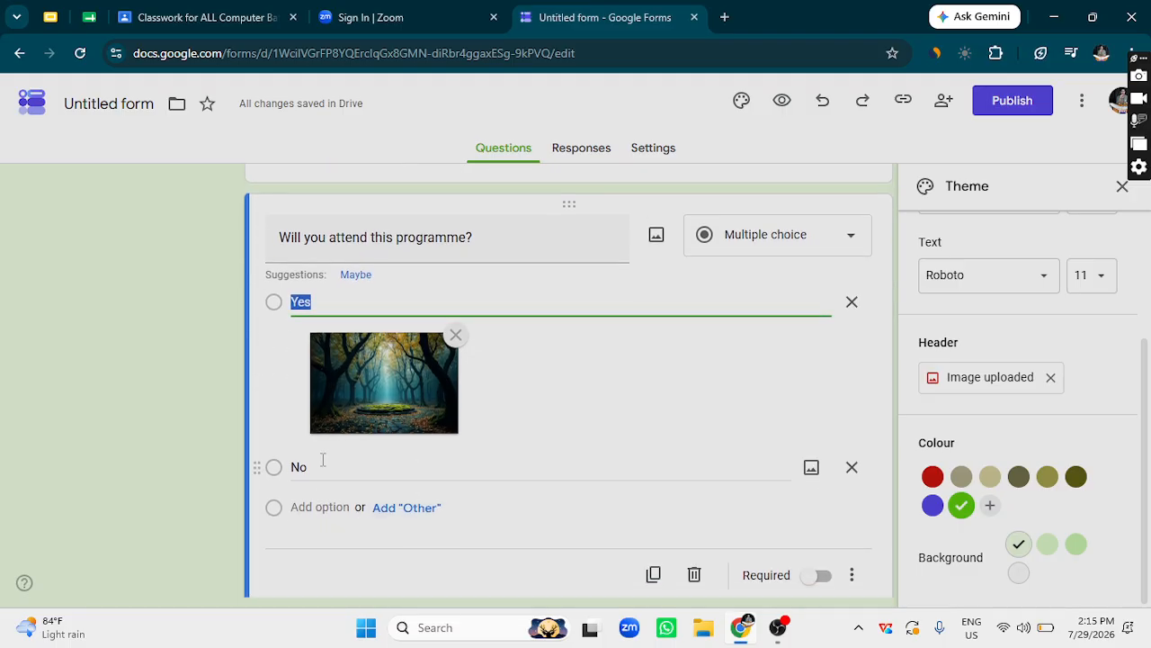
pyautogui.click(455, 336)
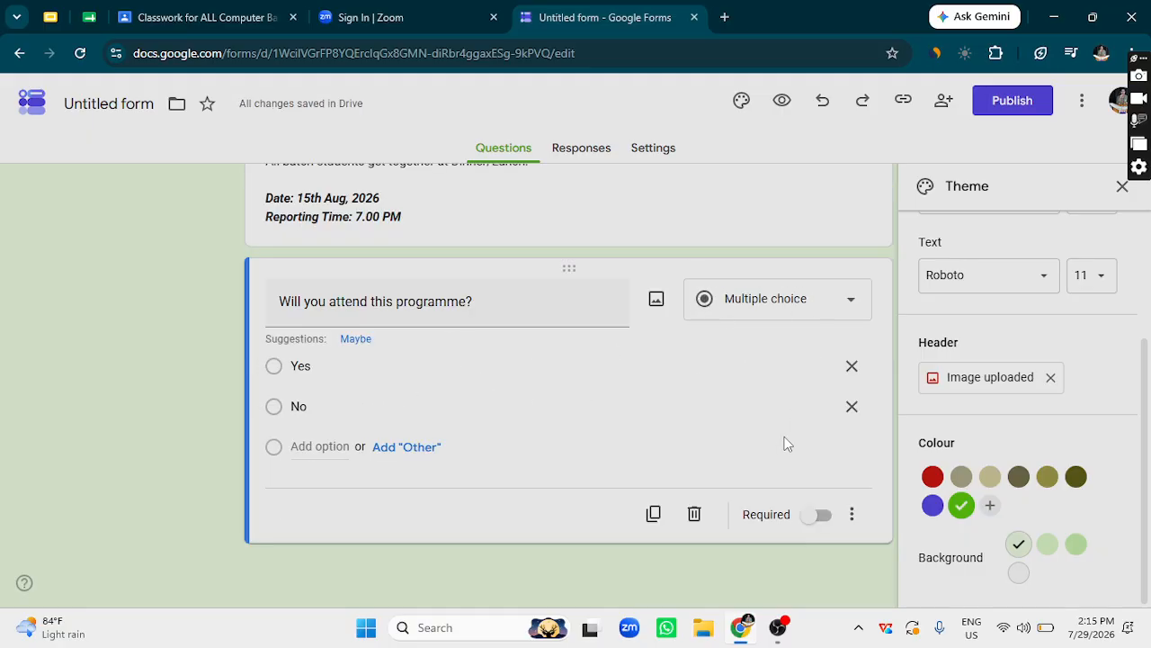
# Make the "Will you attend this programme?" question required.
pyautogui.click(820, 521)
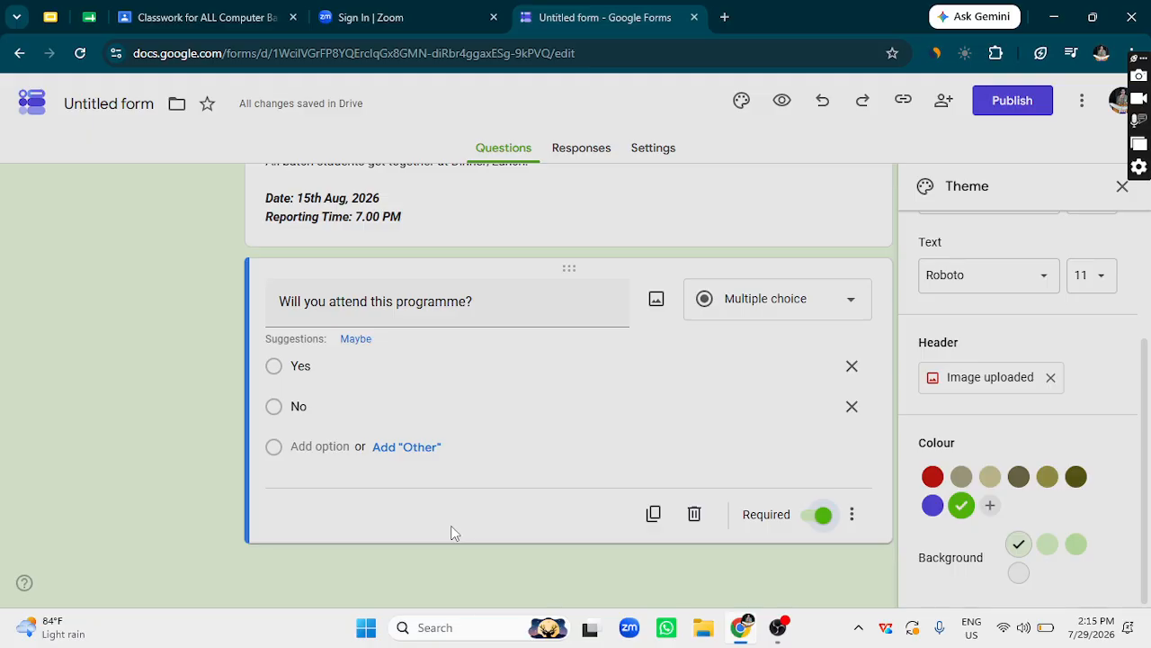
pyautogui.click(821, 516)
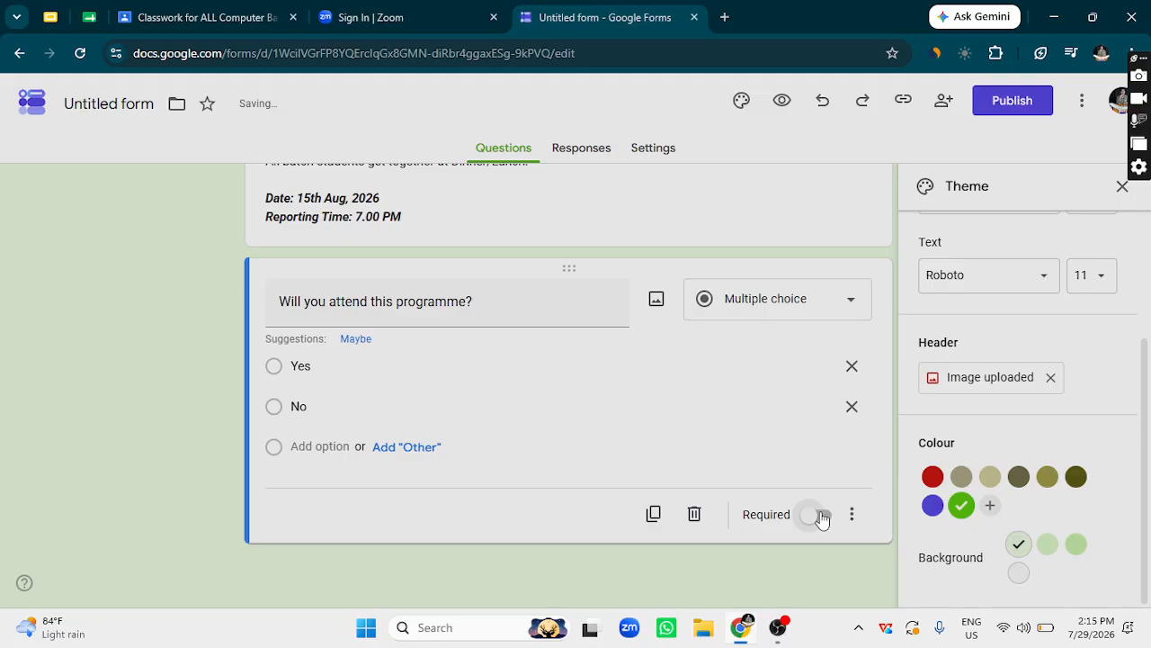
pyautogui.click(820, 515)
pyautogui.click(852, 513)
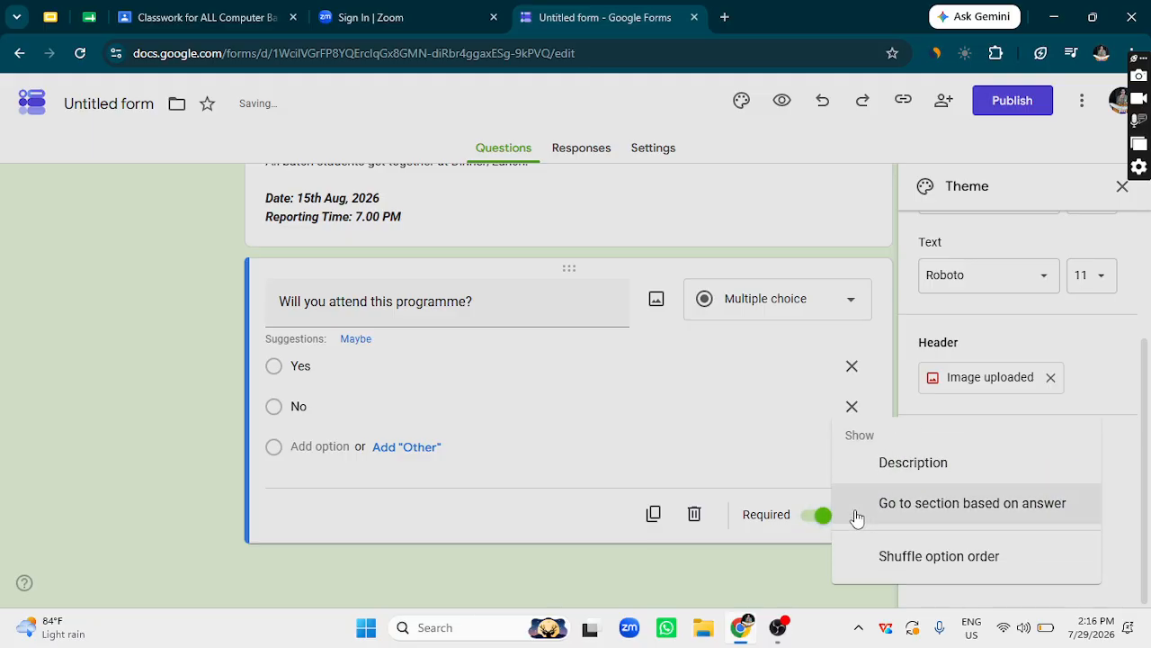
pyautogui.click(642, 463)
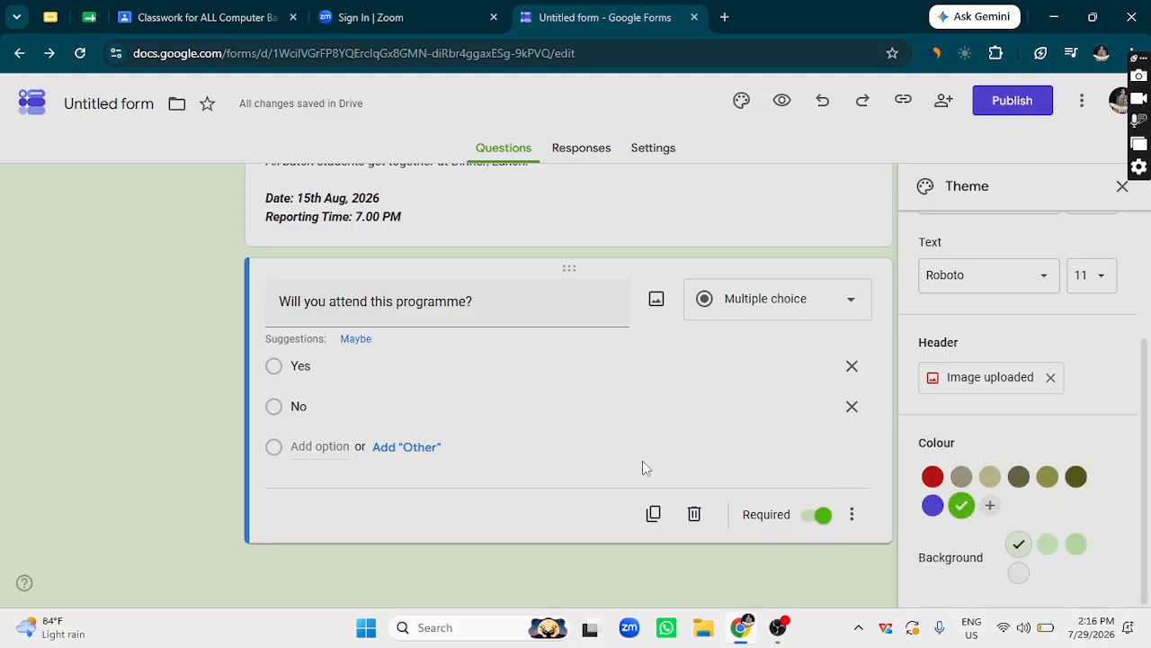
pyautogui.click(351, 370)
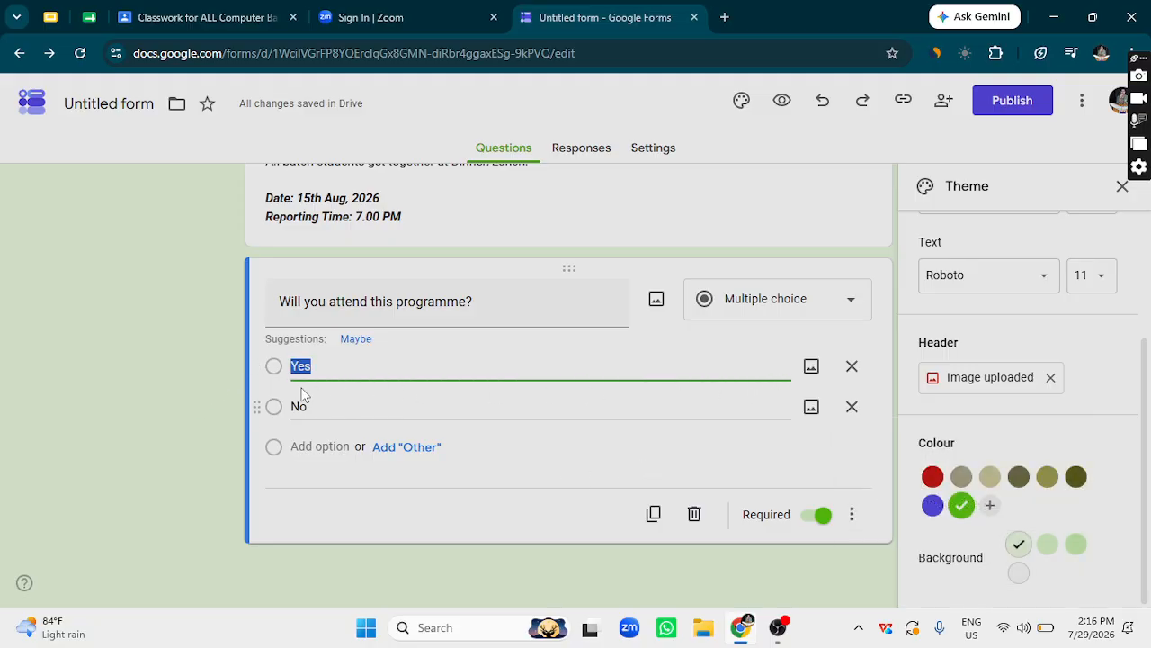
pyautogui.moveTo(261, 378)
pyautogui.mouseDown()
pyautogui.moveTo(263, 406)
pyautogui.moveTo(274, 368)
pyautogui.mouseUp()
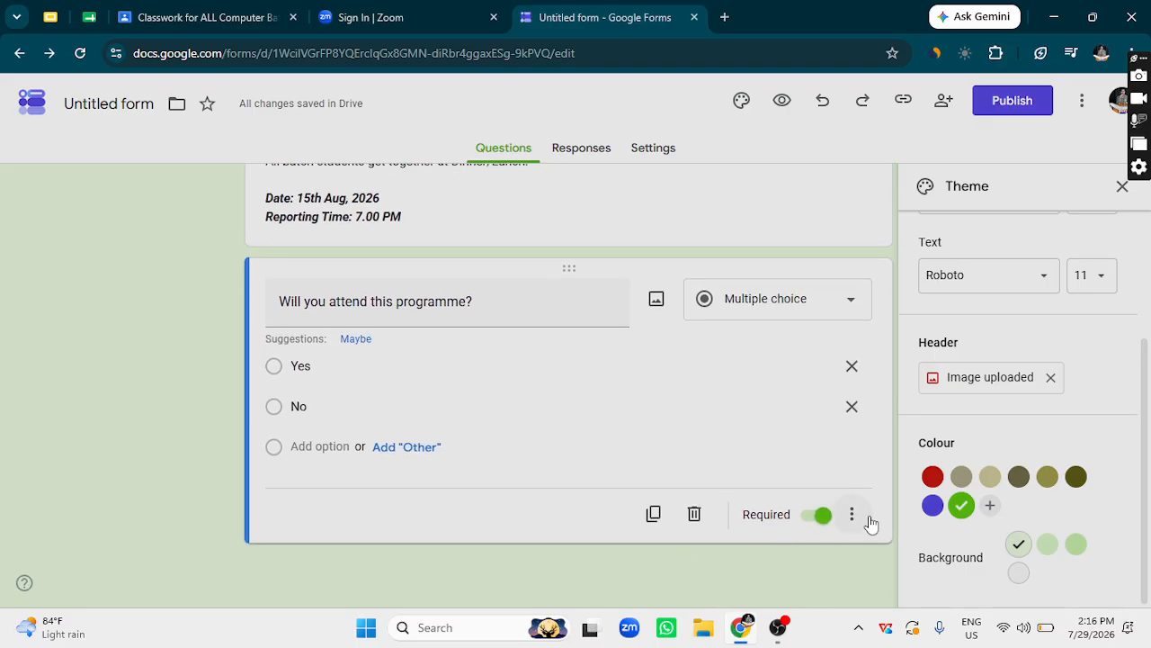
pyautogui.click(853, 515)
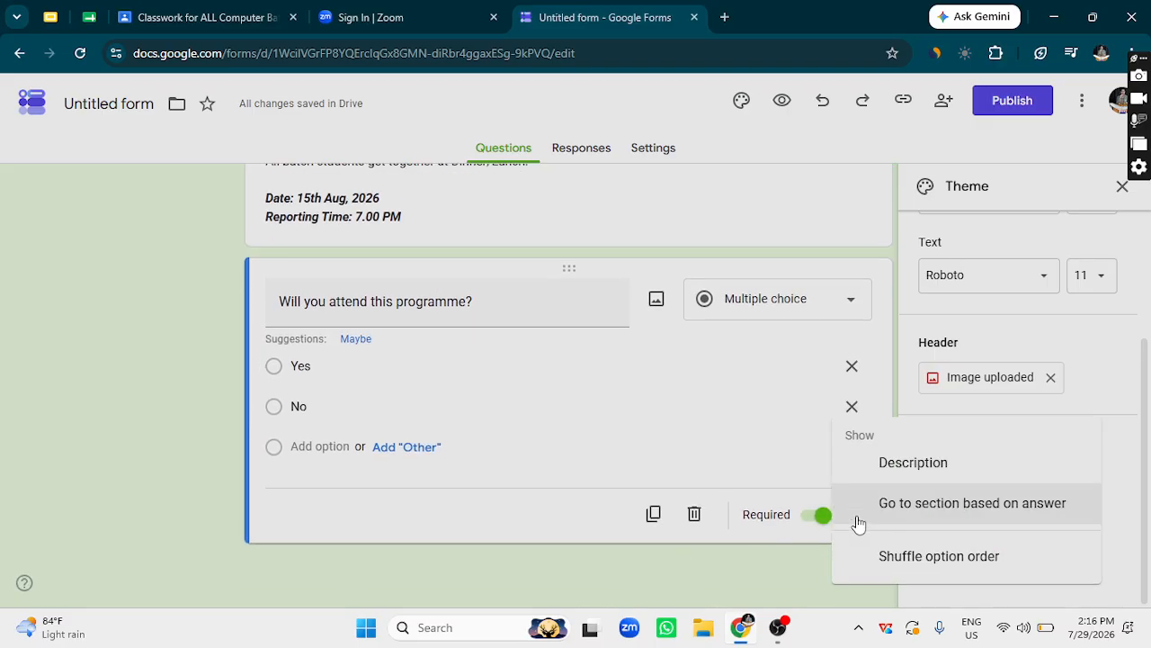
pyautogui.click(472, 538)
pyautogui.scroll(2, 477, 521)
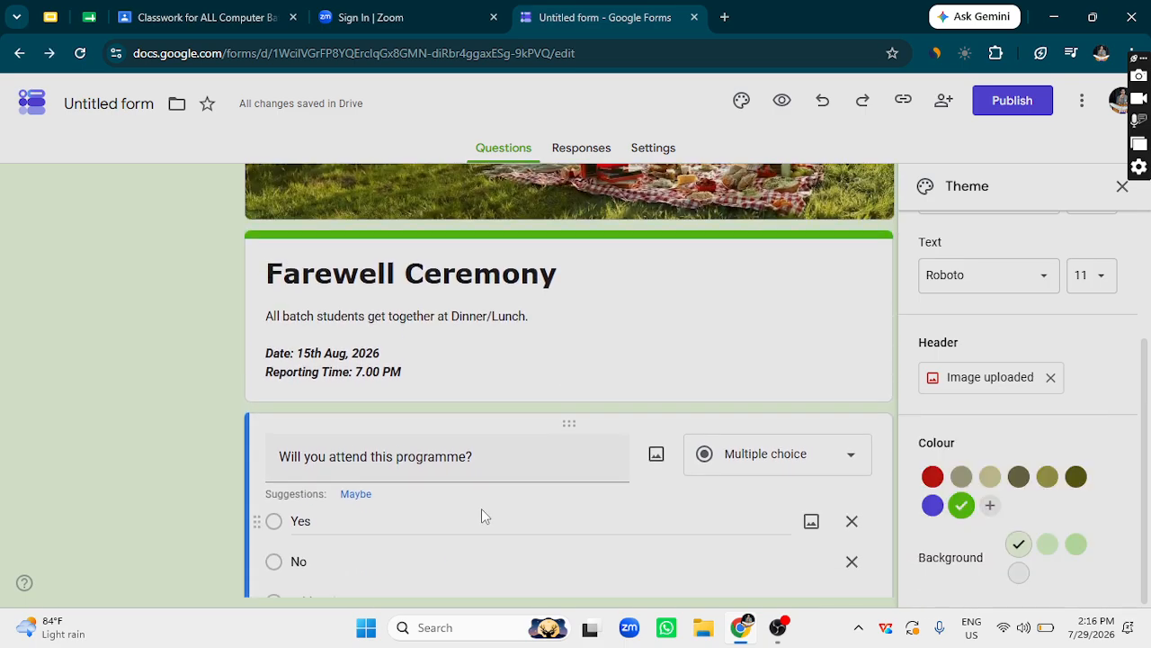
pyautogui.scroll(-2, 483, 516)
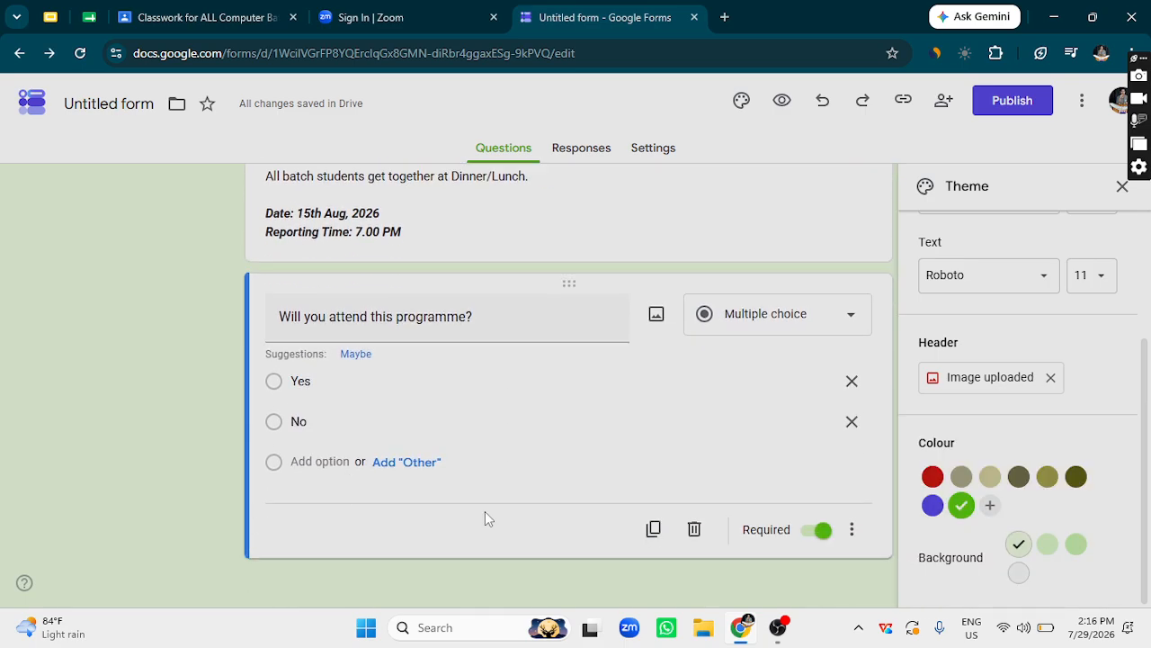
# Duplicate the "Will you attend this programme?" question and set the copy's type to Short answer.
pyautogui.click(653, 517)
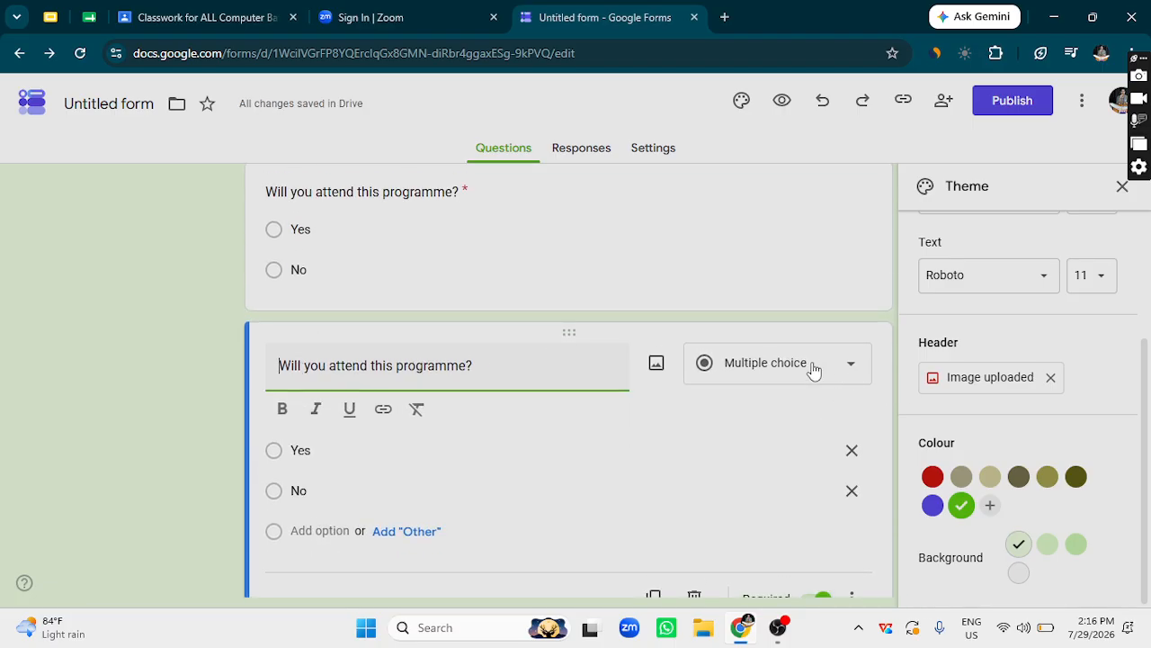
pyautogui.click(812, 369)
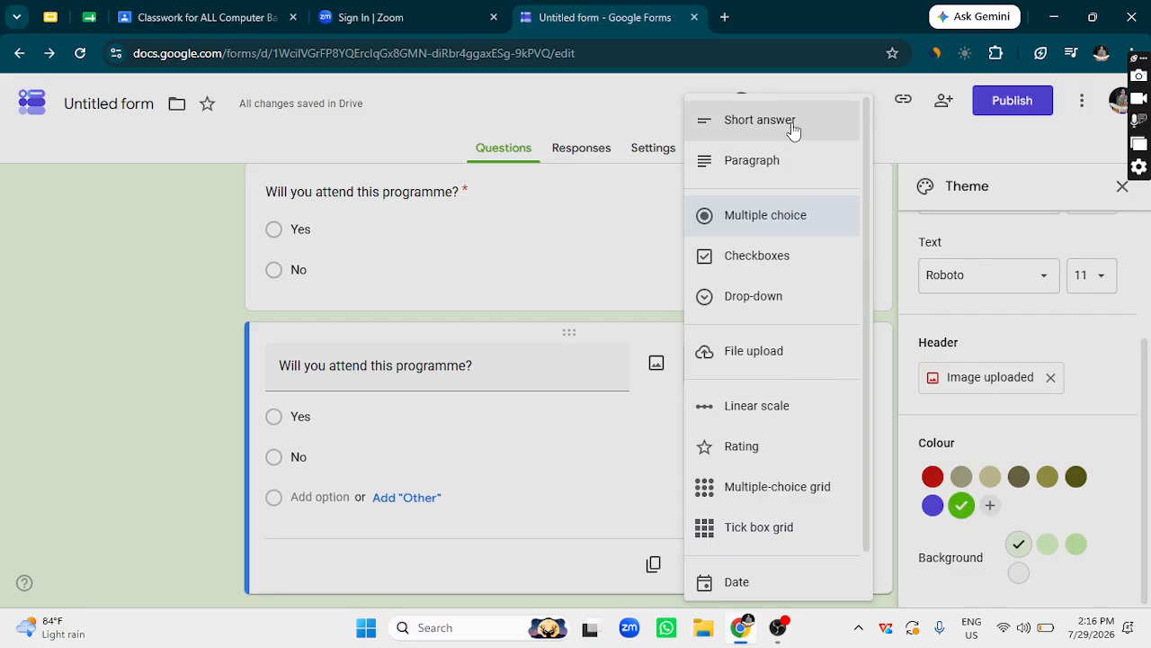
pyautogui.click(792, 126)
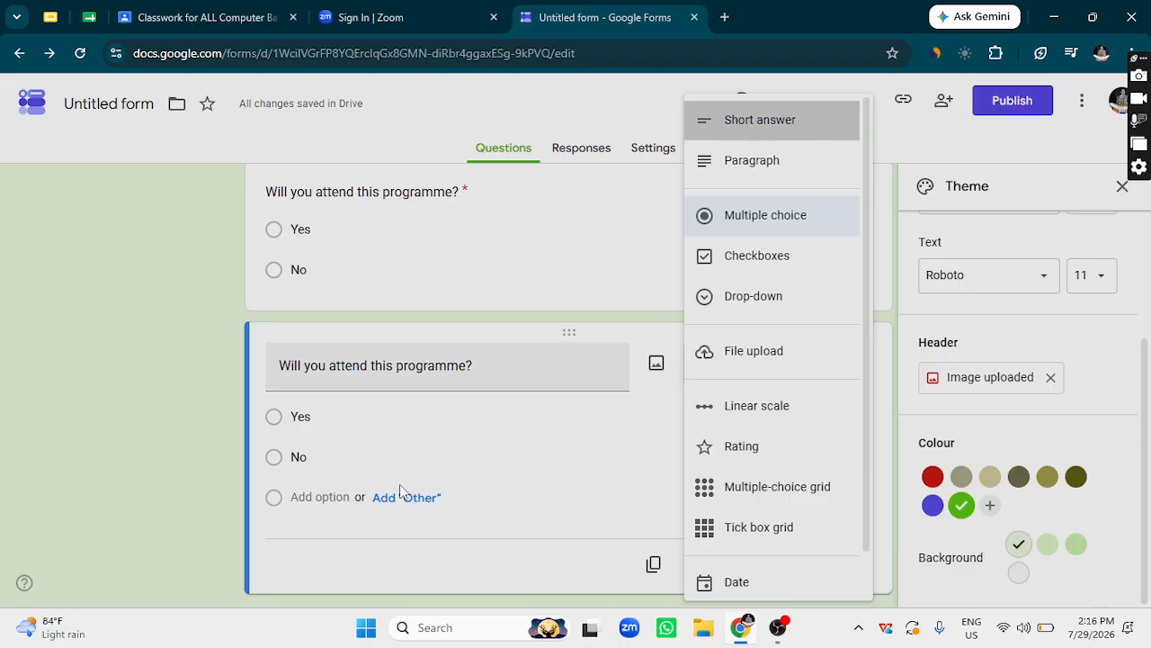
# Replace the duplicated question's title with "What time in will you prefered?".
pyautogui.tripleClick(511, 387)
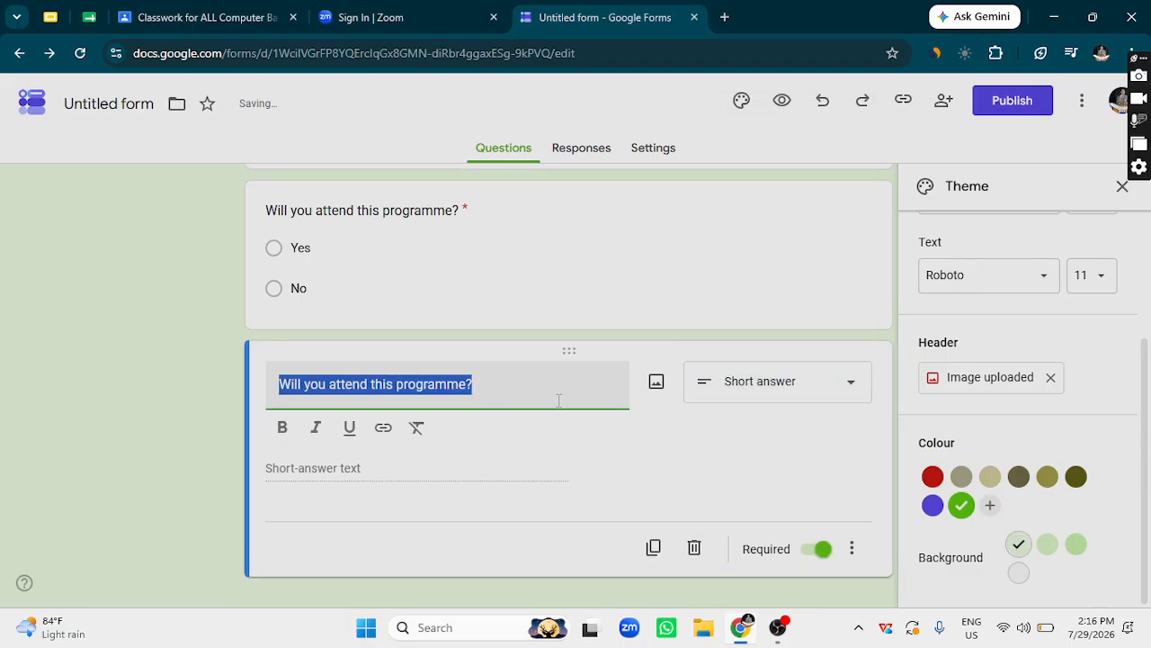
pyautogui.click(528, 392)
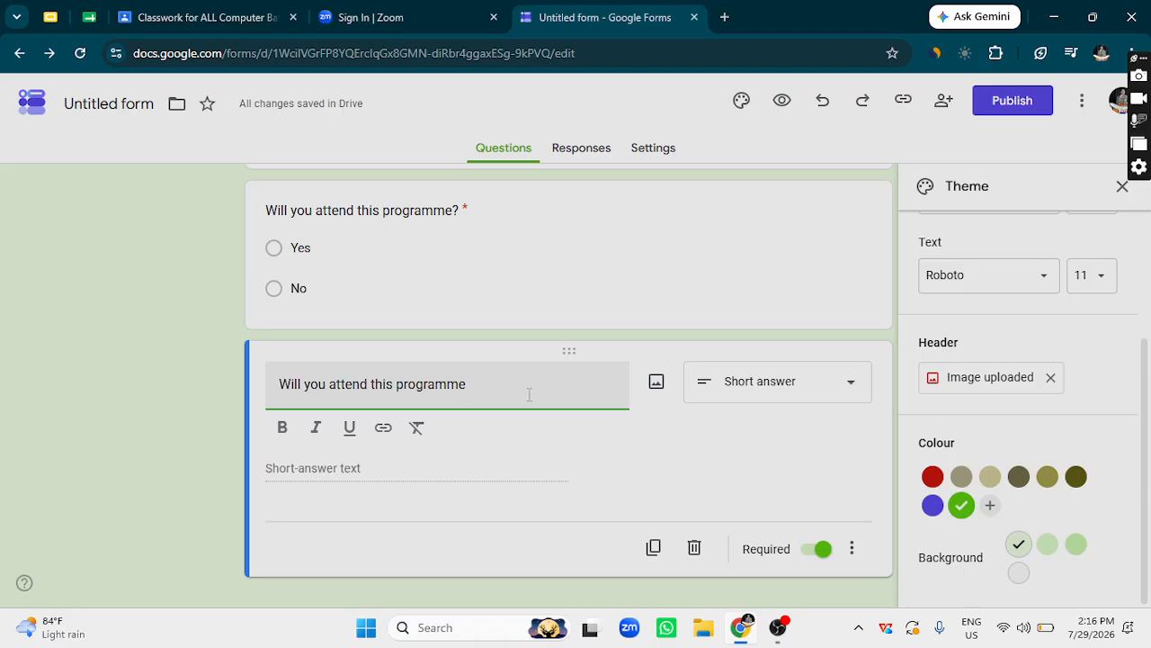
pyautogui.press('BackSpace')
pyautogui.press('BackSpace')
pyautogui.press('BackSpace')
pyautogui.press('BackSpace')
pyautogui.press('BackSpace')
pyautogui.press('BackSpace')
pyautogui.press('BackSpace')
pyautogui.press('BackSpace')
pyautogui.press('BackSpace')
pyautogui.press('BackSpace')
pyautogui.press('BackSpace')
pyautogui.press('BackSpace')
pyautogui.press('BackSpace')
pyautogui.press('BackSpace')
pyautogui.press('BackSpace')
pyautogui.press('BackSpace')
pyautogui.press('BackSpace')
pyautogui.press('BackSpace')
pyautogui.press('BackSpace')
pyautogui.press('BackSpace')
pyautogui.write('W')
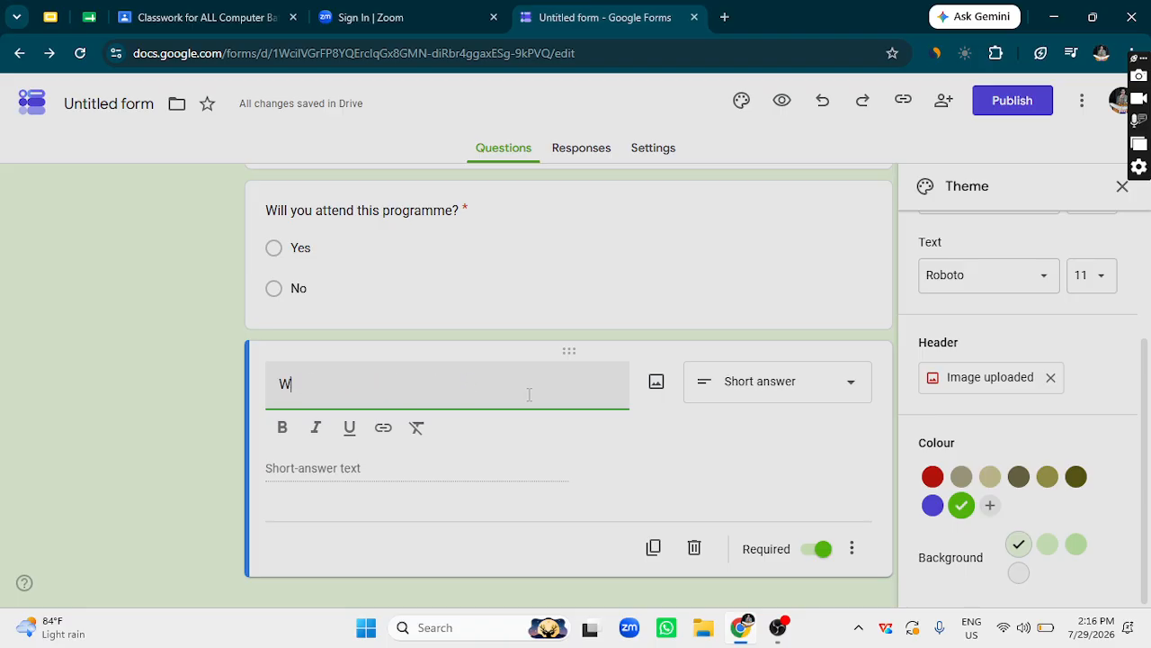
pyautogui.write('hat time')
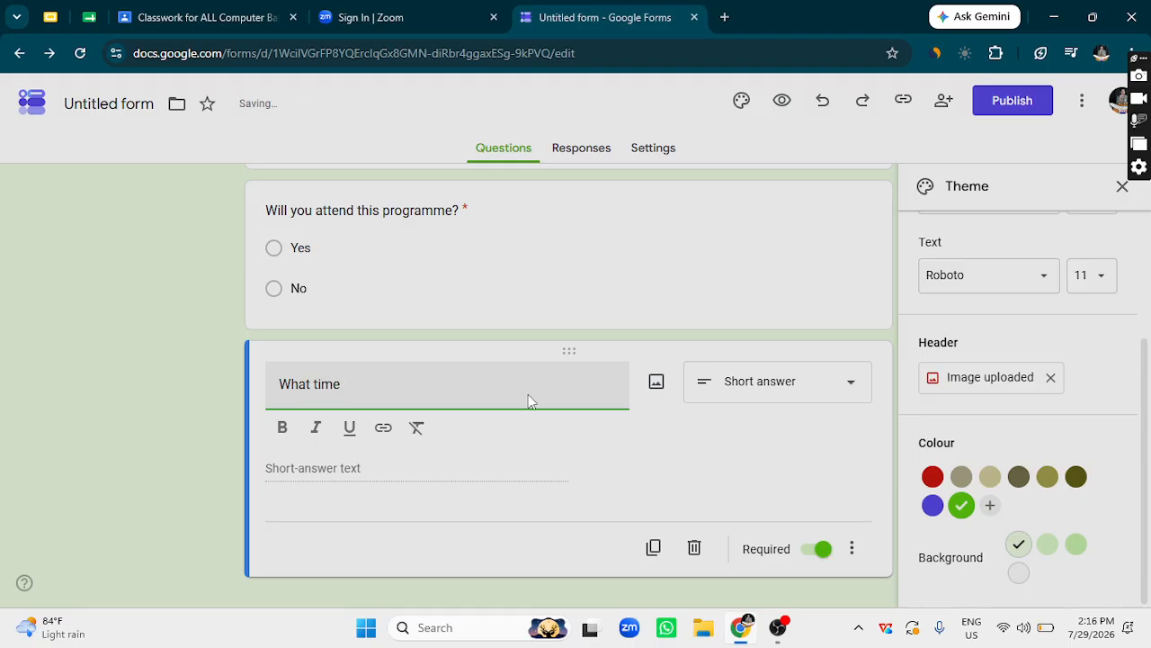
pyautogui.write(' in wil')
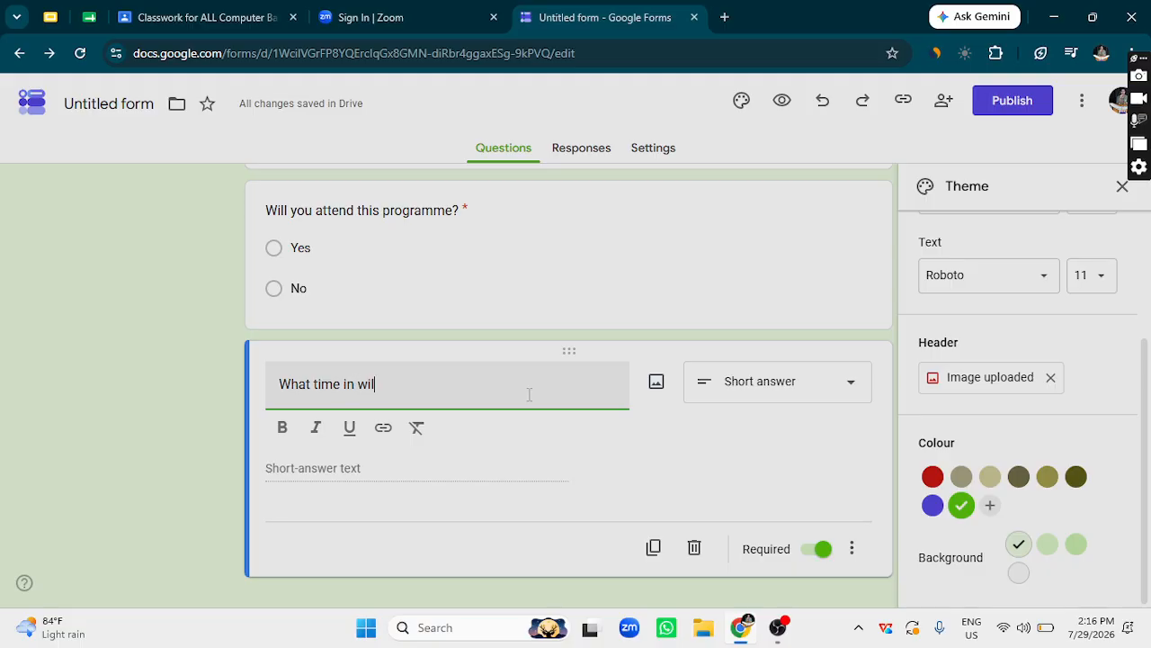
pyautogui.write('l you')
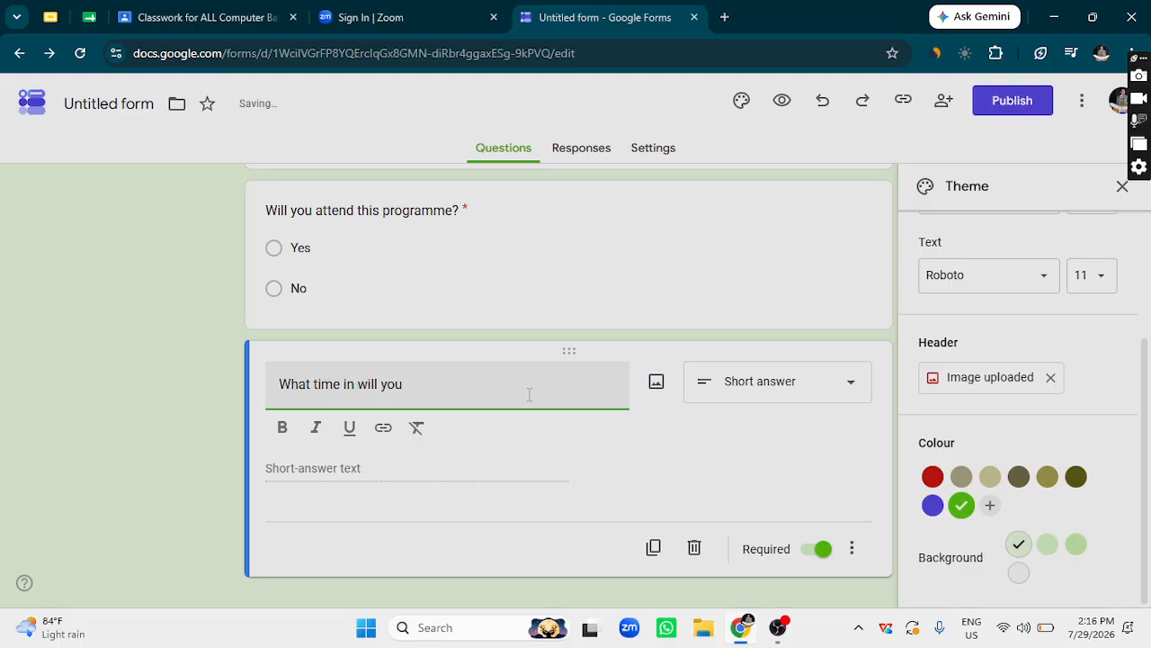
pyautogui.write(' prefered?')
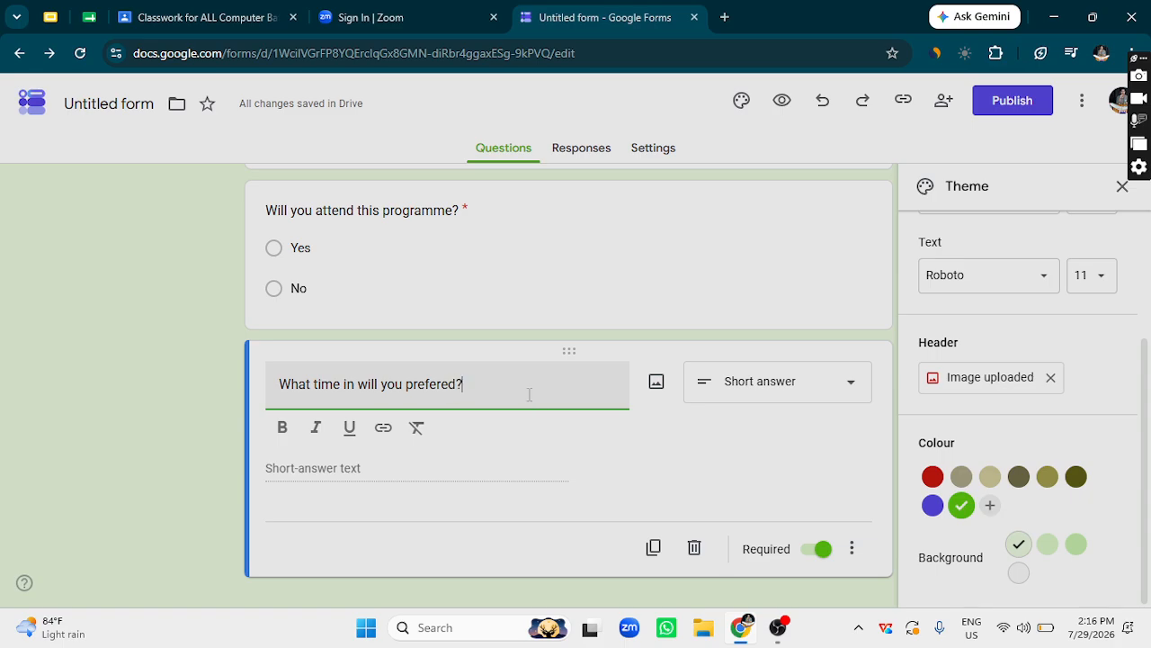
# Replace the word "in" with "at" in the short-answer question's title.
pyautogui.press('Left')
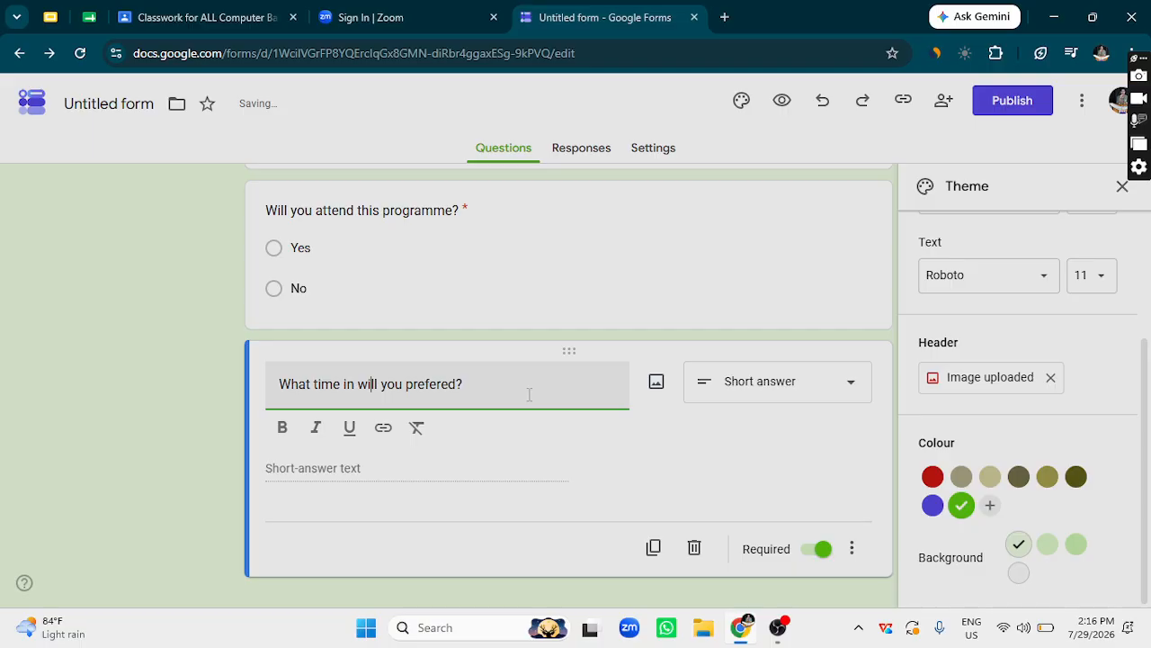
pyautogui.press('Delete')
pyautogui.press('BackSpace')
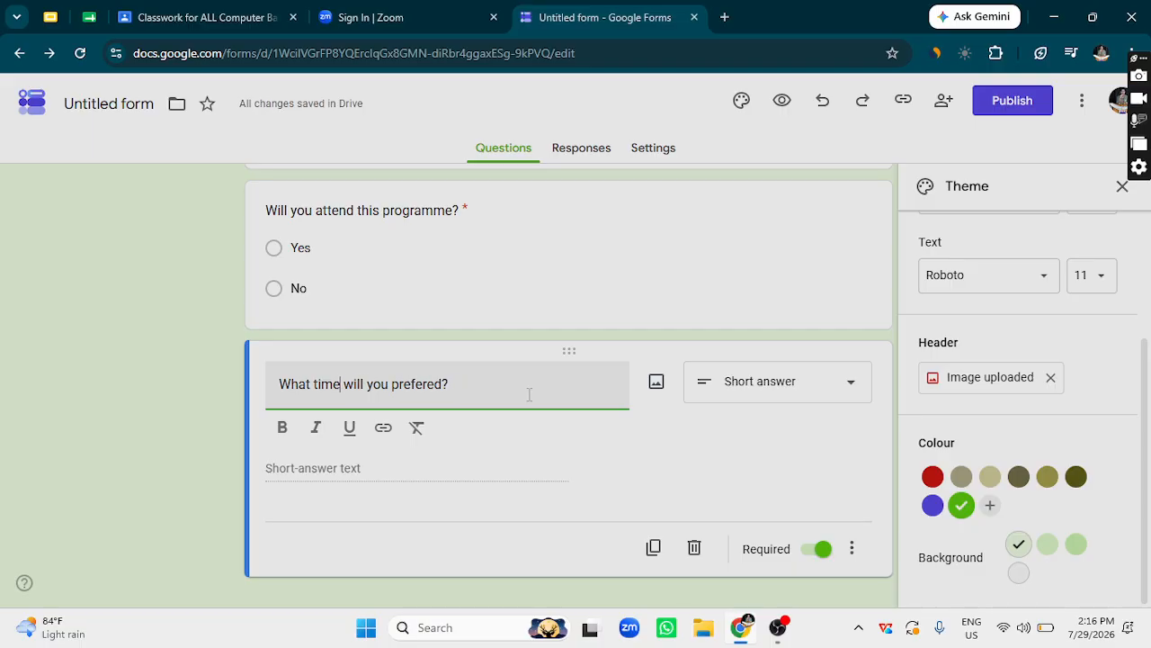
pyautogui.write('at')
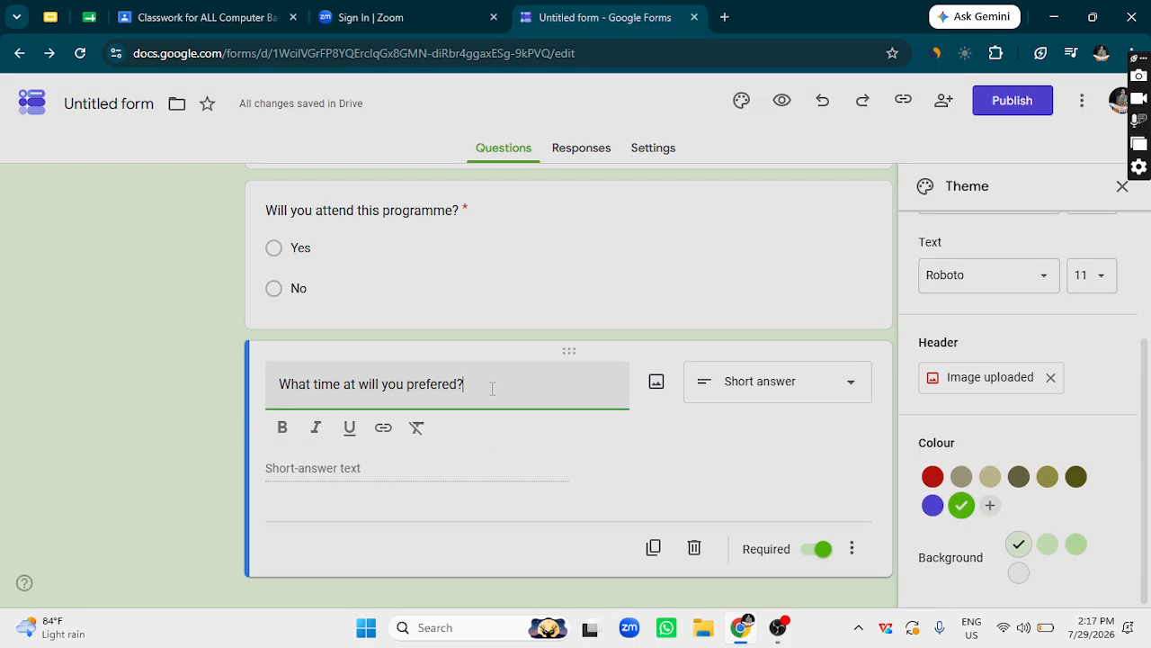
# Make the short-answer question's title bold and correct its wording to "What time at will you prefer?".
pyautogui.moveTo(491, 386); pyautogui.dragTo(245, 394)
pyautogui.click(282, 430)
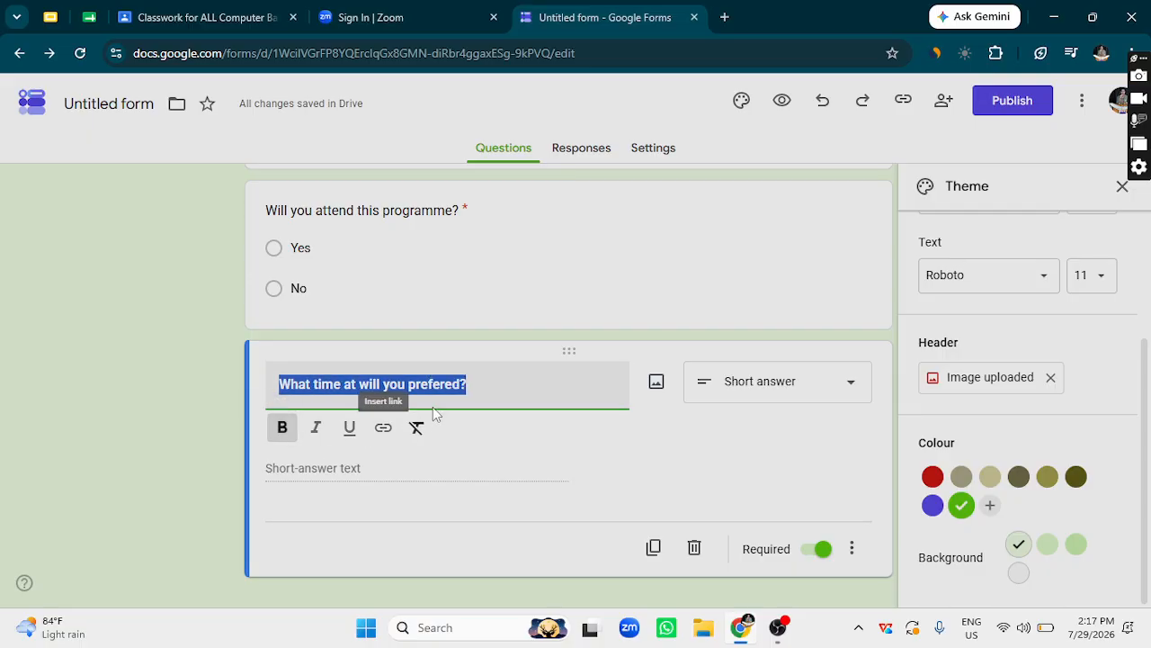
pyautogui.click(505, 385)
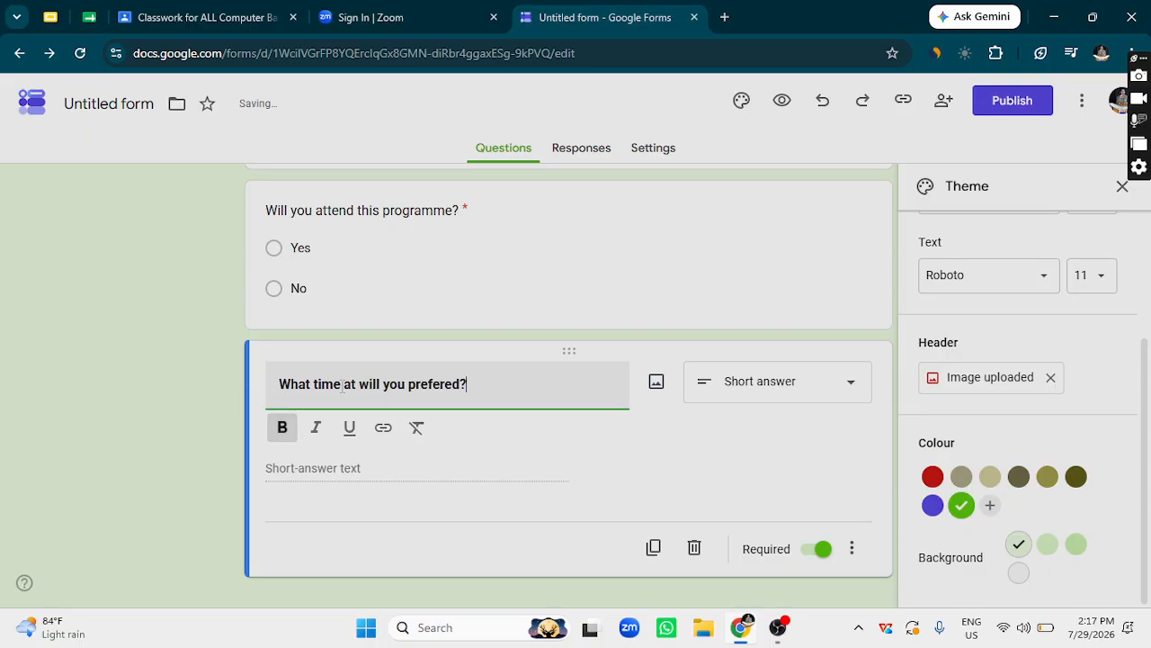
pyautogui.click(380, 379)
pyautogui.doubleClick(372, 385)
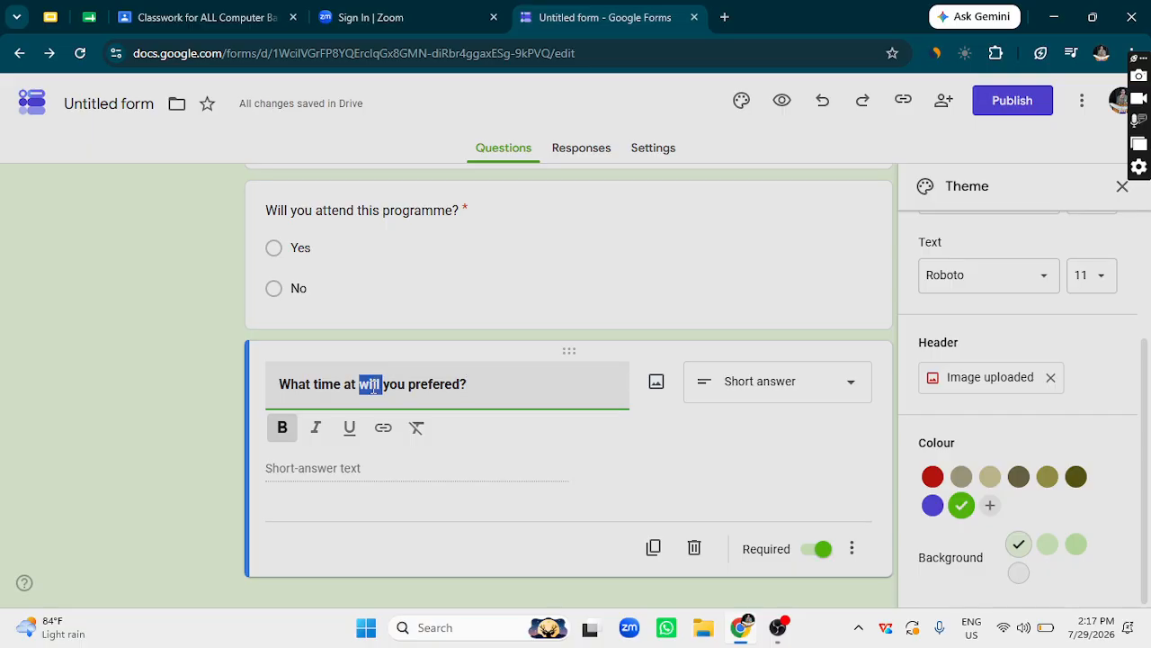
pyautogui.click(443, 384)
pyautogui.click(464, 385)
pyautogui.press('BackSpace')
pyautogui.click(326, 473)
# Review the available question types and keep Short answer for the time question.
pyautogui.click(825, 387)
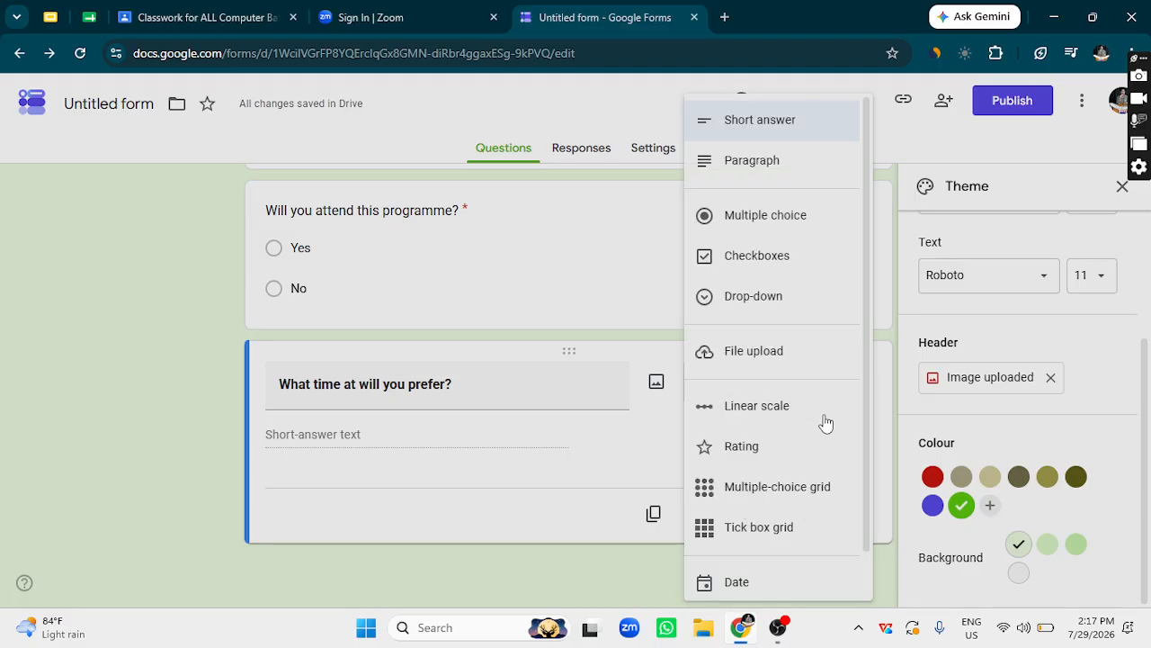
pyautogui.click(792, 117)
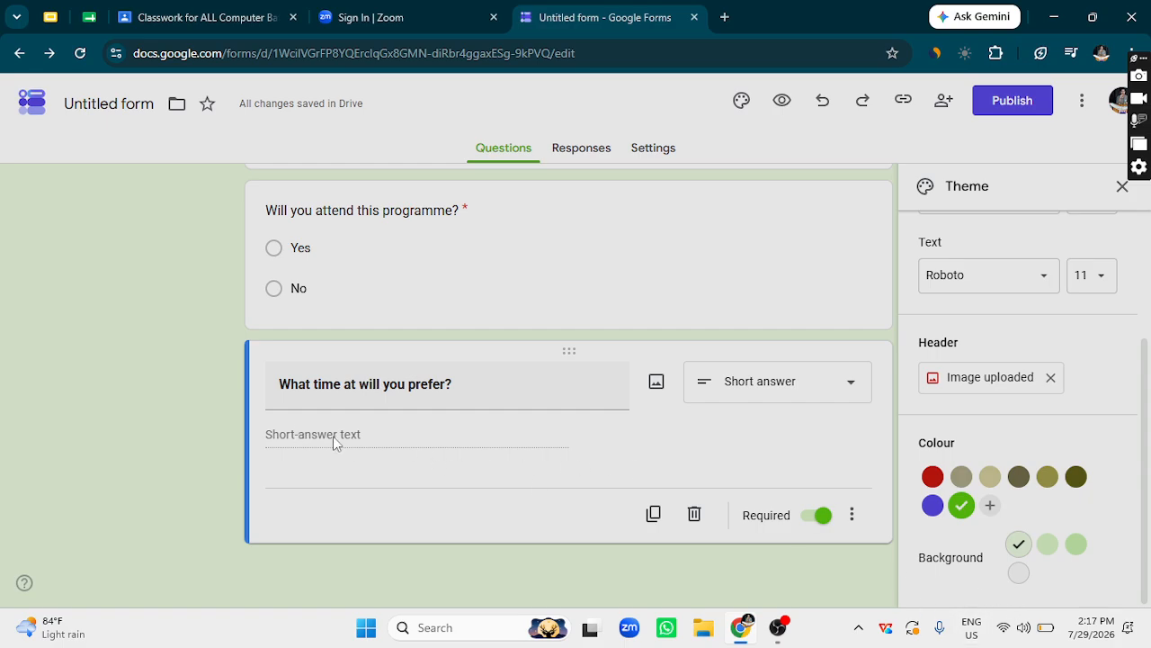
pyautogui.click(764, 404)
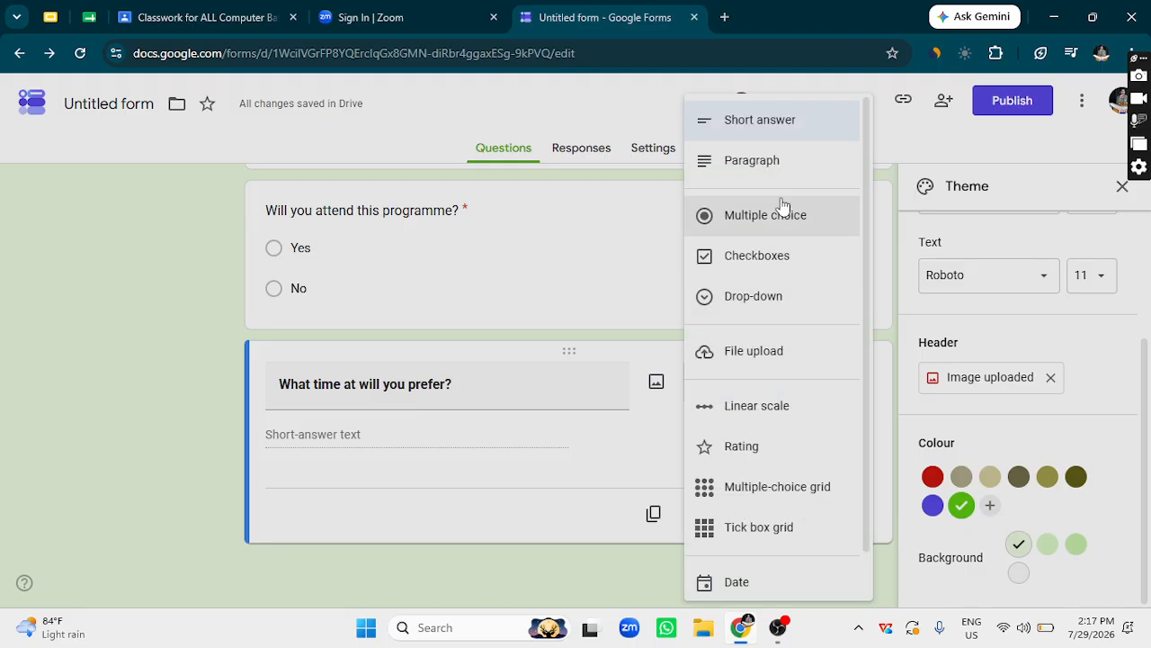
pyautogui.click(781, 120)
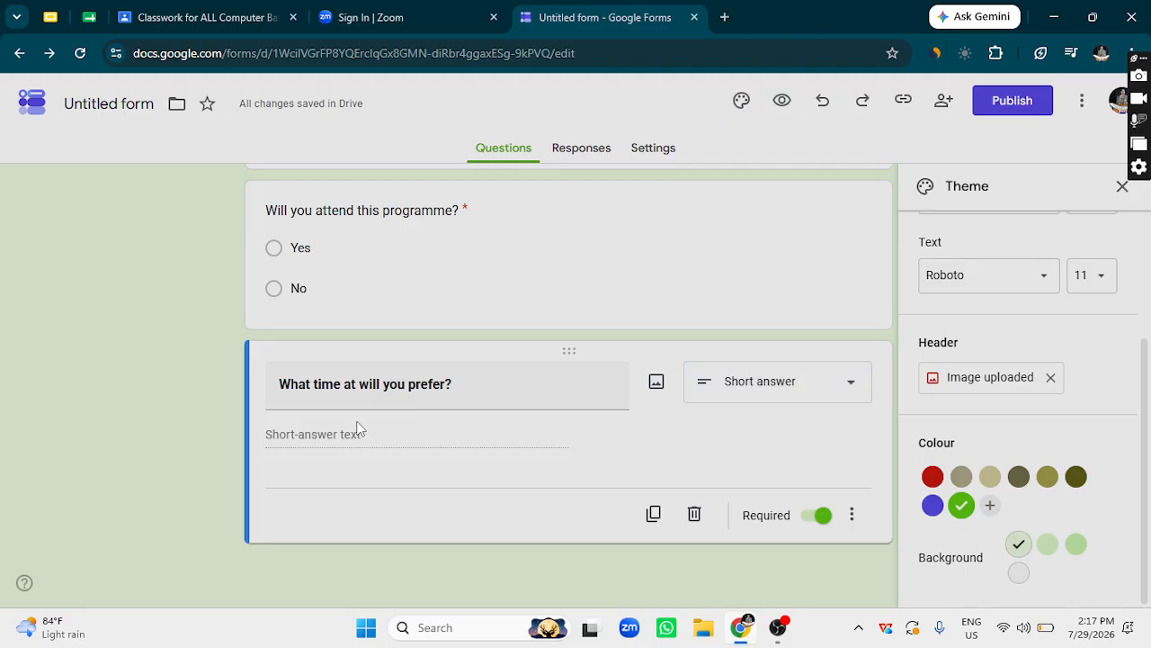
# Try the Checkboxes type for the time question, and switch it back to Short answer.
pyautogui.click(842, 393)
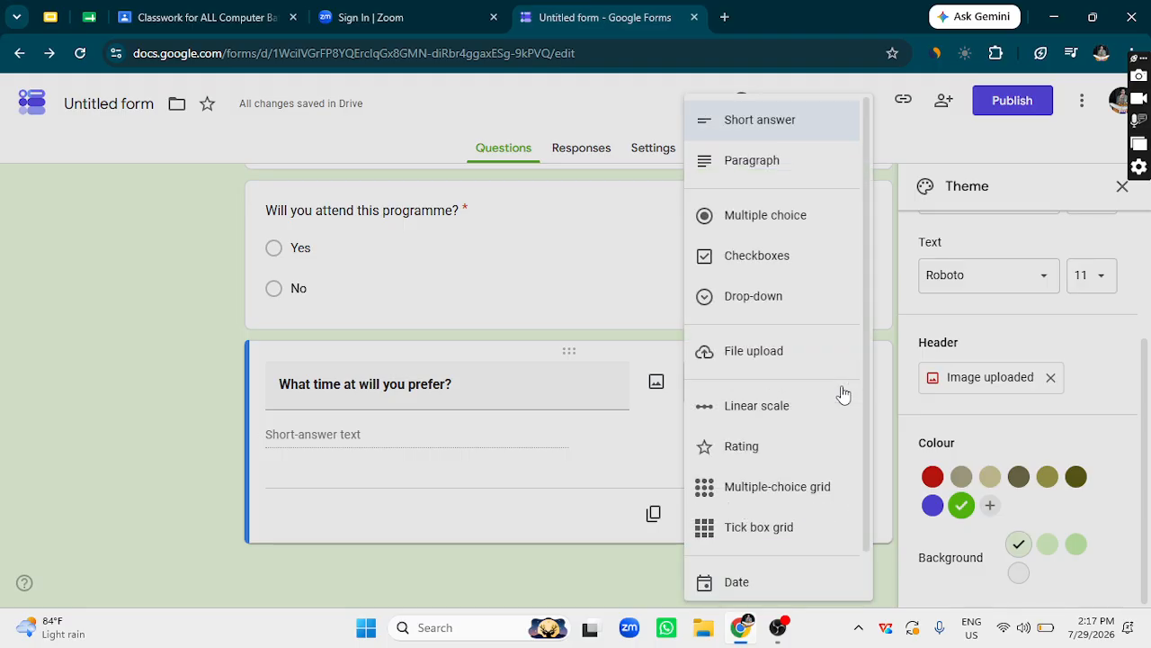
pyautogui.click(767, 259)
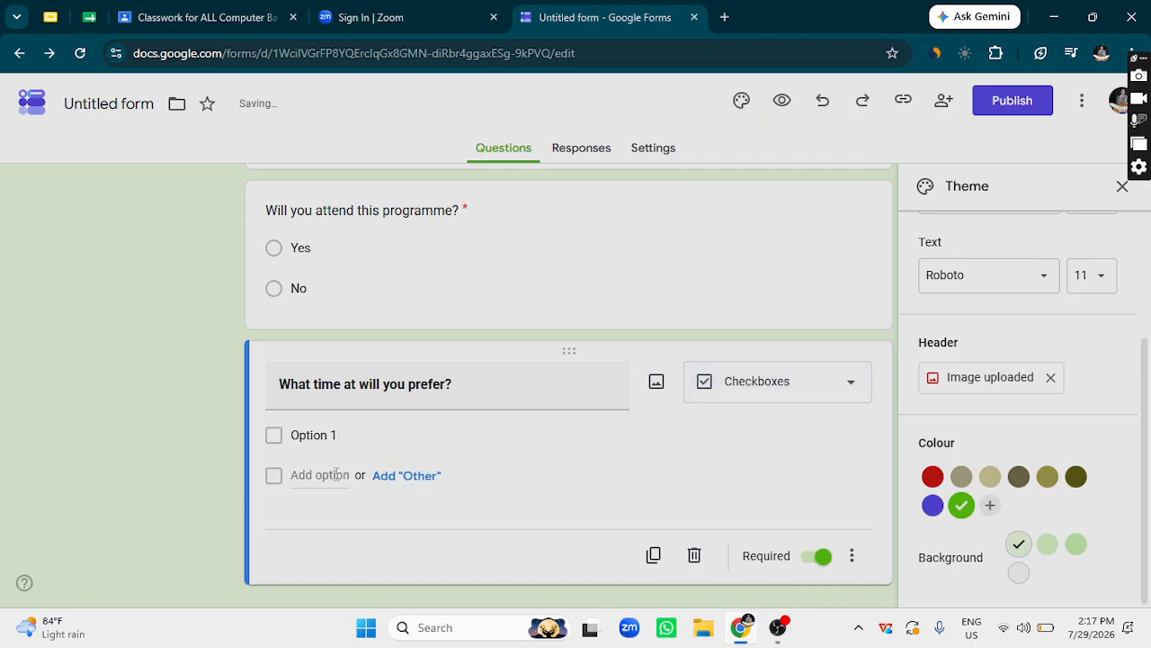
pyautogui.click(279, 437)
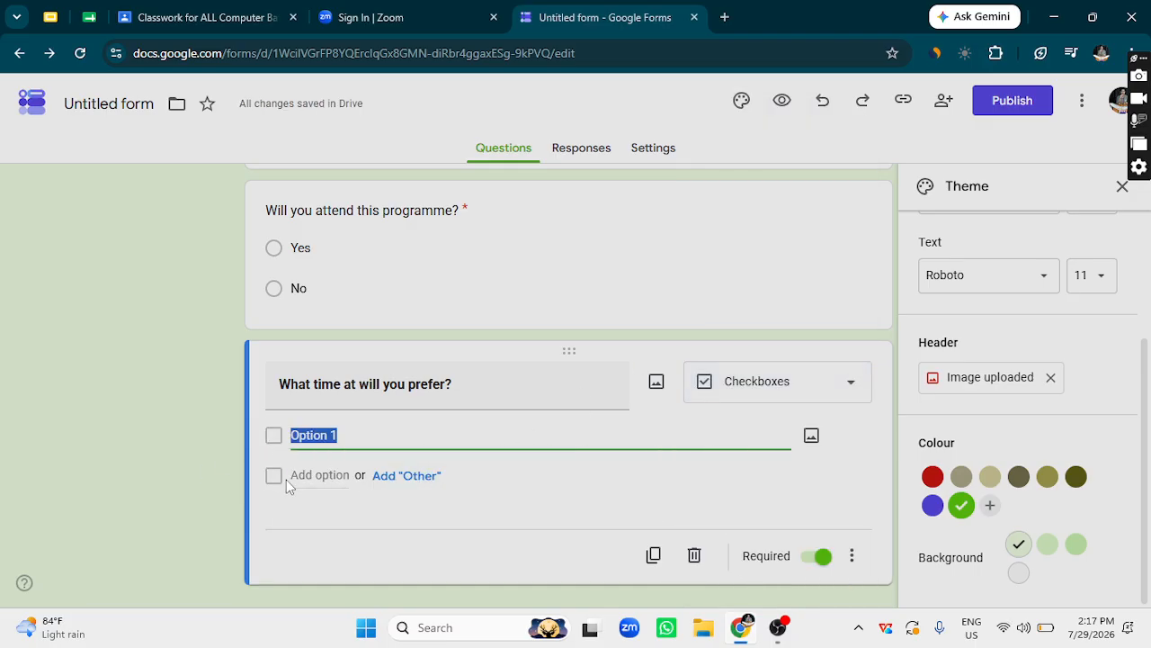
pyautogui.press('BackSpace')
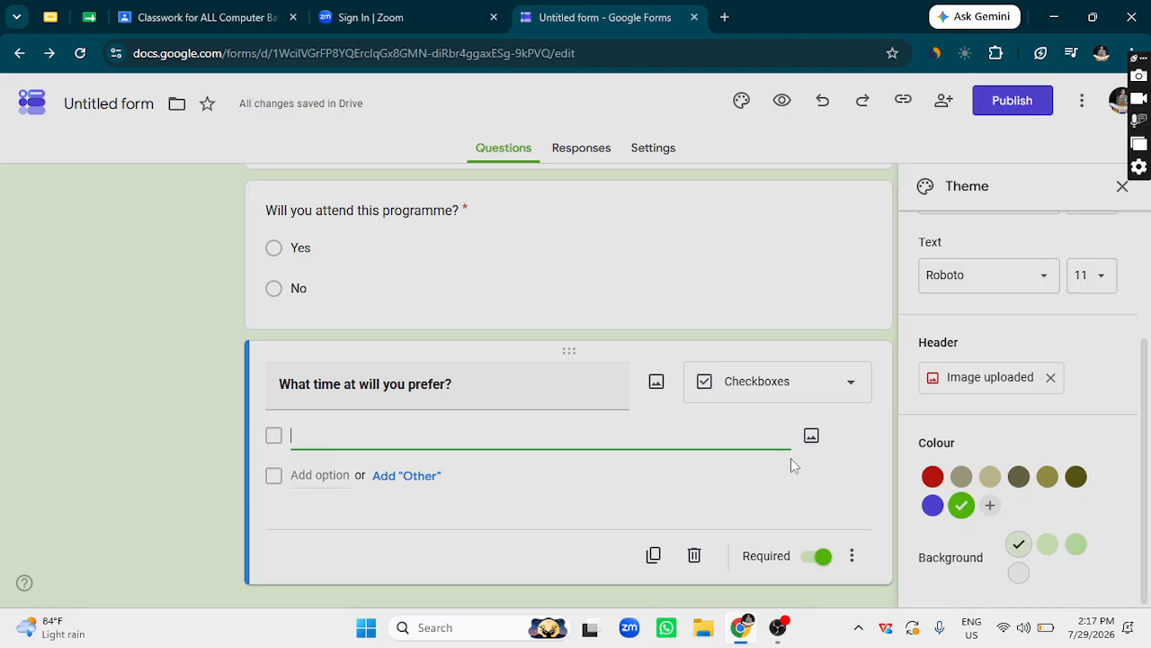
pyautogui.click(808, 460)
pyautogui.click(368, 447)
pyautogui.rightClick(368, 447)
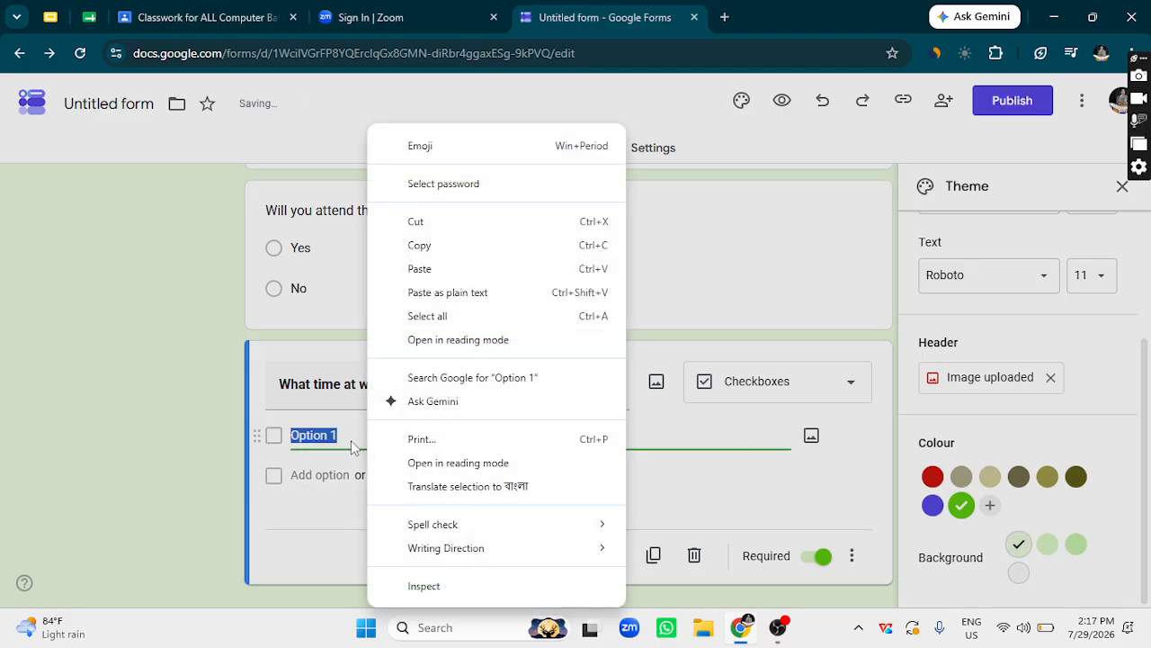
pyautogui.click(261, 436)
pyautogui.rightClick(259, 437)
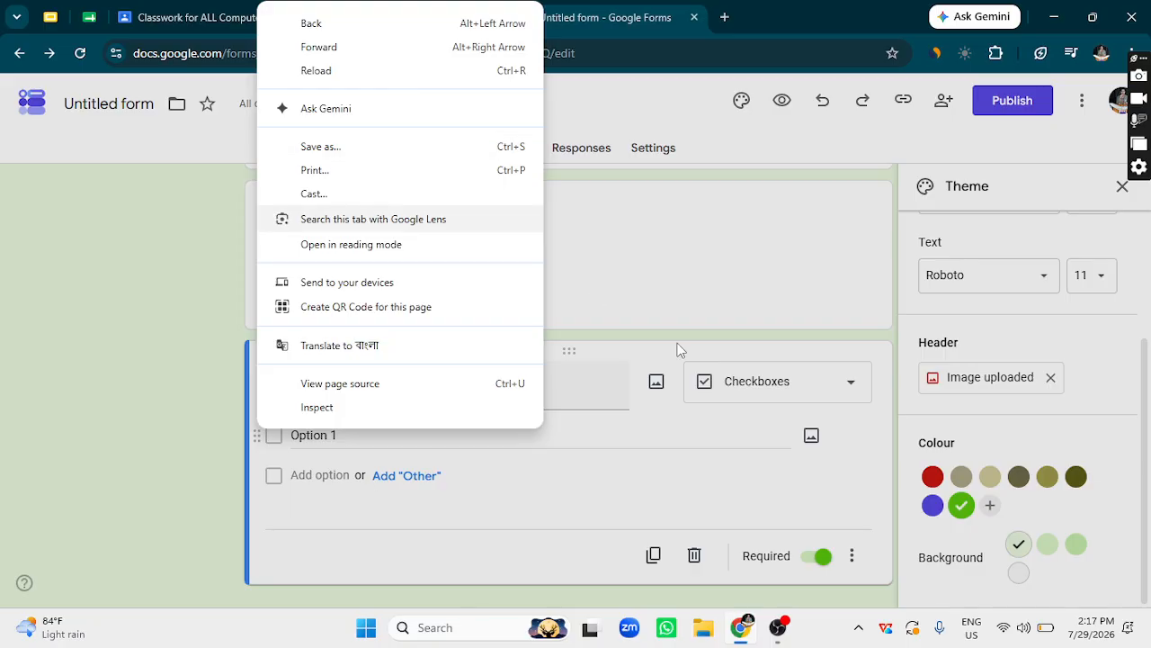
pyautogui.click(773, 395)
pyautogui.click(802, 393)
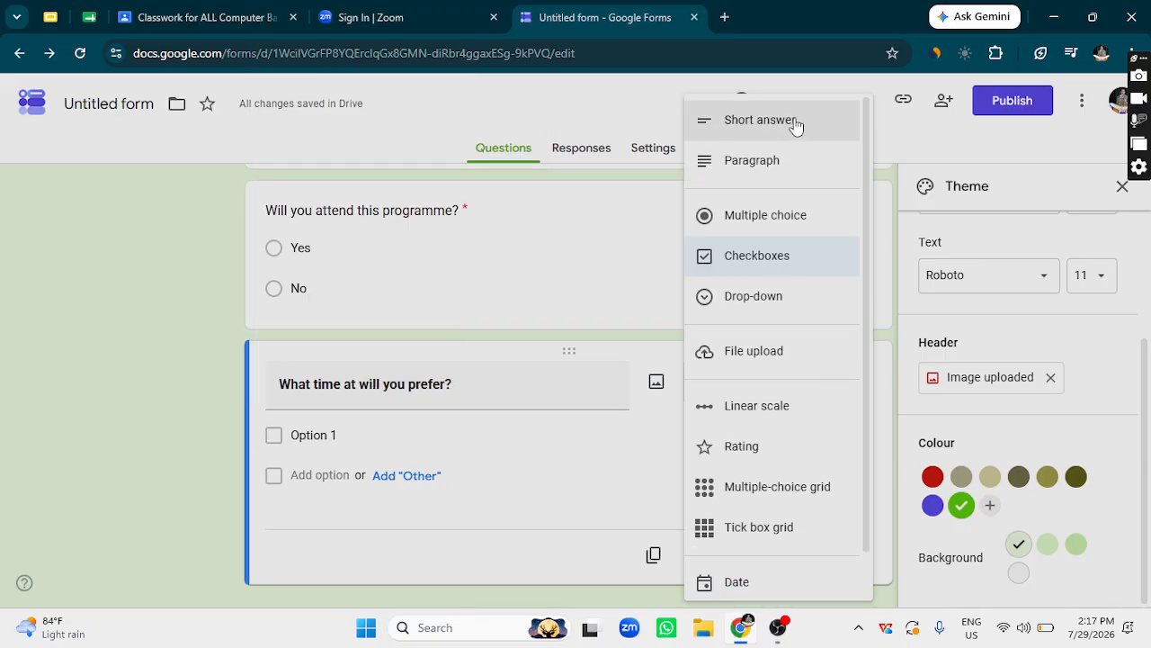
pyautogui.click(760, 119)
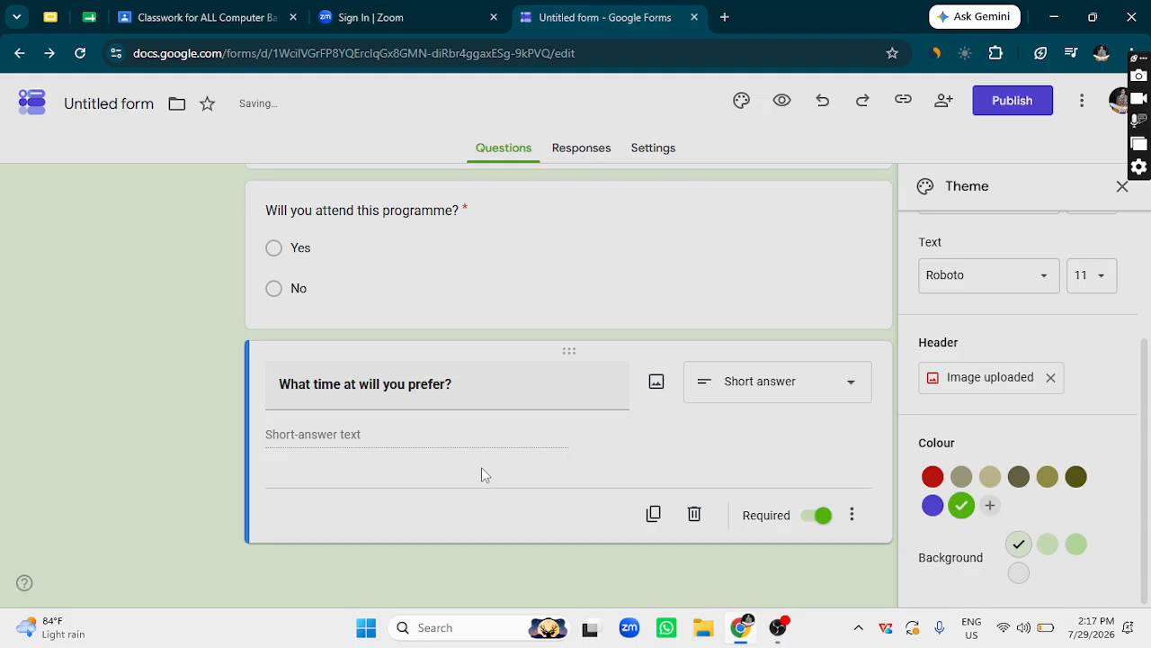
# Duplicate the time question, and make the title "Will you attend this programme?" of the attendance question bold.
pyautogui.click(653, 513)
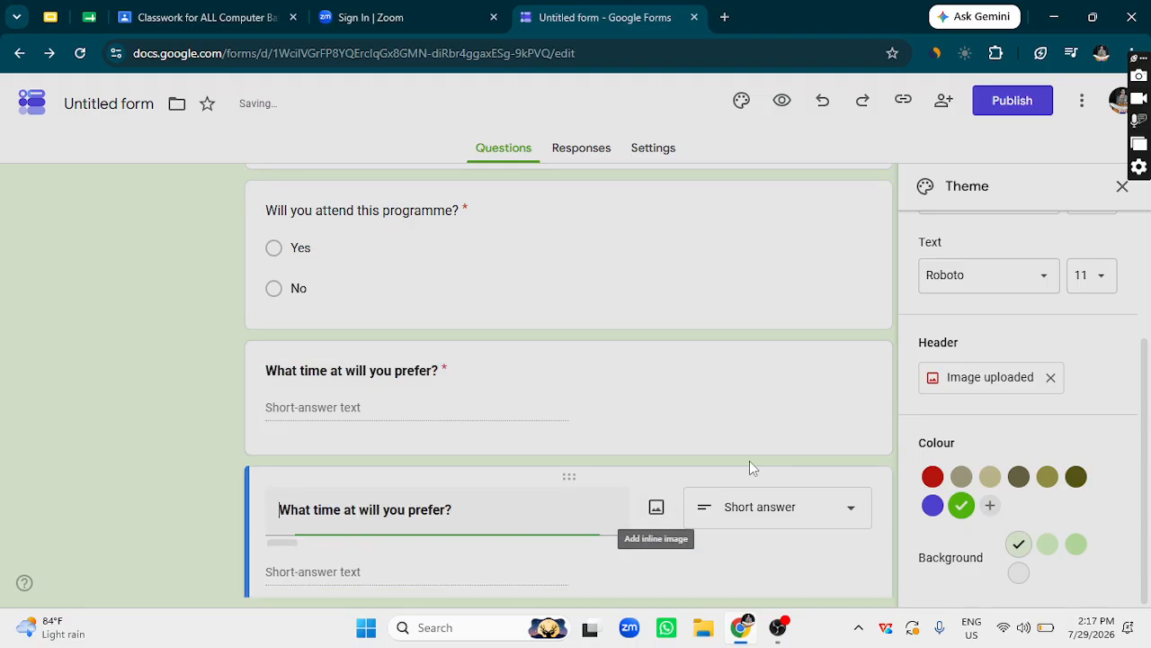
pyautogui.scroll(3, 630, 450)
pyautogui.scroll(-1, 607, 452)
pyautogui.click(376, 377)
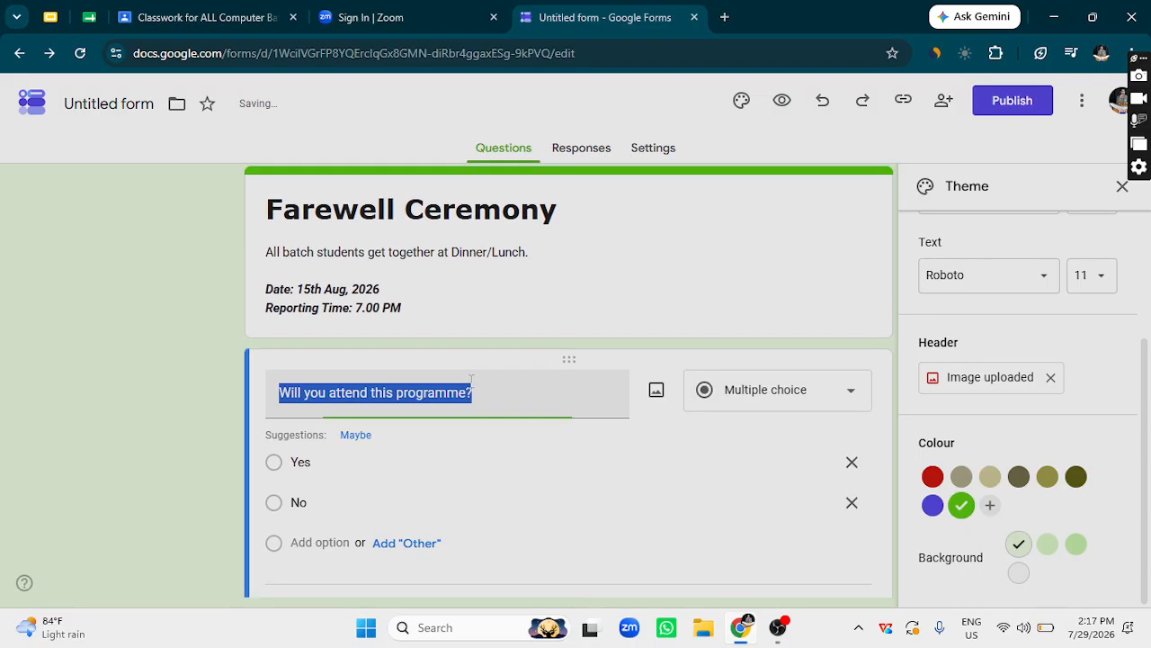
pyautogui.click(283, 437)
pyautogui.click(622, 350)
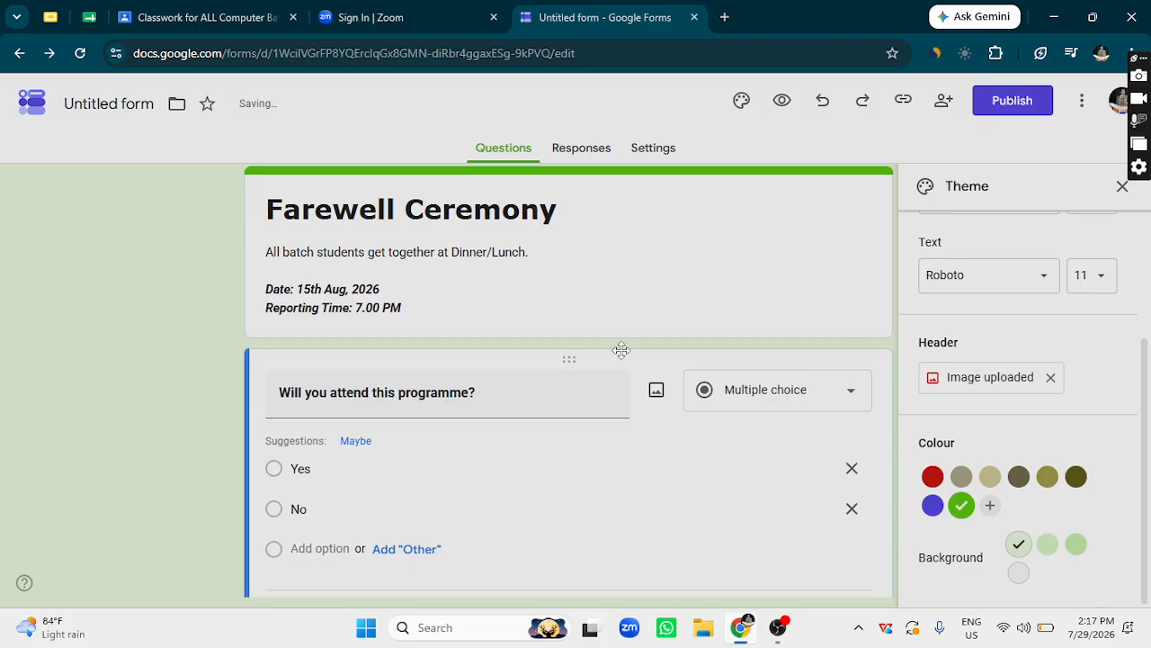
# Change the type of the duplicated "What time at will you prefer?" question to Checkboxes.
pyautogui.scroll(-2, 630, 378)
pyautogui.scroll(-1, 416, 387)
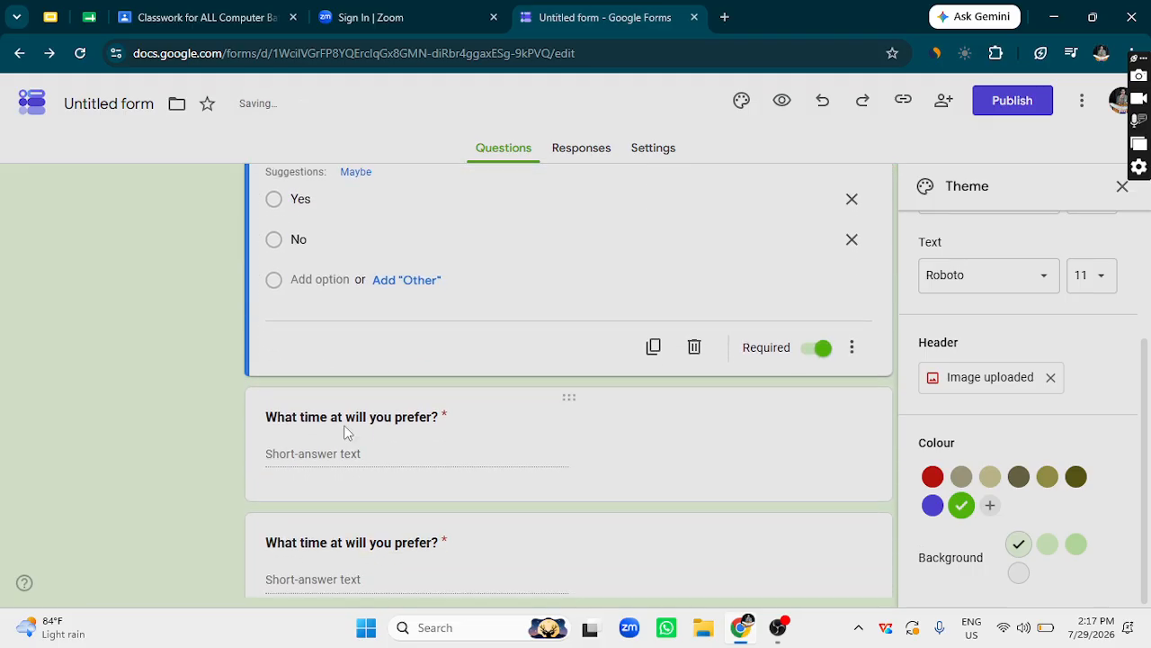
pyautogui.scroll(-1, 346, 431)
pyautogui.click(437, 459)
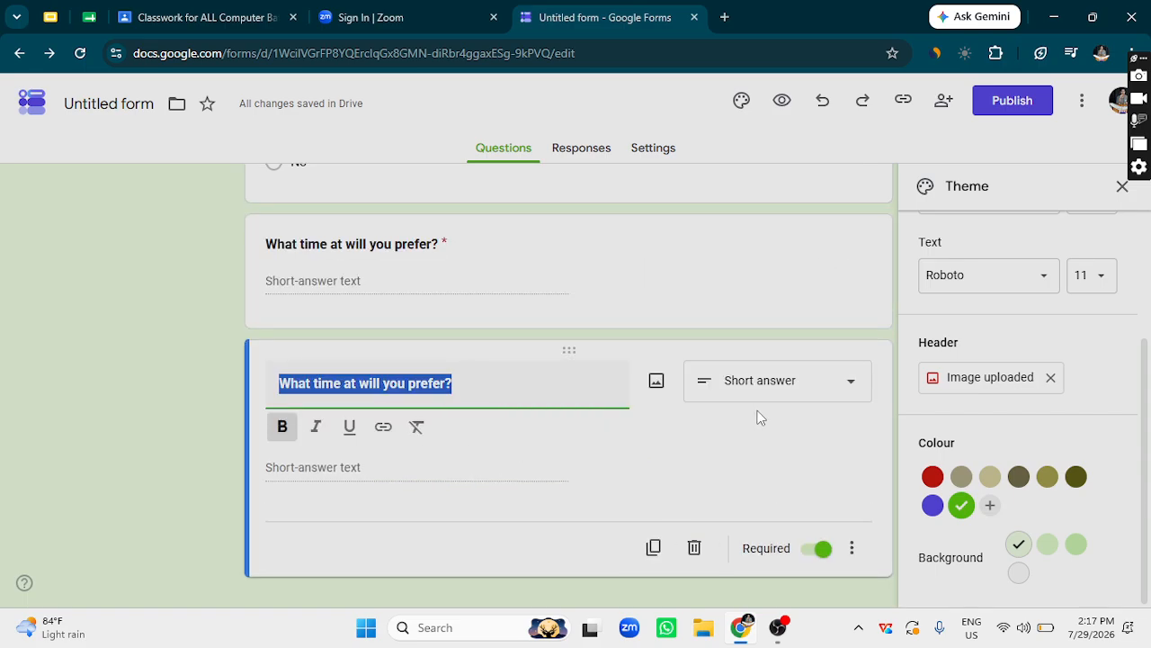
pyautogui.click(797, 385)
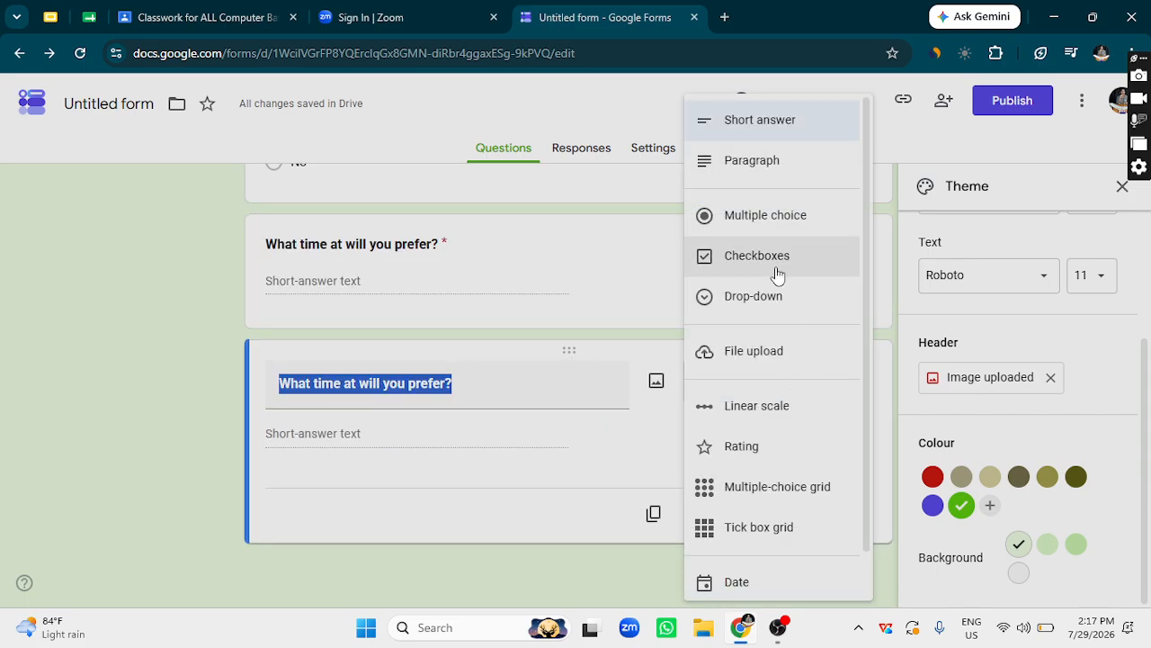
pyautogui.click(777, 275)
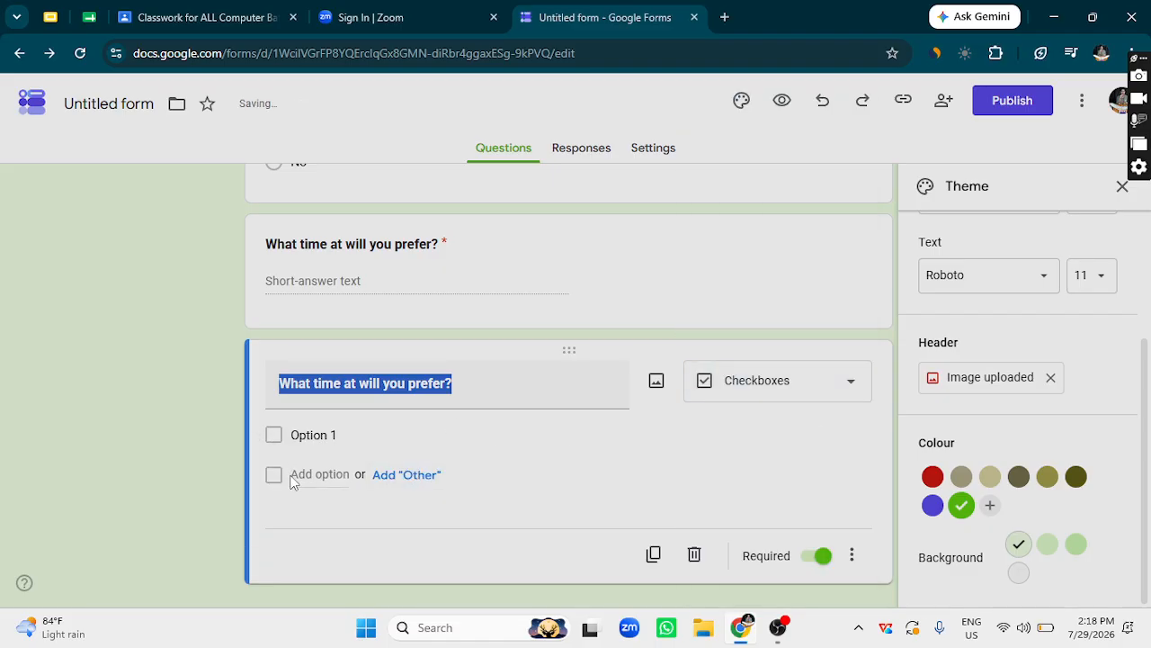
# Add three more options below Option 1 in the duplicated checkbox question.
pyautogui.click(306, 475)
pyautogui.click(310, 513)
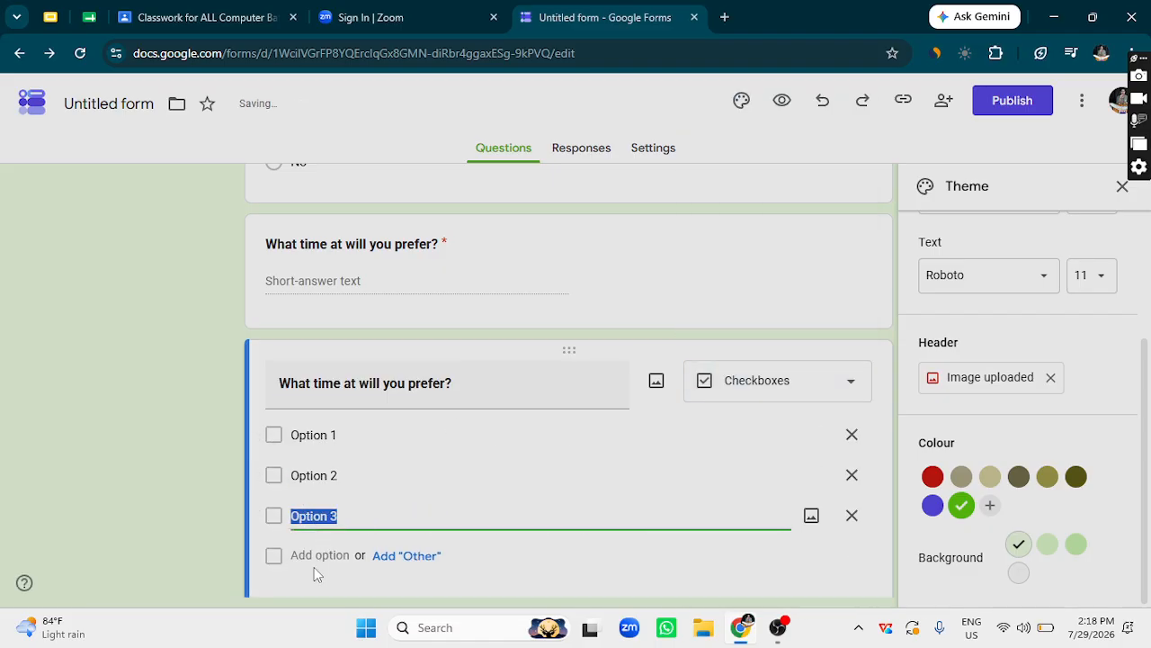
pyautogui.click(317, 558)
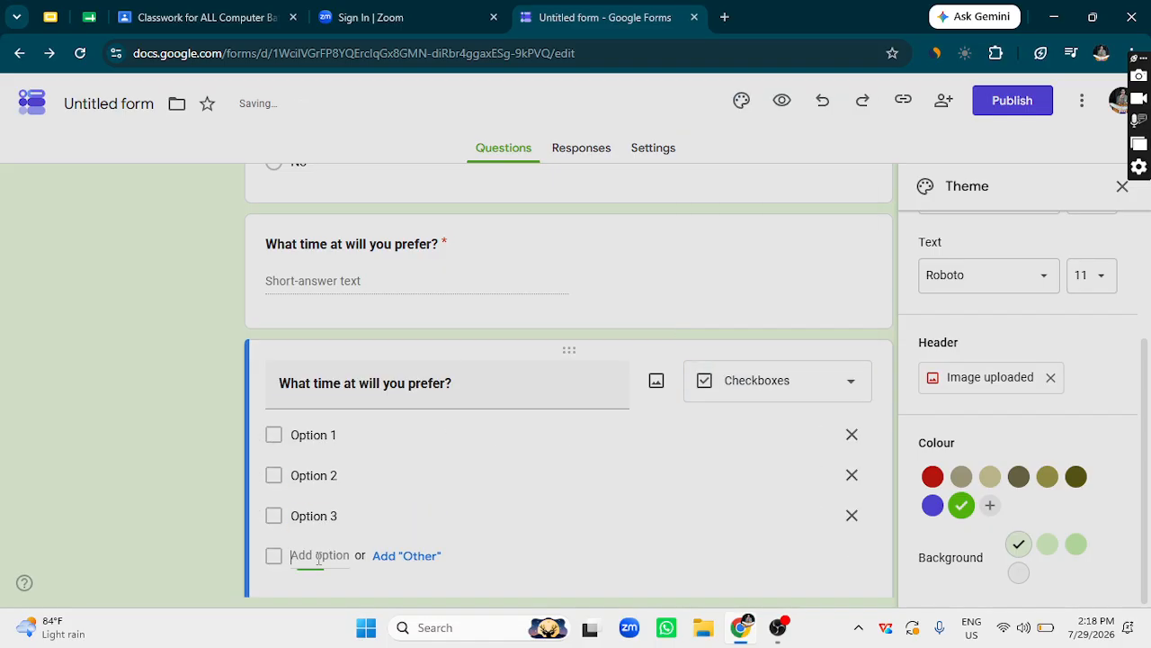
# Replace the placeholder text of the first checkbox option with 7:00 PM.
pyautogui.click(368, 437)
pyautogui.click(456, 382)
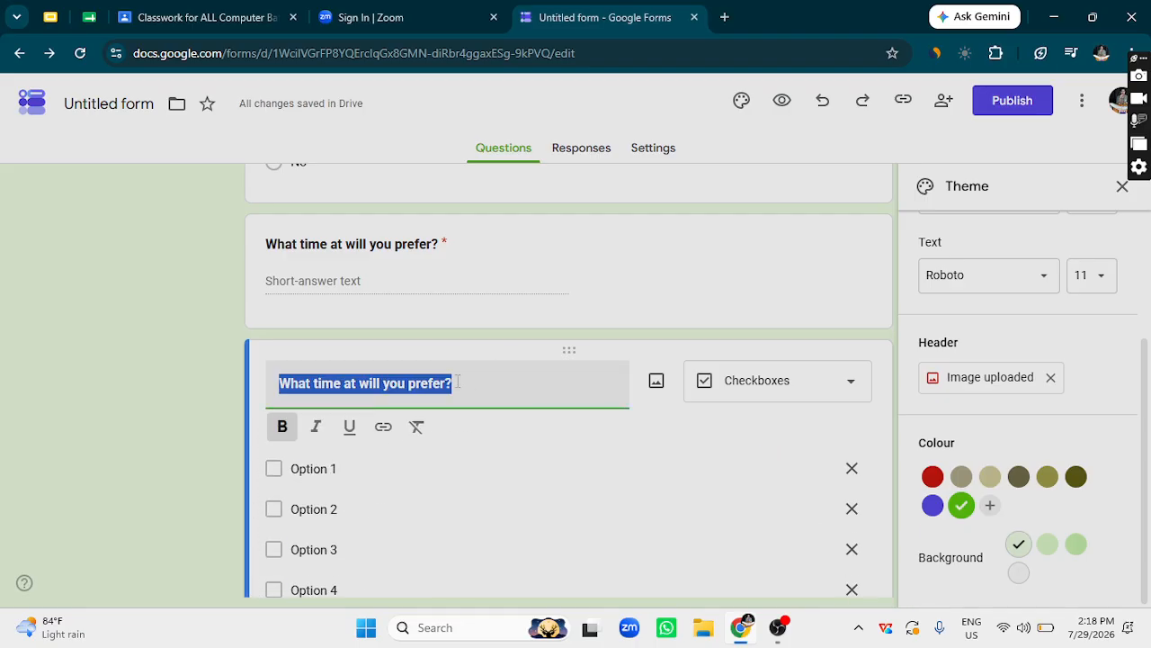
pyautogui.click(269, 469)
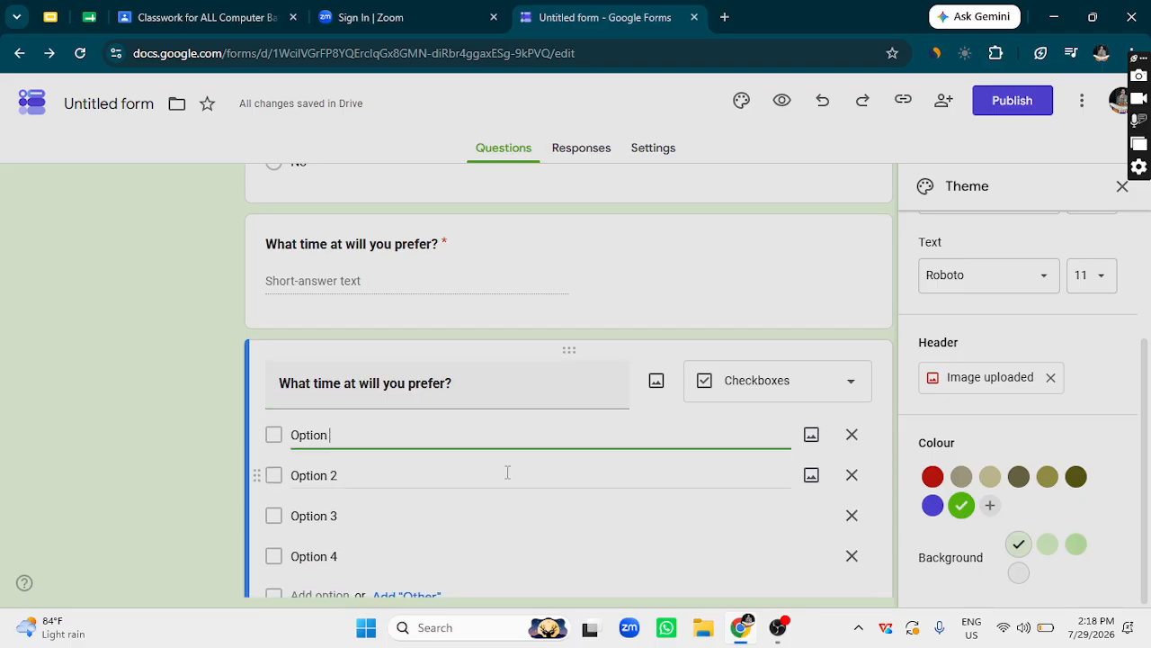
pyautogui.press('BackSpace')
pyautogui.press('BackSpace')
pyautogui.press('BackSpace')
pyautogui.press('BackSpace')
pyautogui.press('BackSpace')
pyautogui.press('BackSpace')
pyautogui.press('BackSpace')
pyautogui.press('BackSpace')
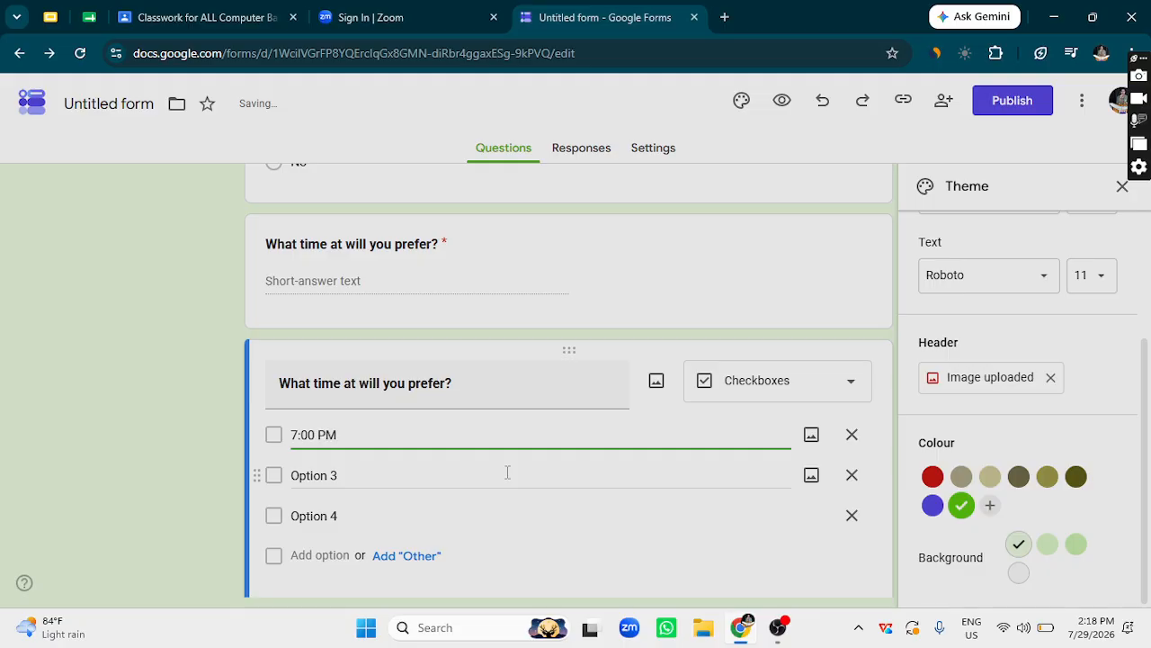
# Copy the 7:00 PM text into the second checkbox option and change it to 7:30 PM.
pyautogui.click(374, 474)
pyautogui.click(365, 436)
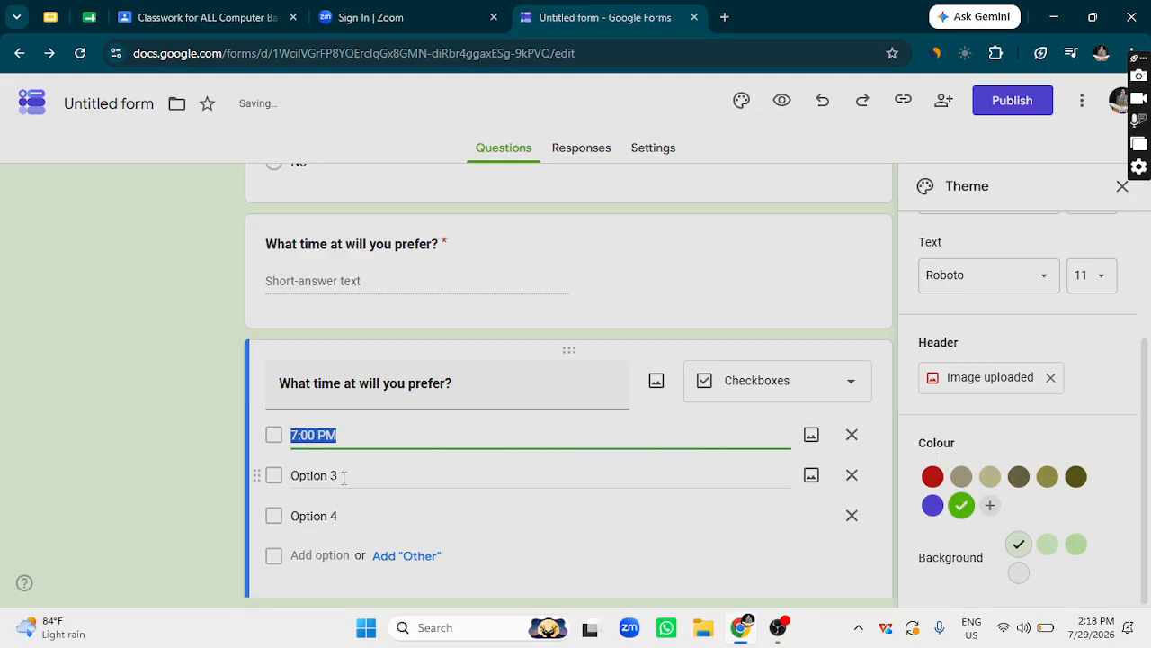
pyautogui.hotkey('ctrl', 'c')
pyautogui.click(348, 476)
pyautogui.hotkey('ctrl', 'v')
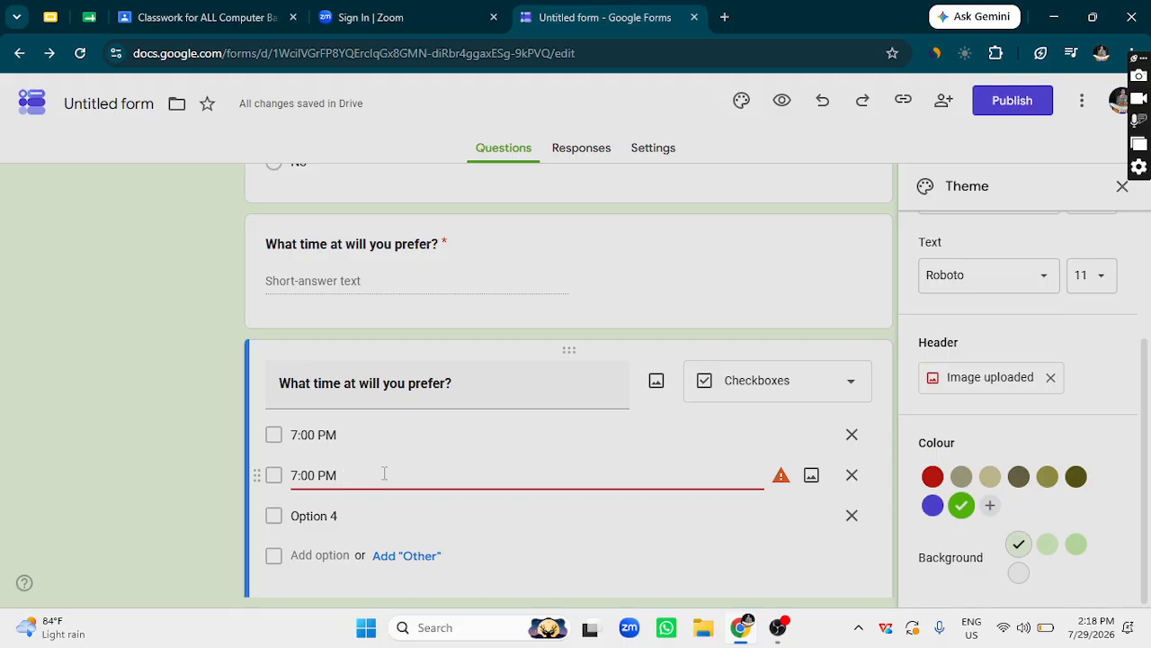
pyautogui.press('Left')
pyautogui.press('Left')
pyautogui.press('Left')
pyautogui.press('Left')
pyautogui.press('BackSpace')
pyautogui.write('3')
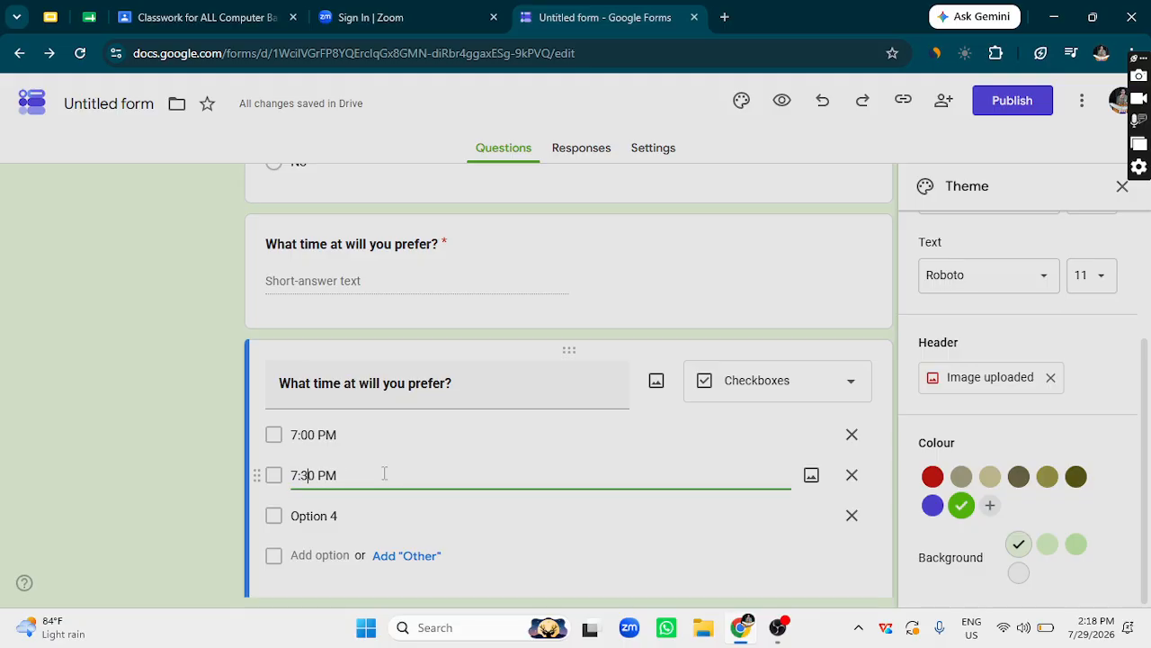
# Remove the leftover Option 4 from the checkbox question and add an "Other" option.
pyautogui.scroll(-2, 385, 486)
pyautogui.click(344, 393)
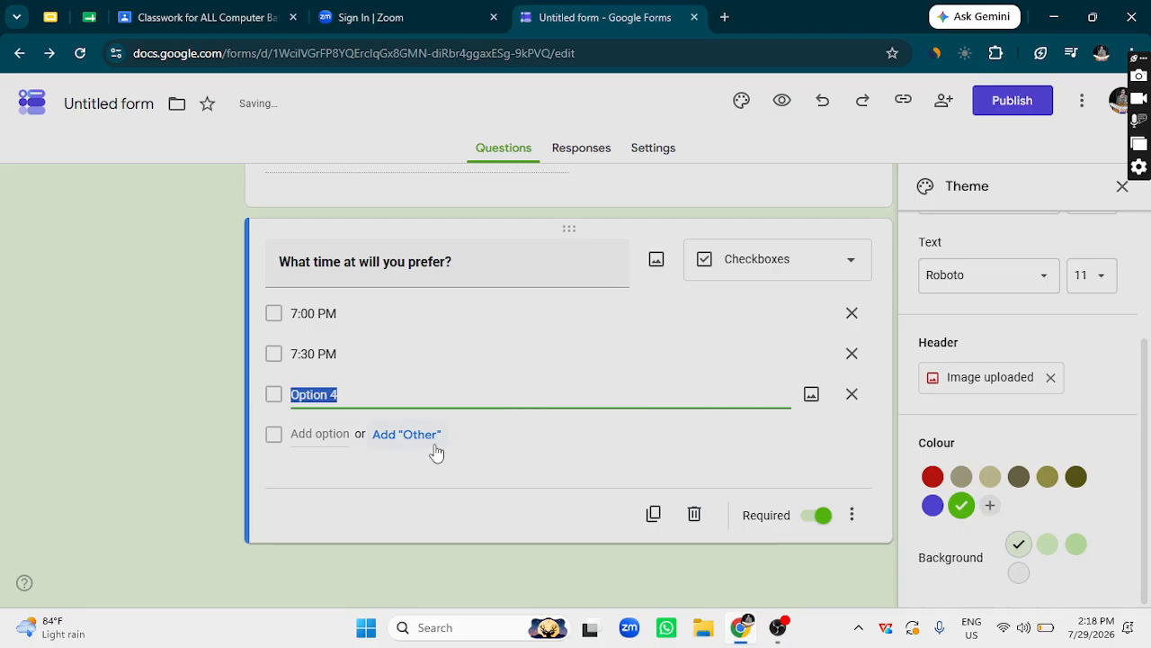
pyautogui.hotkey('ctrl', 'z')
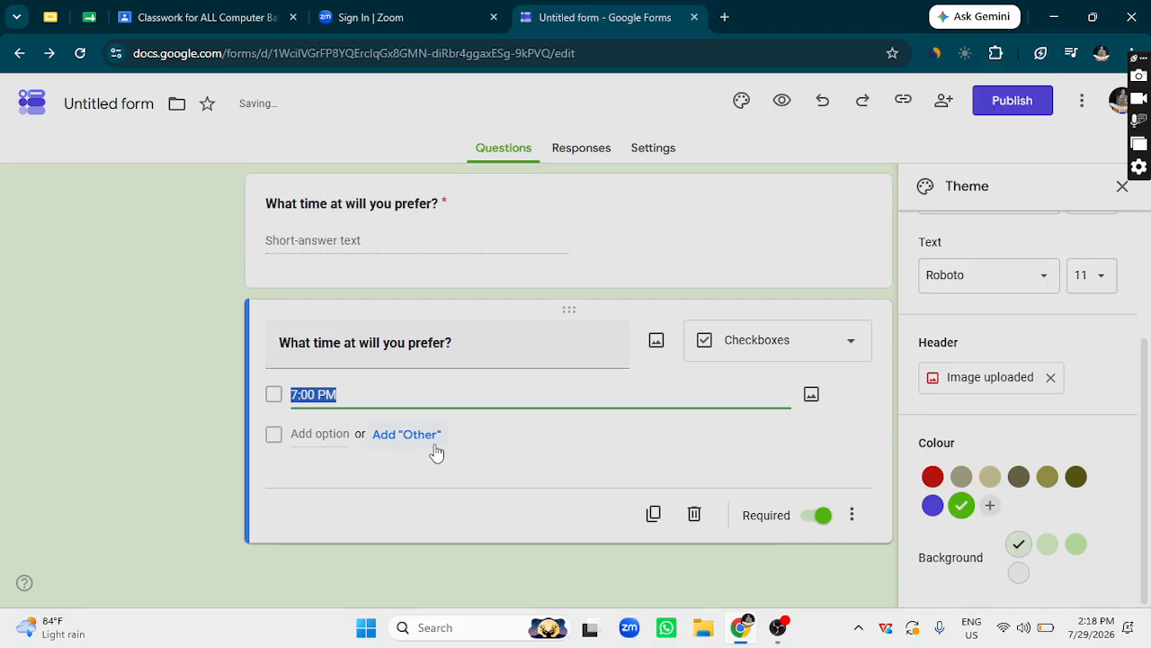
pyautogui.hotkey('ctrl', 'y')
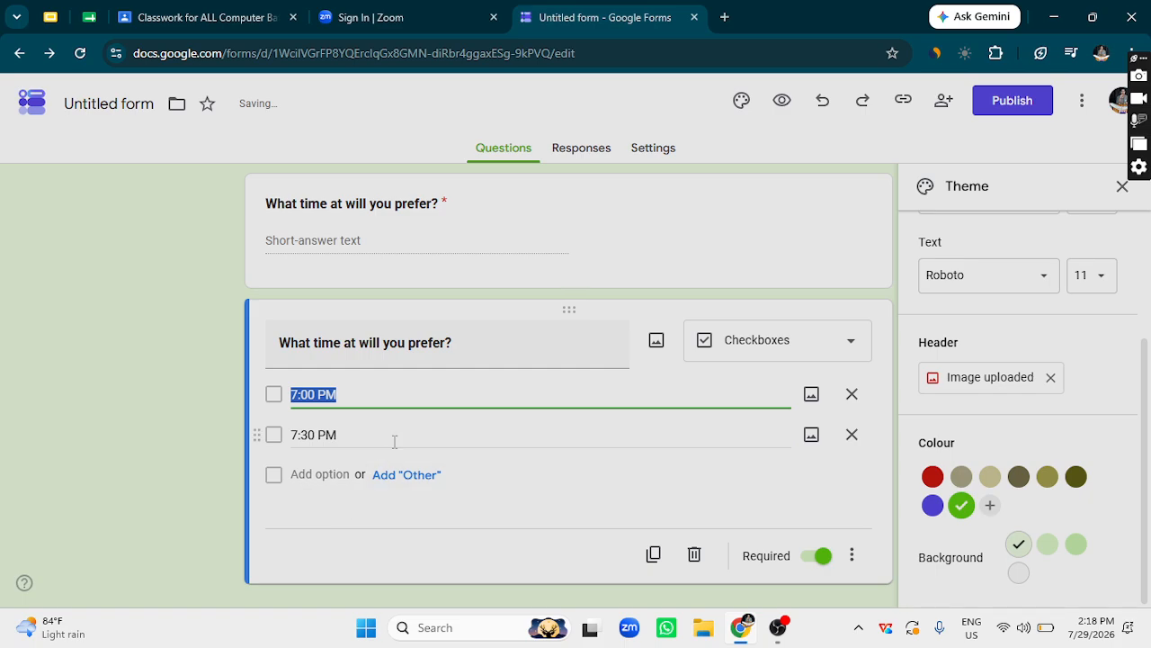
pyautogui.click(405, 474)
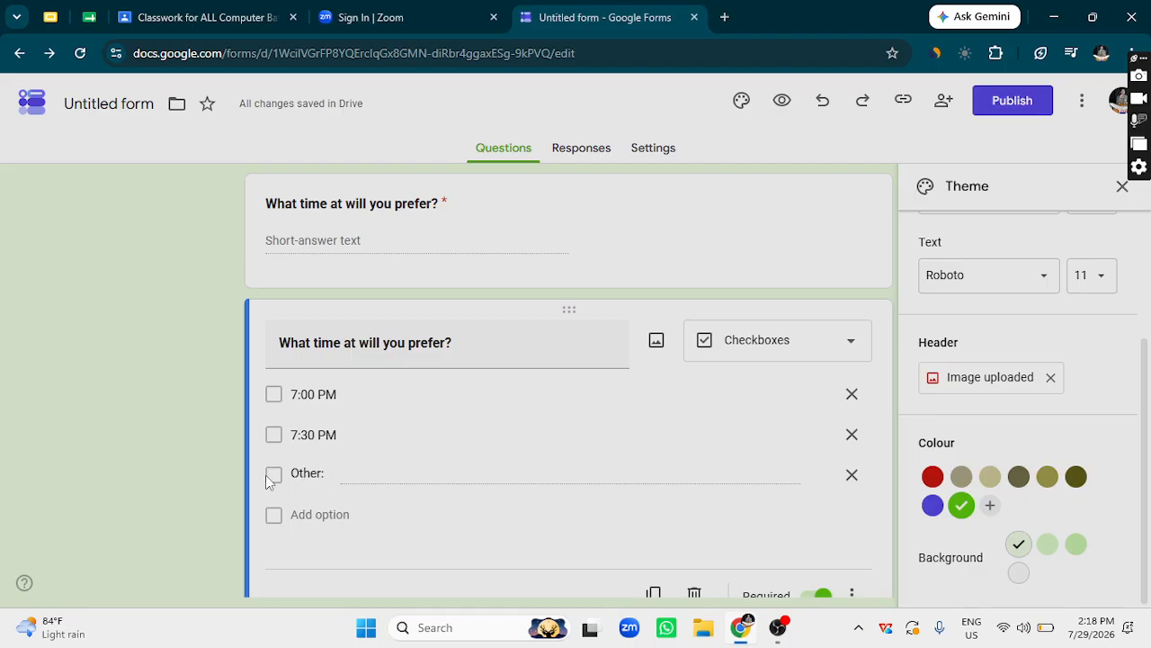
# Add a third time option, 08:00 PM, to the checkbox question.
pyautogui.click(314, 516)
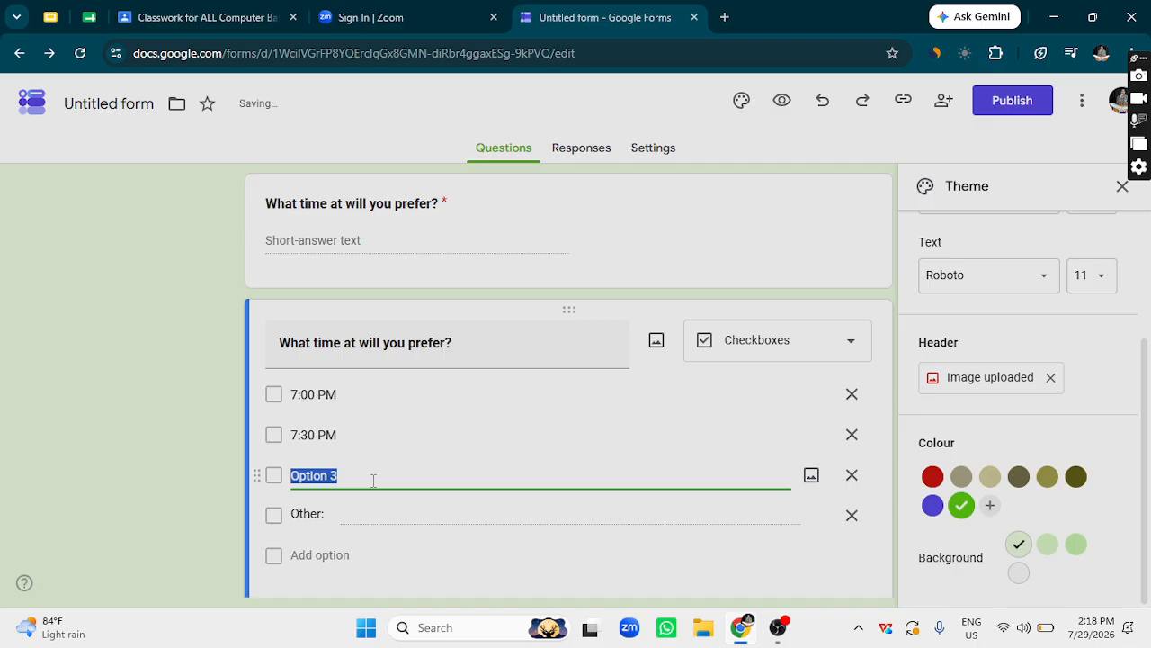
pyautogui.press('BackSpace')
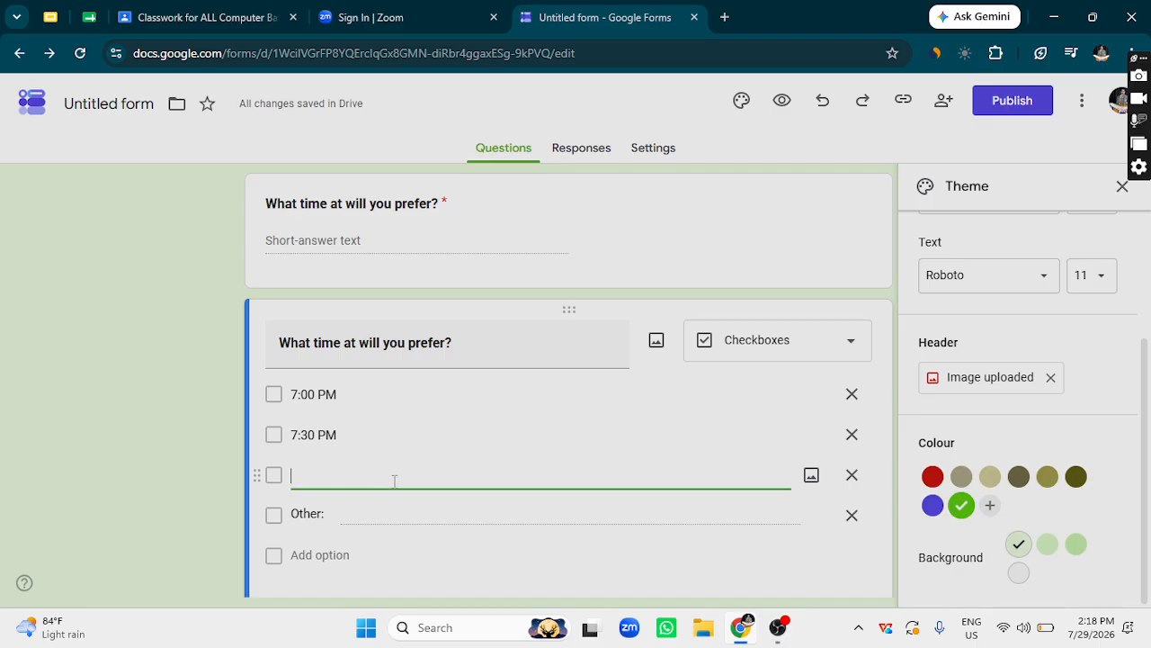
pyautogui.write('8')
pyautogui.press('BackSpace')
pyautogui.write('08:00 PM')
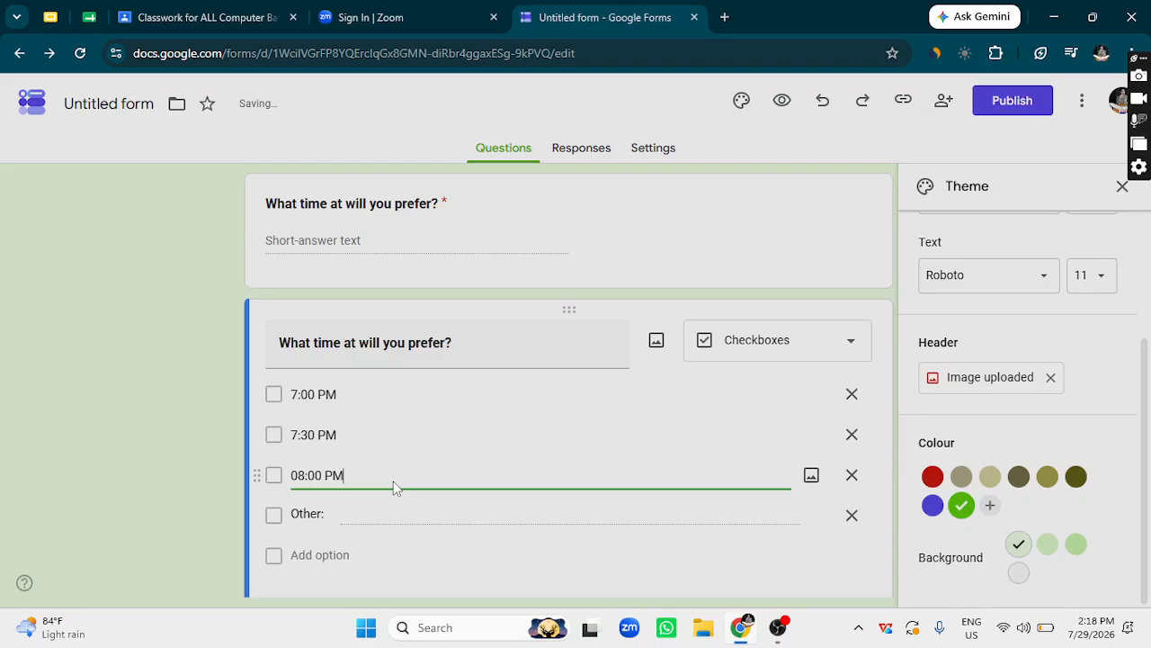
# Add leading zeros to the first two time options so they read 07:00 PM and 07:30 PM.
pyautogui.click(294, 396)
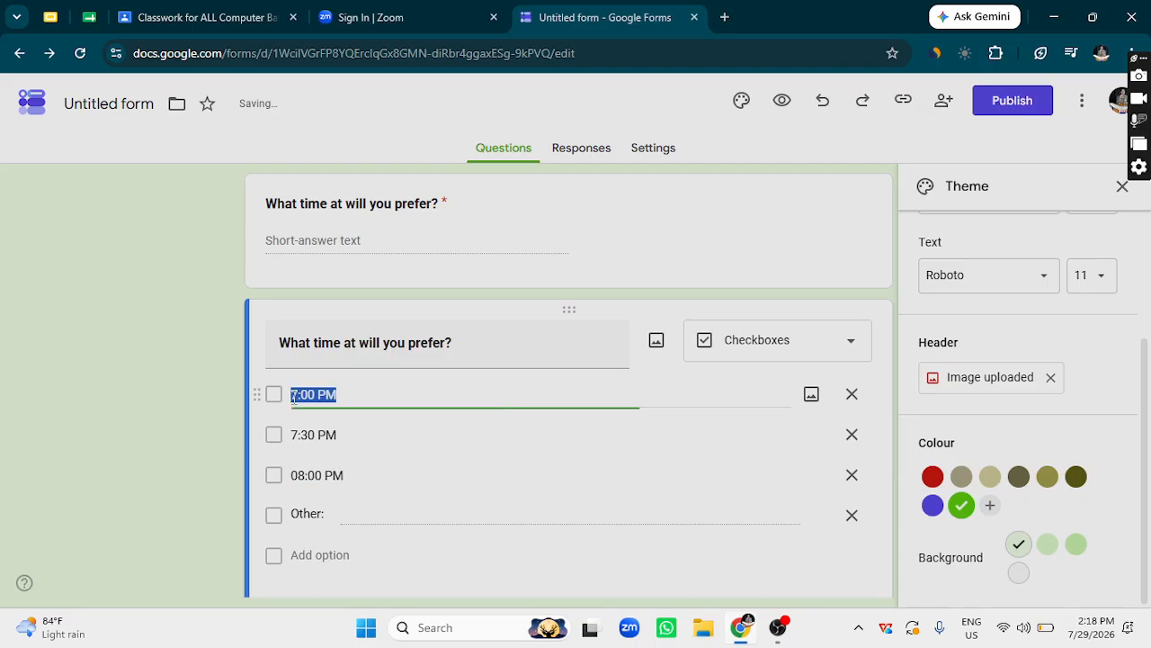
pyautogui.click(293, 395)
pyautogui.write('0')
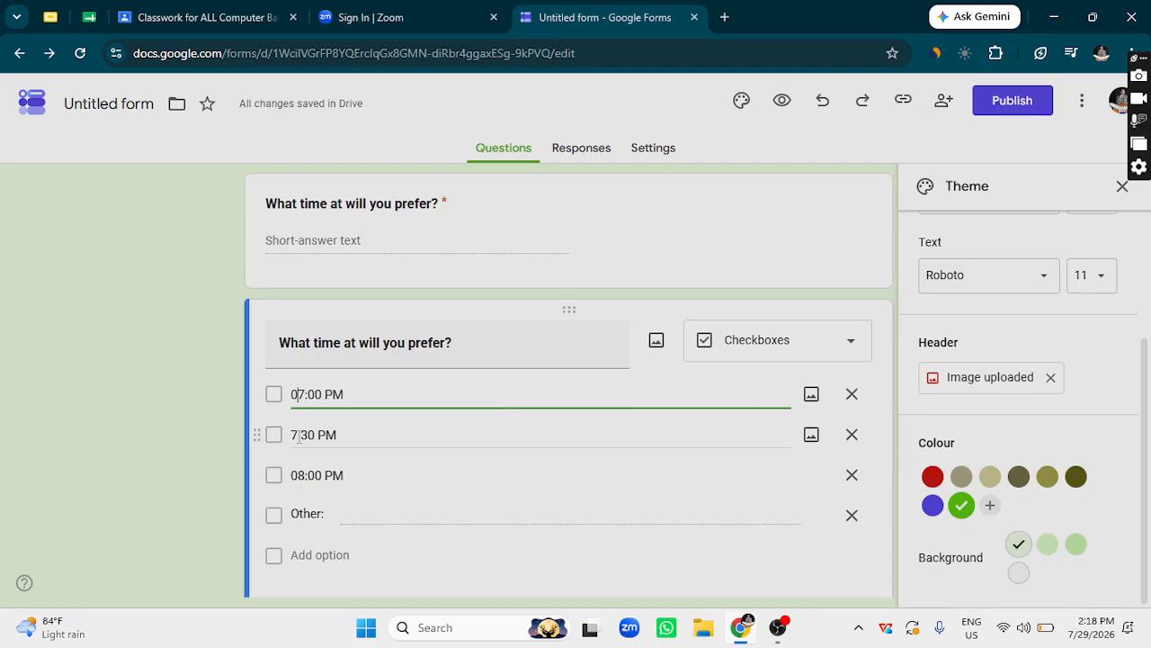
pyautogui.click(306, 434)
pyautogui.click(296, 436)
pyautogui.click(293, 438)
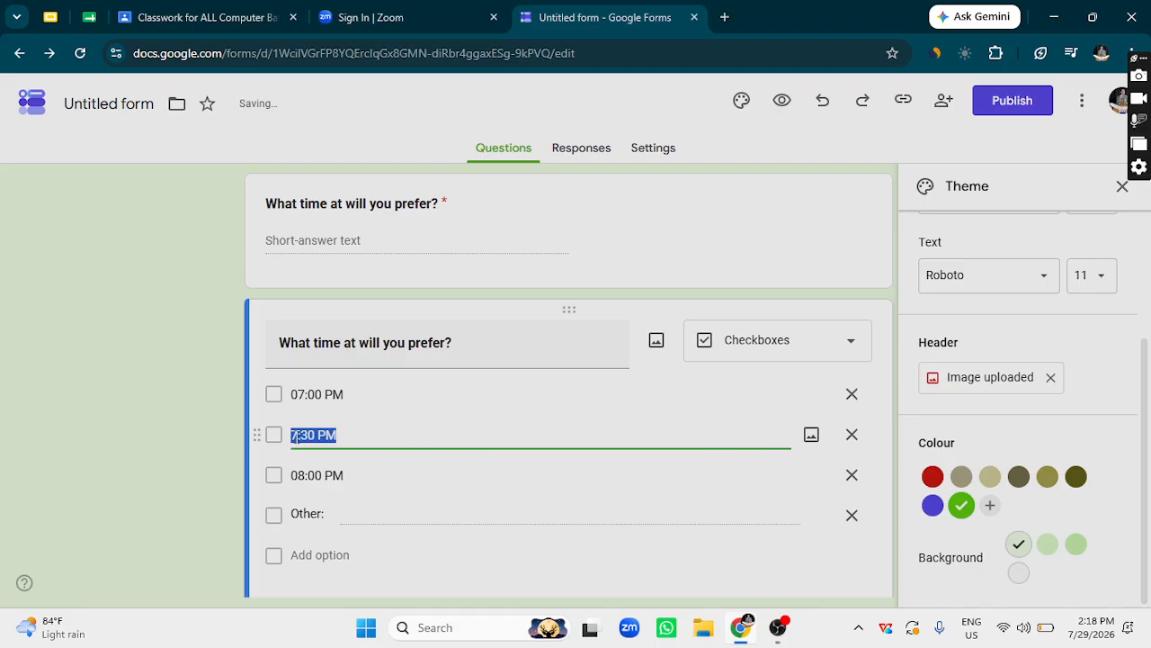
pyautogui.click(297, 436)
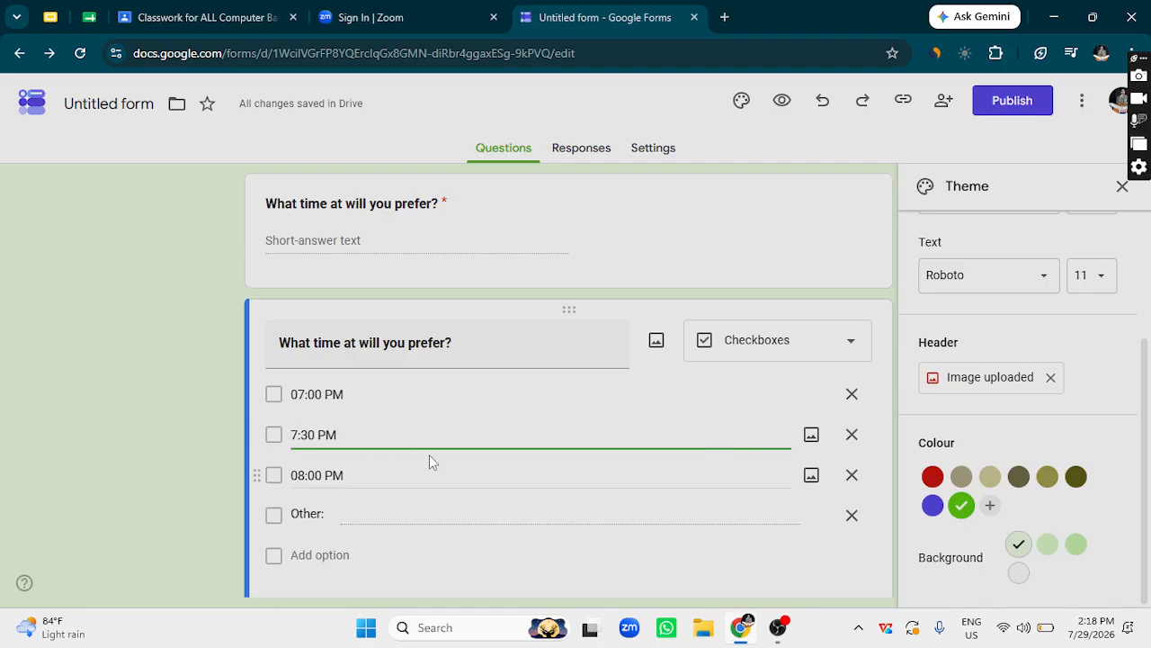
pyautogui.press('Home')
pyautogui.write('0')
pyautogui.scroll(-1, 346, 504)
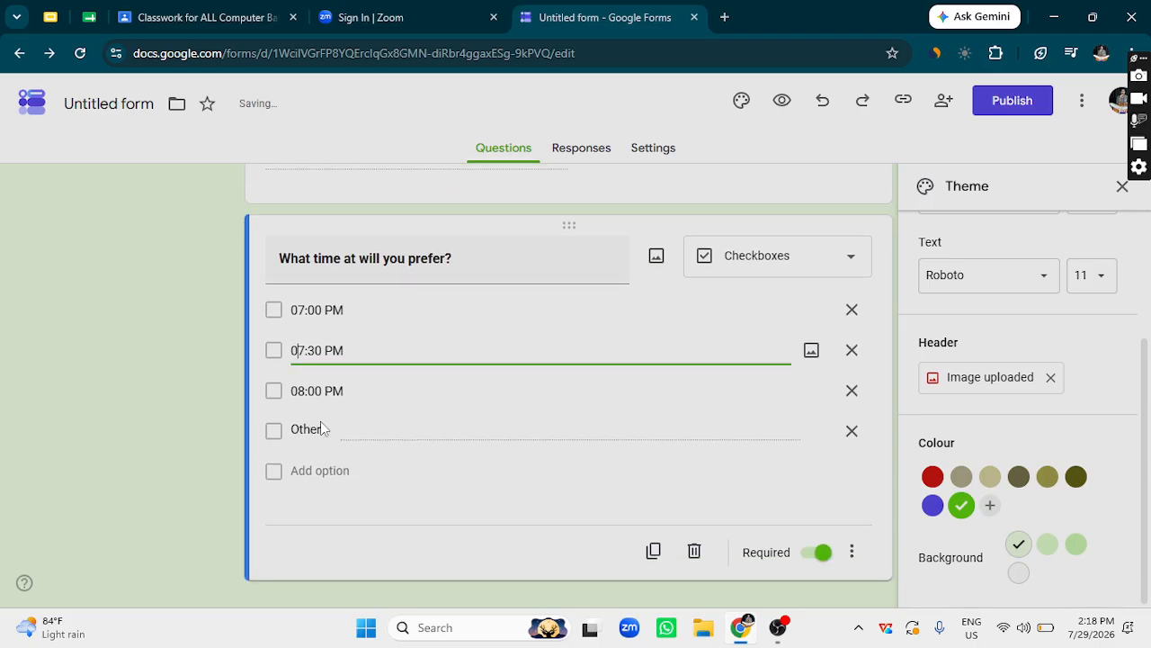
# Add an 08:15 PM option to the checkbox question and remove its "Other" option.
pyautogui.click(304, 470)
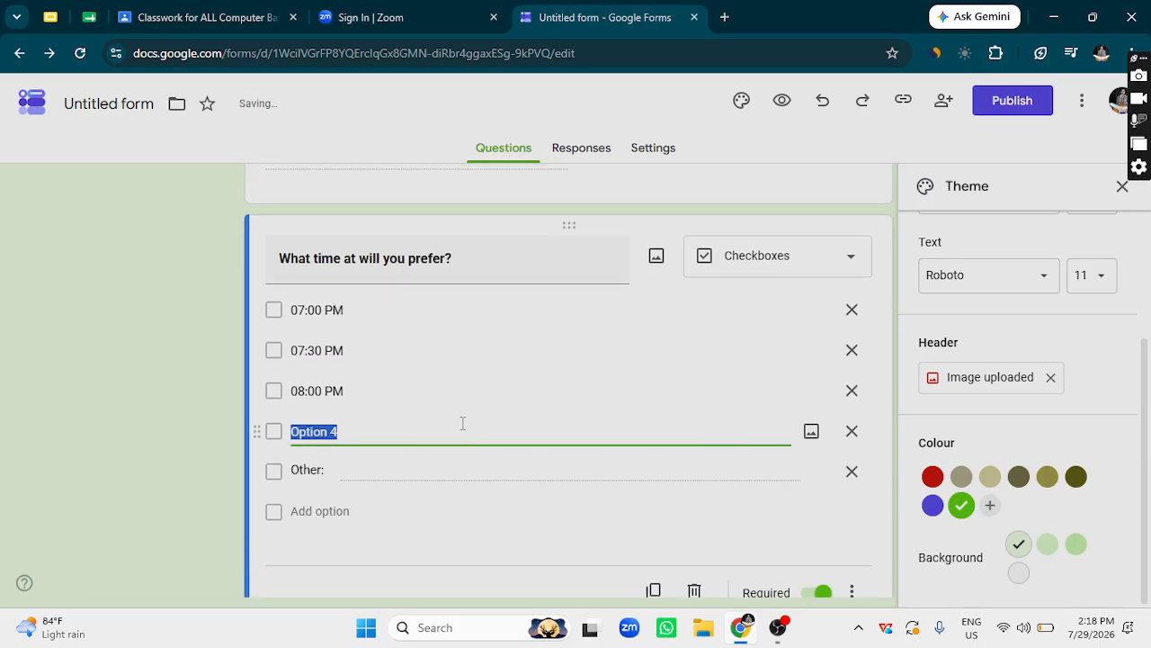
pyautogui.press('BackSpace')
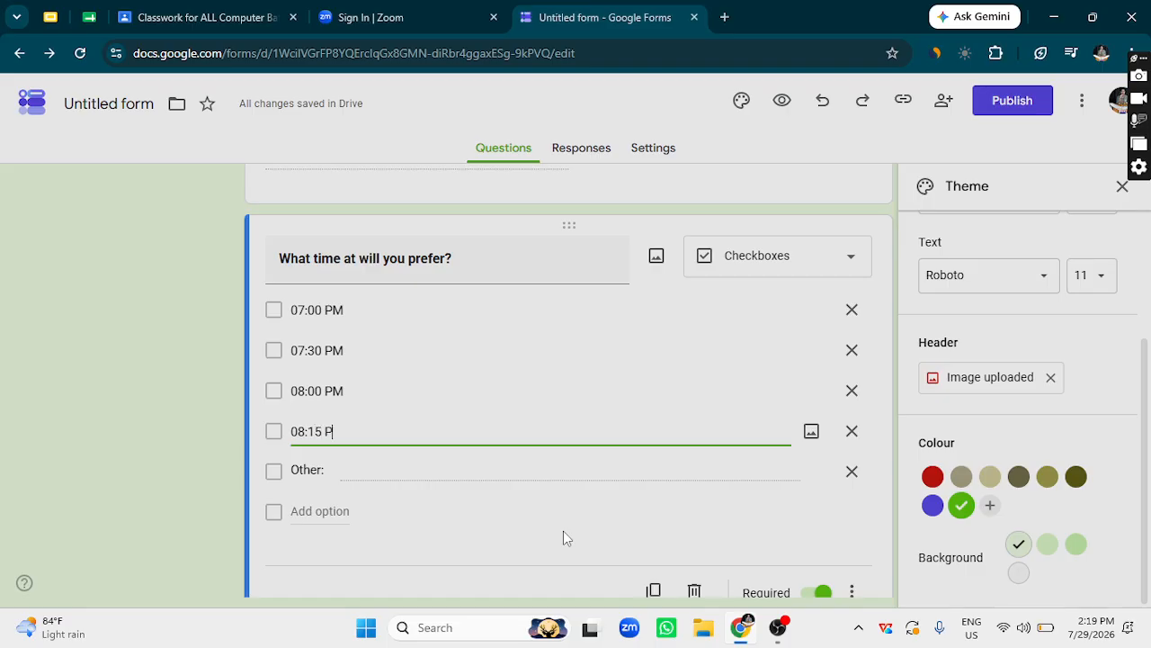
pyautogui.click(373, 540)
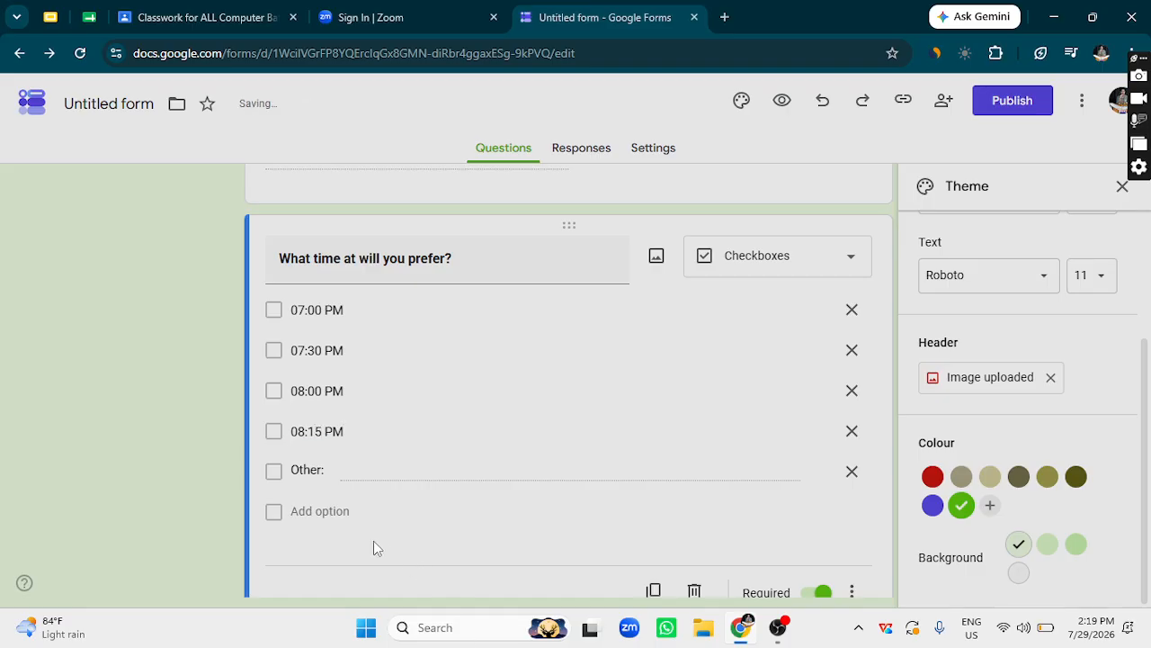
pyautogui.click(852, 472)
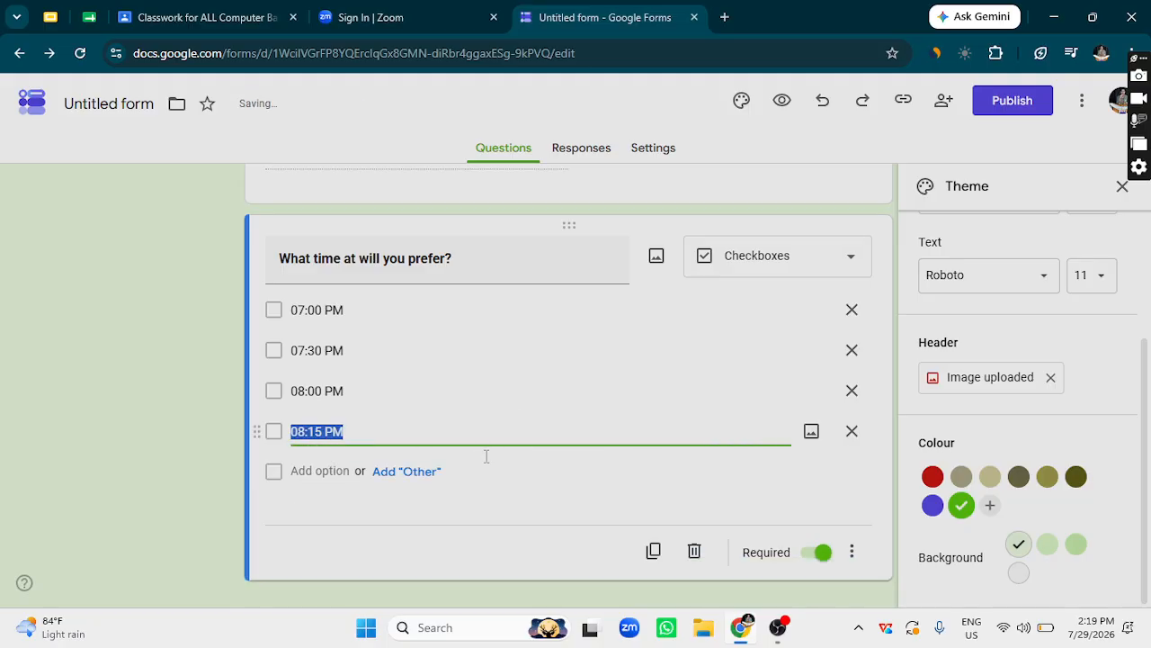
pyautogui.click(432, 537)
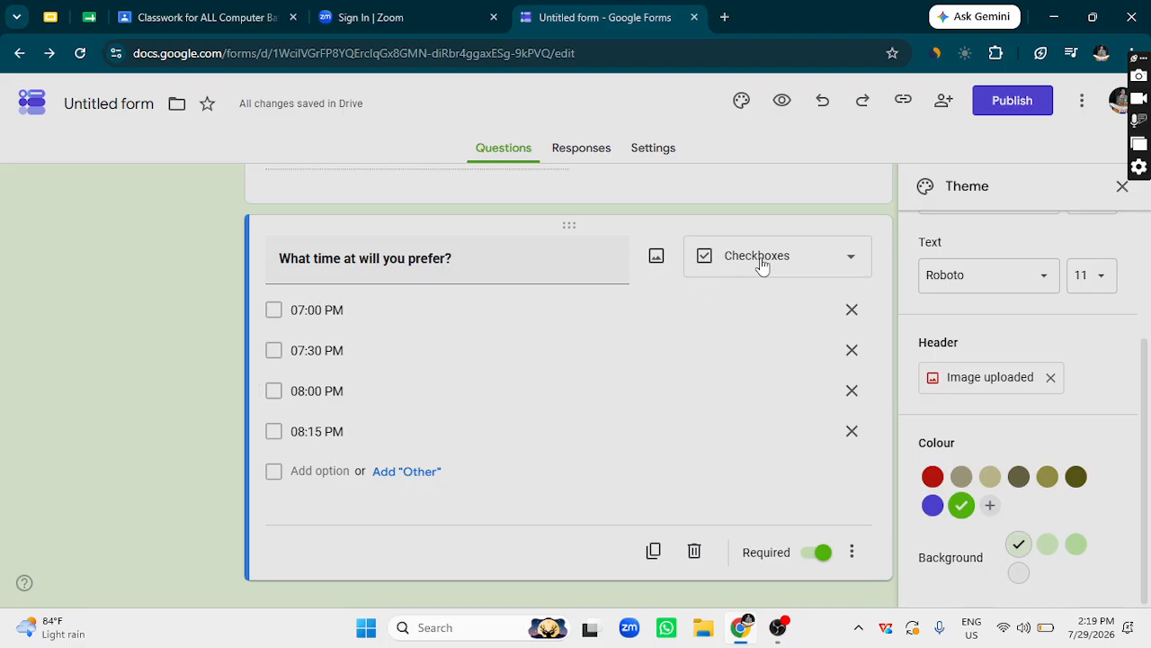
# Duplicate the "What time at will you prefer?" checkbox question and change the copy's type to Date.
pyautogui.scroll(1, 479, 350)
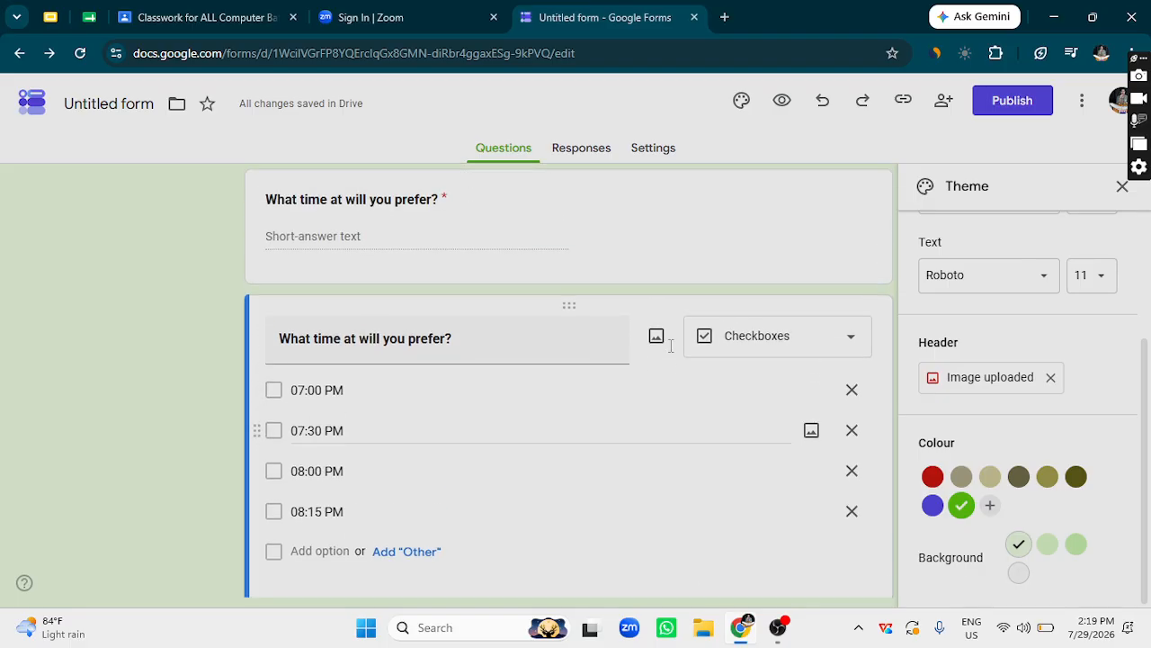
pyautogui.scroll(1, 479, 350)
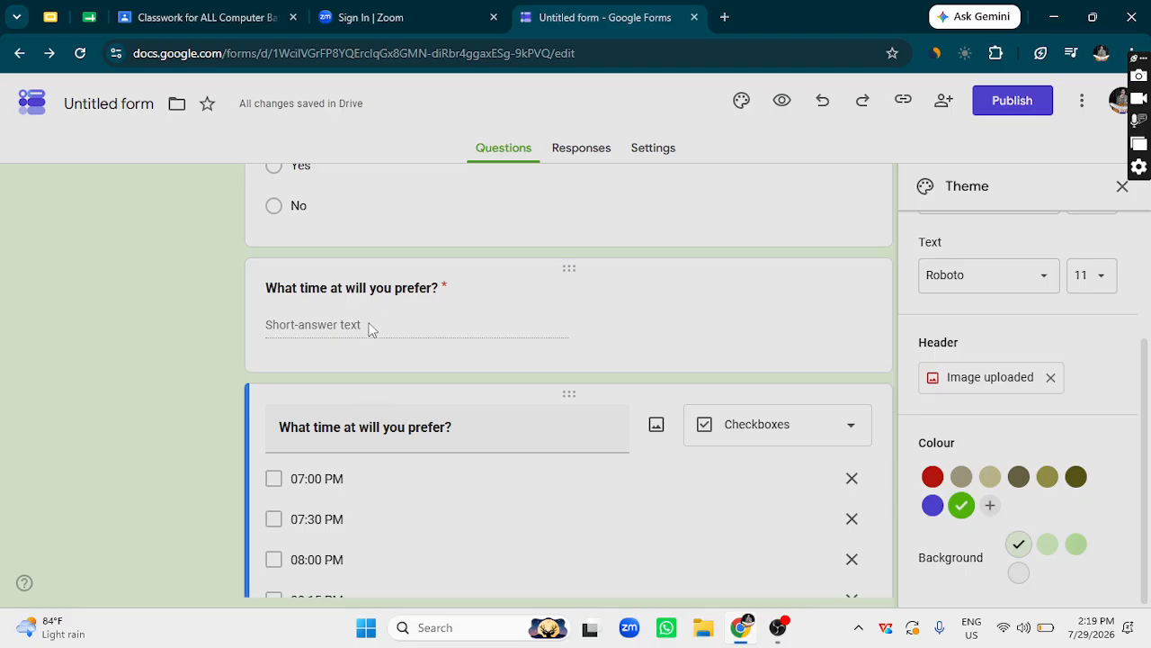
pyautogui.scroll(2, 388, 339)
pyautogui.scroll(-2, 353, 385)
pyautogui.scroll(-3, 337, 329)
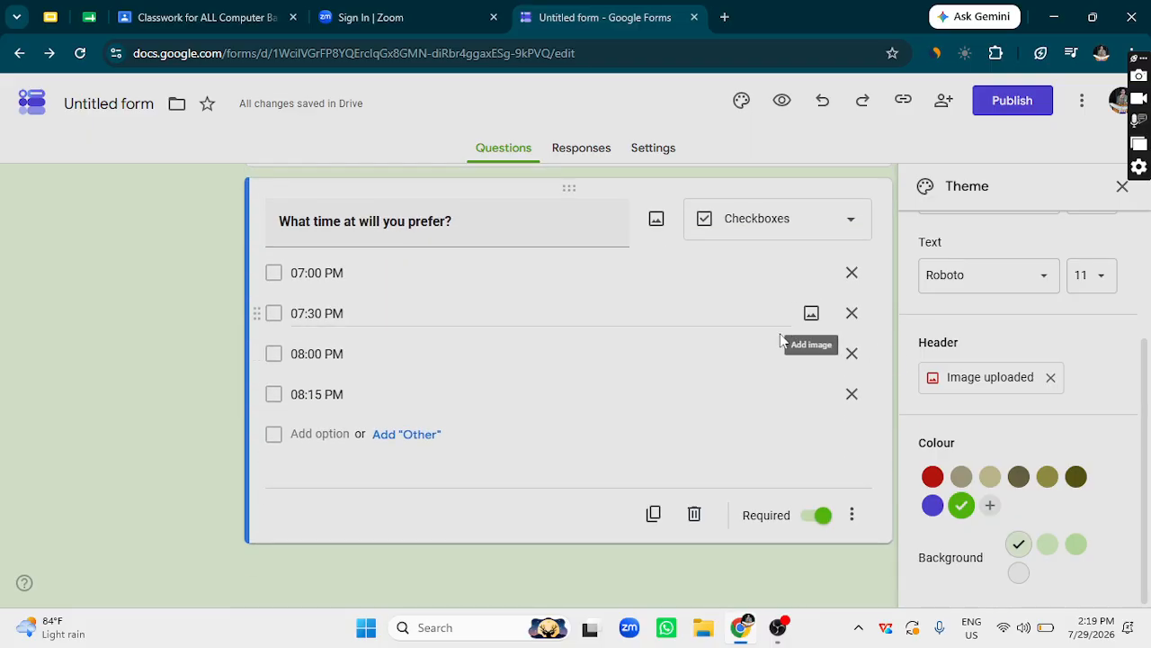
pyautogui.click(653, 513)
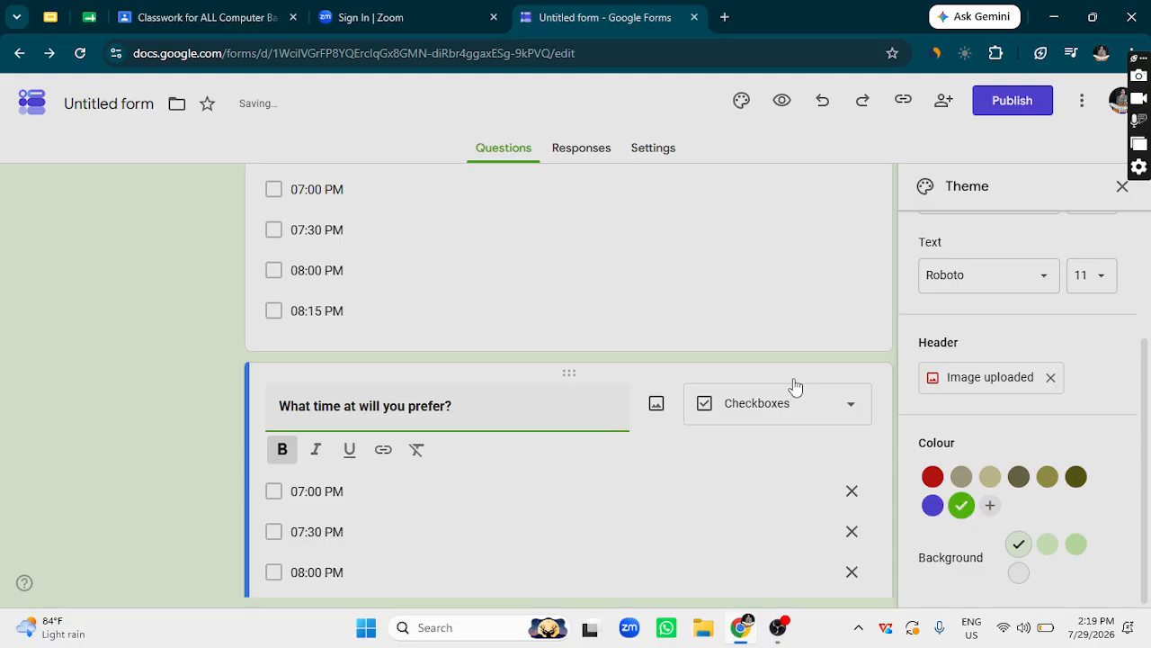
pyautogui.click(754, 379)
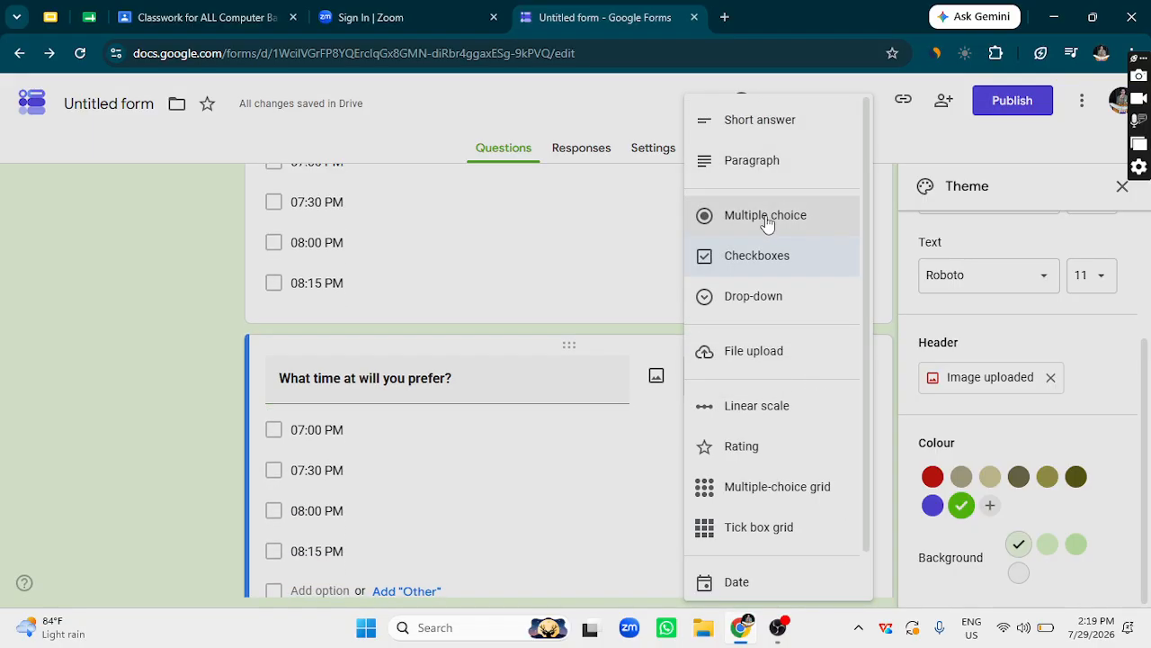
pyautogui.scroll(-1, 803, 323)
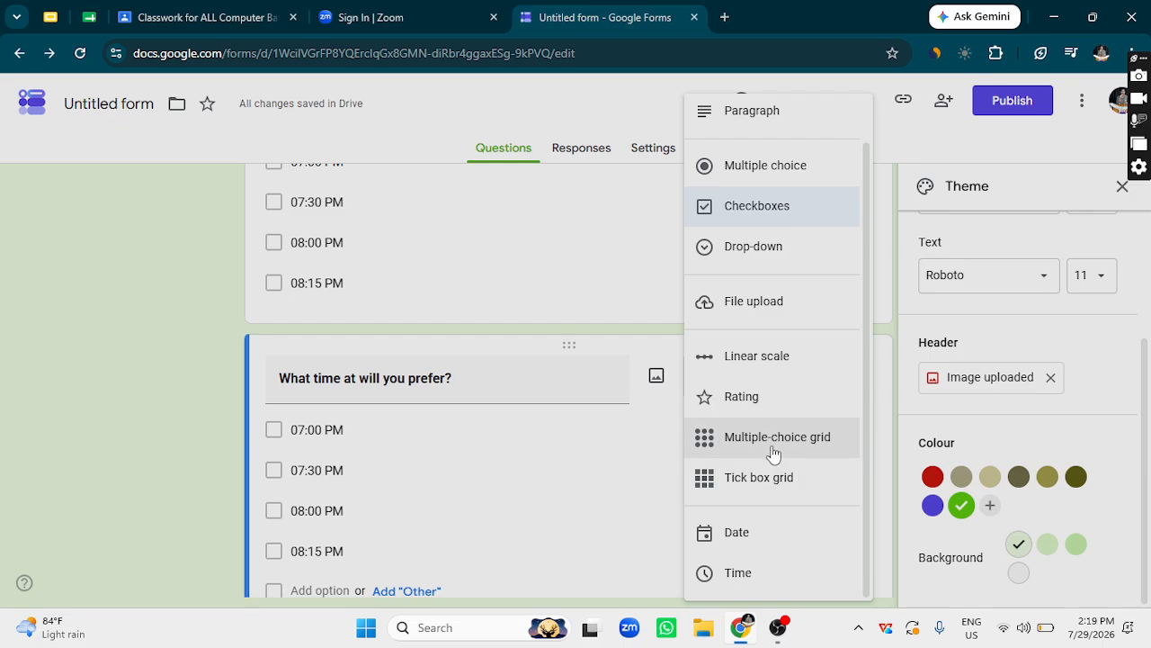
pyautogui.click(760, 548)
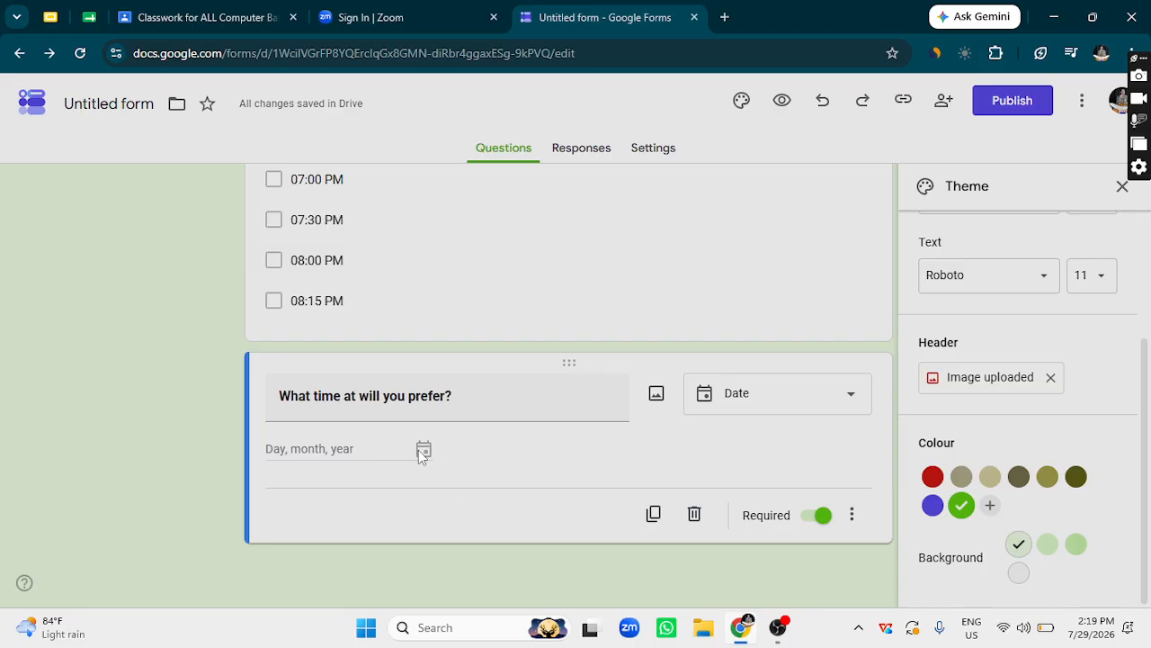
# Duplicate the Date version of "What time at will you prefer?" and change the copy's type to Time.
pyautogui.click(663, 512)
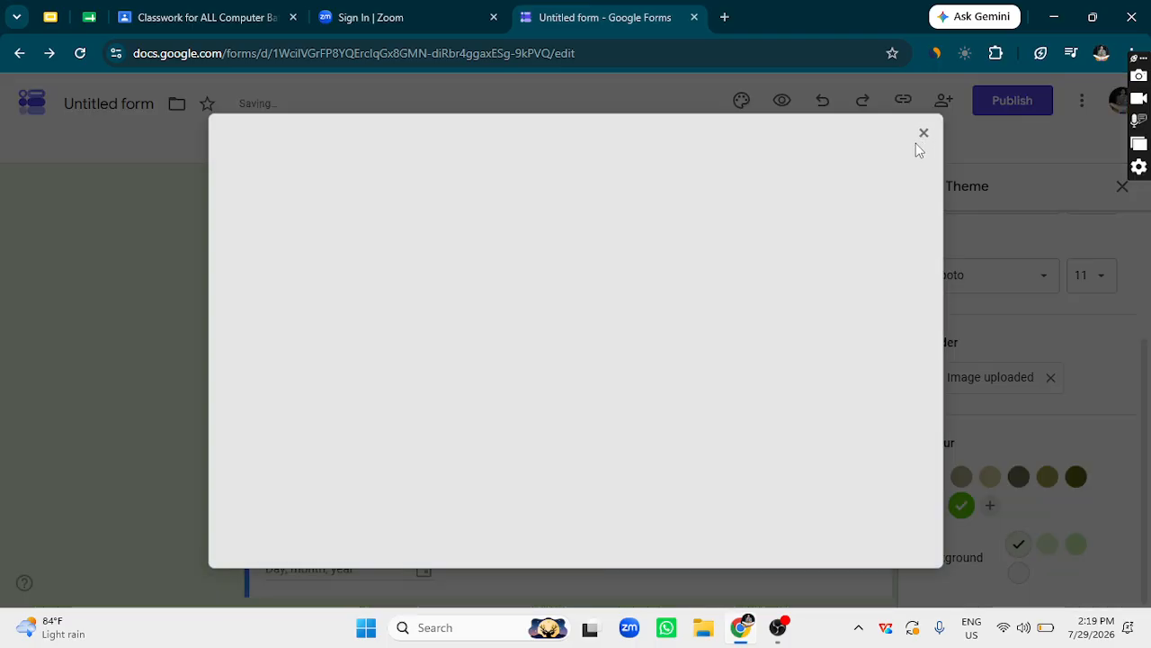
pyautogui.click(923, 133)
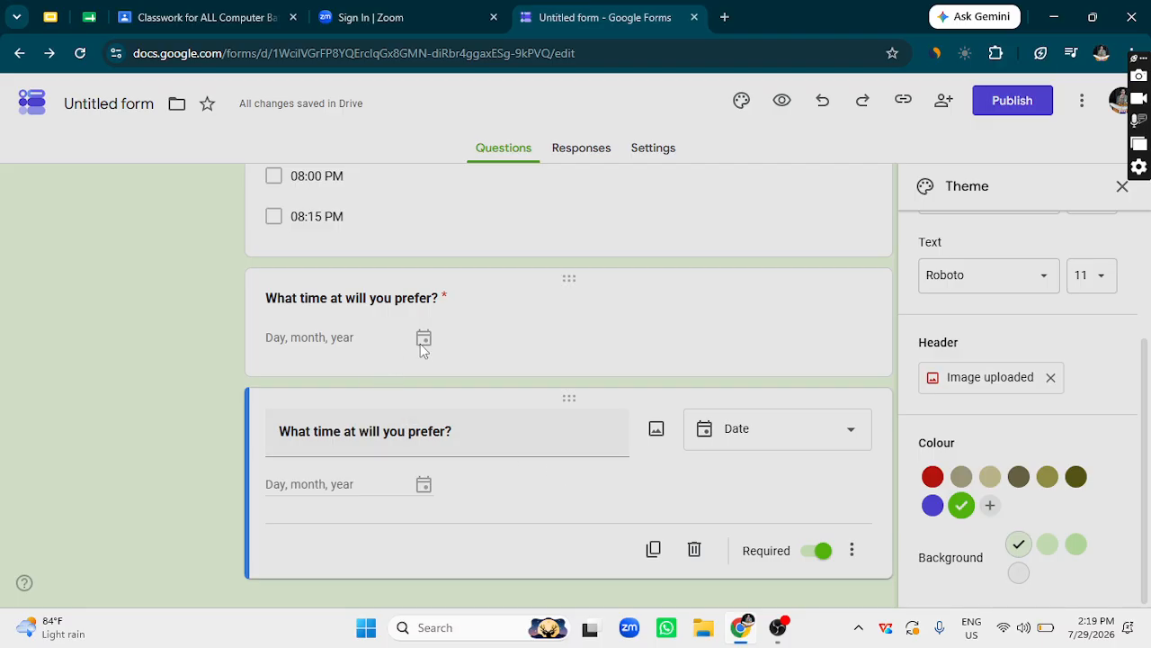
pyautogui.click(794, 434)
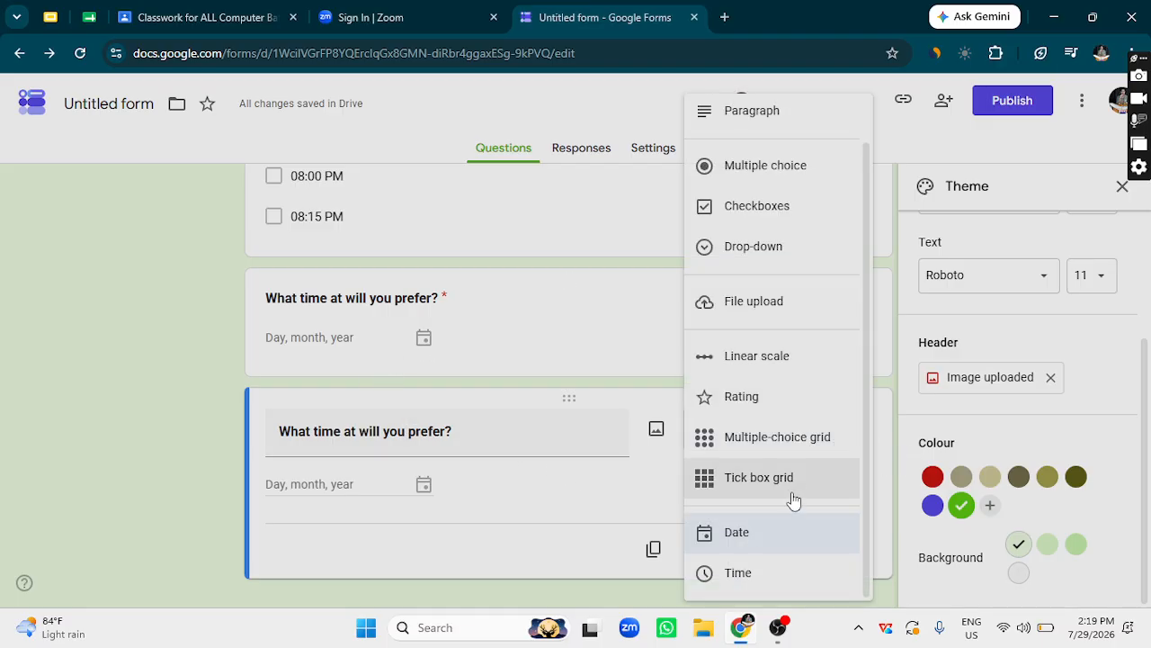
pyautogui.click(739, 574)
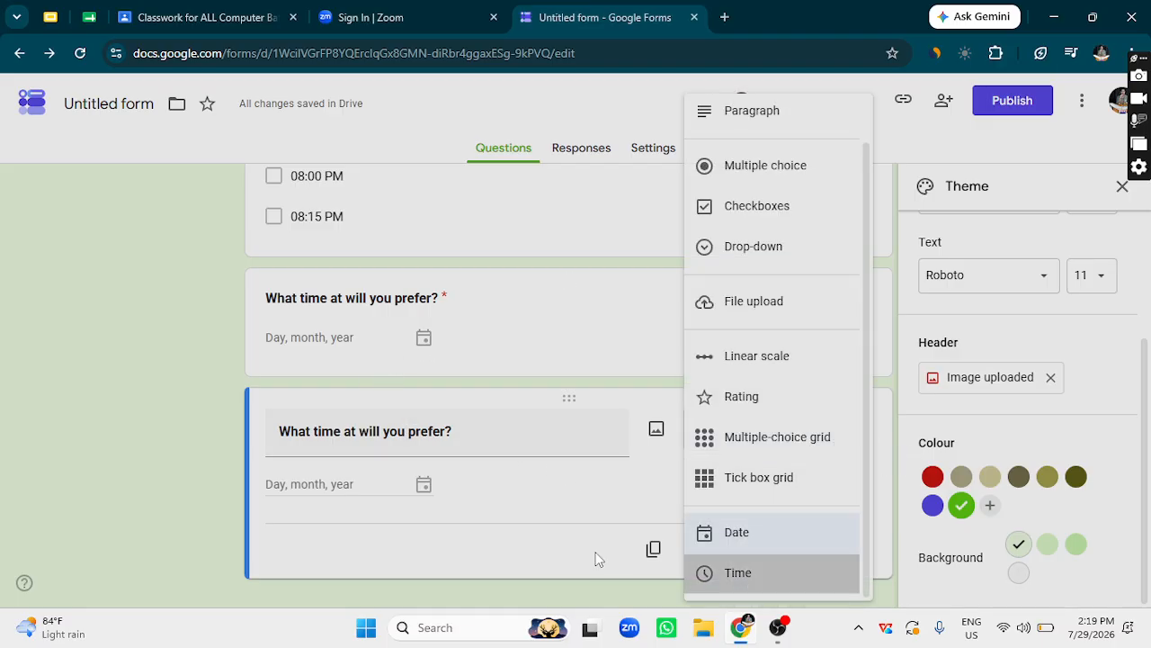
# Duplicate the Time question, change the copy's type to Tick box grid, and delete that copy.
pyautogui.click(651, 551)
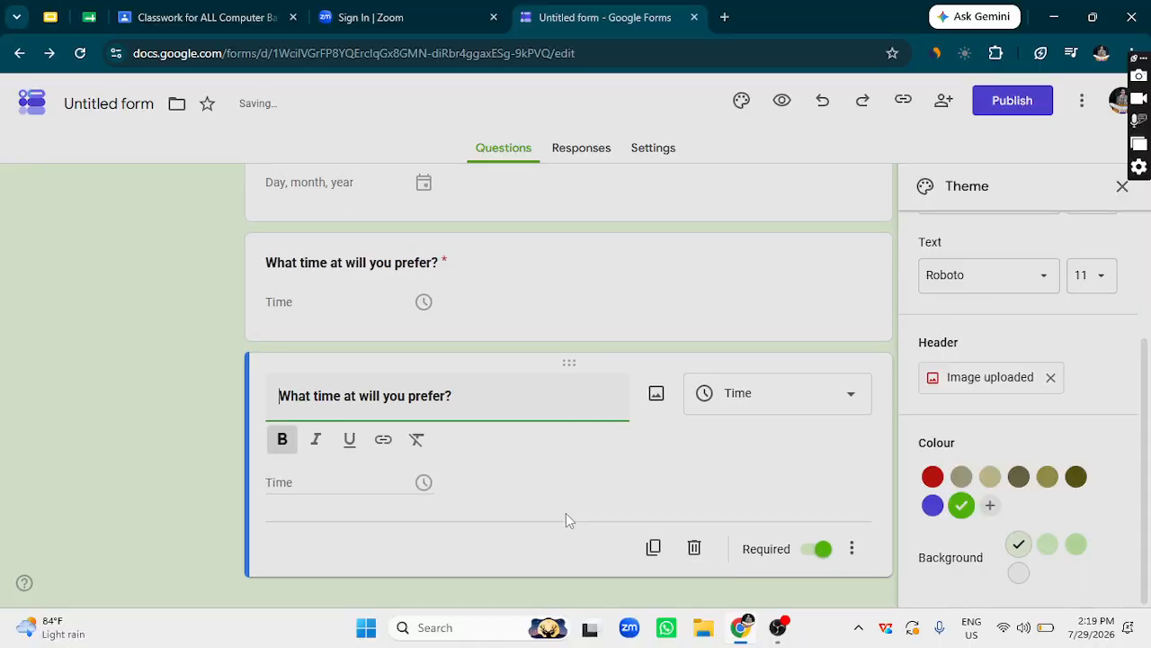
pyautogui.scroll(1, 540, 504)
pyautogui.scroll(-1, 515, 491)
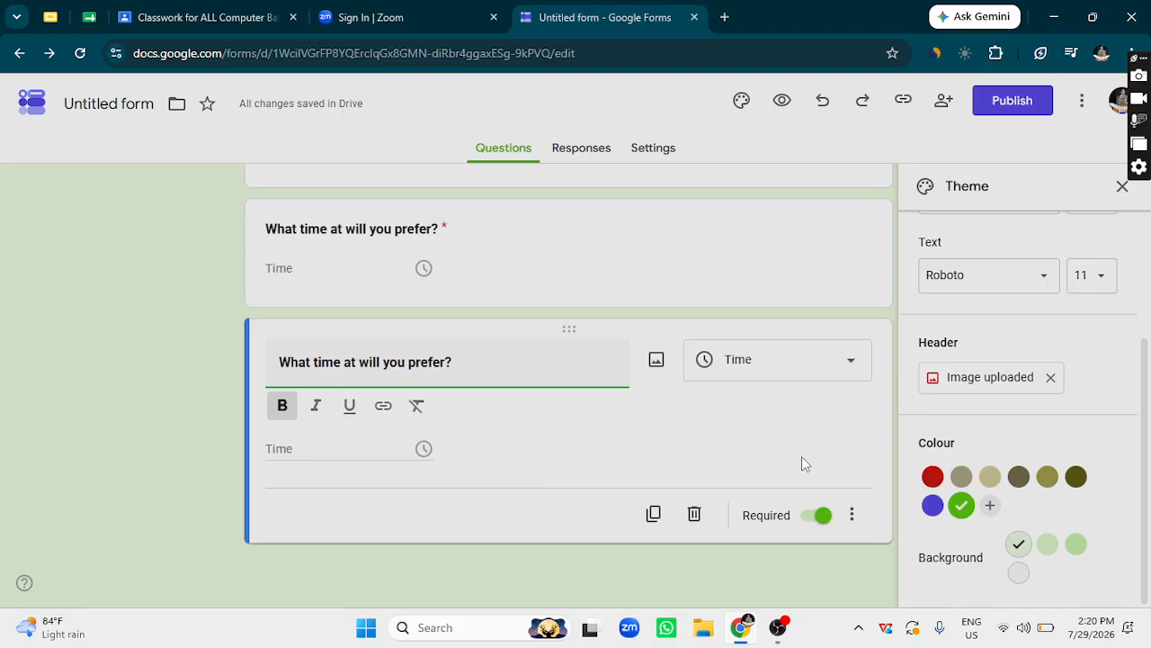
pyautogui.click(769, 373)
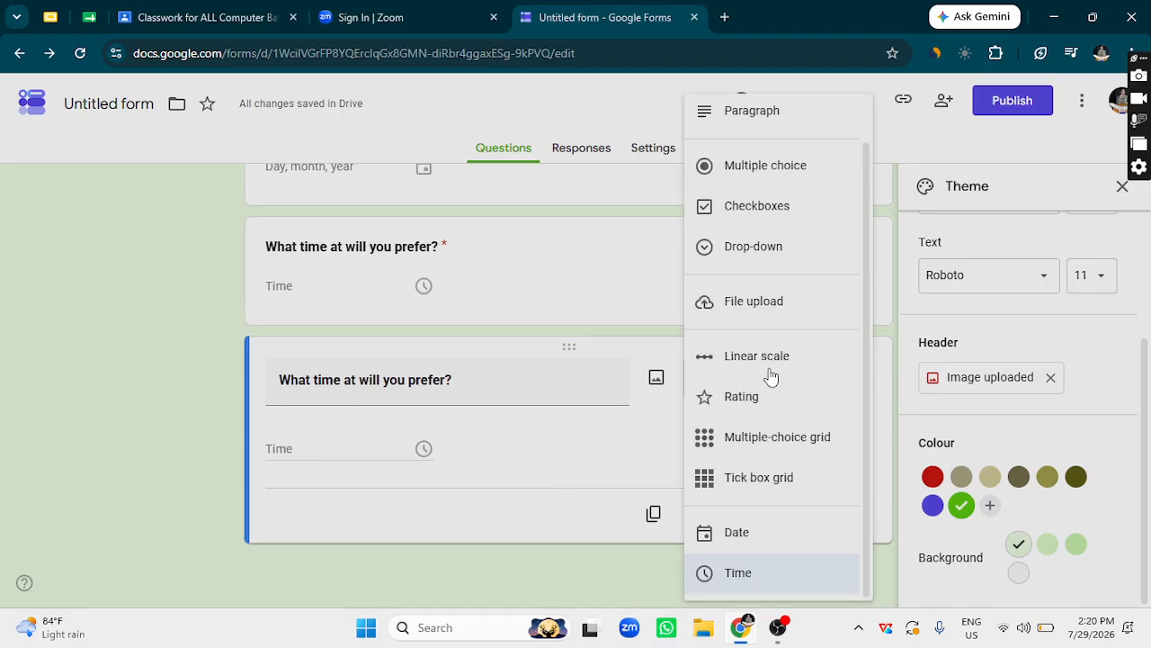
pyautogui.click(772, 486)
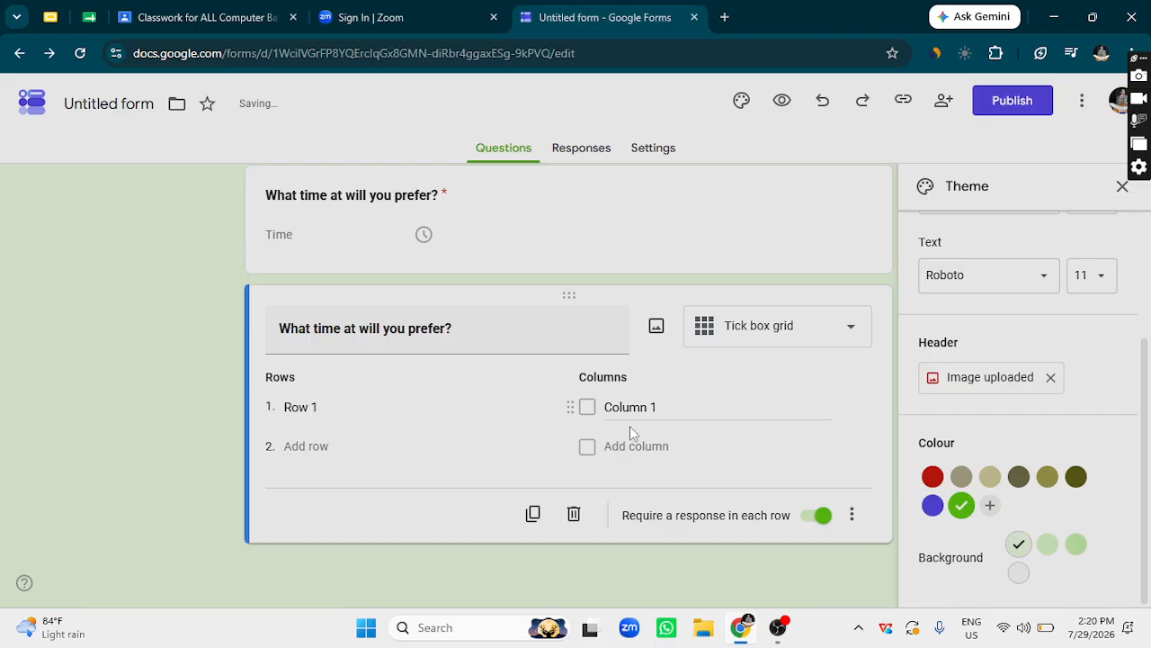
pyautogui.click(574, 514)
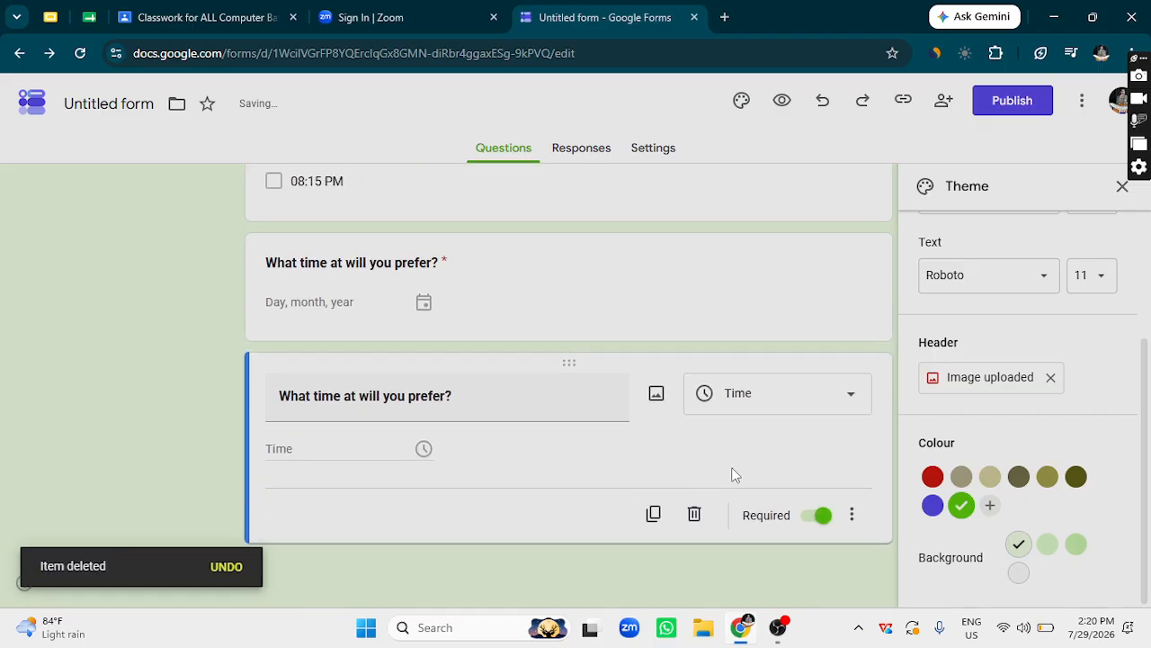
# Duplicate the Time question again and change the copy's type to Rating.
pyautogui.click(653, 513)
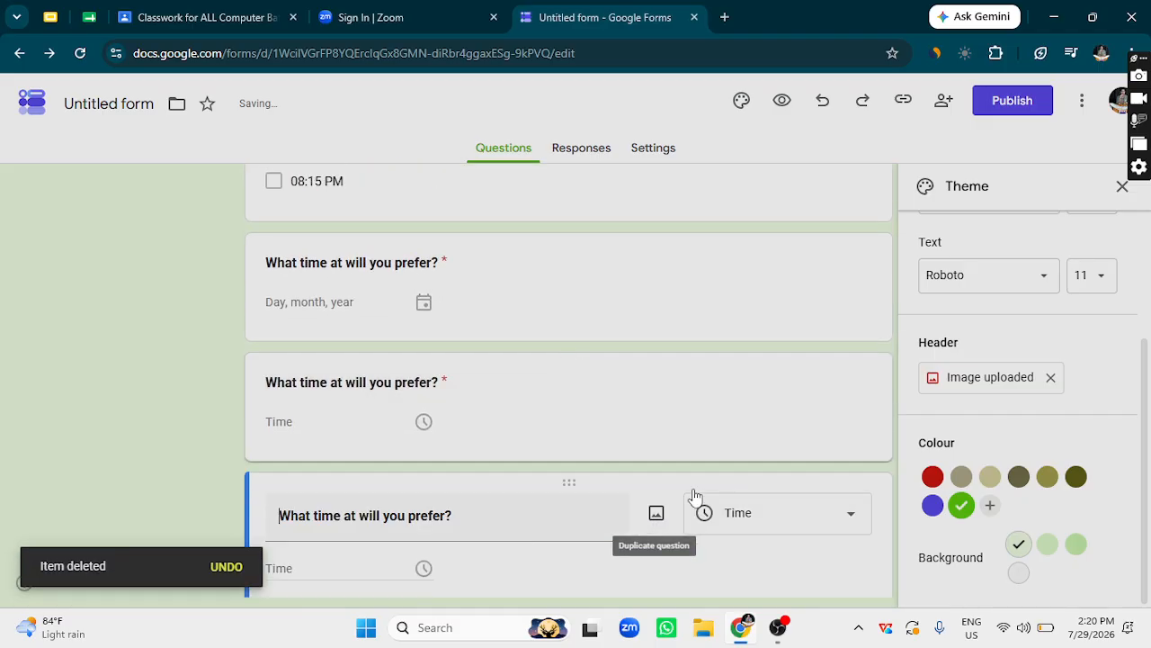
pyautogui.click(782, 523)
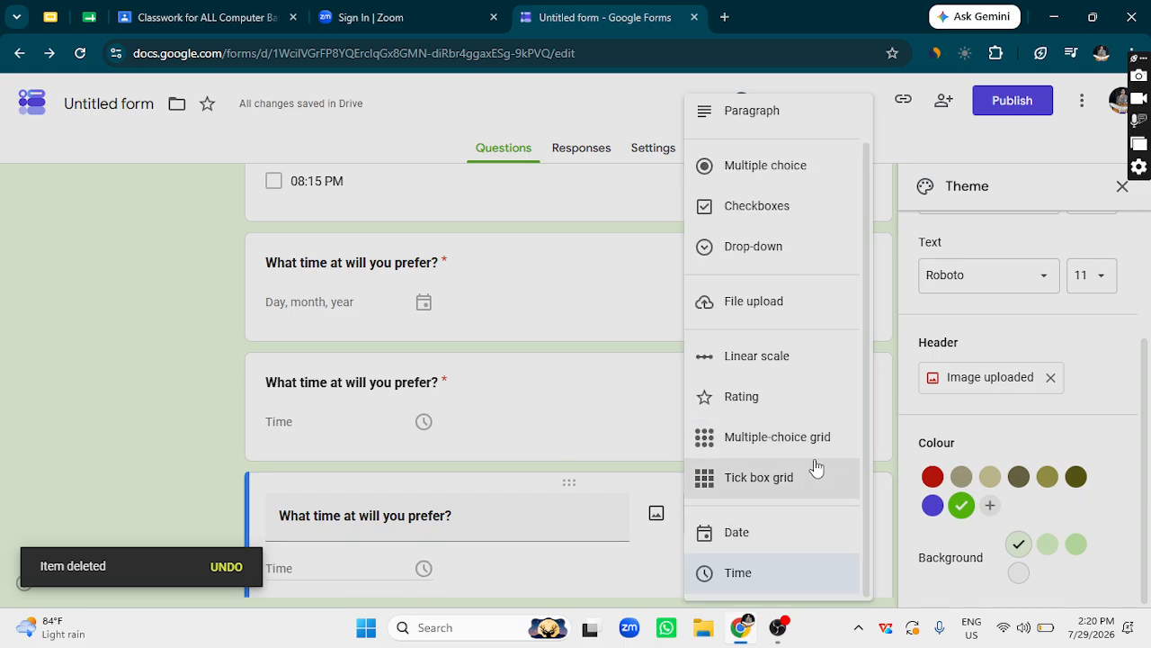
pyautogui.click(761, 399)
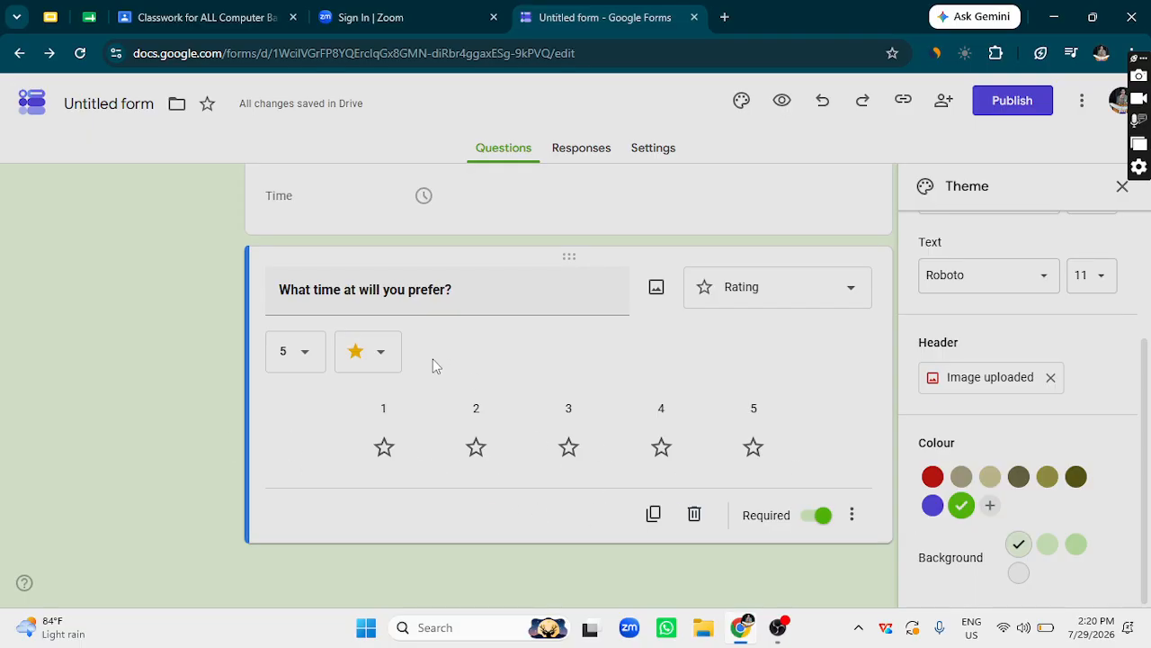
# Try the heart and thumbs-up symbols for the rating question and switch back to the star.
pyautogui.click(381, 358)
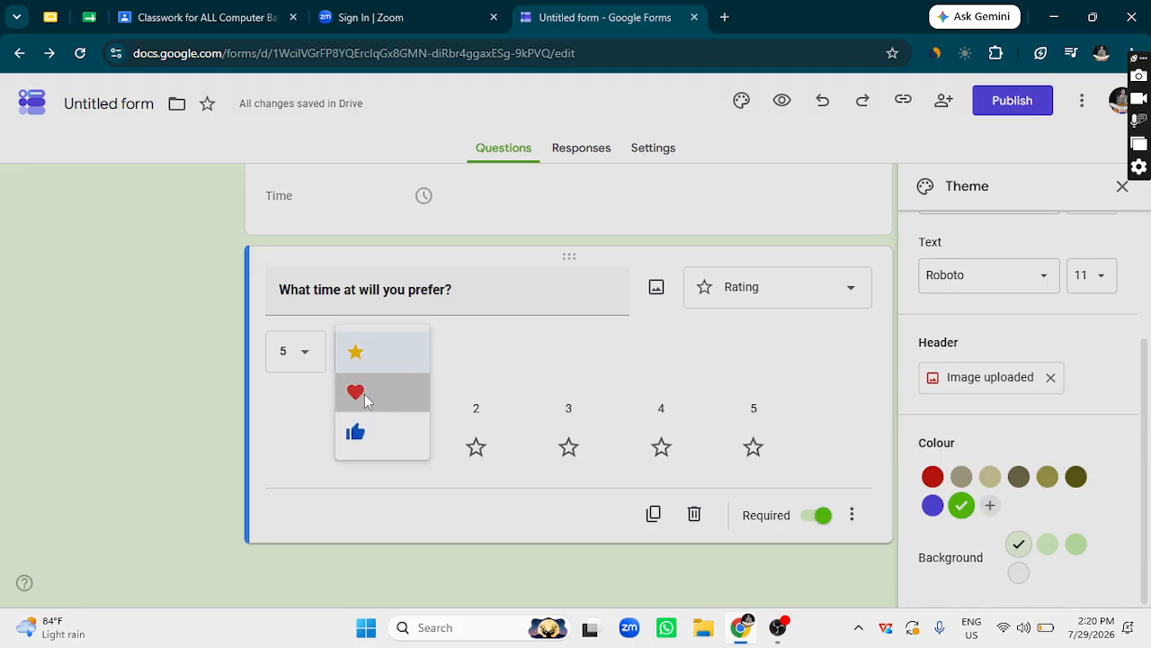
pyautogui.click(358, 396)
pyautogui.click(378, 361)
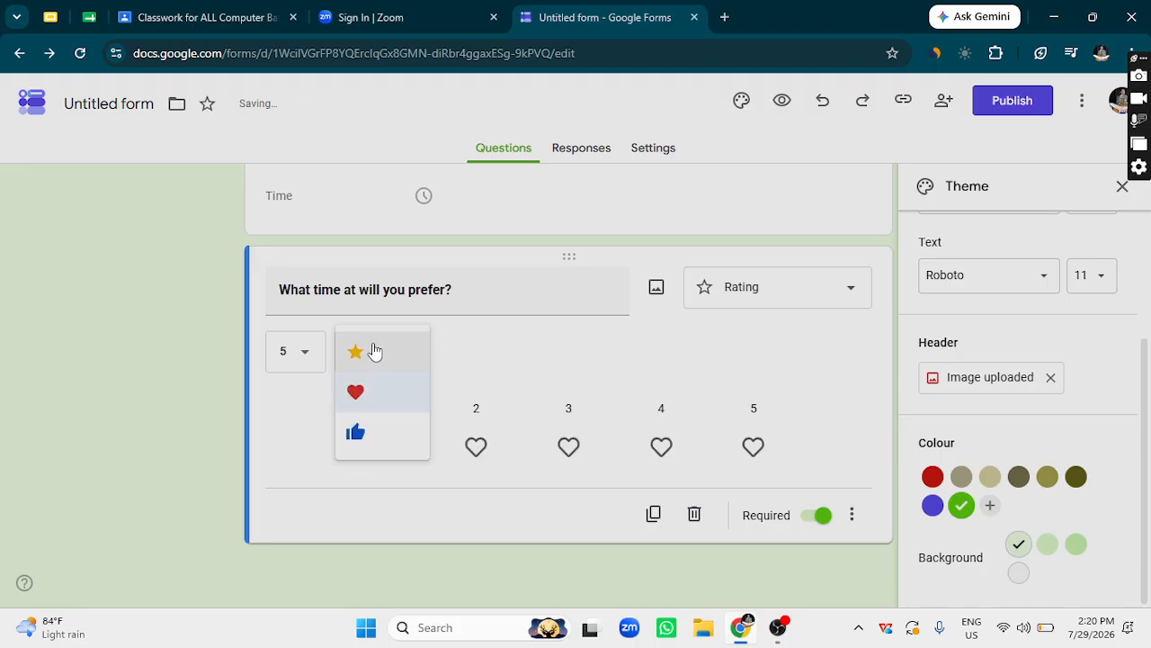
pyautogui.click(374, 351)
pyautogui.click(375, 357)
pyautogui.click(368, 396)
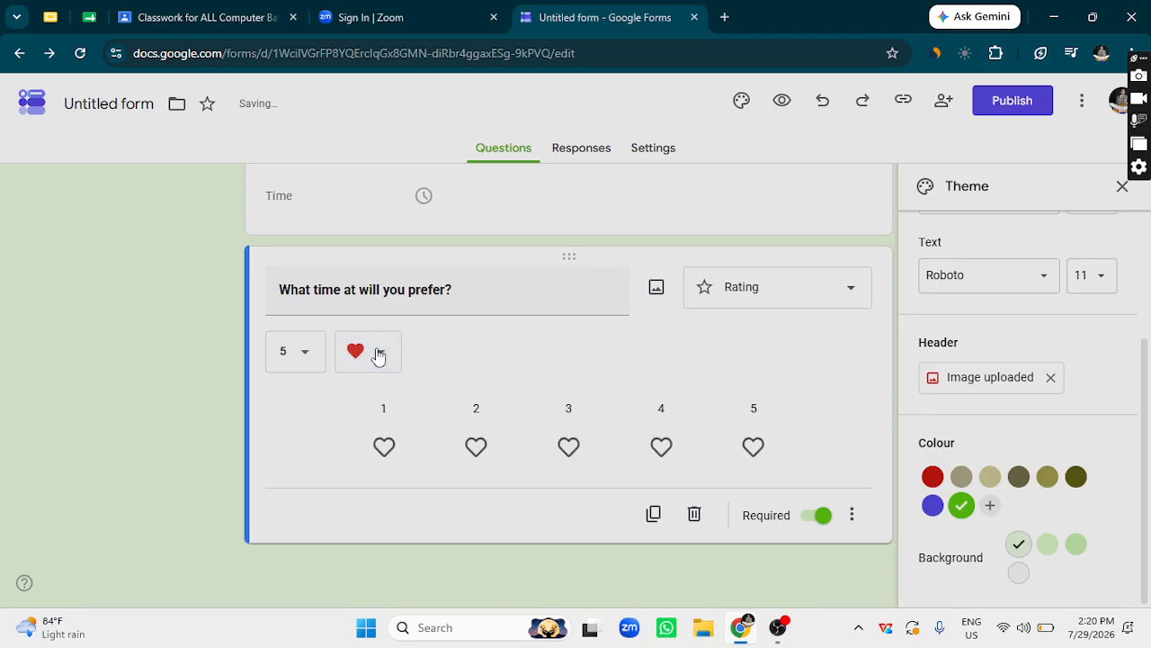
pyautogui.click(381, 352)
pyautogui.click(364, 433)
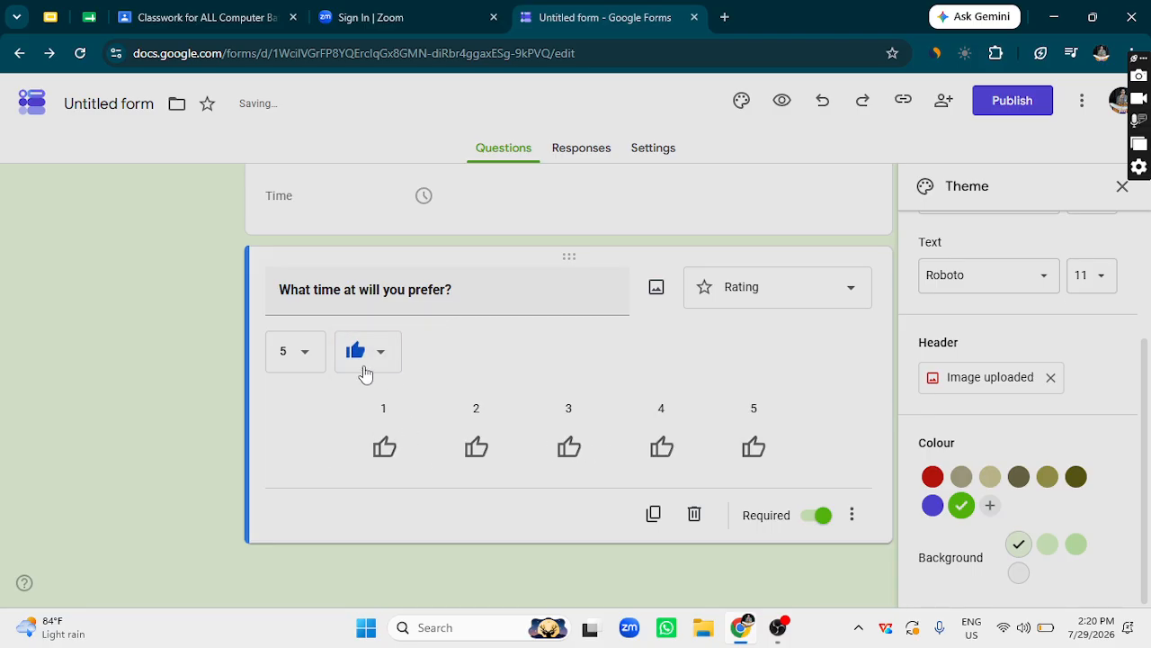
pyautogui.click(365, 369)
pyautogui.click(371, 353)
# Set the rating question's scale to 10 levels.
pyautogui.click(298, 359)
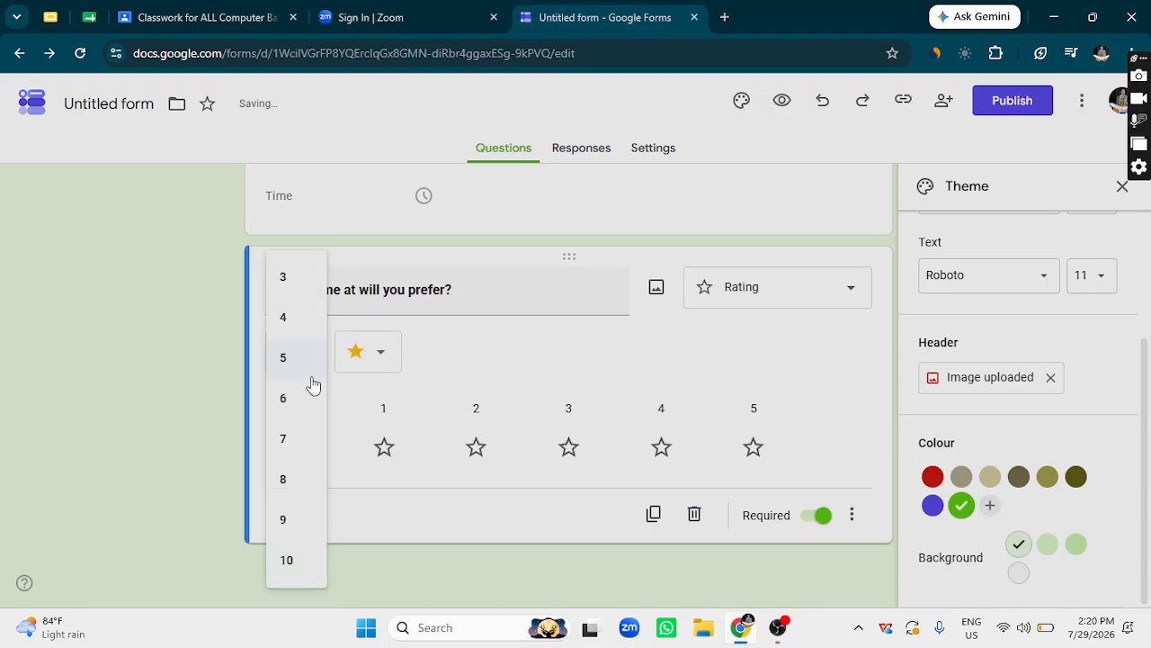
pyautogui.click(286, 560)
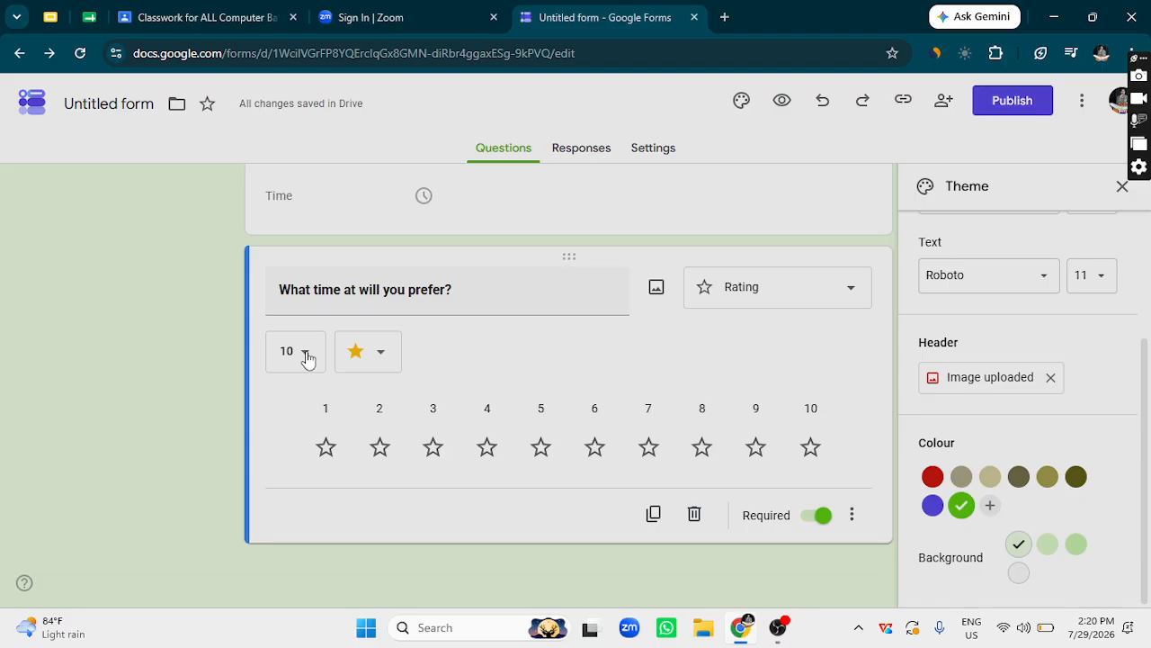
# Duplicate the Rating question, change the copy's type to Linear scale, and delete that copy.
pyautogui.click(654, 514)
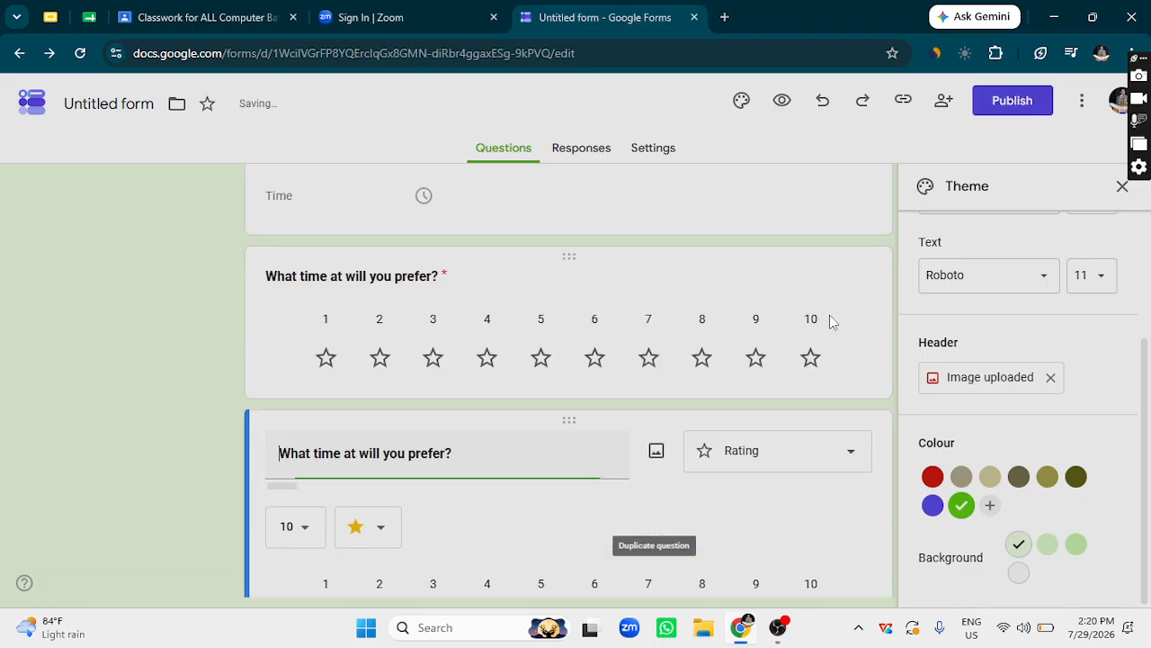
pyautogui.click(796, 370)
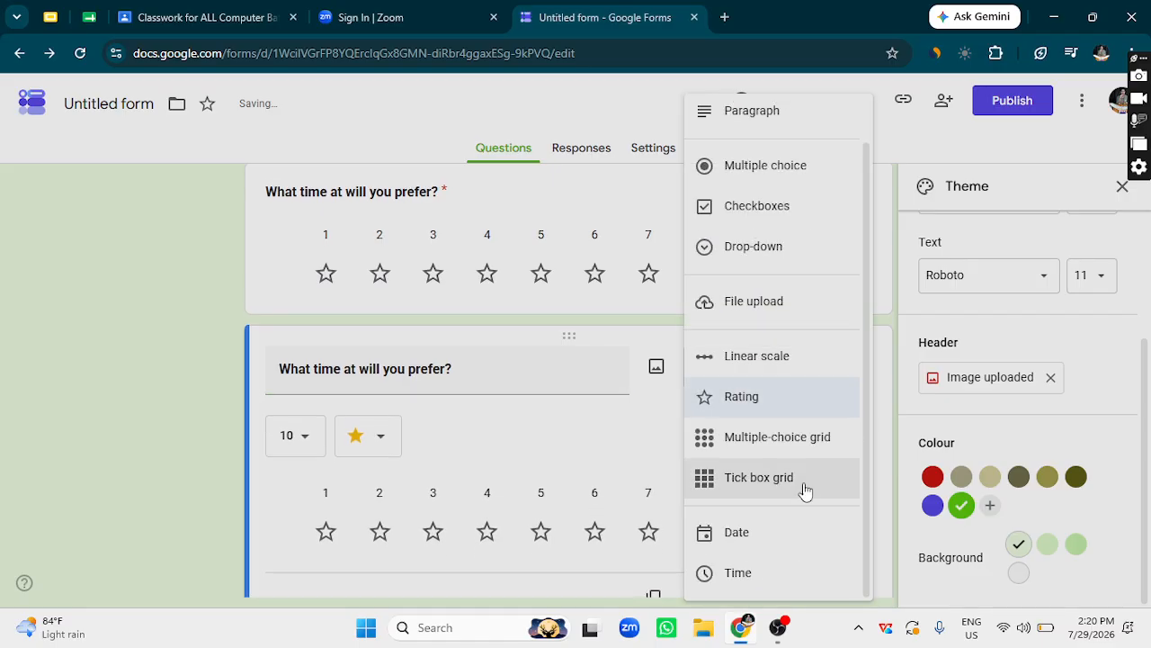
pyautogui.click(781, 364)
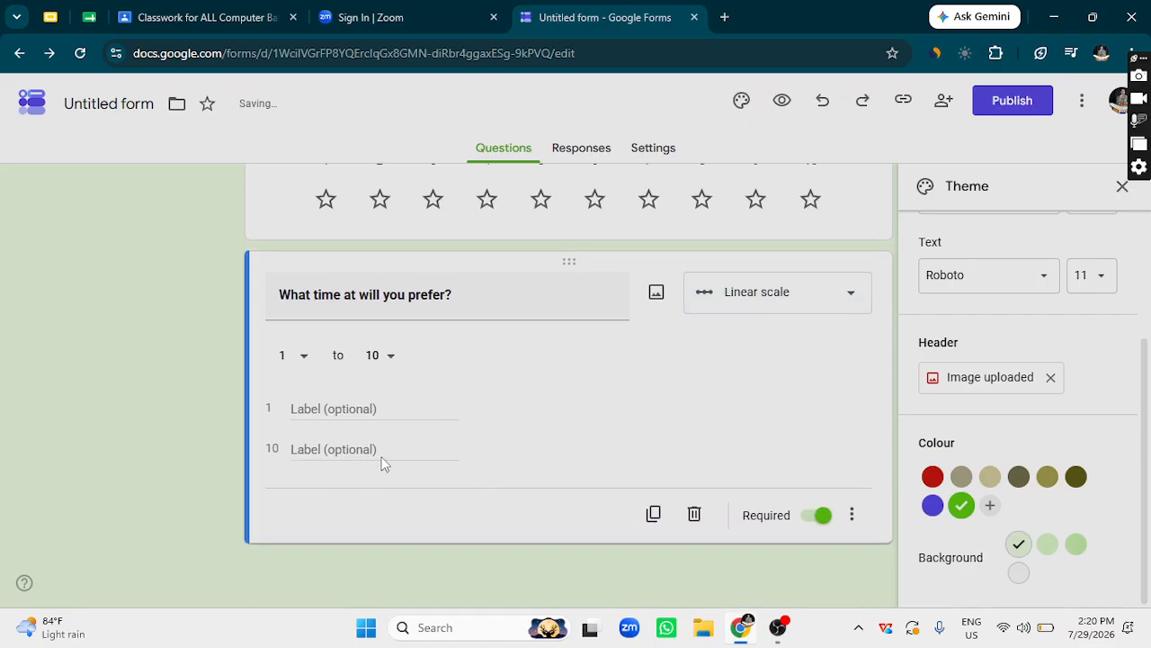
pyautogui.click(378, 406)
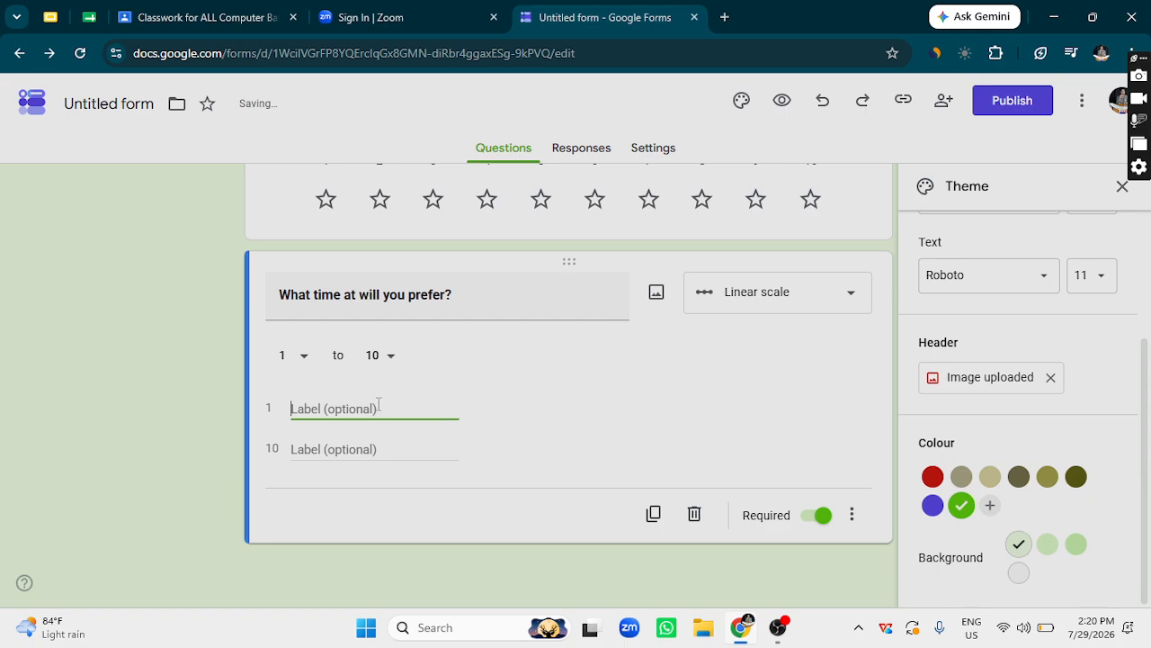
pyautogui.click(693, 514)
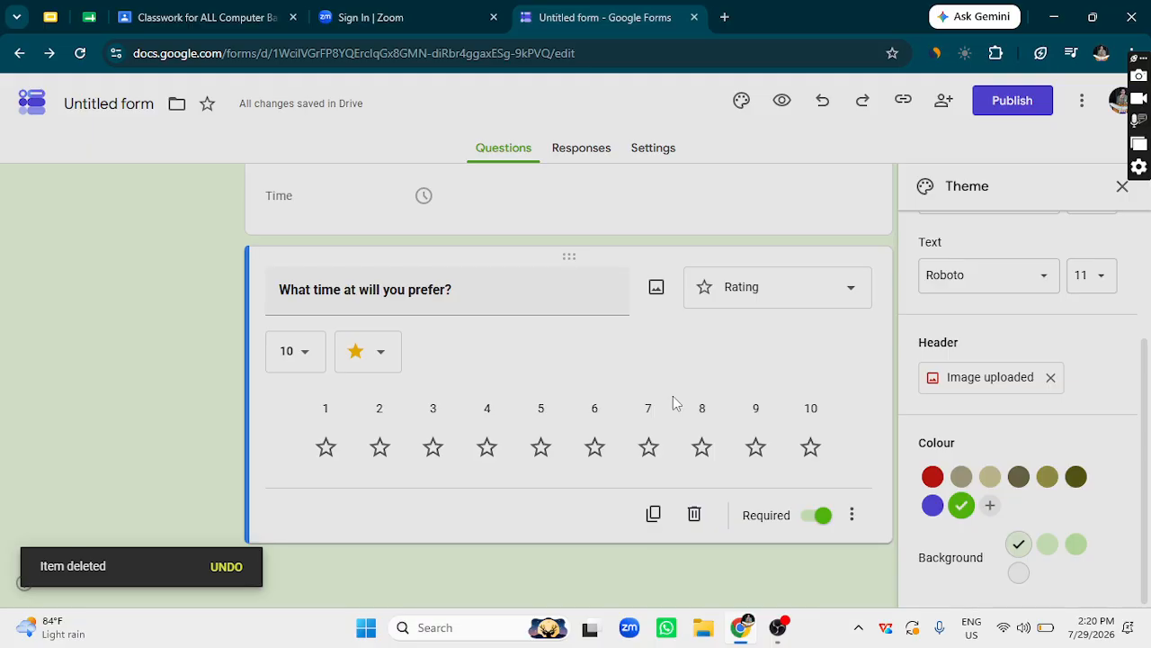
# Duplicate the 10-star Rating question, change the copy's type to File upload, and allow respondents to upload files to Drive.
pyautogui.scroll(1, 720, 432)
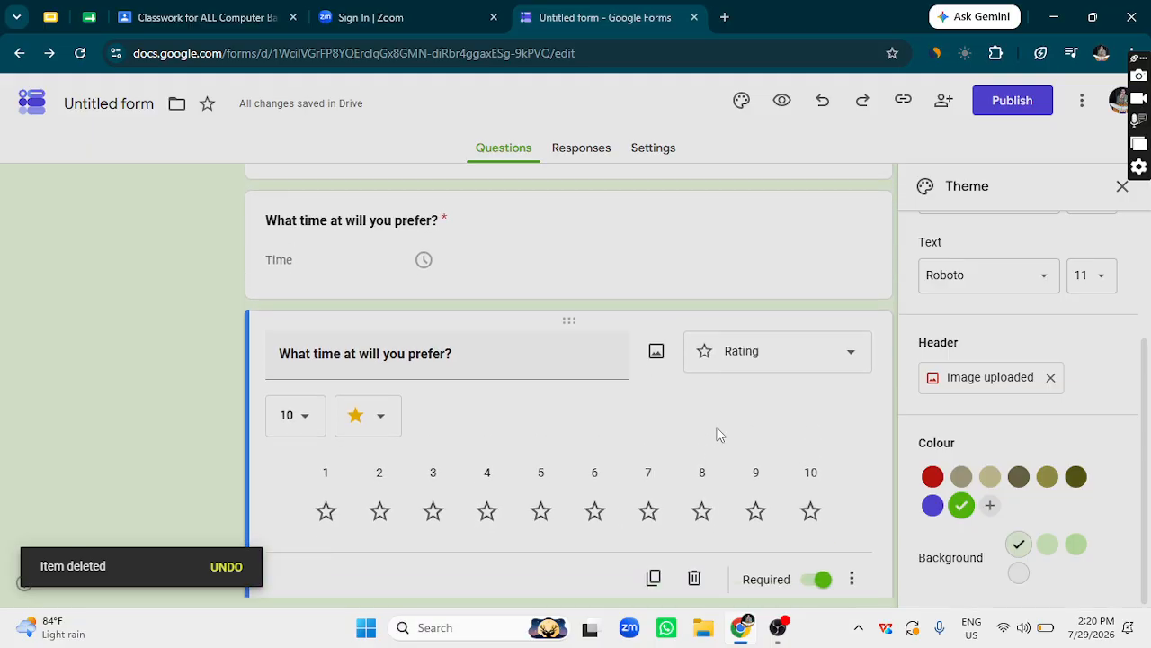
pyautogui.scroll(-1, 701, 449)
pyautogui.click(654, 514)
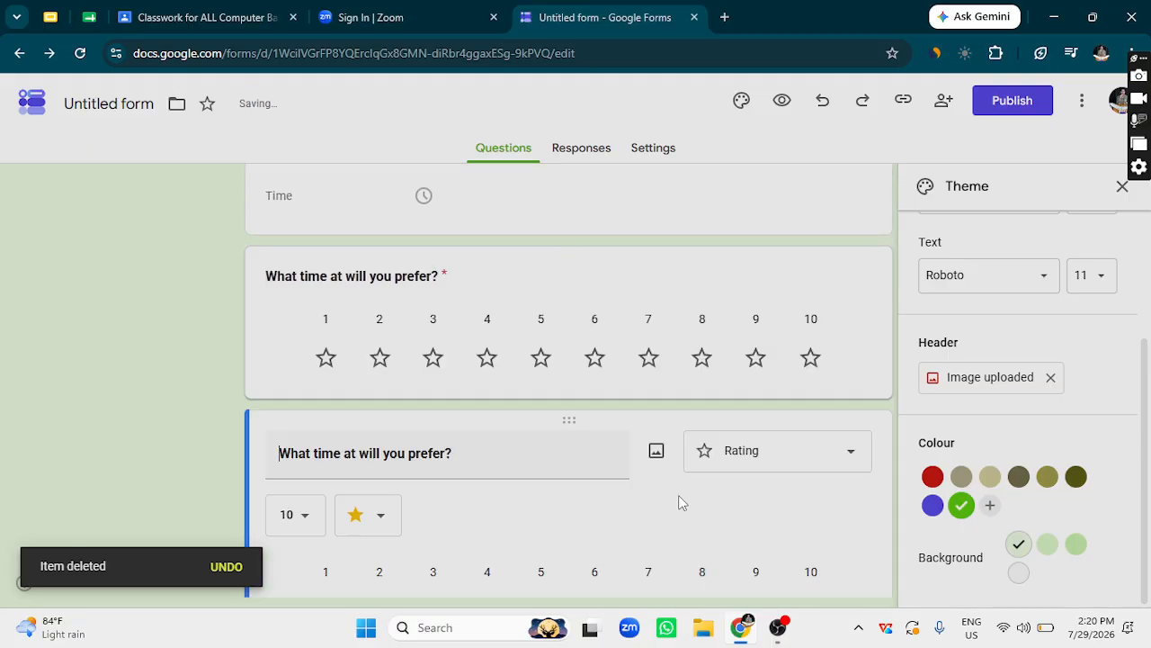
pyautogui.click(765, 443)
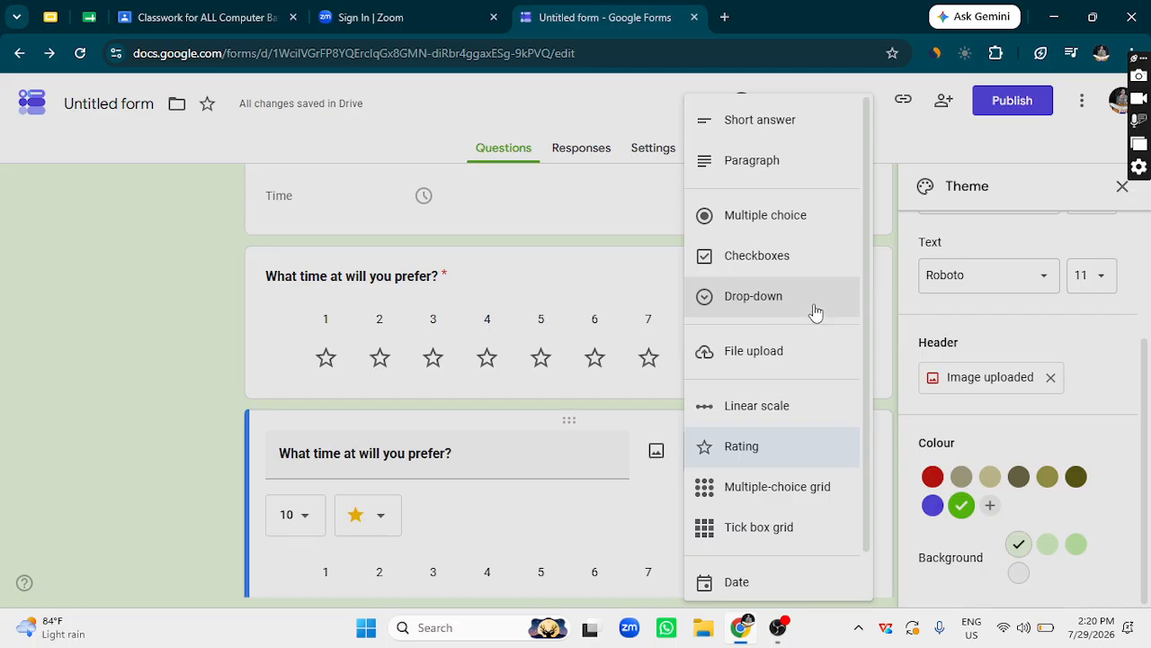
pyautogui.scroll(-1, 807, 416)
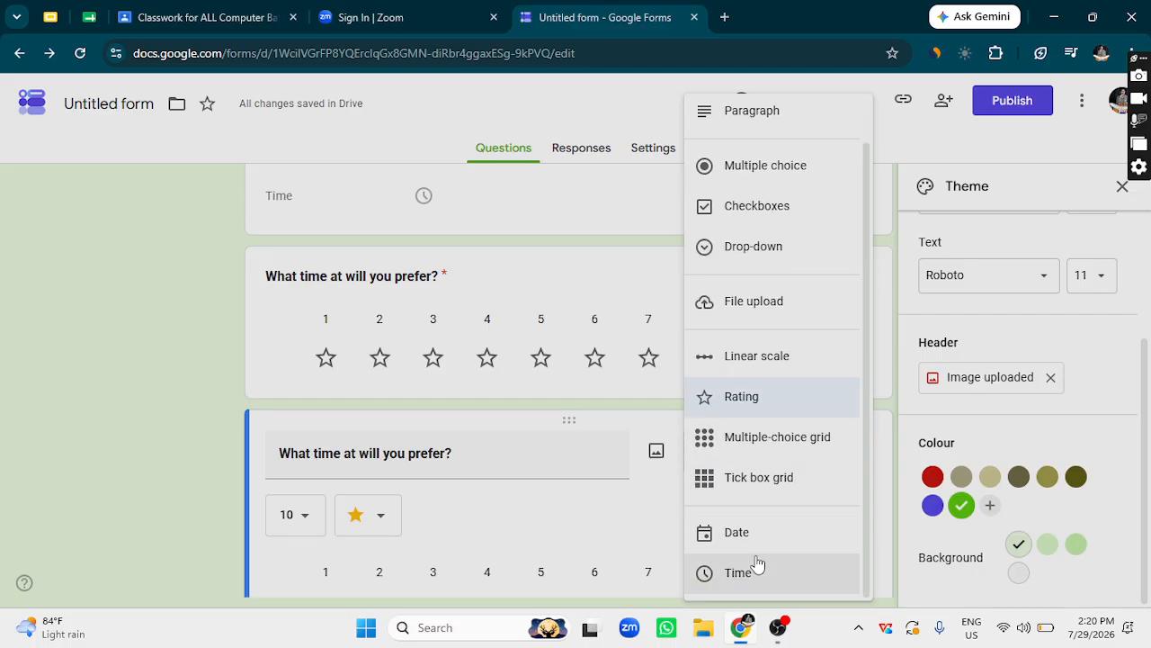
pyautogui.click(760, 301)
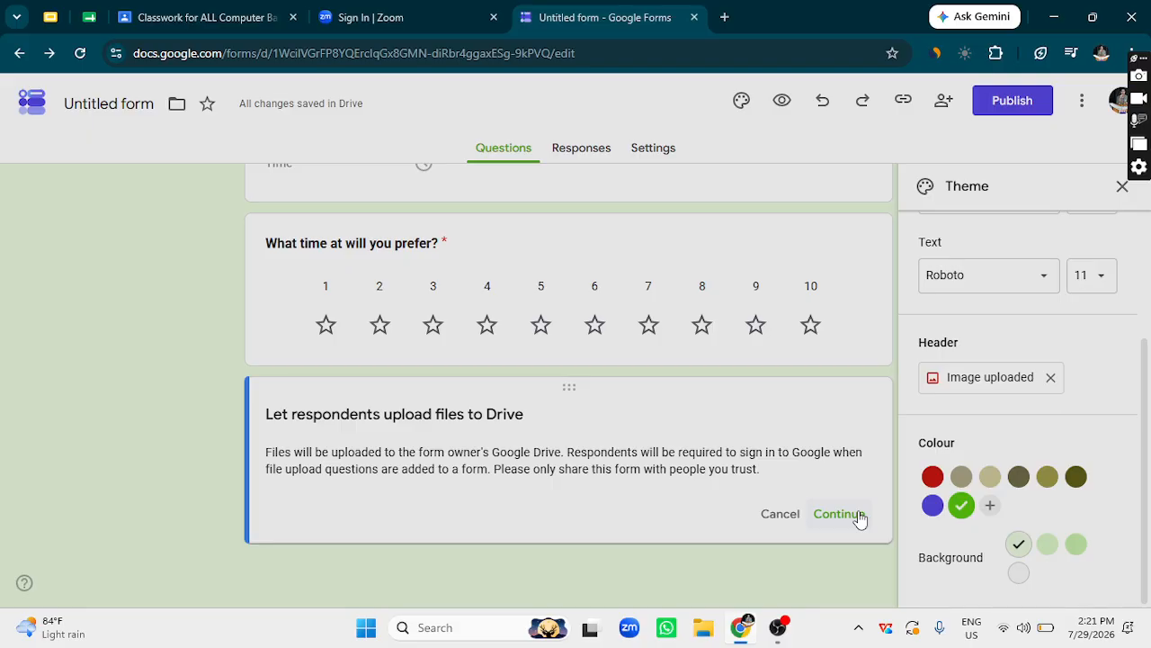
pyautogui.click(824, 514)
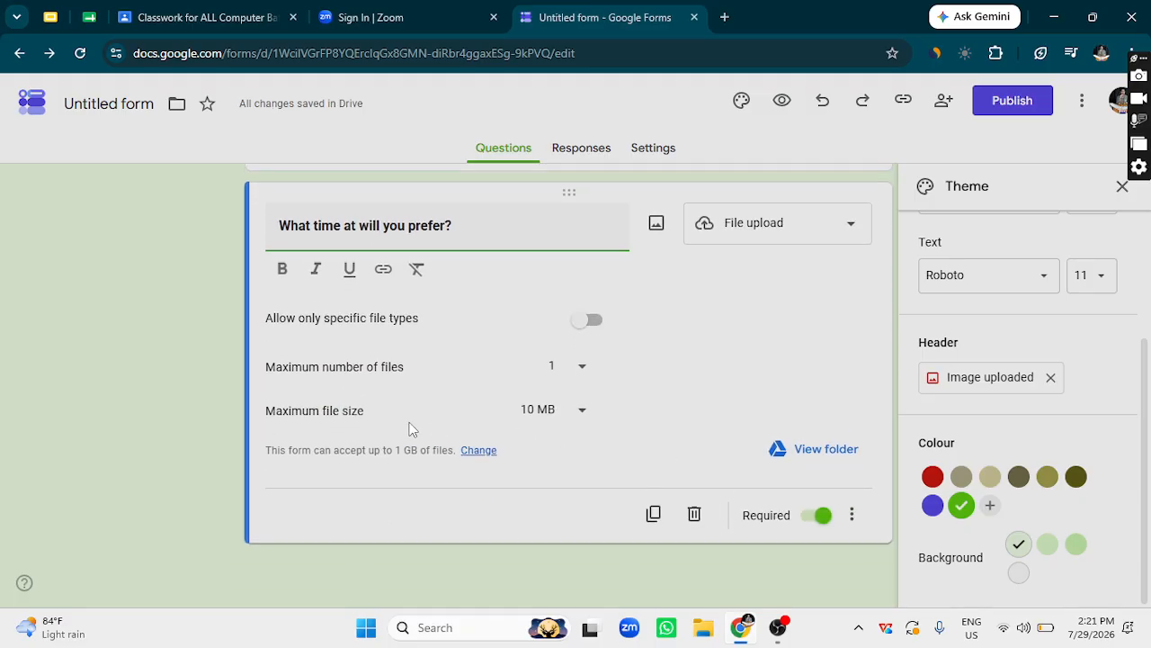
# Examine the file upload question's options for maximum file size, maximum number of files, and specific file types without changing them.
pyautogui.click(378, 415)
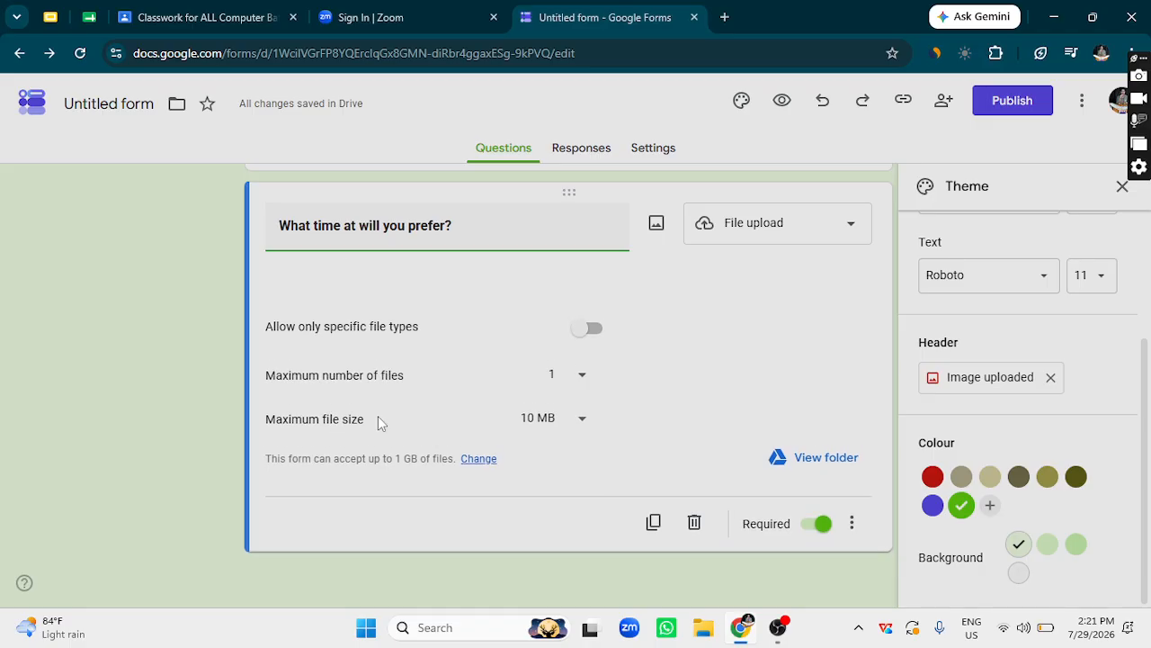
pyautogui.click(574, 423)
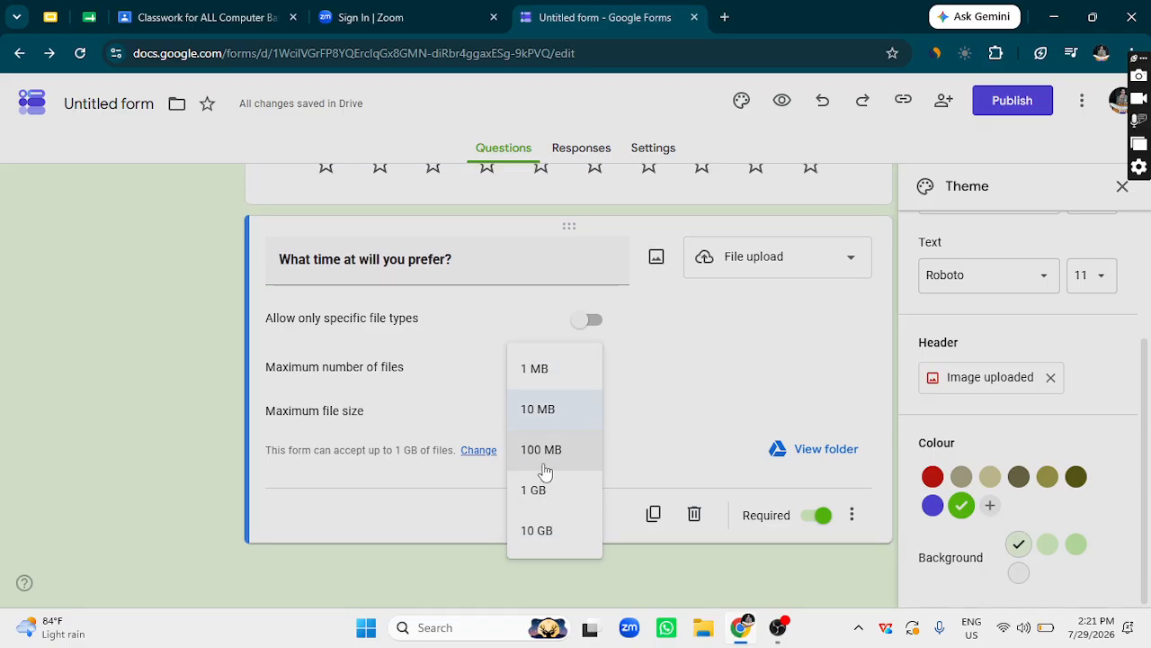
pyautogui.click(684, 407)
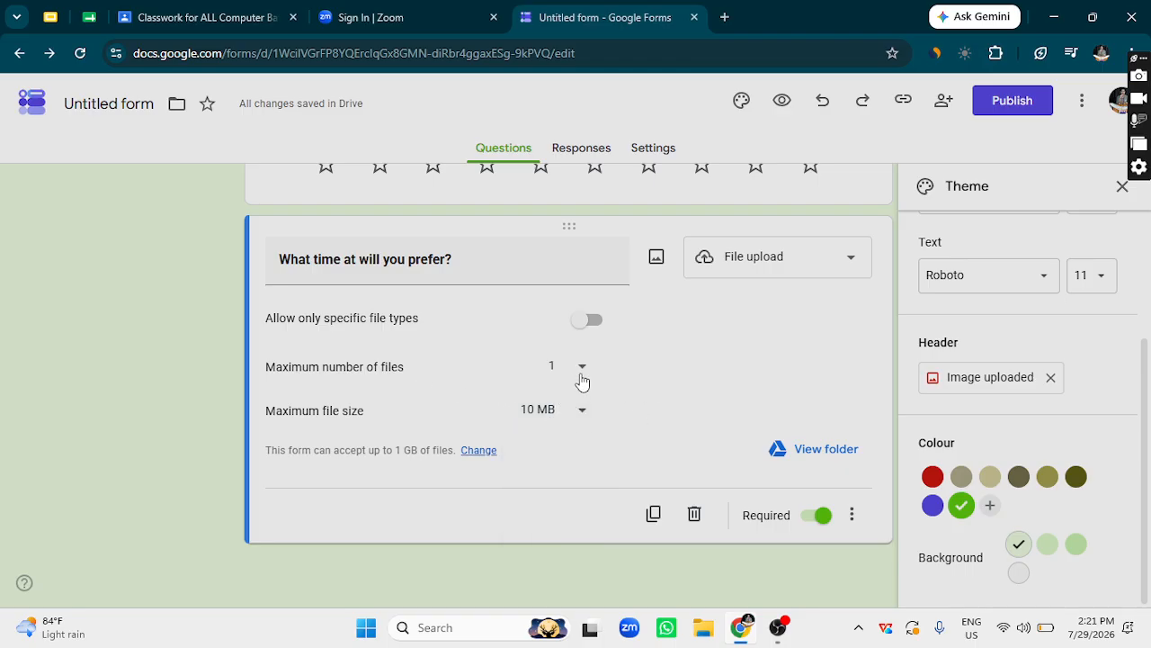
pyautogui.click(581, 376)
pyautogui.click(706, 385)
pyautogui.click(589, 324)
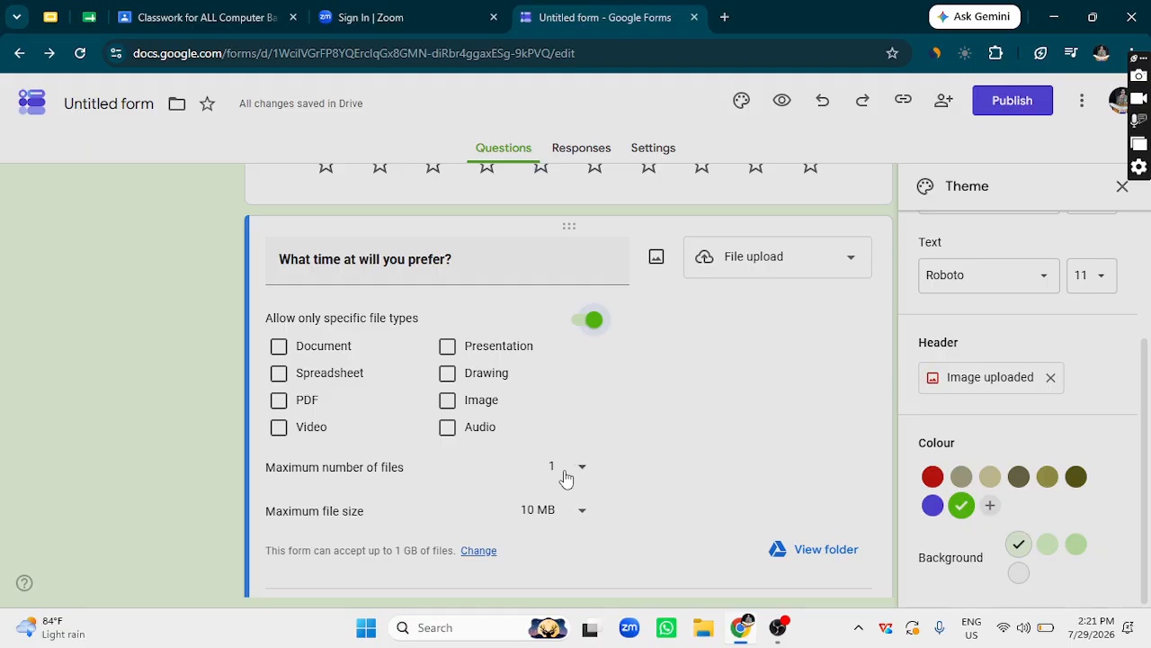
pyautogui.scroll(-1, 612, 498)
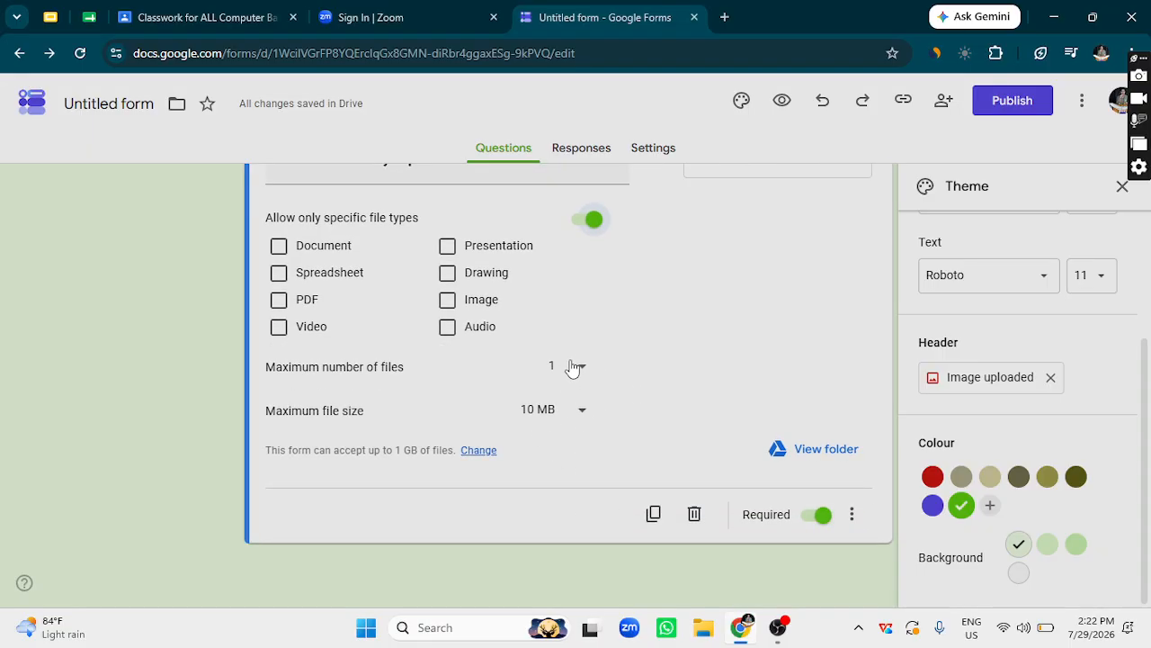
pyautogui.click(592, 219)
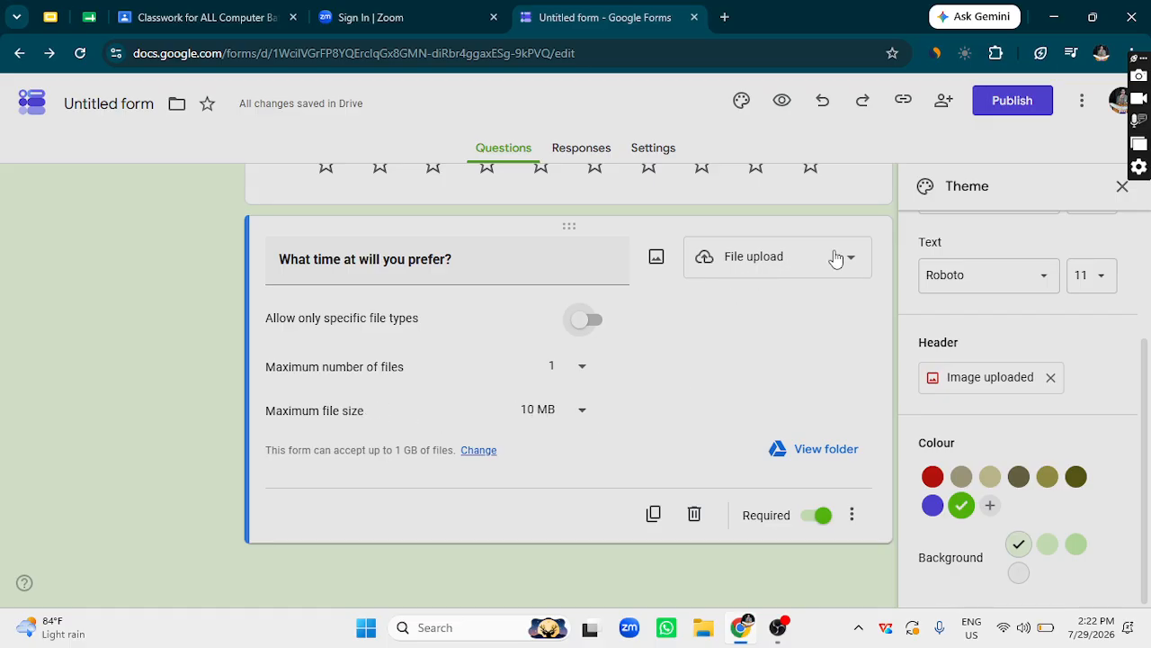
# Duplicate the file upload question, and view the copy's upload folder in Drive before returning to the form.
pyautogui.click(653, 514)
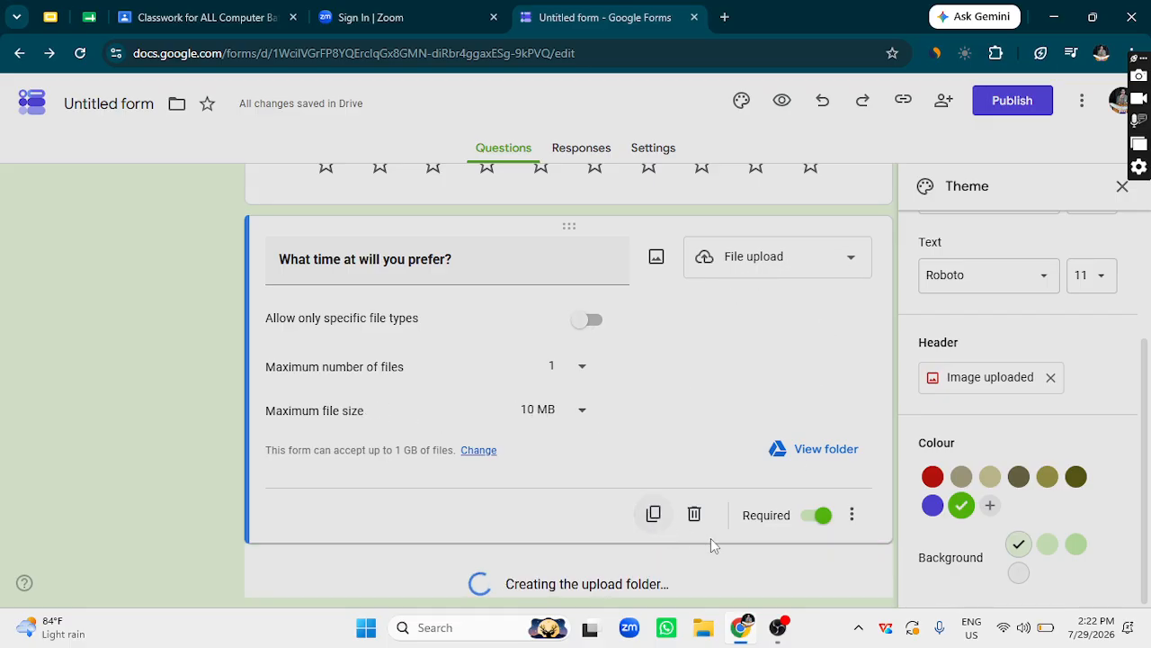
pyautogui.click(826, 450)
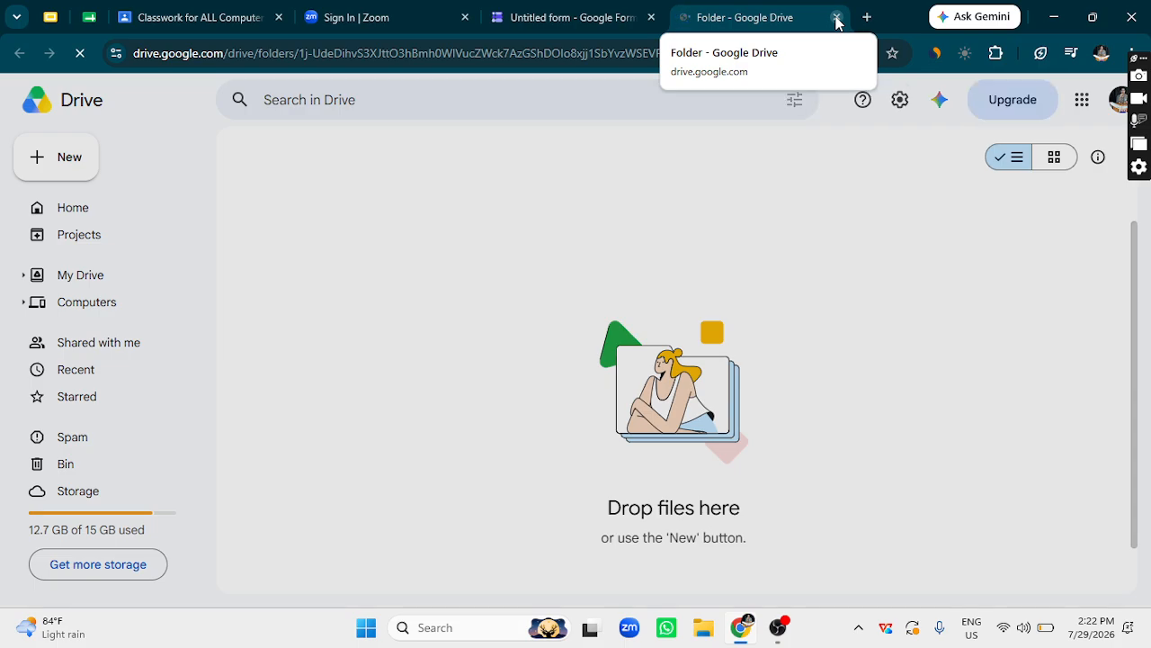
pyautogui.click(837, 18)
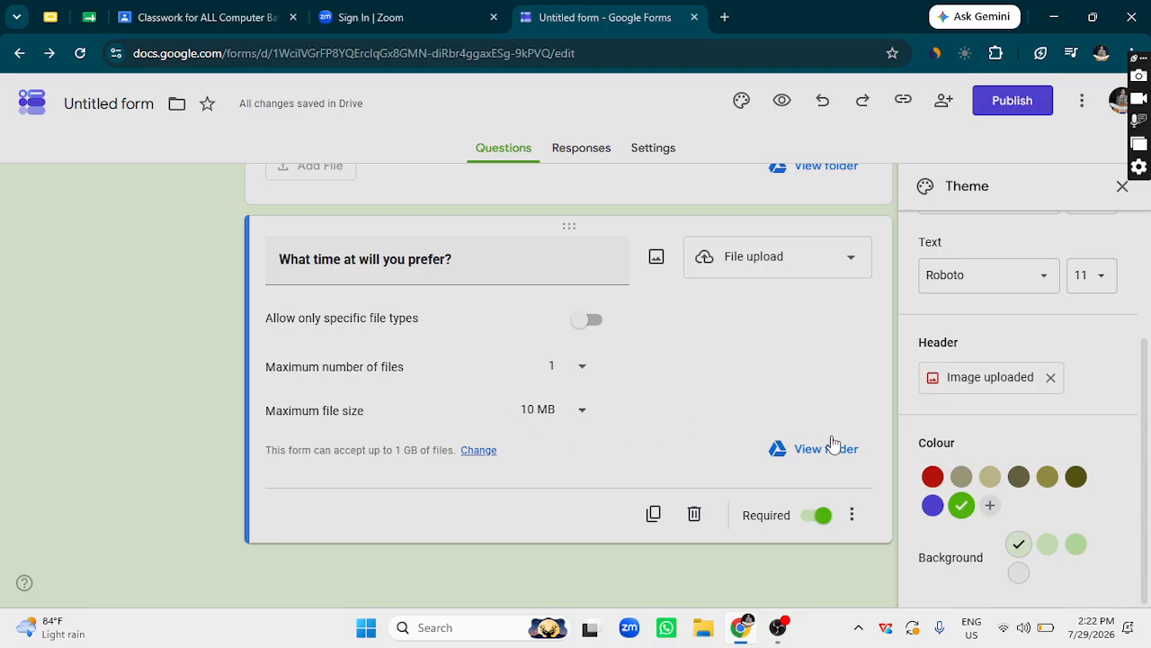
# Duplicate the copied file upload question and change the new copy's type to Drop-down.
pyautogui.click(642, 514)
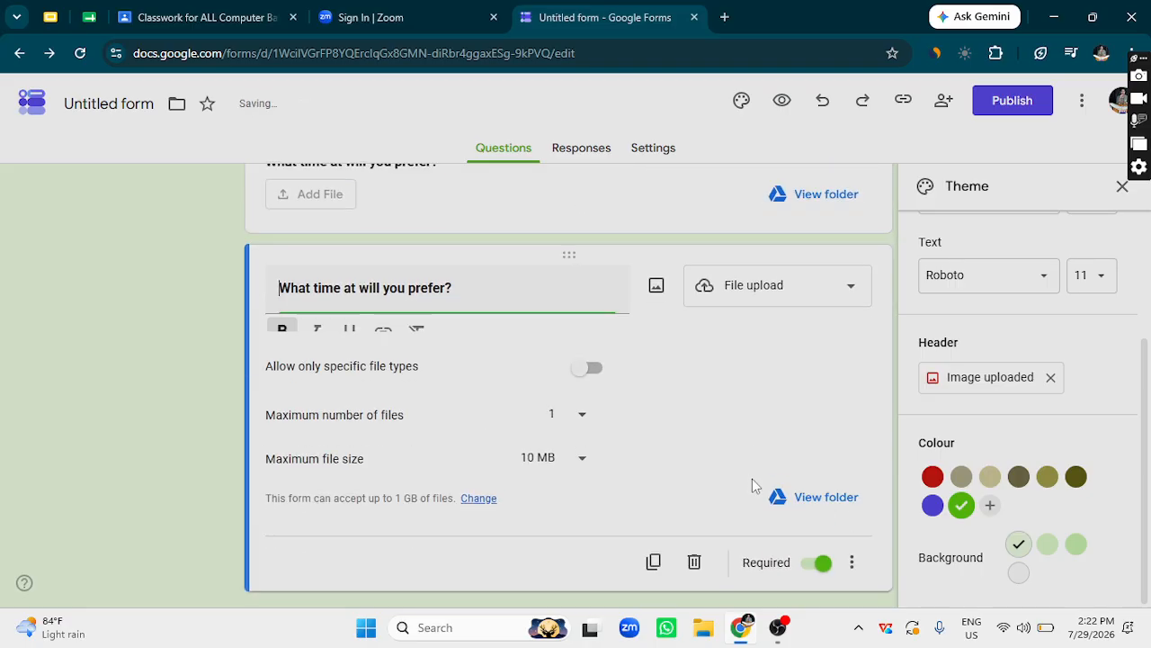
pyautogui.click(796, 234)
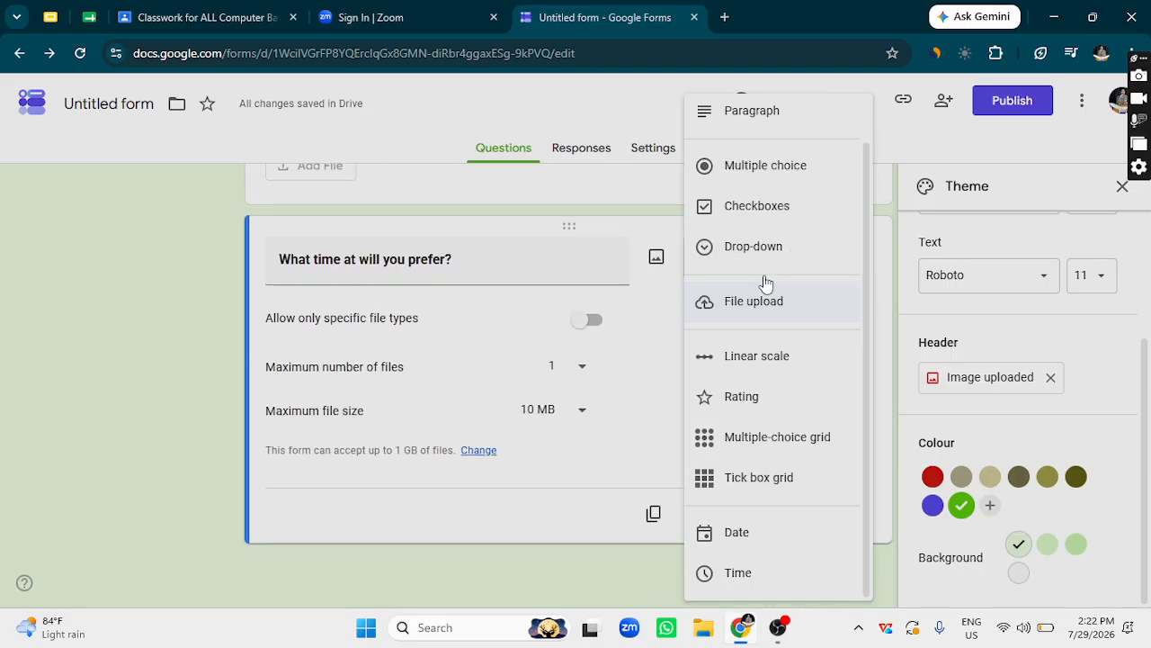
pyautogui.click(779, 257)
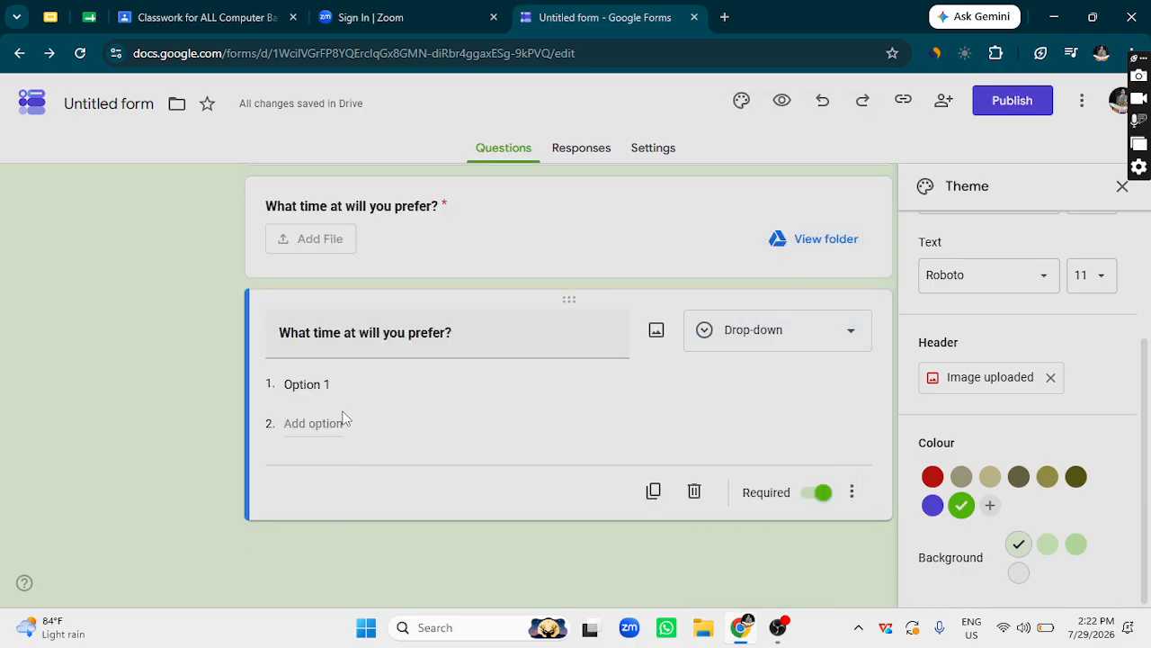
# Replace the drop-down question's title with "Any Comments?".
pyautogui.tripleClick(487, 338)
pyautogui.press('BackSpace')
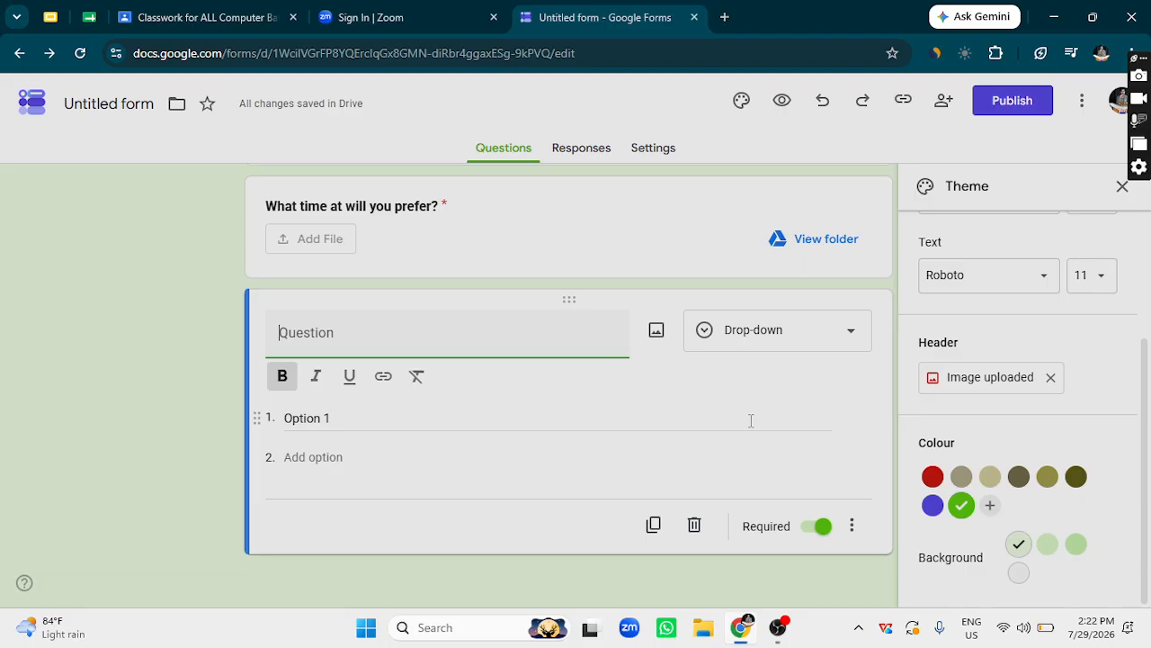
pyautogui.write('Any')
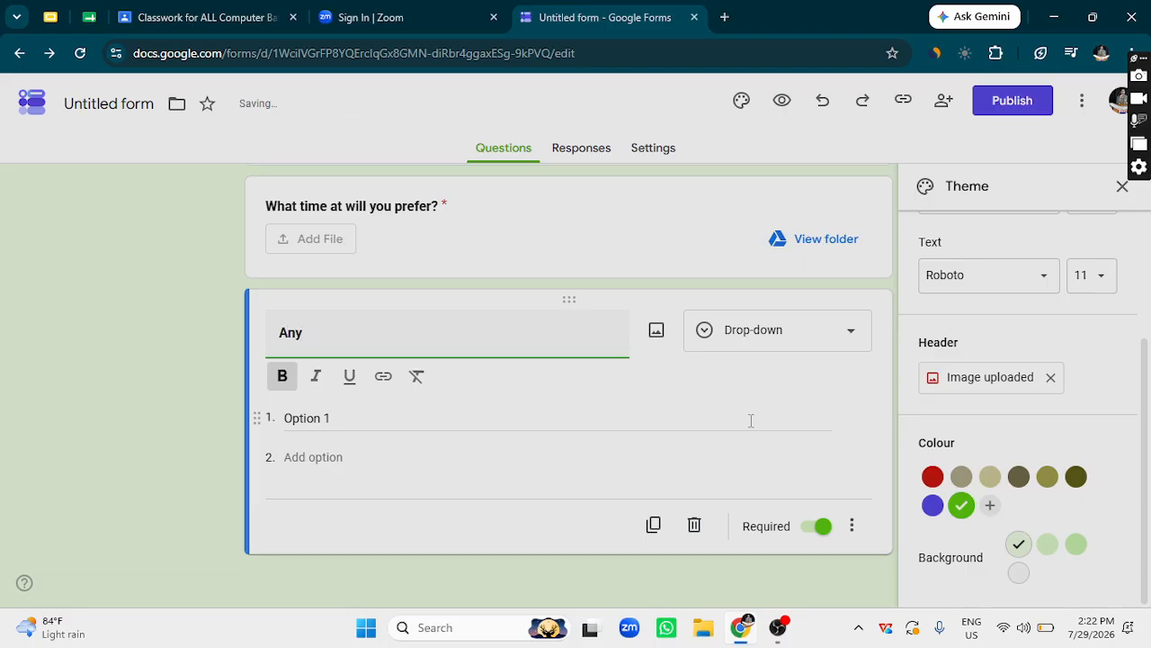
pyautogui.write(' f')
pyautogui.write('Q')
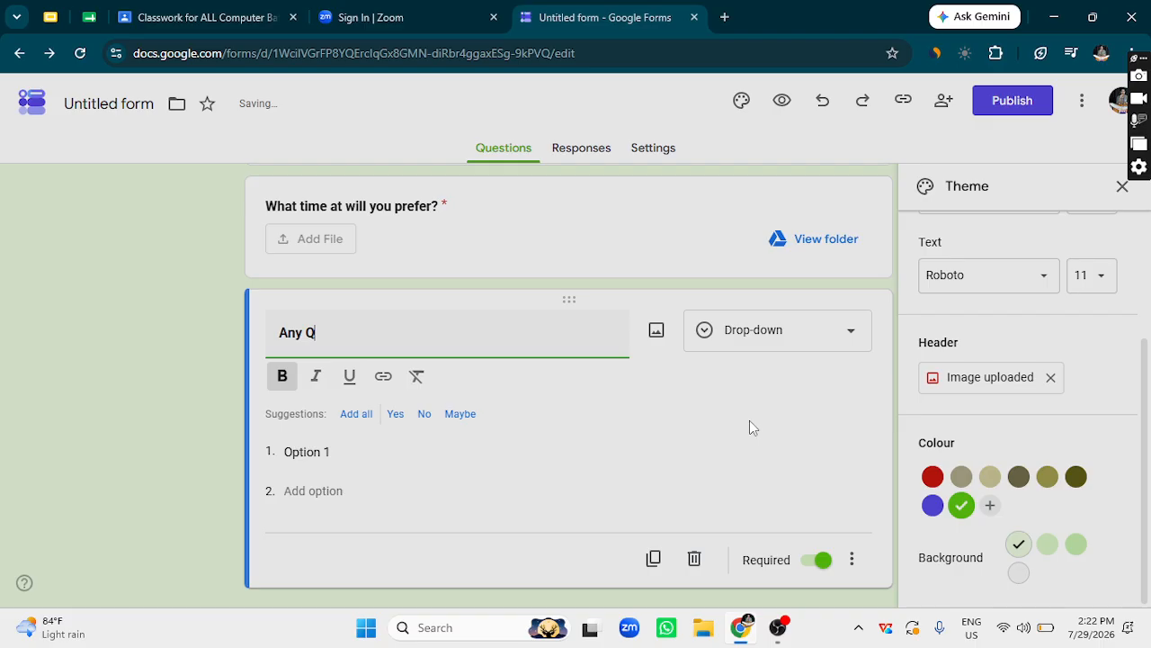
pyautogui.write('ues')
pyautogui.press('BackSpace')
pyautogui.press('BackSpace')
pyautogui.press('BackSpace')
pyautogui.write('C')
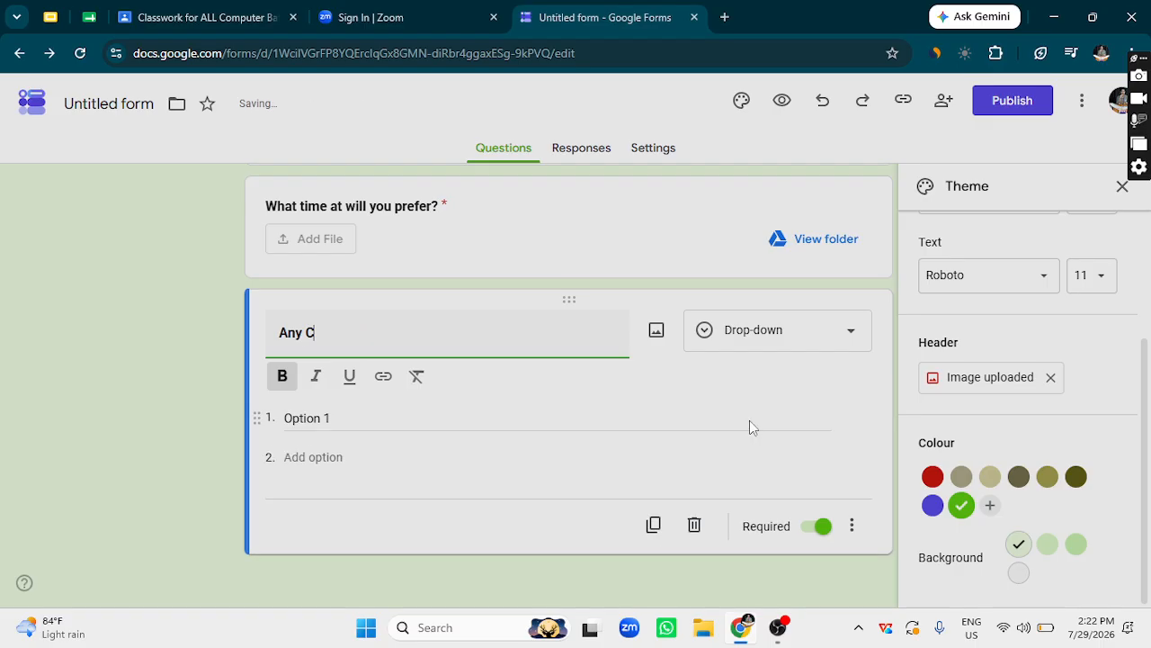
pyautogui.write('om')
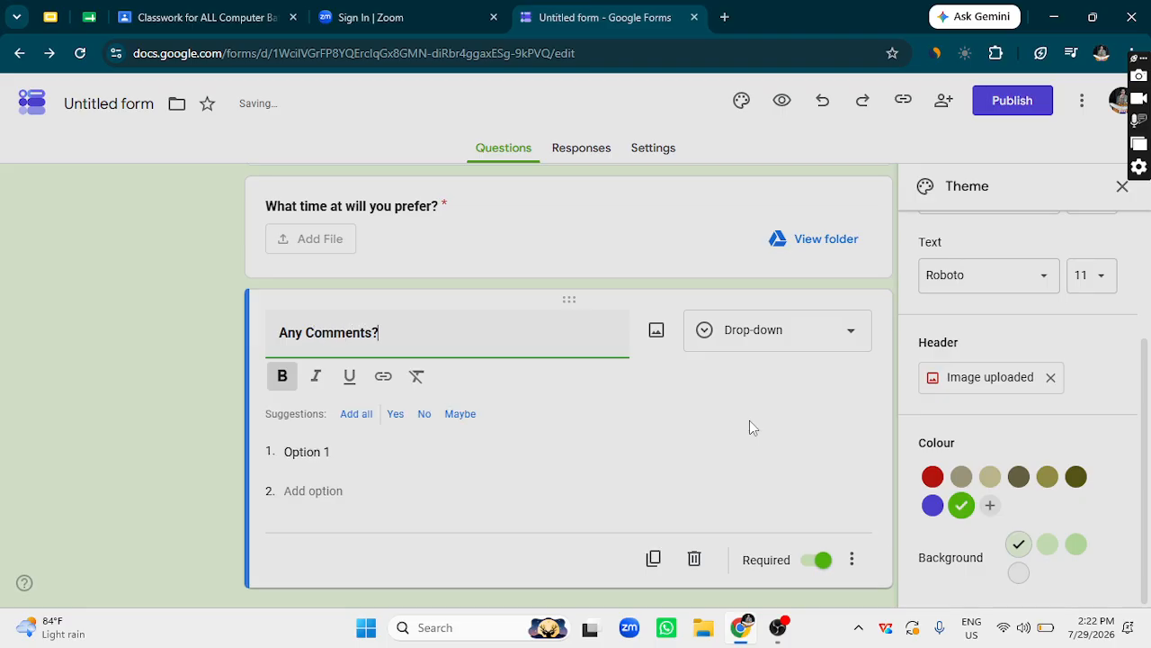
pyautogui.click(437, 535)
# Look over the form's questions from the two file upload questions up to the Farewell Ceremony header.
pyautogui.scroll(2, 402, 437)
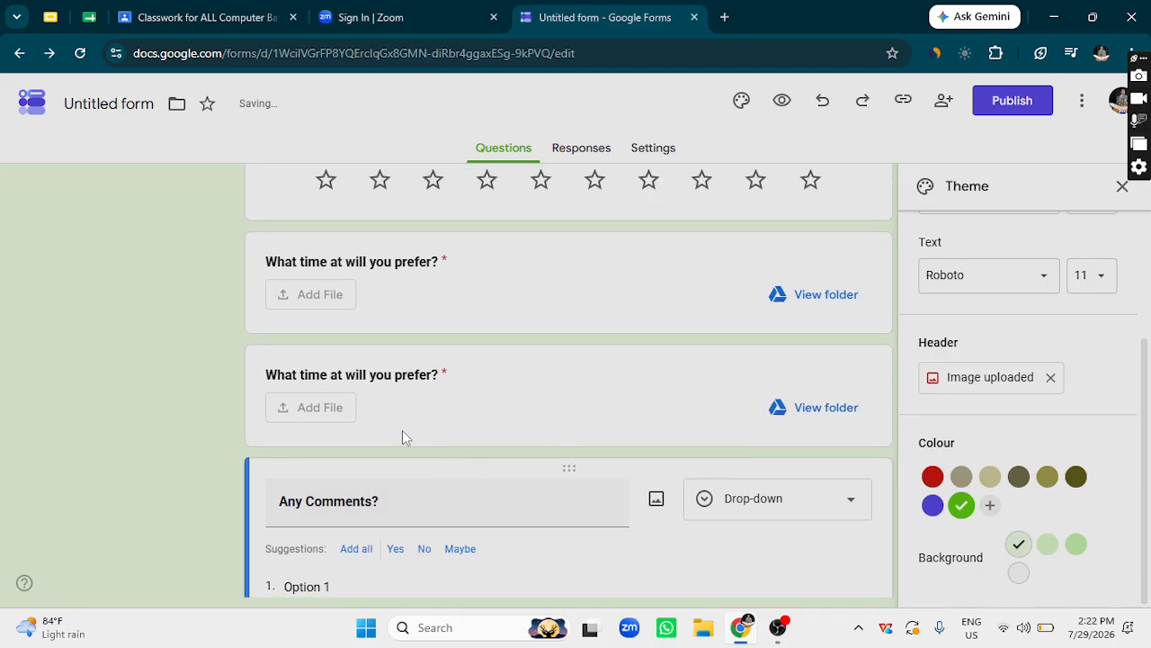
pyautogui.scroll(1, 402, 401)
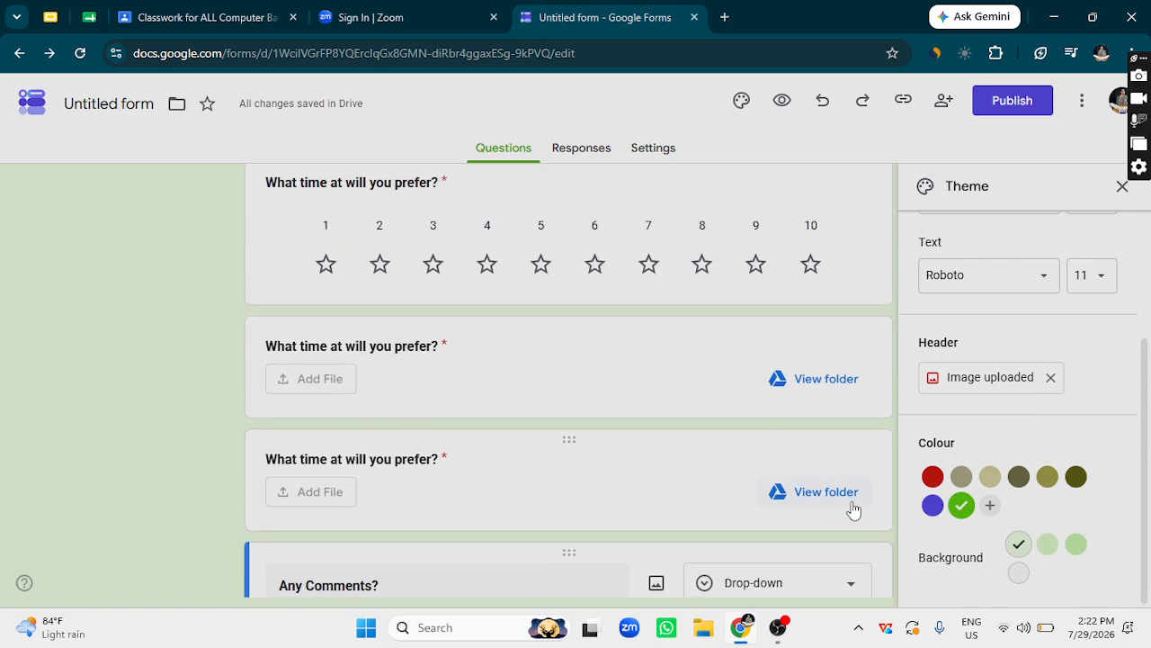
pyautogui.click(829, 445)
pyautogui.scroll(-2, 825, 465)
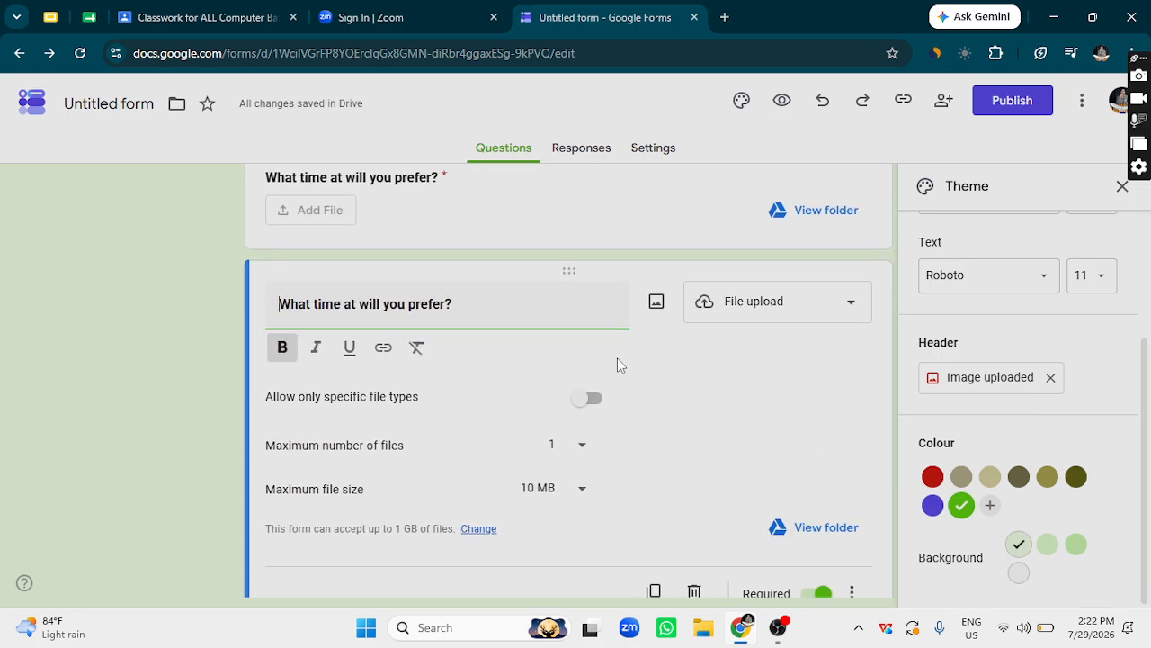
pyautogui.scroll(1, 617, 360)
pyautogui.scroll(1, 657, 386)
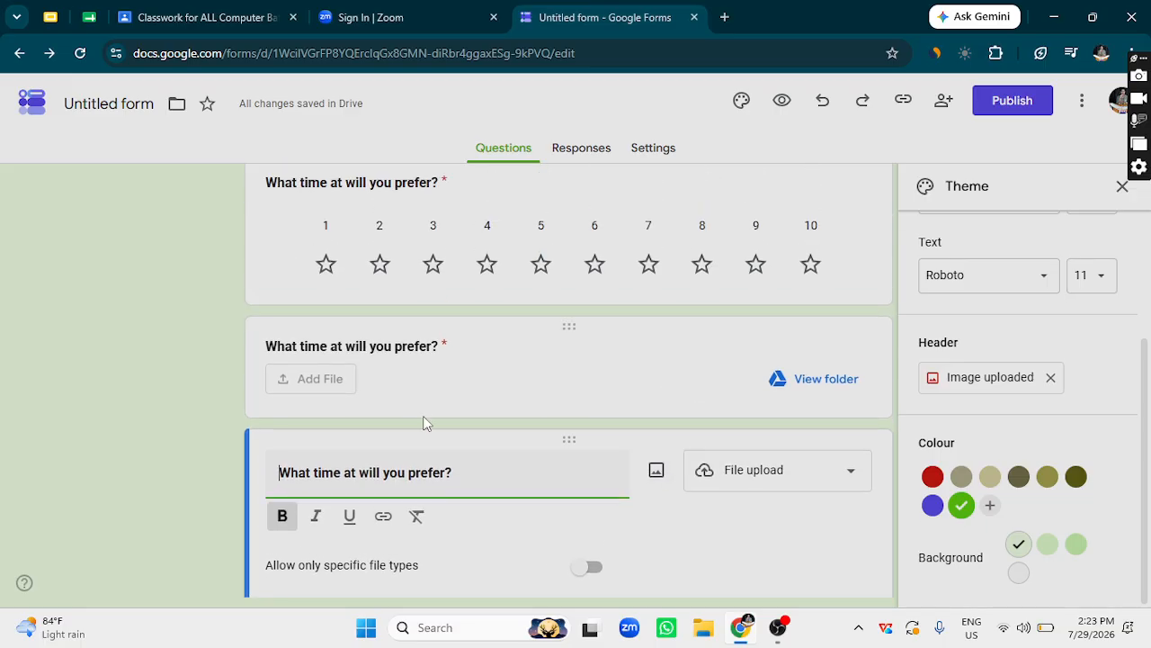
pyautogui.click(363, 407)
pyautogui.scroll(1, 457, 364)
pyautogui.scroll(-2, 475, 393)
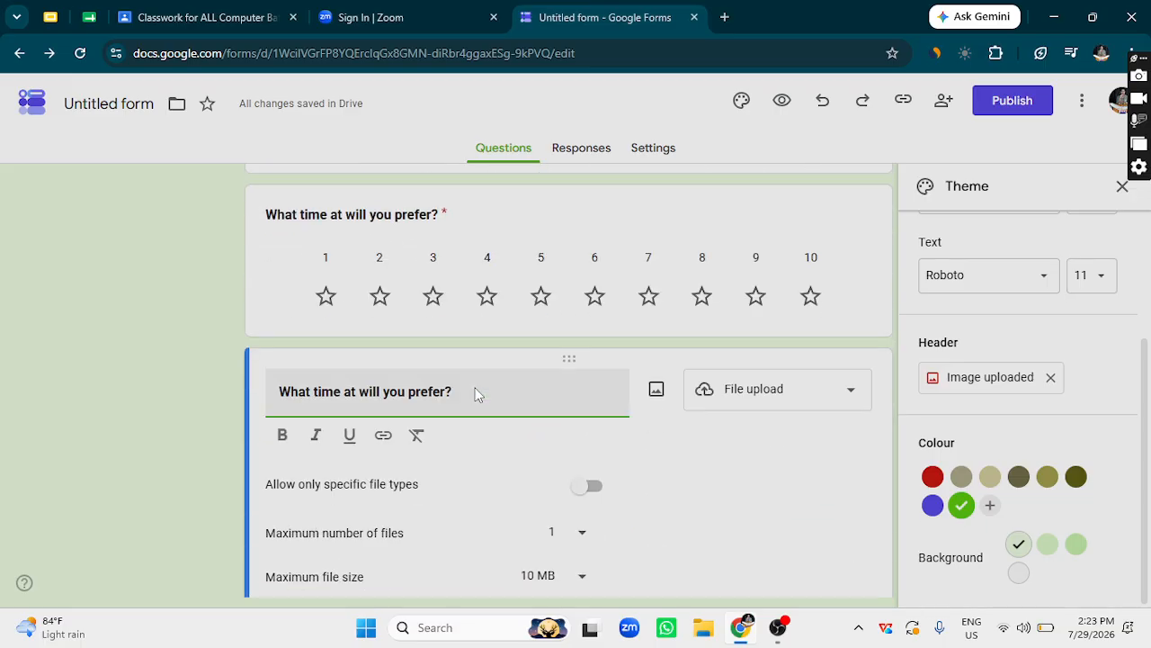
pyautogui.scroll(5, 452, 407)
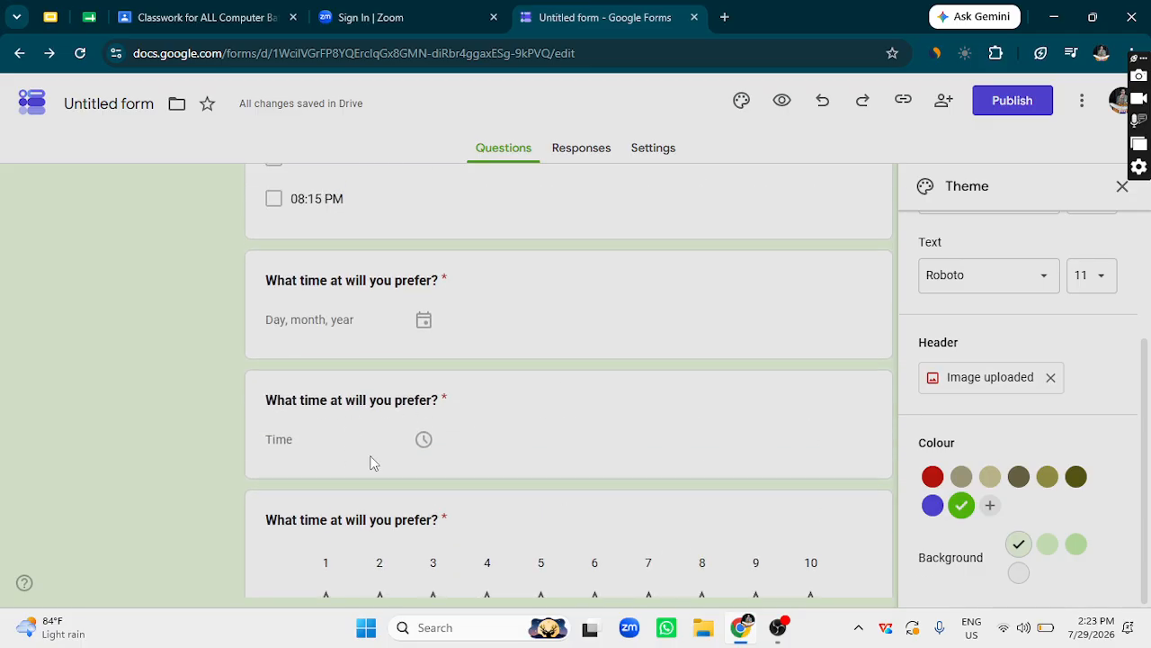
pyautogui.scroll(1, 378, 454)
pyautogui.scroll(3, 292, 412)
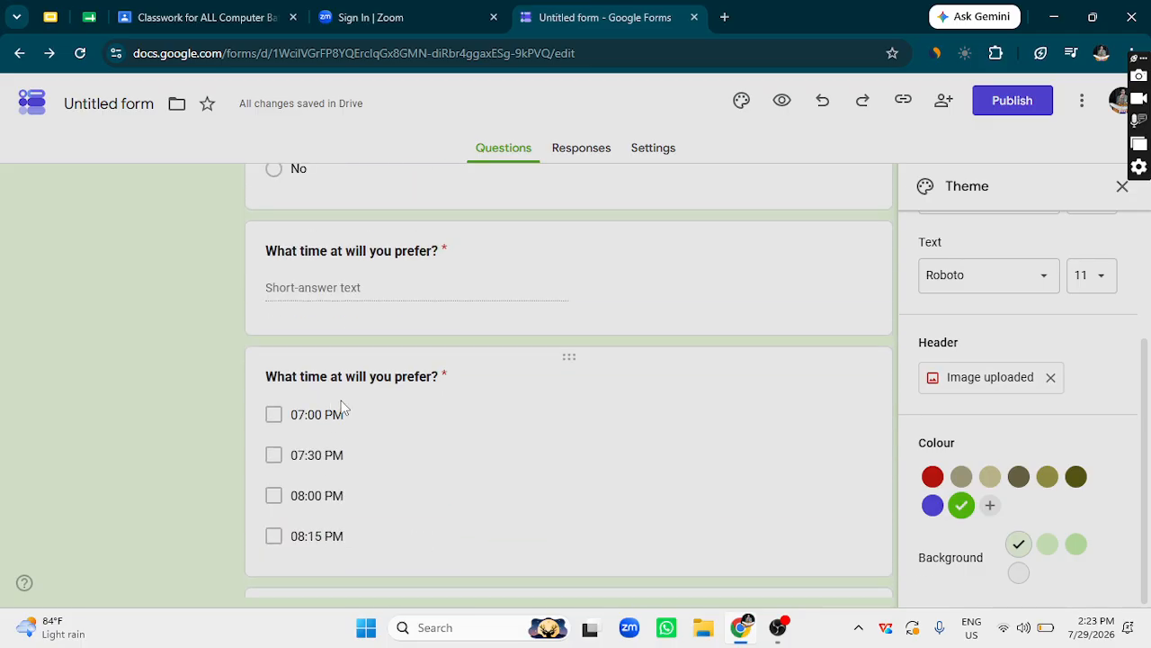
pyautogui.scroll(4, 438, 405)
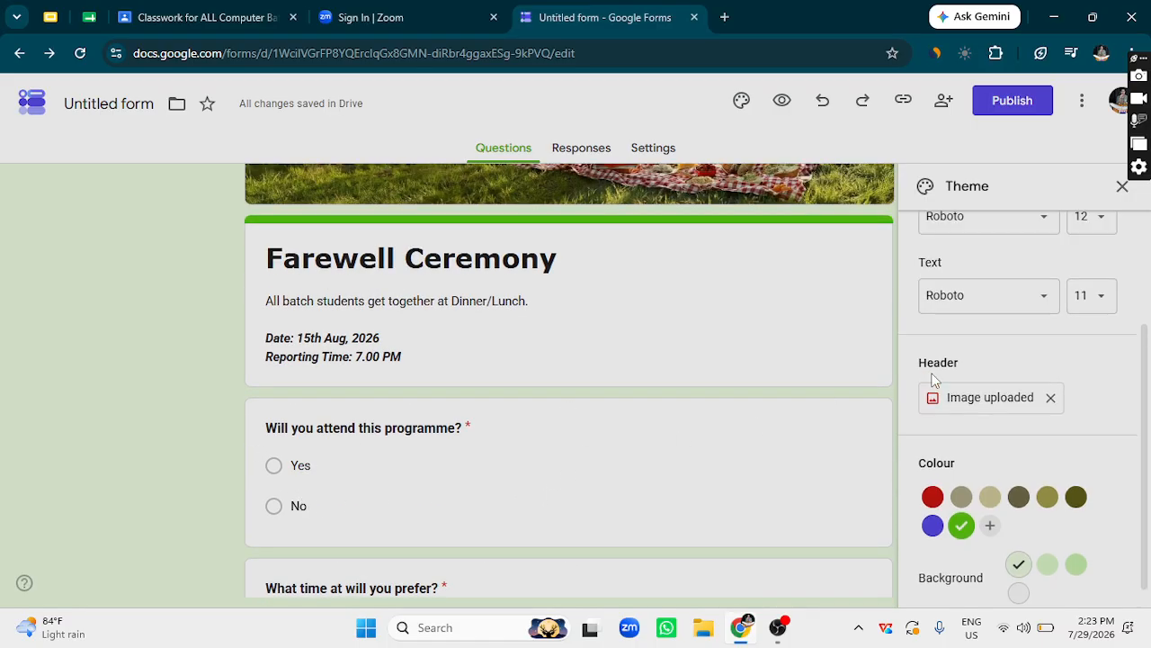
pyautogui.scroll(2, 849, 424)
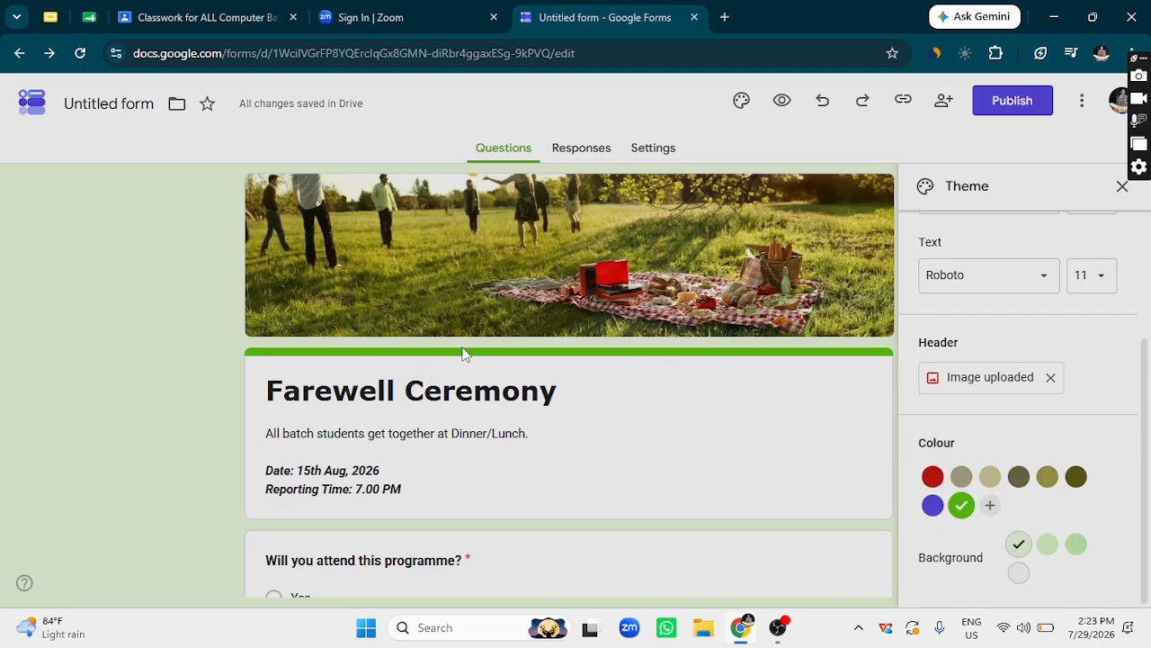
# Try other theme colours on the form and return to green #5ac60d.
pyautogui.click(933, 476)
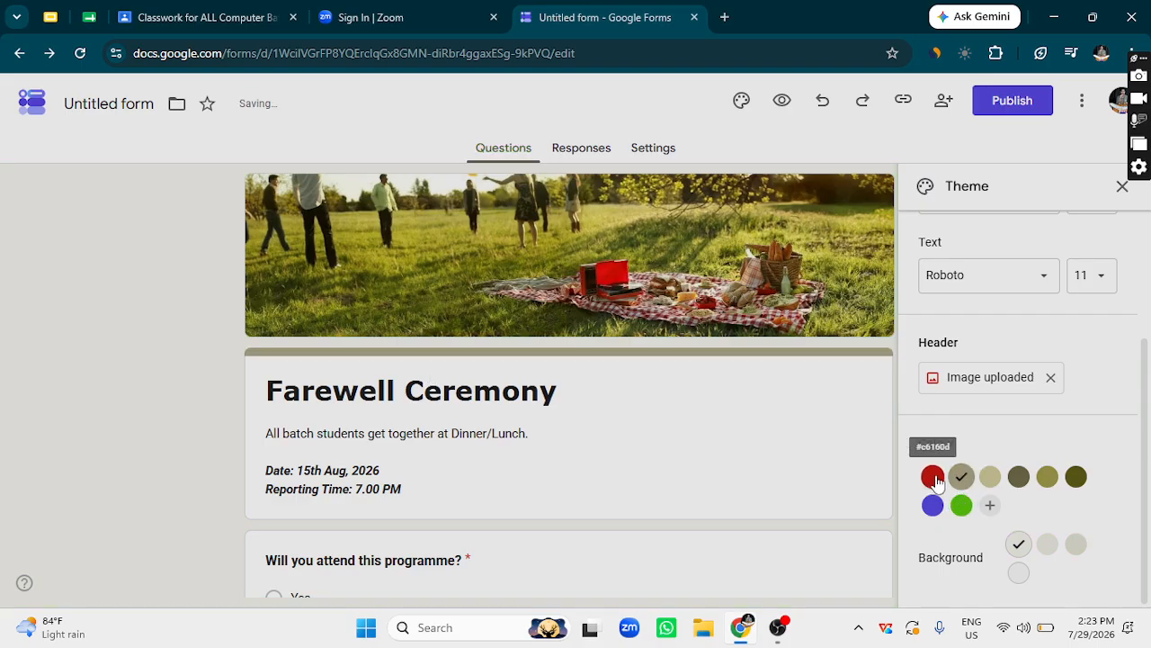
pyautogui.click(961, 504)
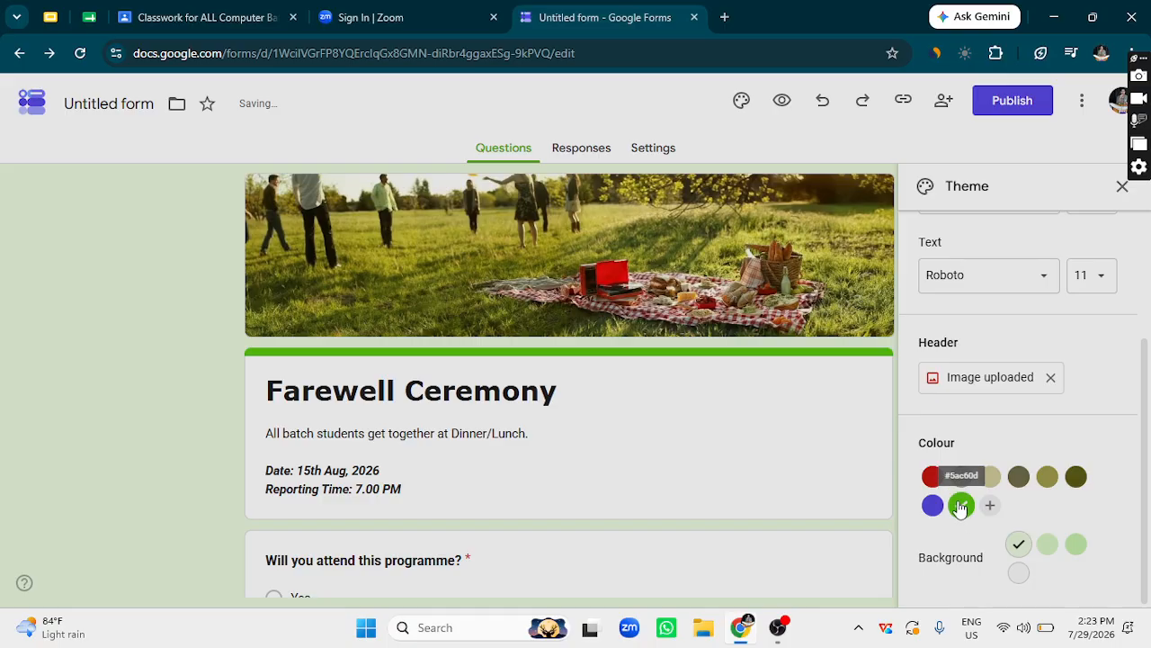
pyautogui.click(1050, 478)
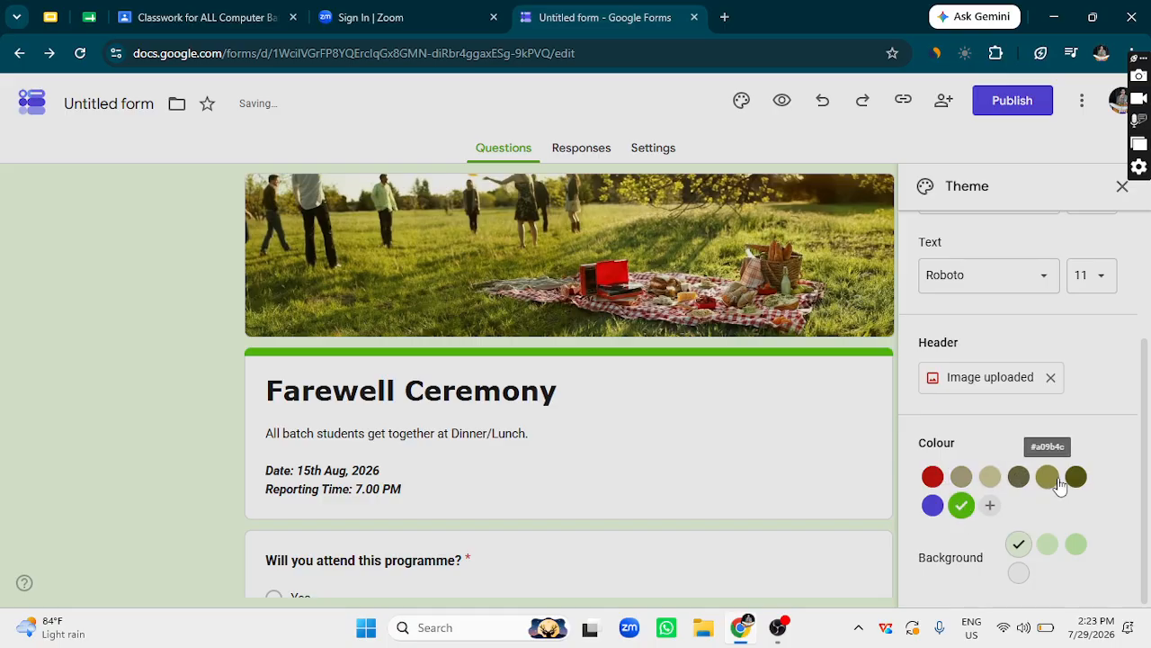
pyautogui.click(963, 507)
# In the form's sharing settings, try giving editor access to anyone with the link, and remove that link access again.
pyautogui.scroll(2, 1099, 403)
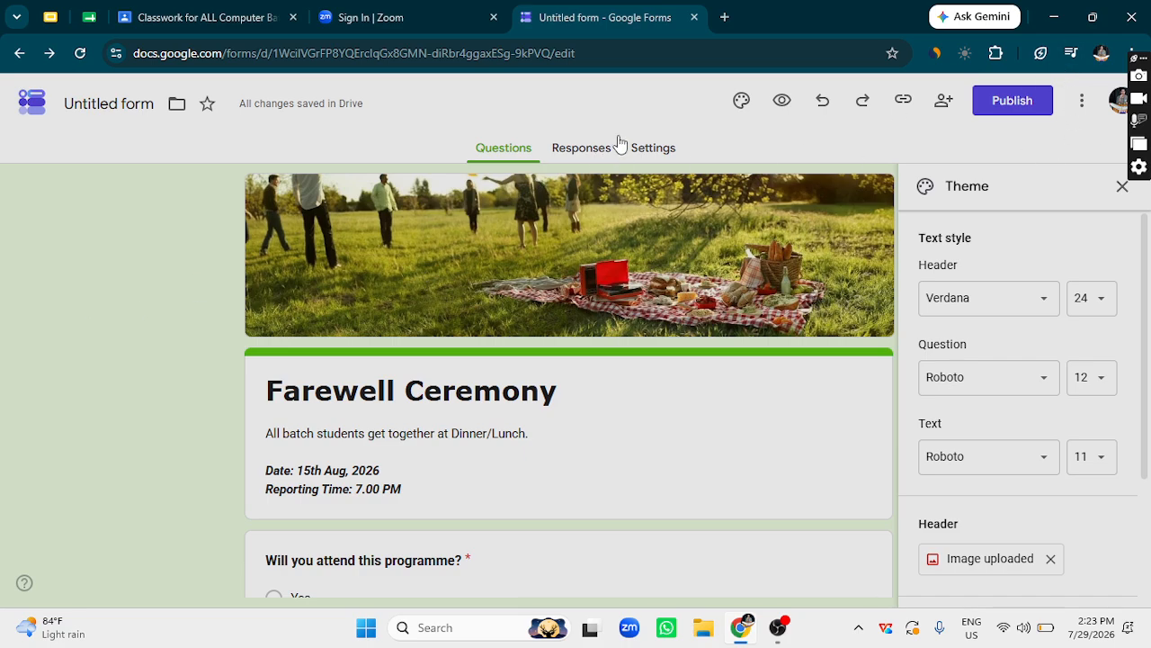
pyautogui.click(943, 101)
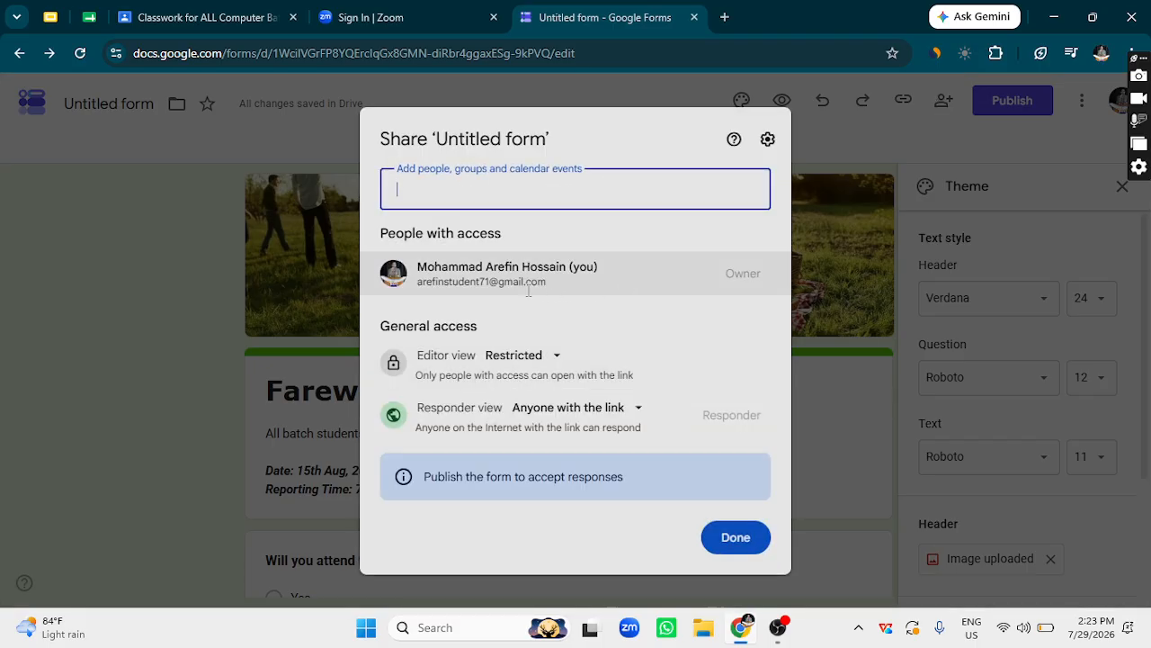
pyautogui.click(555, 356)
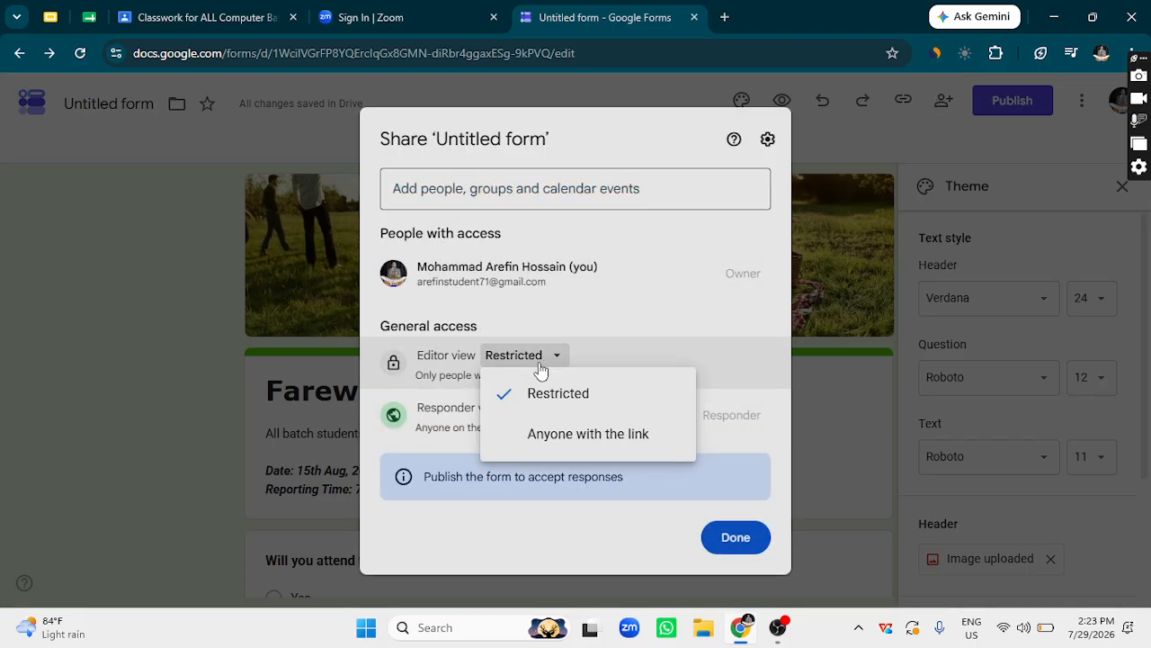
pyautogui.click(586, 434)
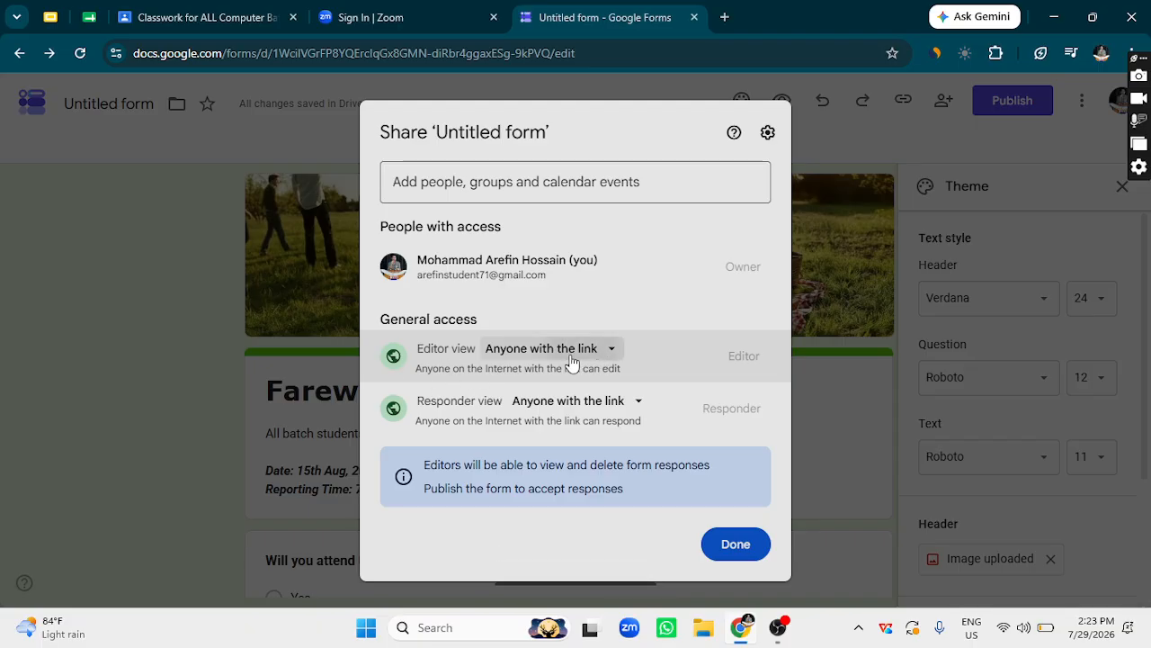
pyautogui.click(576, 352)
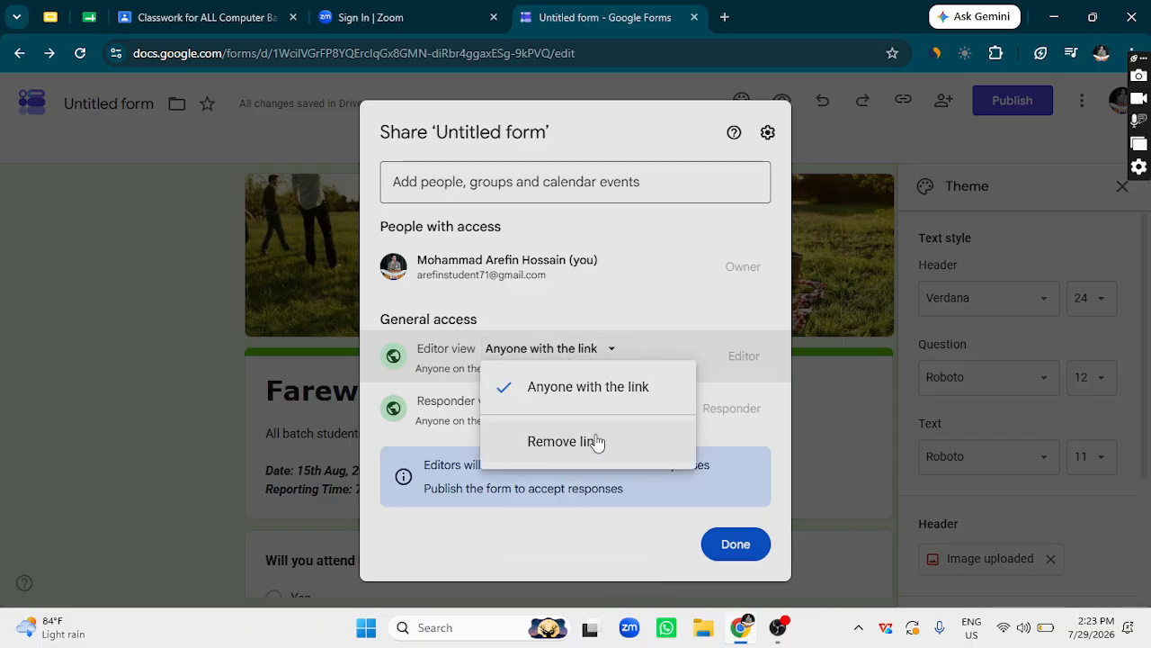
pyautogui.click(595, 441)
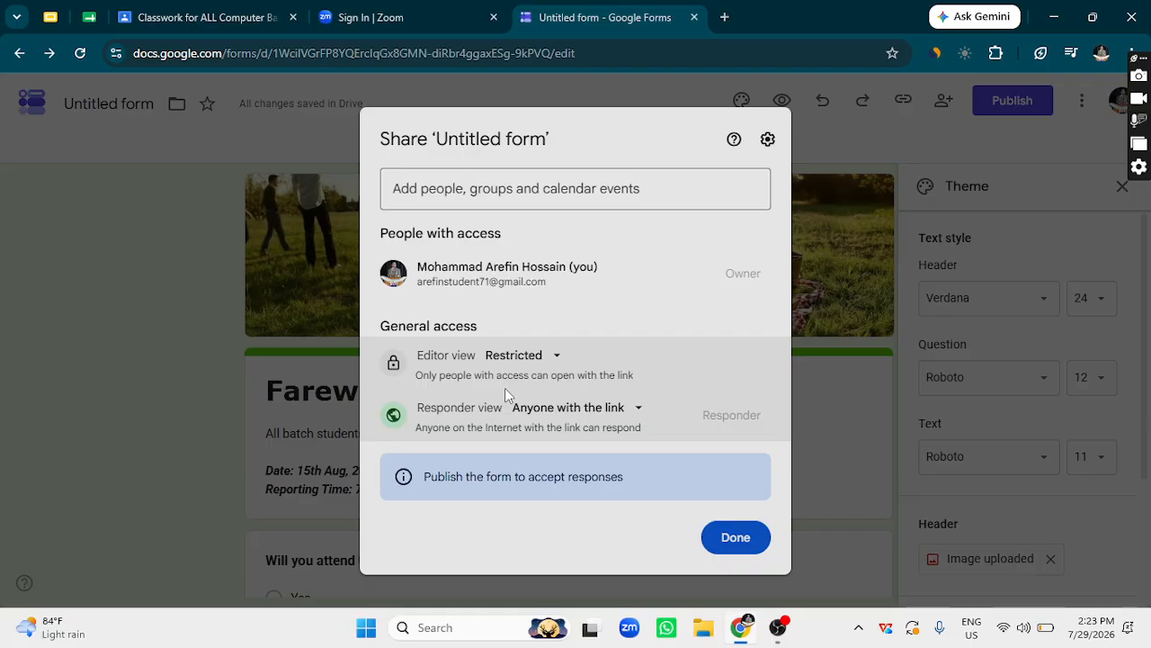
# Examine the editor view and responder view access options without changing them, and close the sharing settings.
pyautogui.click(554, 358)
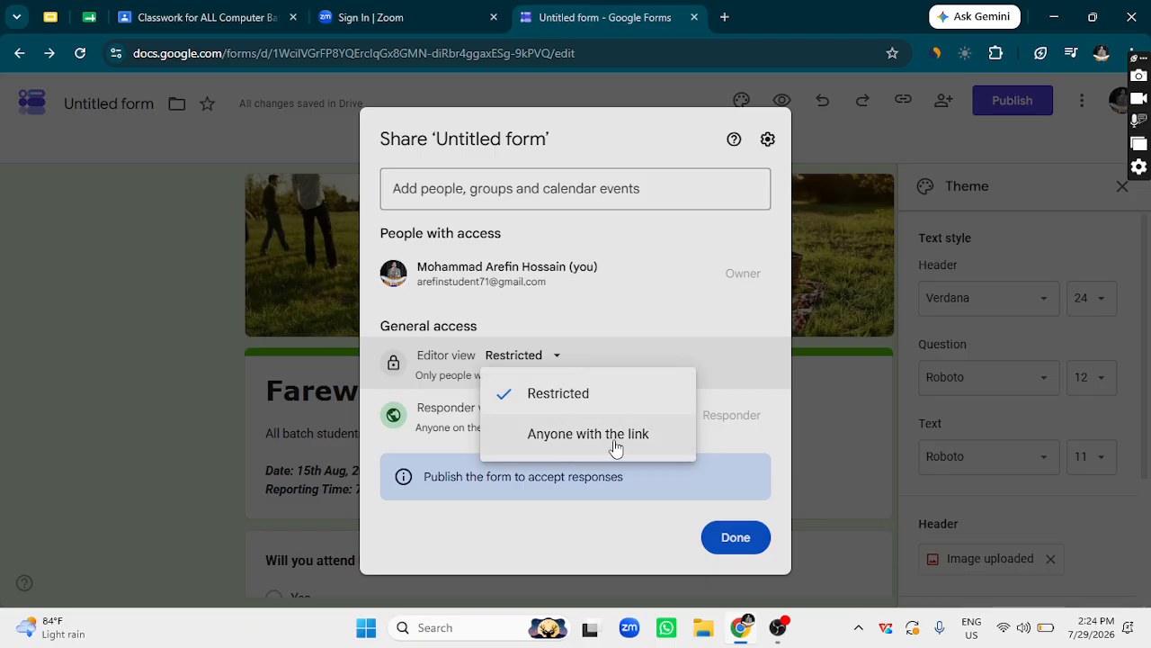
pyautogui.click(517, 390)
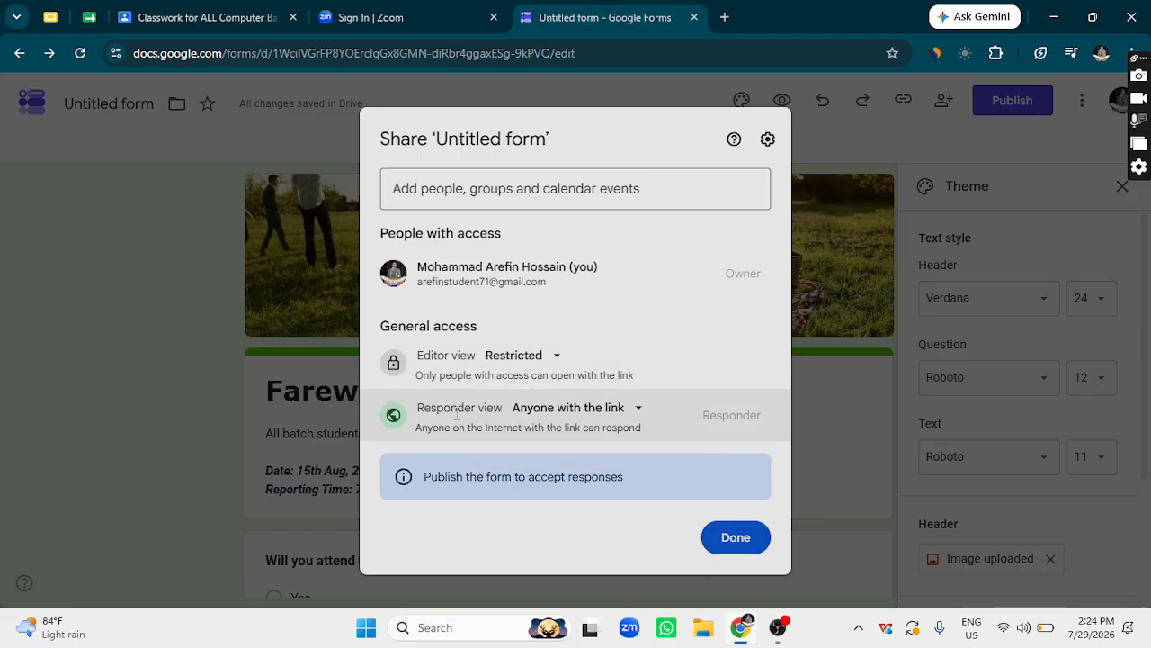
pyautogui.click(625, 417)
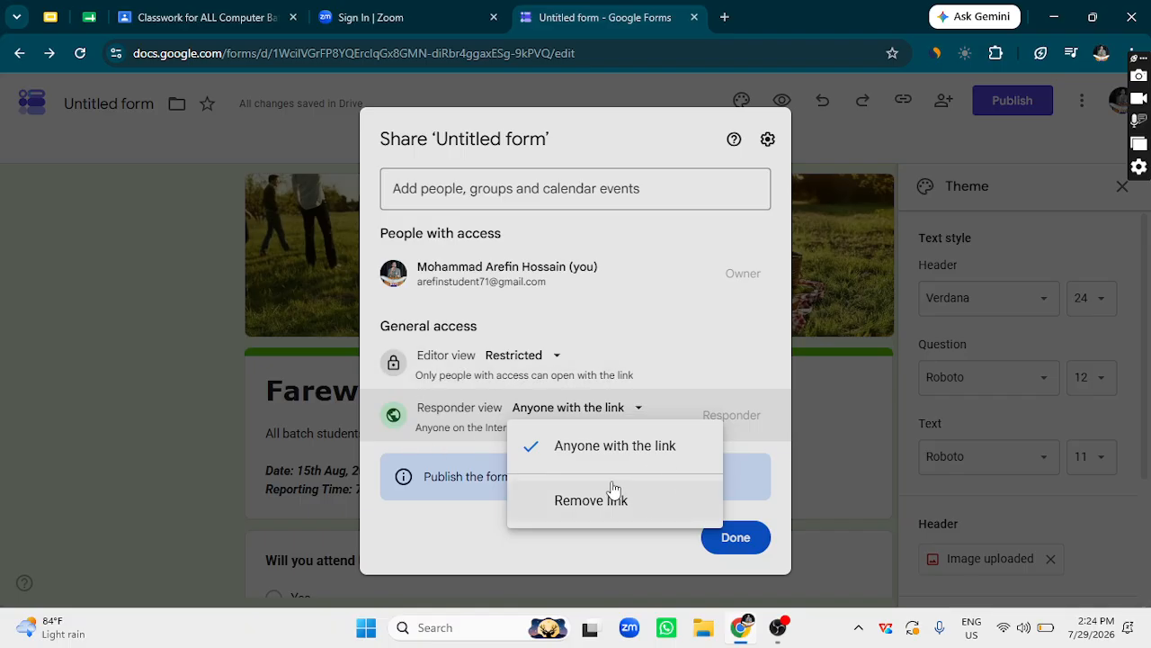
pyautogui.click(662, 384)
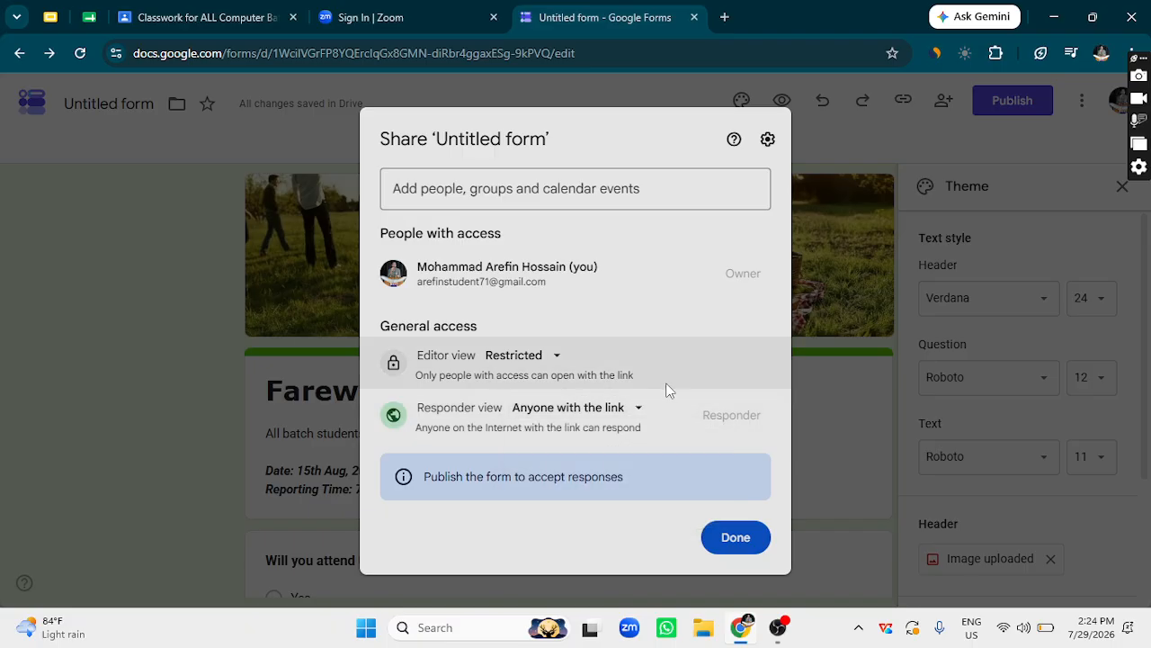
pyautogui.click(743, 545)
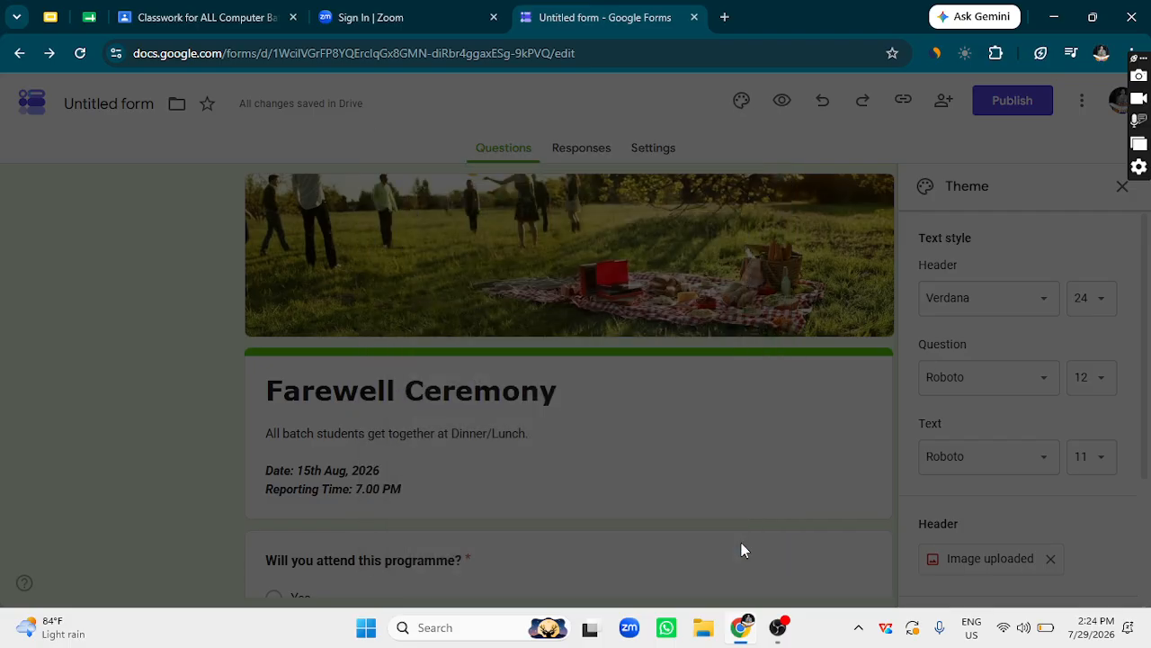
# Link the form's responses to a new spreadsheet named Responses Person.
pyautogui.click(586, 160)
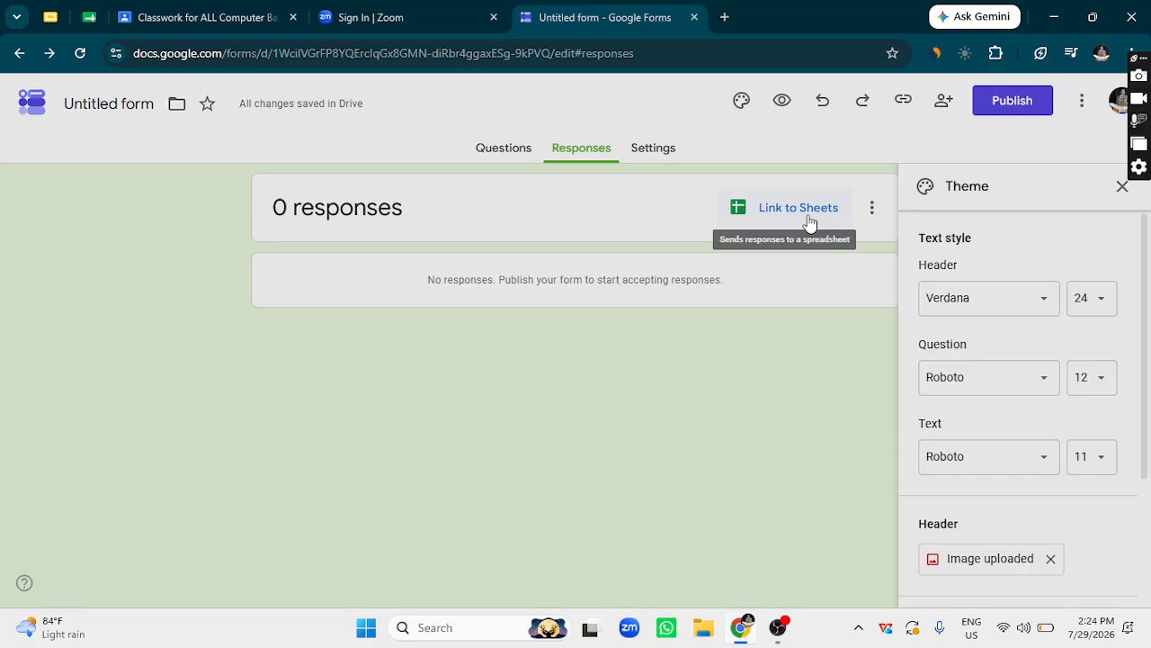
pyautogui.click(779, 213)
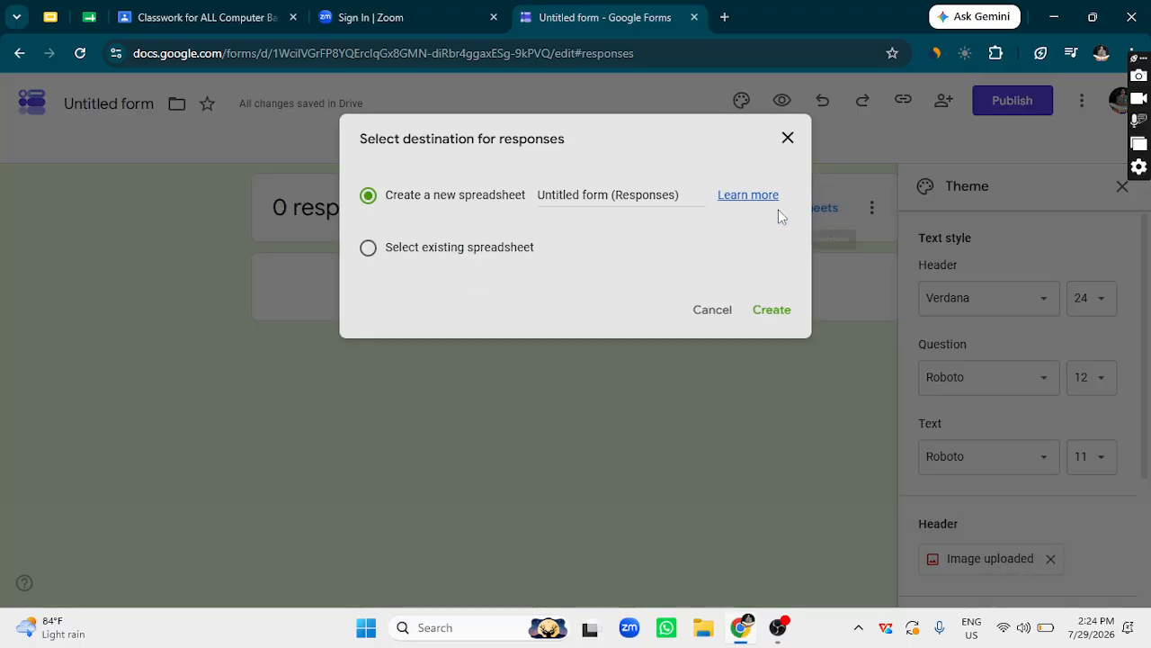
pyautogui.click(608, 195)
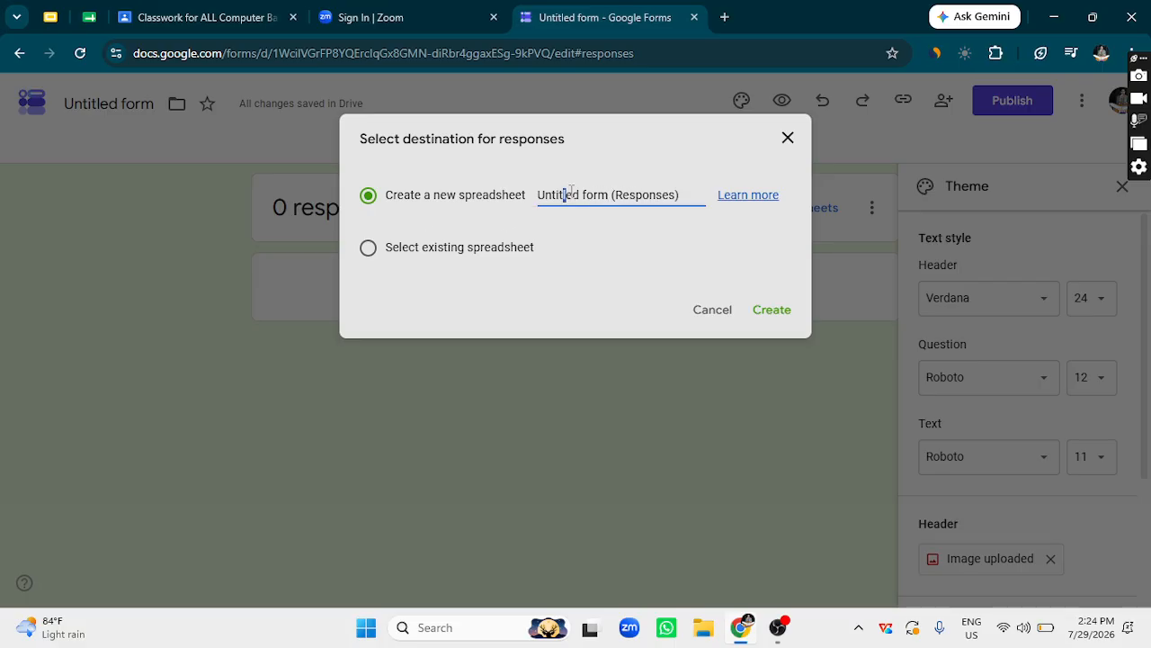
pyautogui.click(684, 199)
pyautogui.press('BackSpace')
pyautogui.press('BackSpace')
pyautogui.press('BackSpace')
pyautogui.press('BackSpace')
pyautogui.press('BackSpace')
pyautogui.press('BackSpace')
pyautogui.press('BackSpace')
pyautogui.press('BackSpace')
pyautogui.press('BackSpace')
pyautogui.press('BackSpace')
pyautogui.press('BackSpace')
pyautogui.press('BackSpace')
pyautogui.press('BackSpace')
pyautogui.press('BackSpace')
pyautogui.press('BackSpace')
pyautogui.press('BackSpace')
pyautogui.press('BackSpace')
pyautogui.press('BackSpace')
pyautogui.press('BackSpace')
pyautogui.press('BackSpace')
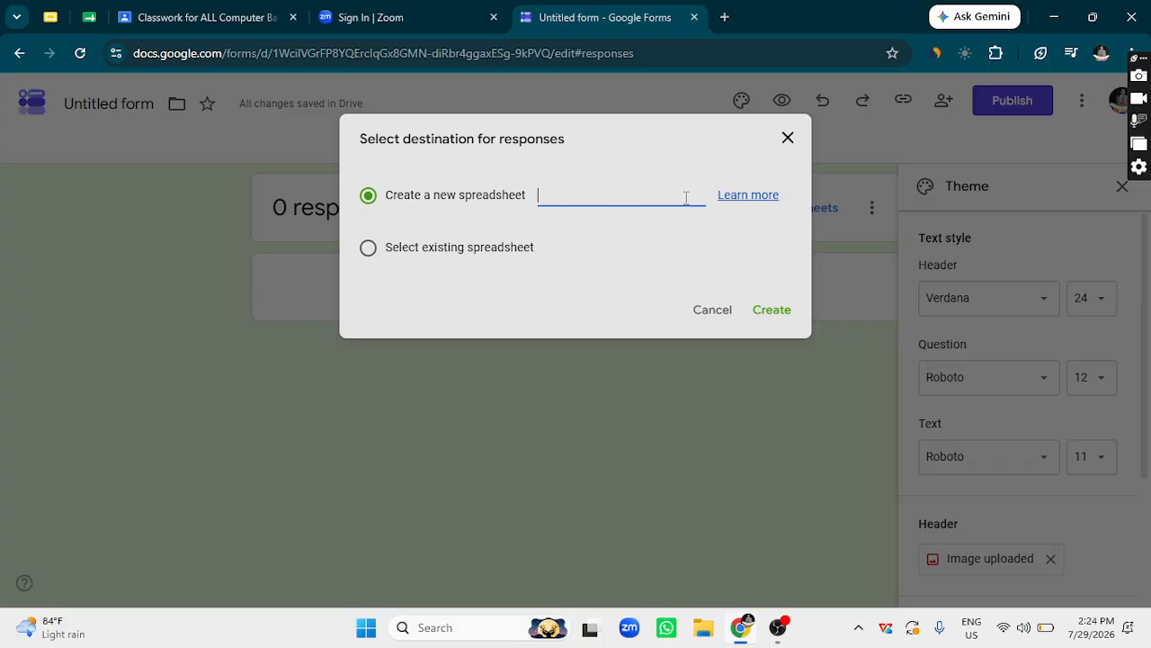
pyautogui.write('Responses Person')
pyautogui.click(429, 250)
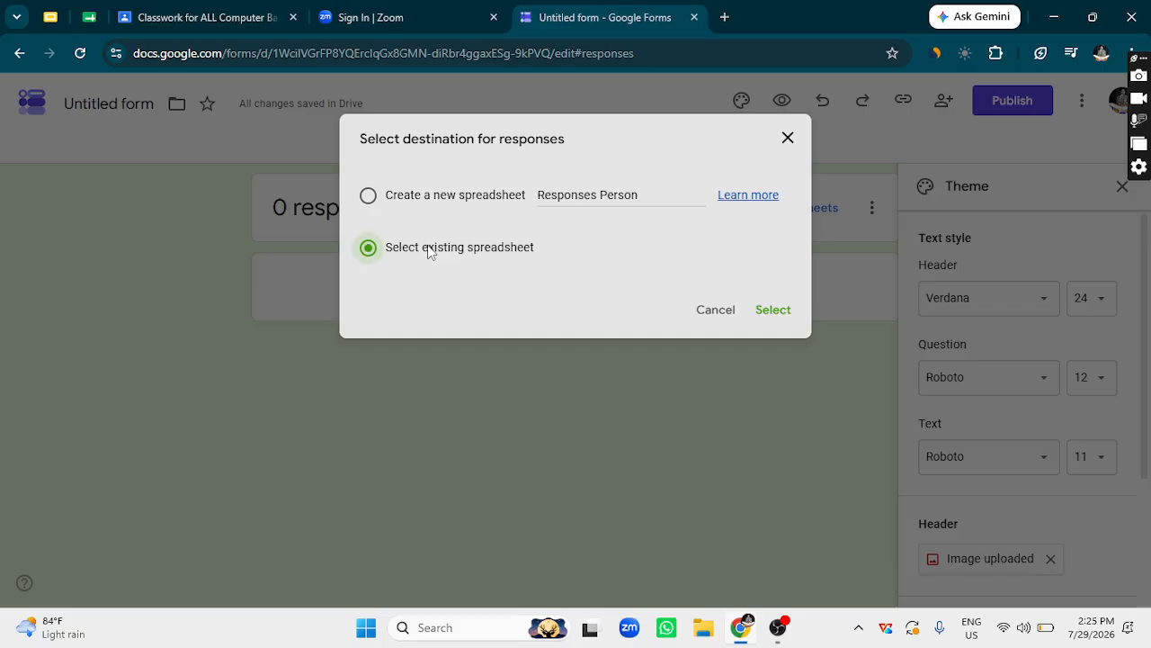
pyautogui.click(370, 198)
pyautogui.click(771, 309)
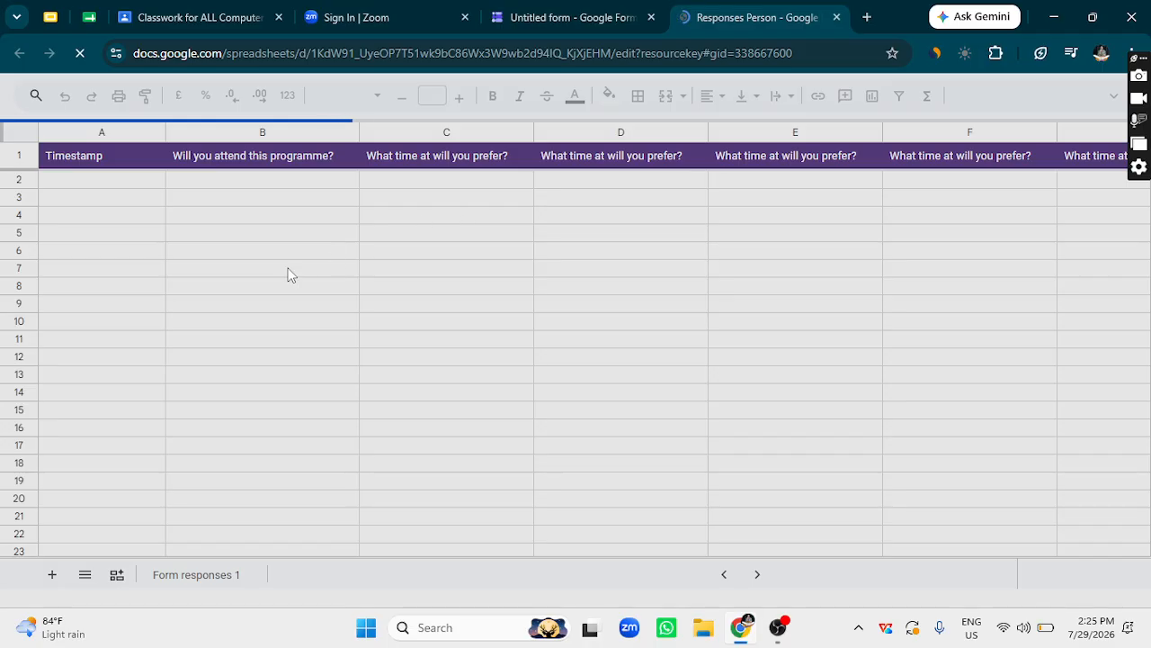
# Look over the question columns in the new response spreadsheet, from Timestamp to Any Comments, and return to the first column.
pyautogui.click(211, 558)
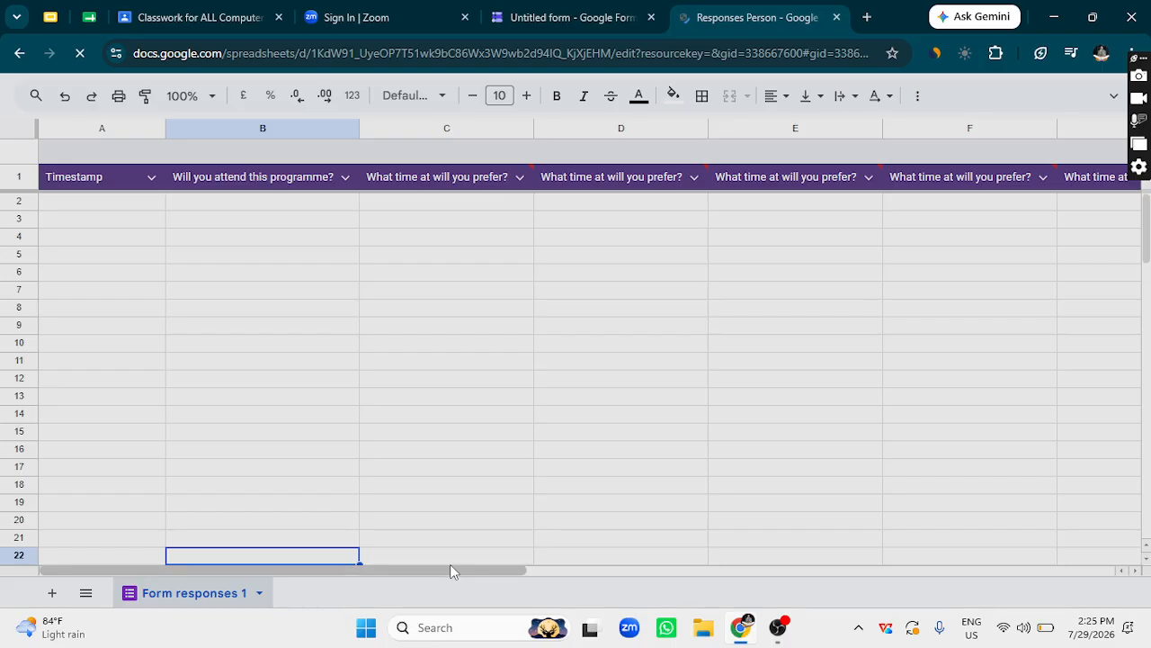
pyautogui.moveTo(508, 576); pyautogui.dragTo(935, 593)
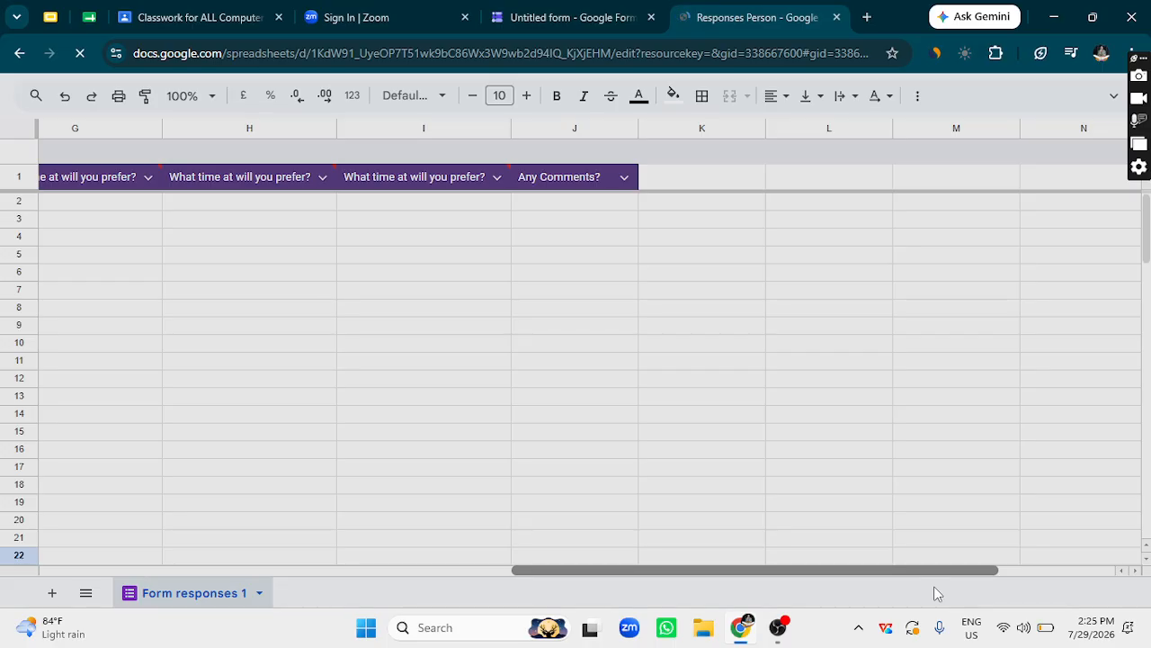
pyautogui.moveTo(935, 594); pyautogui.dragTo(4, 597)
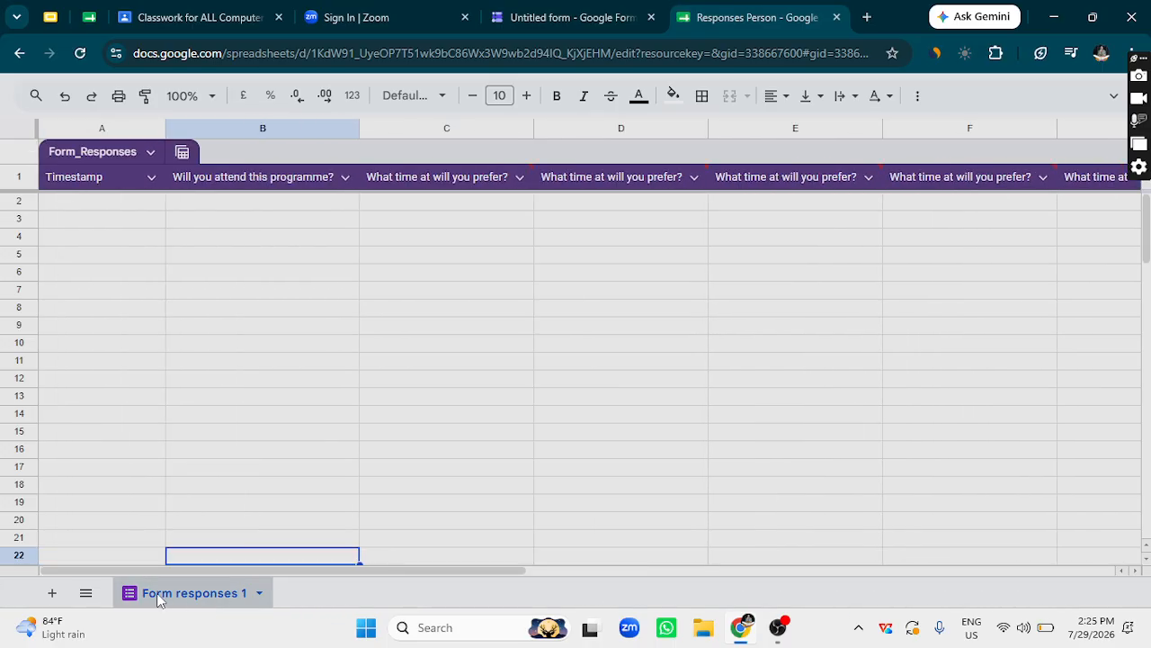
# Return to the form and examine its settings for quiz mode, responses, presentation and defaults.
pyautogui.click(575, 17)
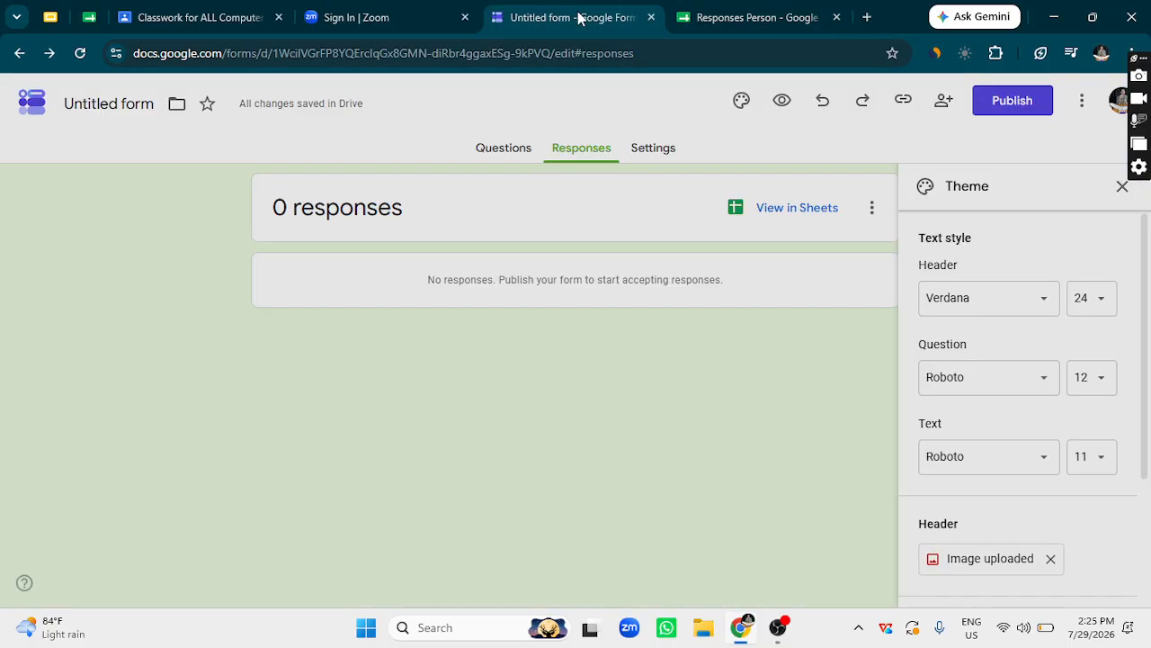
pyautogui.click(651, 154)
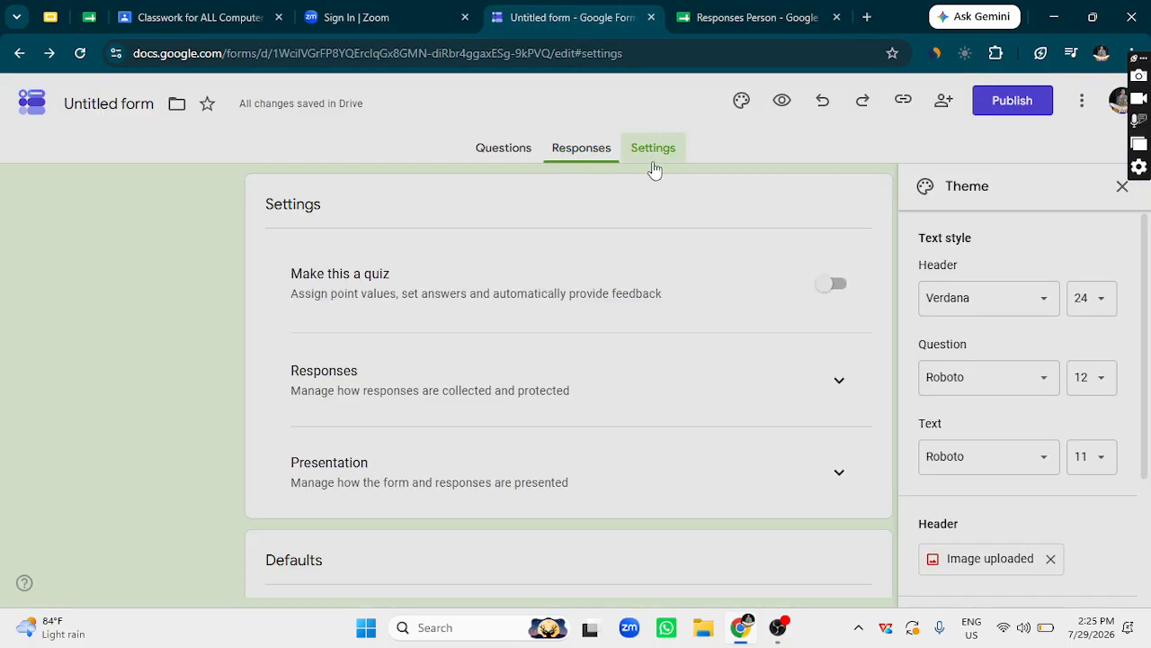
pyautogui.scroll(-3, 496, 408)
pyautogui.scroll(3, 507, 447)
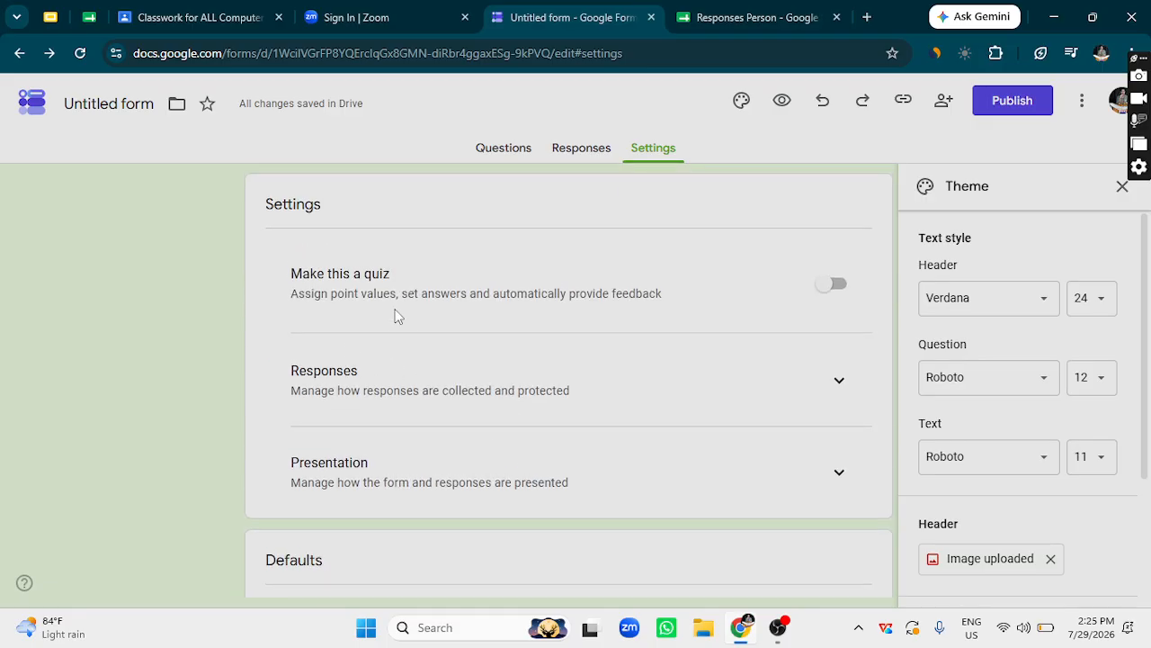
pyautogui.scroll(-3, 504, 314)
pyautogui.scroll(3, 487, 384)
# Close the Zoom sign-in page in the browser.
pyautogui.click(150, 9)
pyautogui.click(379, 9)
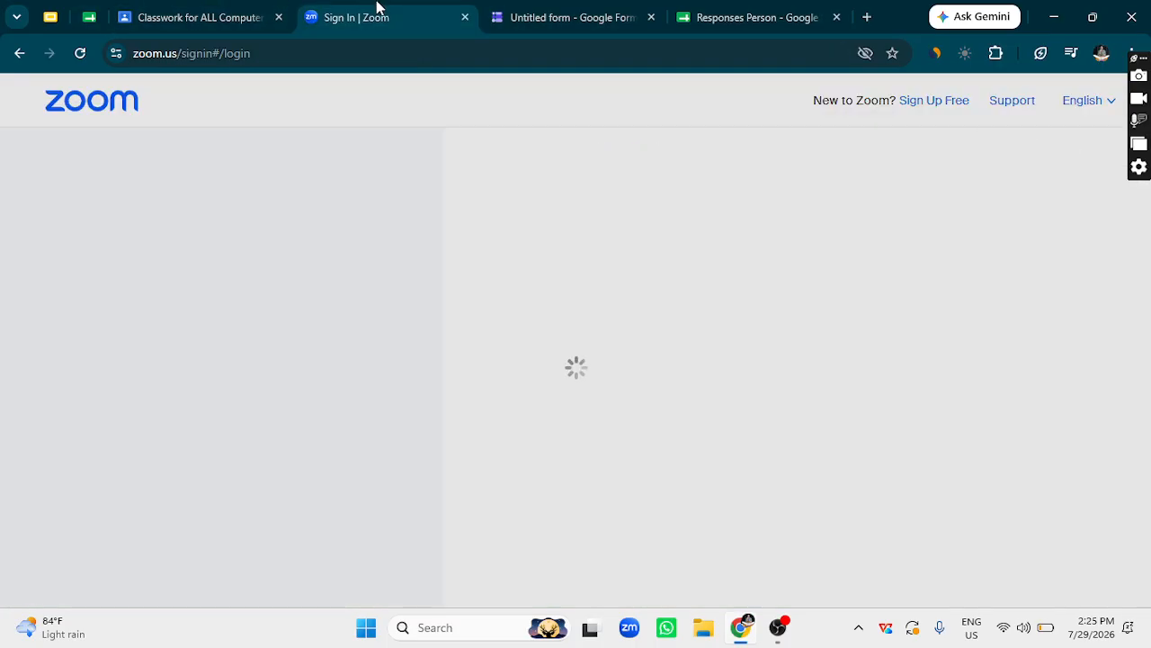
pyautogui.click(464, 17)
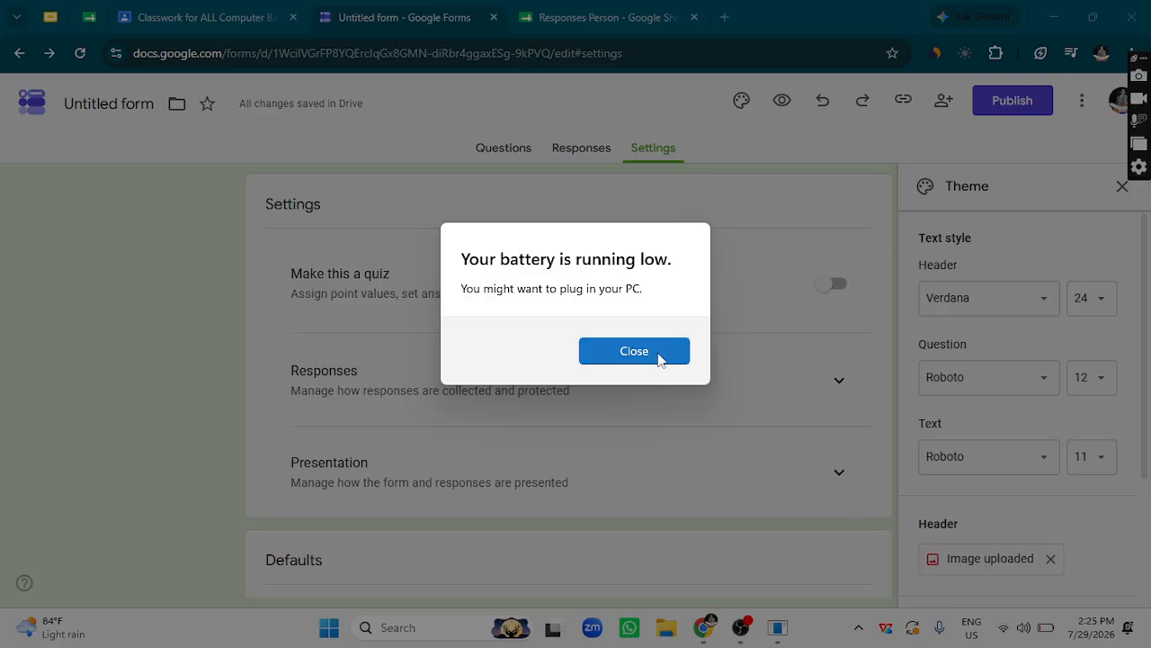
# Dismiss the low-battery warning and check the computer's battery level.
pyautogui.click(660, 357)
pyautogui.click(1046, 637)
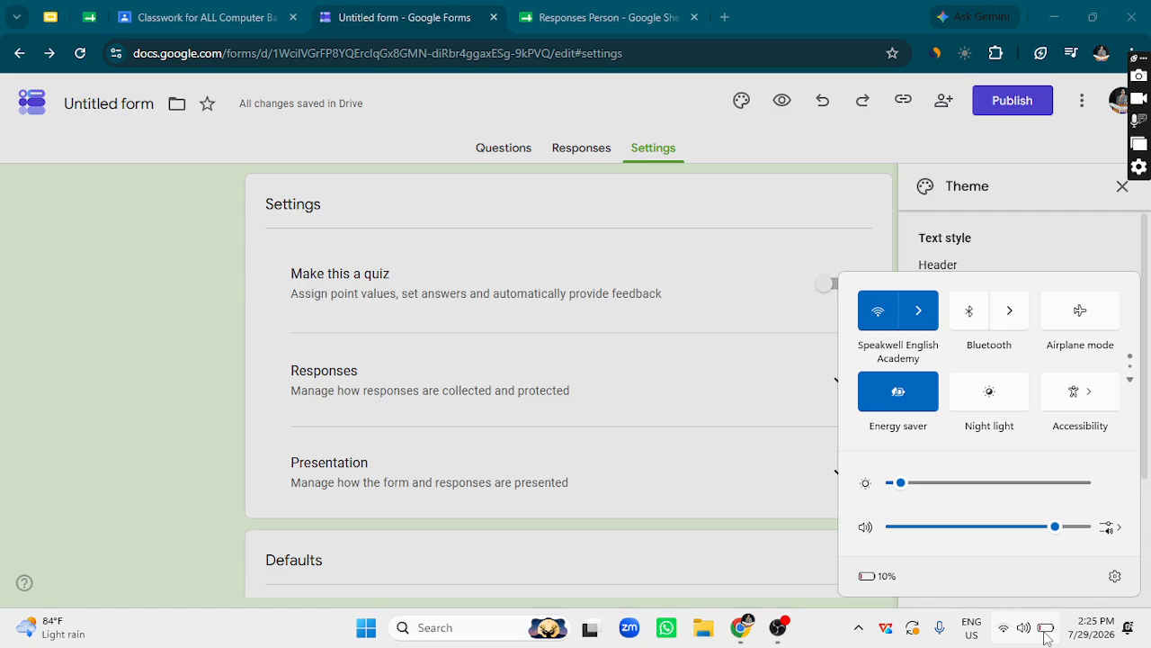
pyautogui.click(1046, 637)
pyautogui.click(778, 627)
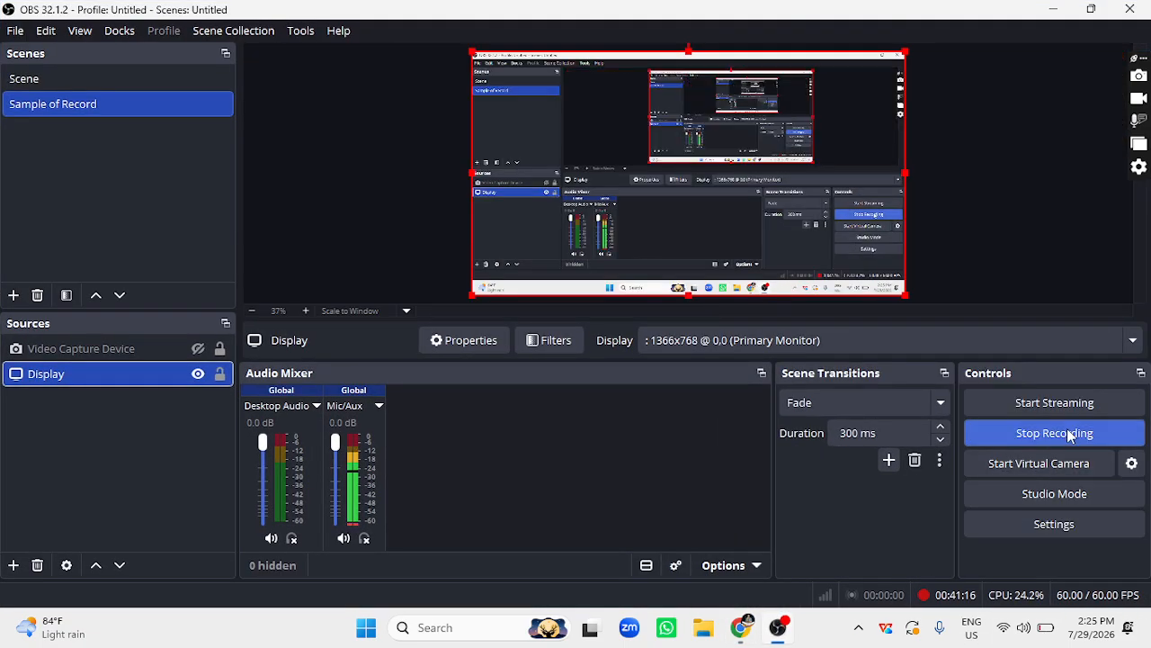